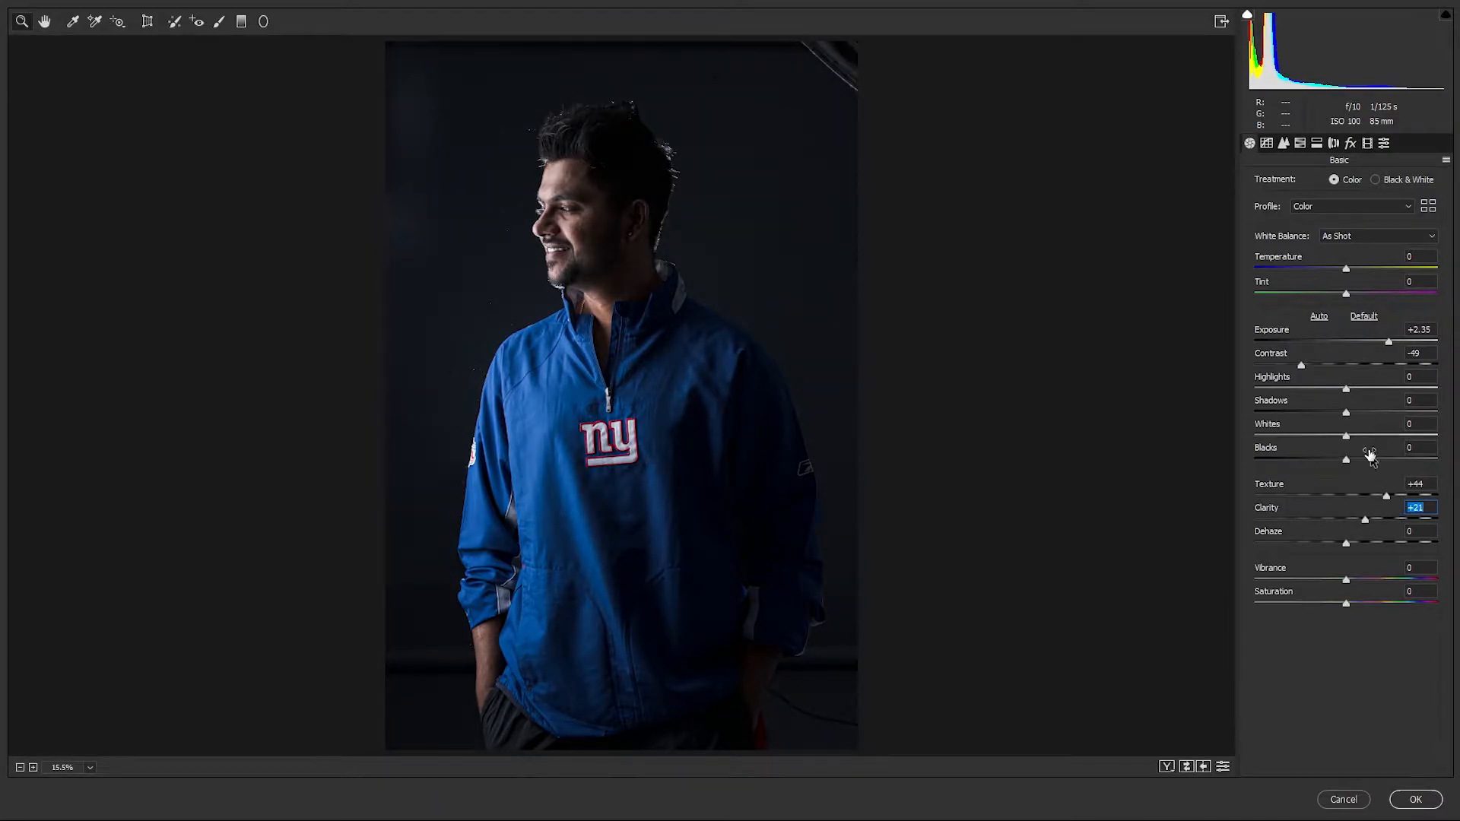
Raise Shadows to +39 and shift the Blues hue to -50 in the HSL adjustments
{"action": "left_click_drag", "start_coordinate": [1372, 409], "coordinate": [1403, 408]}
{"action": "left_click", "coordinate": [1266, 143]}
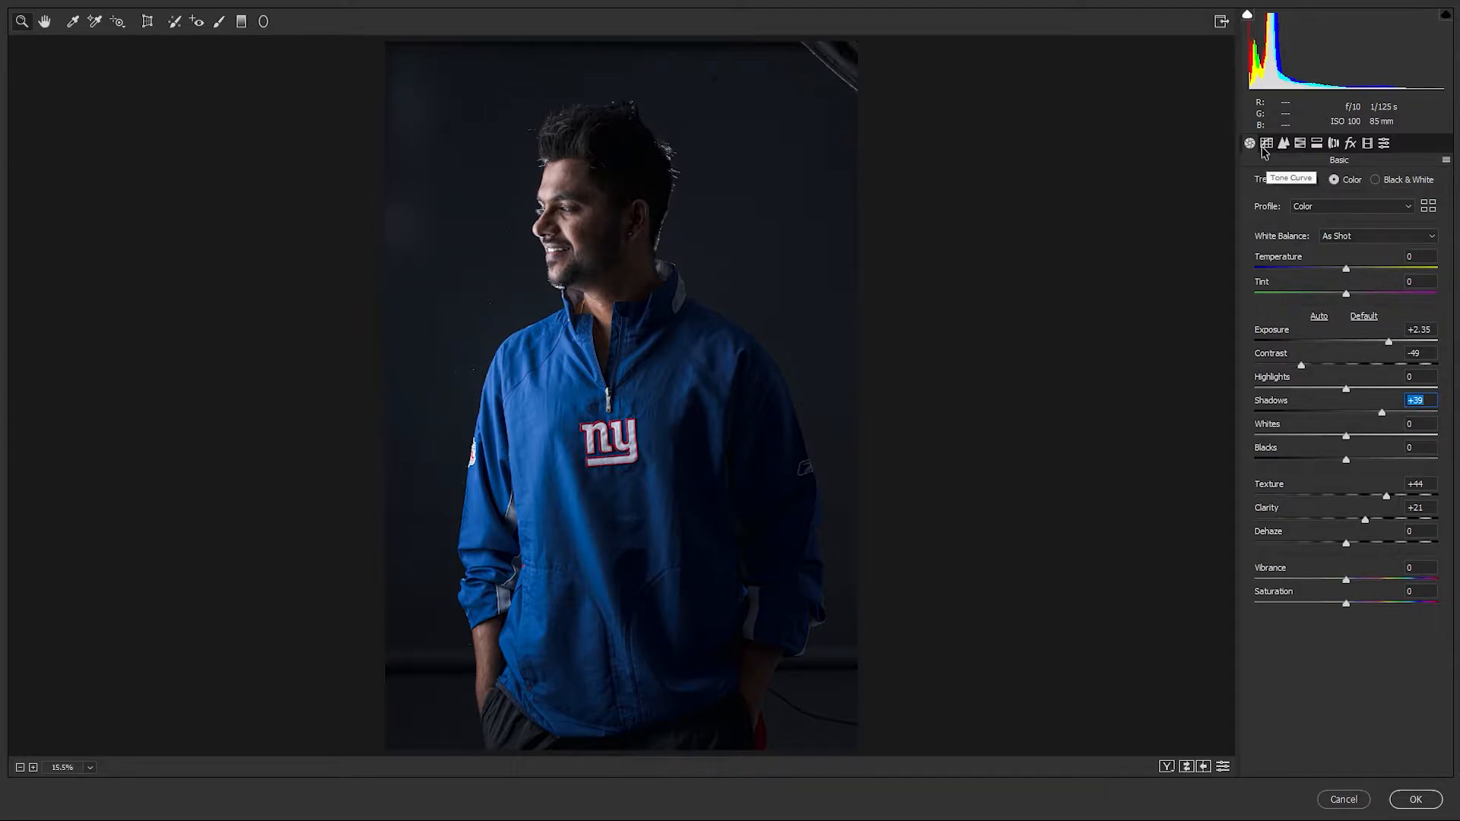
{"action": "left_click", "coordinate": [1301, 143]}
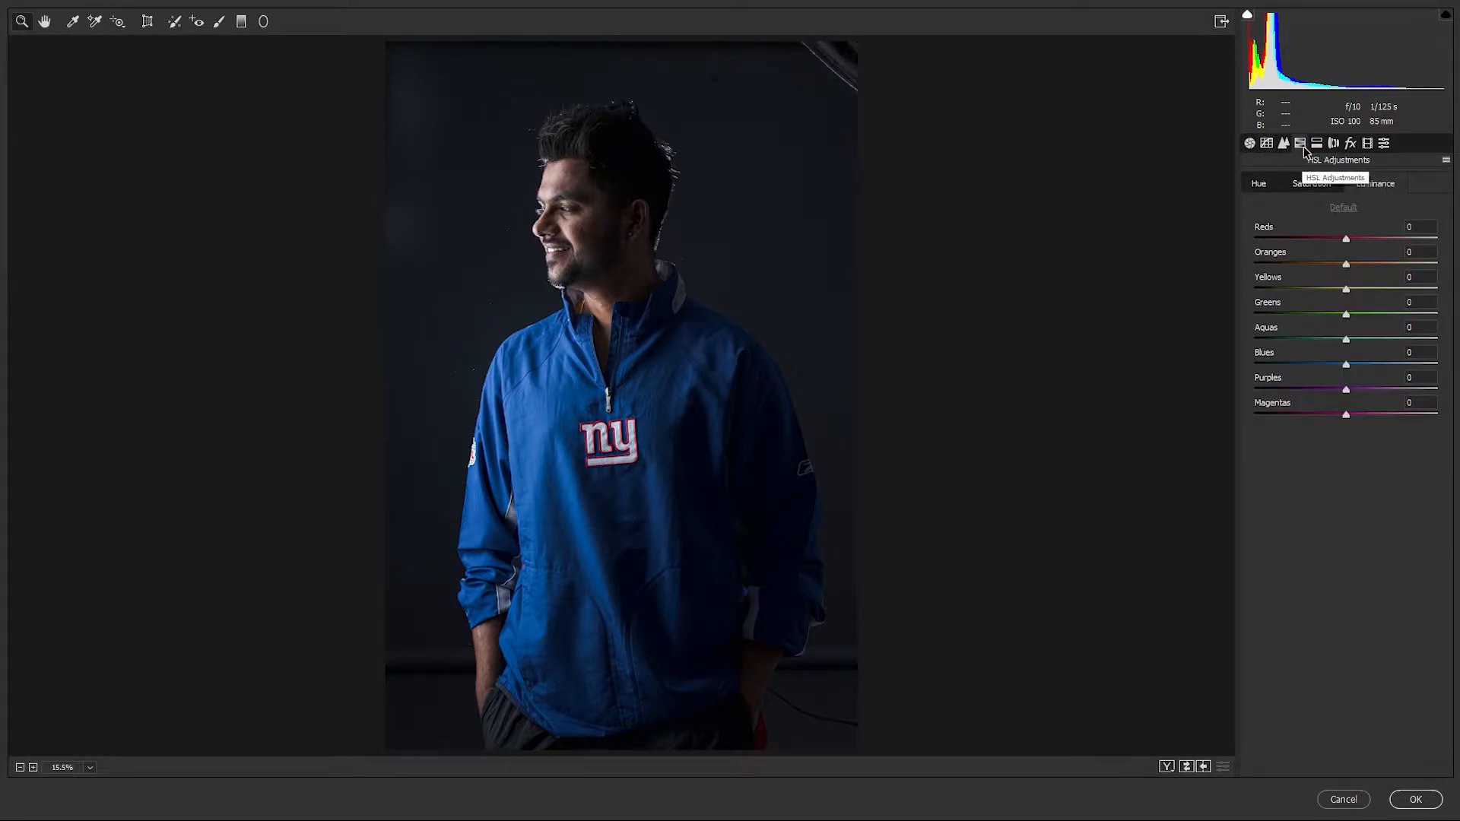
{"action": "left_click", "coordinate": [1259, 183]}
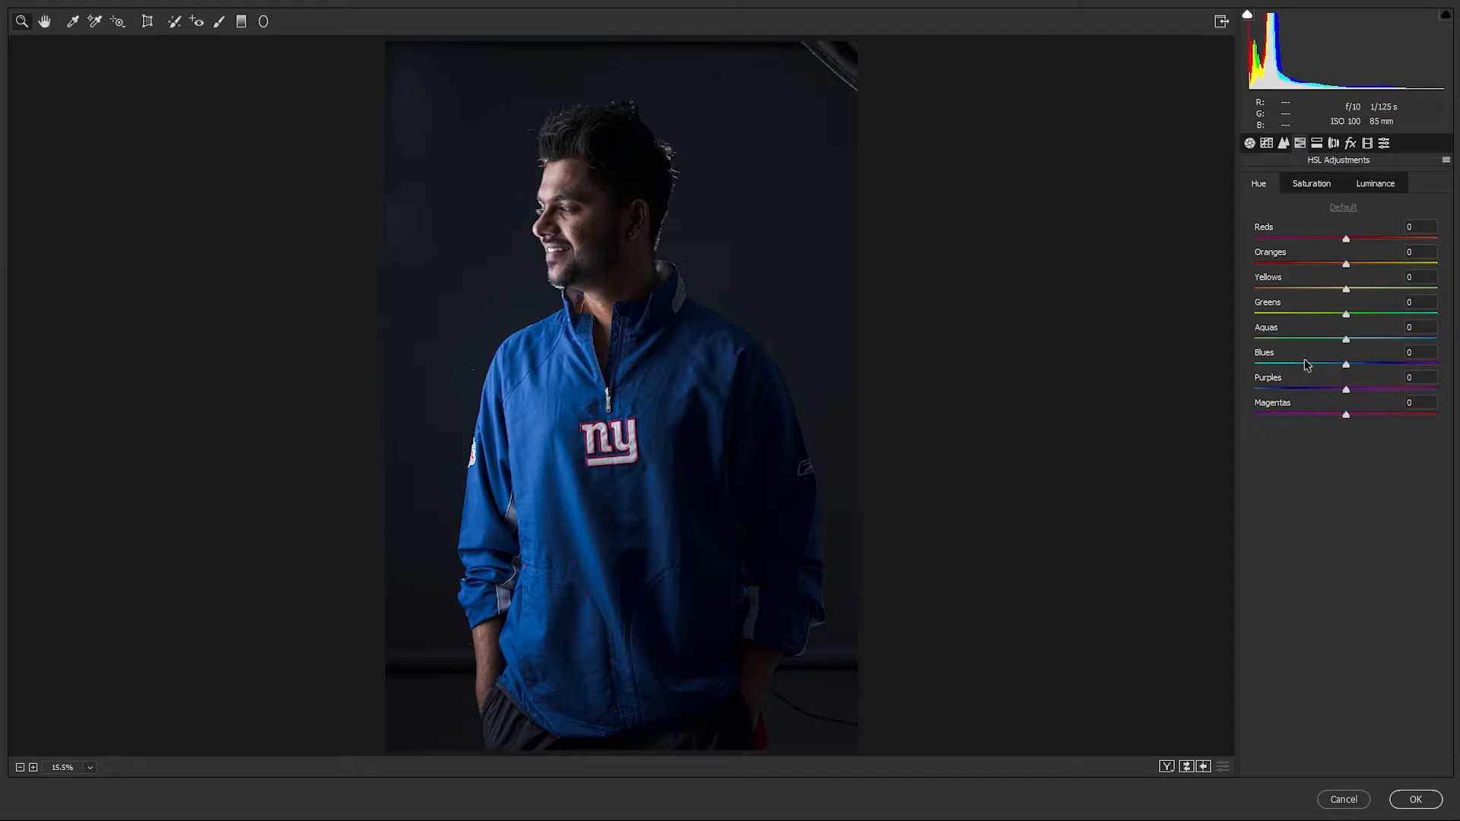
{"action": "left_click_drag", "start_coordinate": [1322, 372], "coordinate": [1304, 374]}
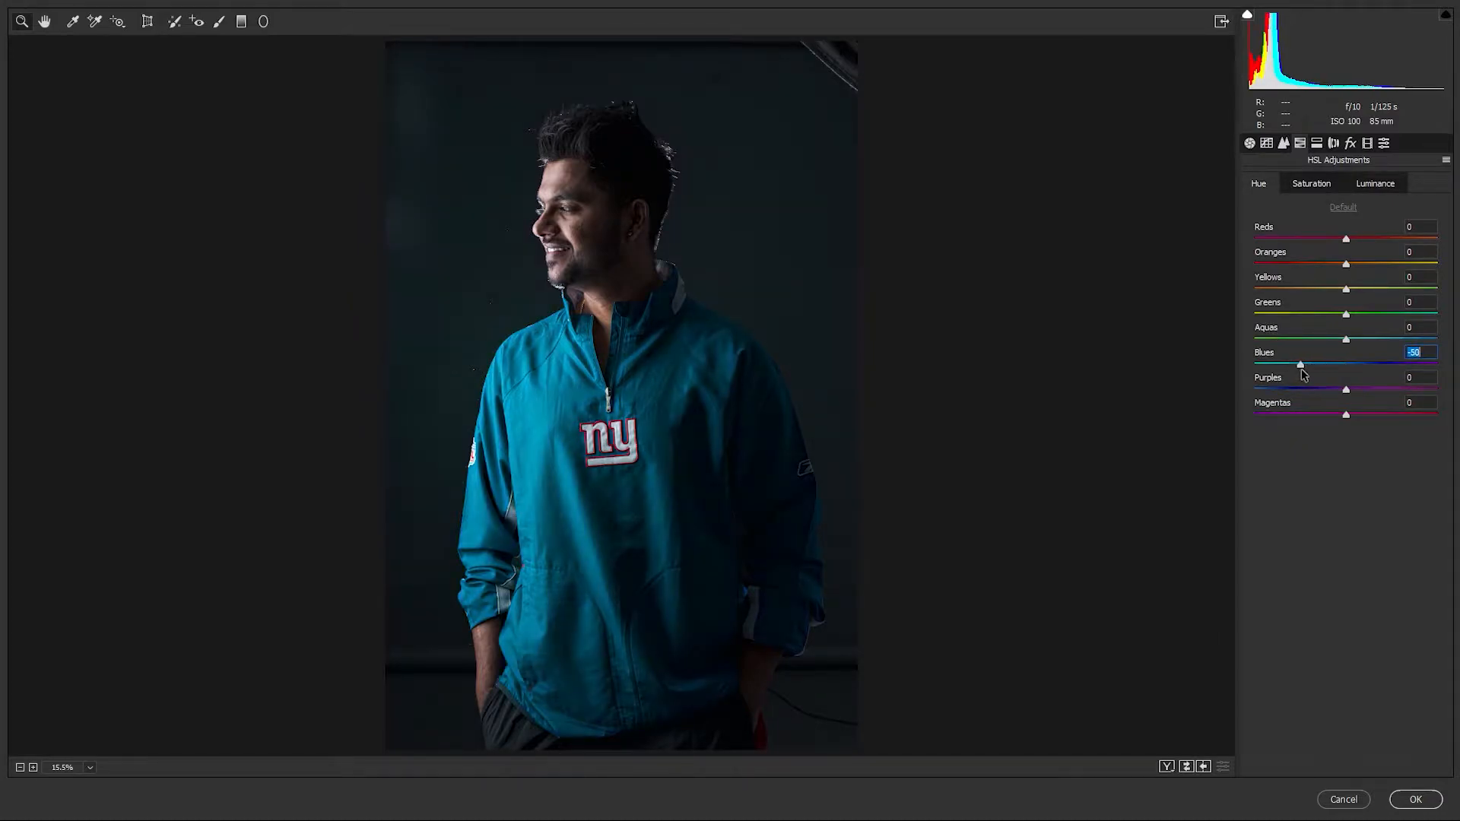
Set the Blues saturation to -32, and the luminance of Blues to +24 and Oranges to +28
{"action": "left_click", "coordinate": [1319, 188]}
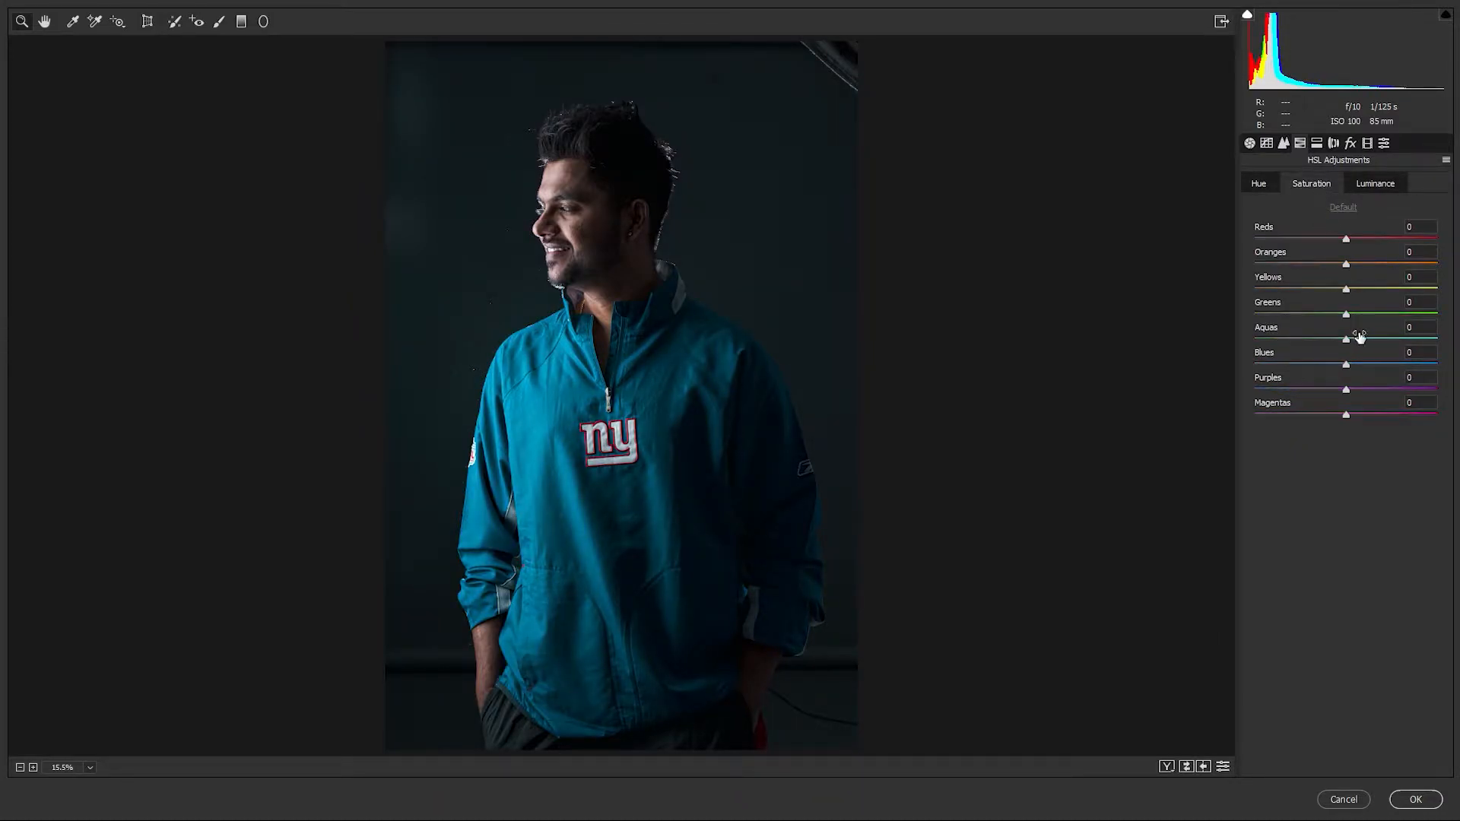
{"action": "left_click_drag", "start_coordinate": [1370, 354], "coordinate": [1350, 384]}
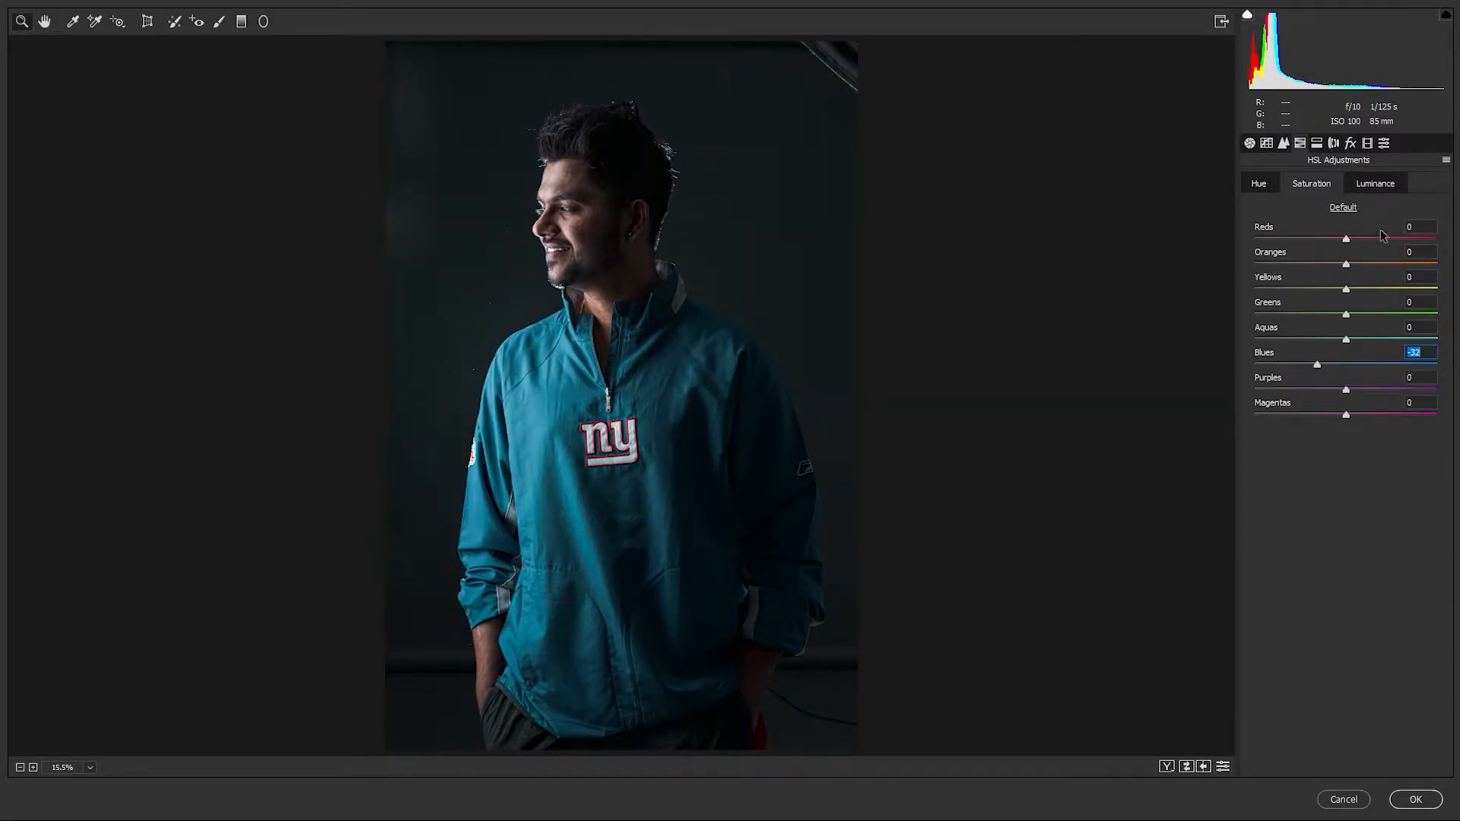
{"action": "left_click", "coordinate": [1378, 186]}
{"action": "left_click_drag", "start_coordinate": [1380, 358], "coordinate": [1398, 385]}
{"action": "left_click_drag", "start_coordinate": [1382, 259], "coordinate": [1403, 259]}
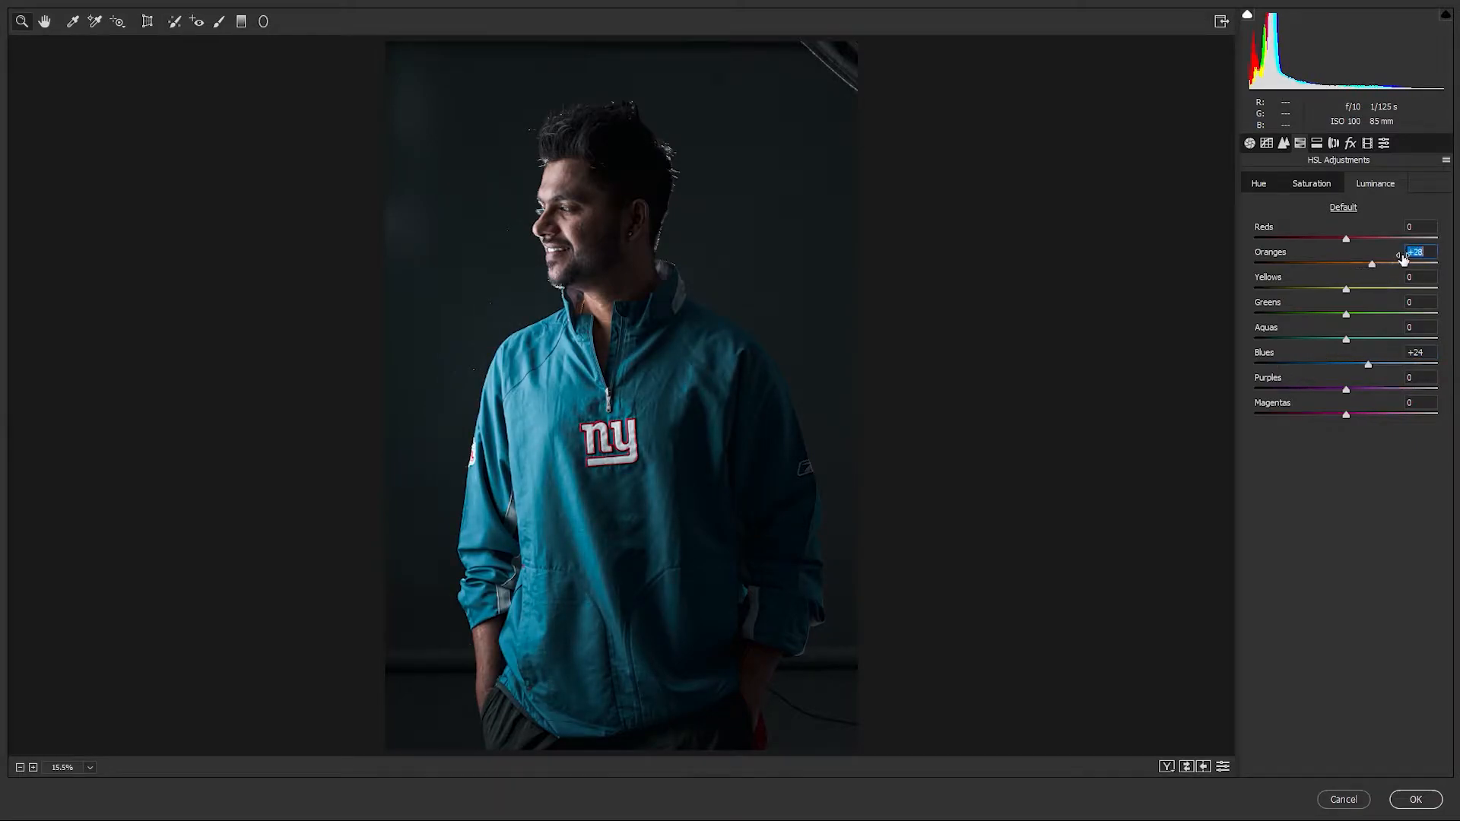
Calibrate the Blue Primary to hue -19 and saturation +26, and apply the raw adjustments after a before/after comparison
{"action": "left_click", "coordinate": [1367, 146]}
{"action": "left_click_drag", "start_coordinate": [1379, 421], "coordinate": [1396, 450]}
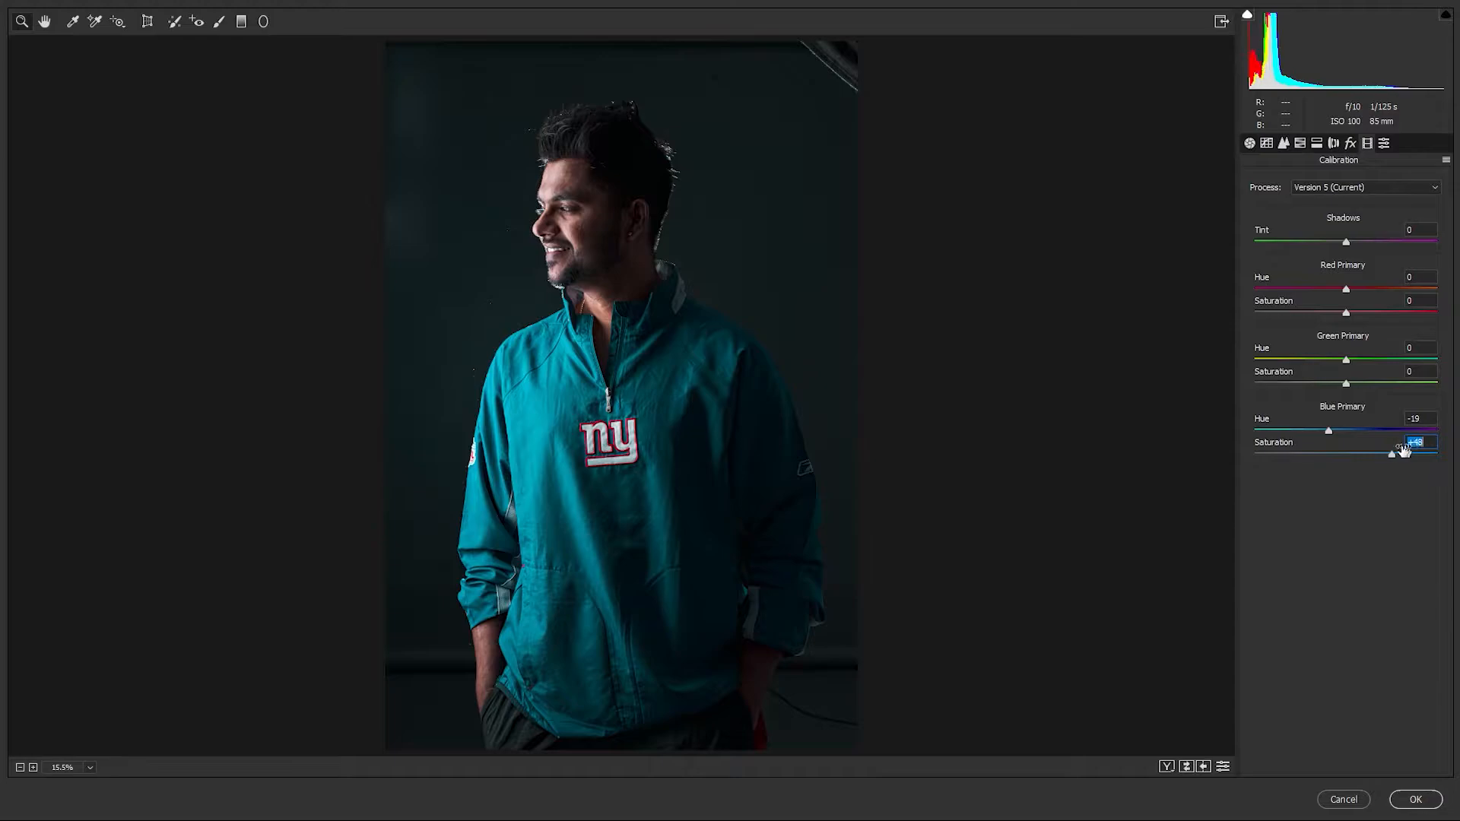
{"action": "left_click", "coordinate": [1167, 766]}
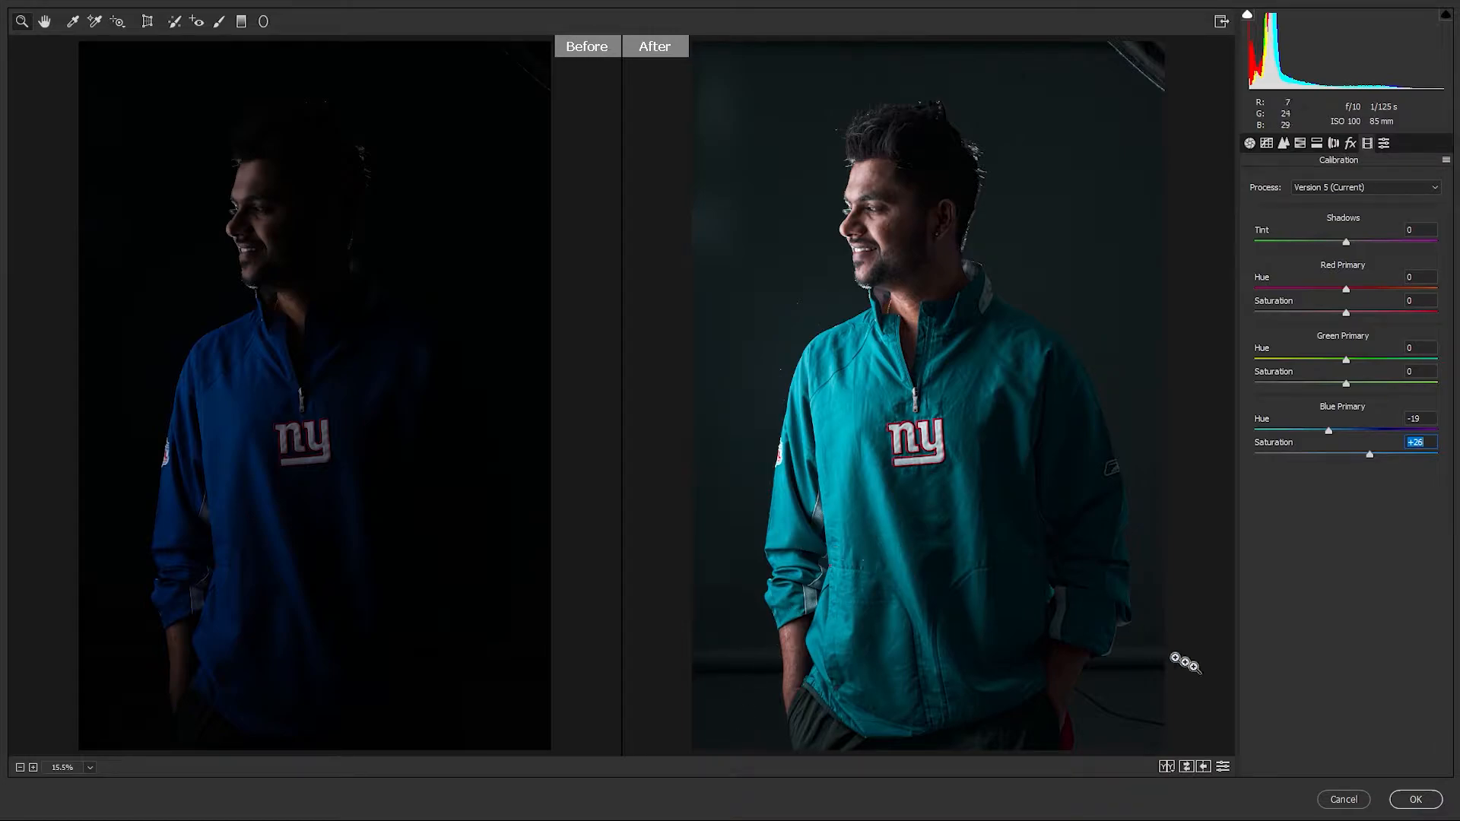
{"action": "left_click", "coordinate": [1416, 800]}
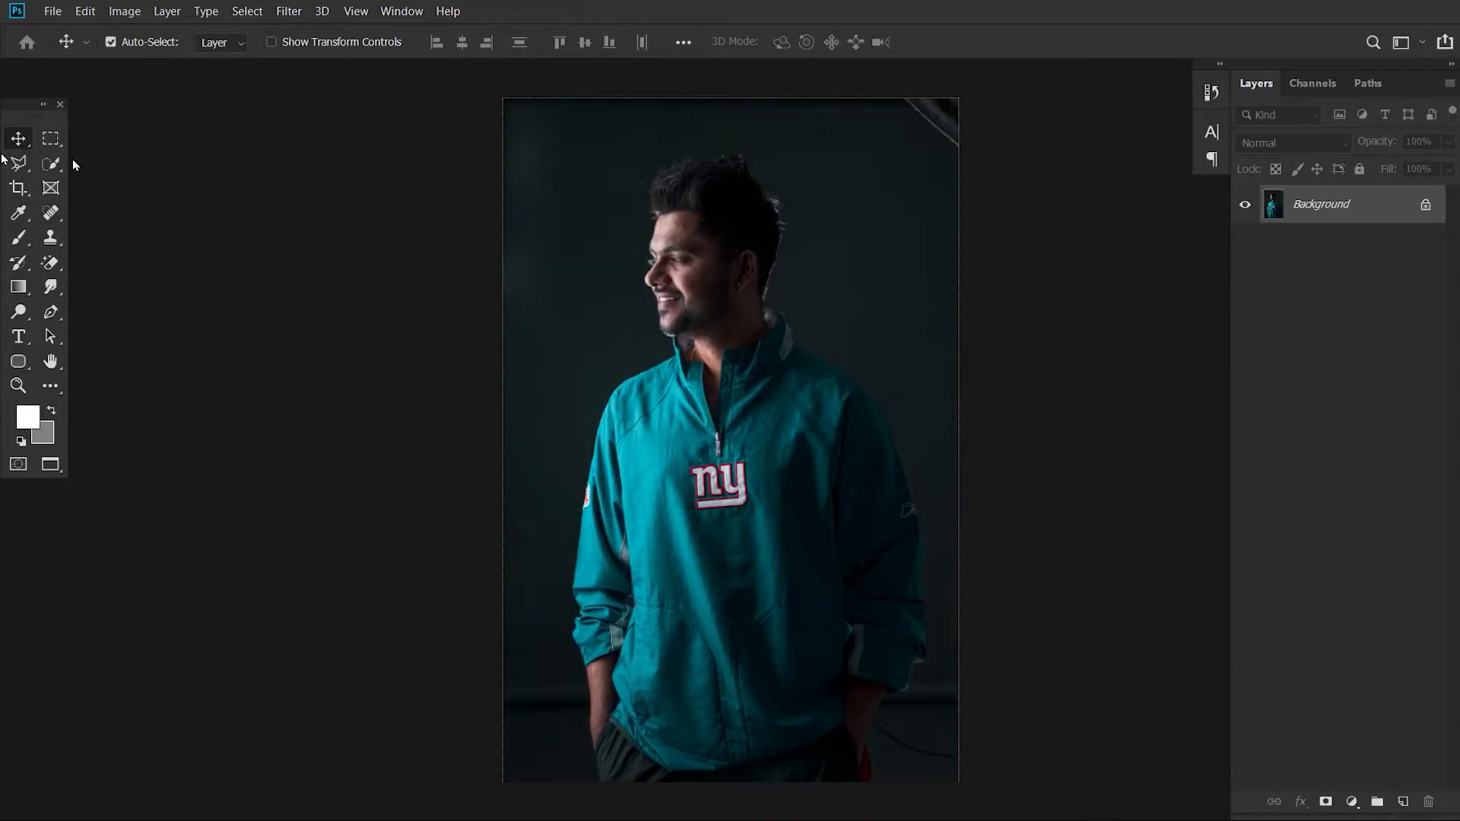
Crop the portrait at a 4:5 ratio, extending the canvas to the photo's full height with the man centred horizontally
{"action": "left_click", "coordinate": [18, 189]}
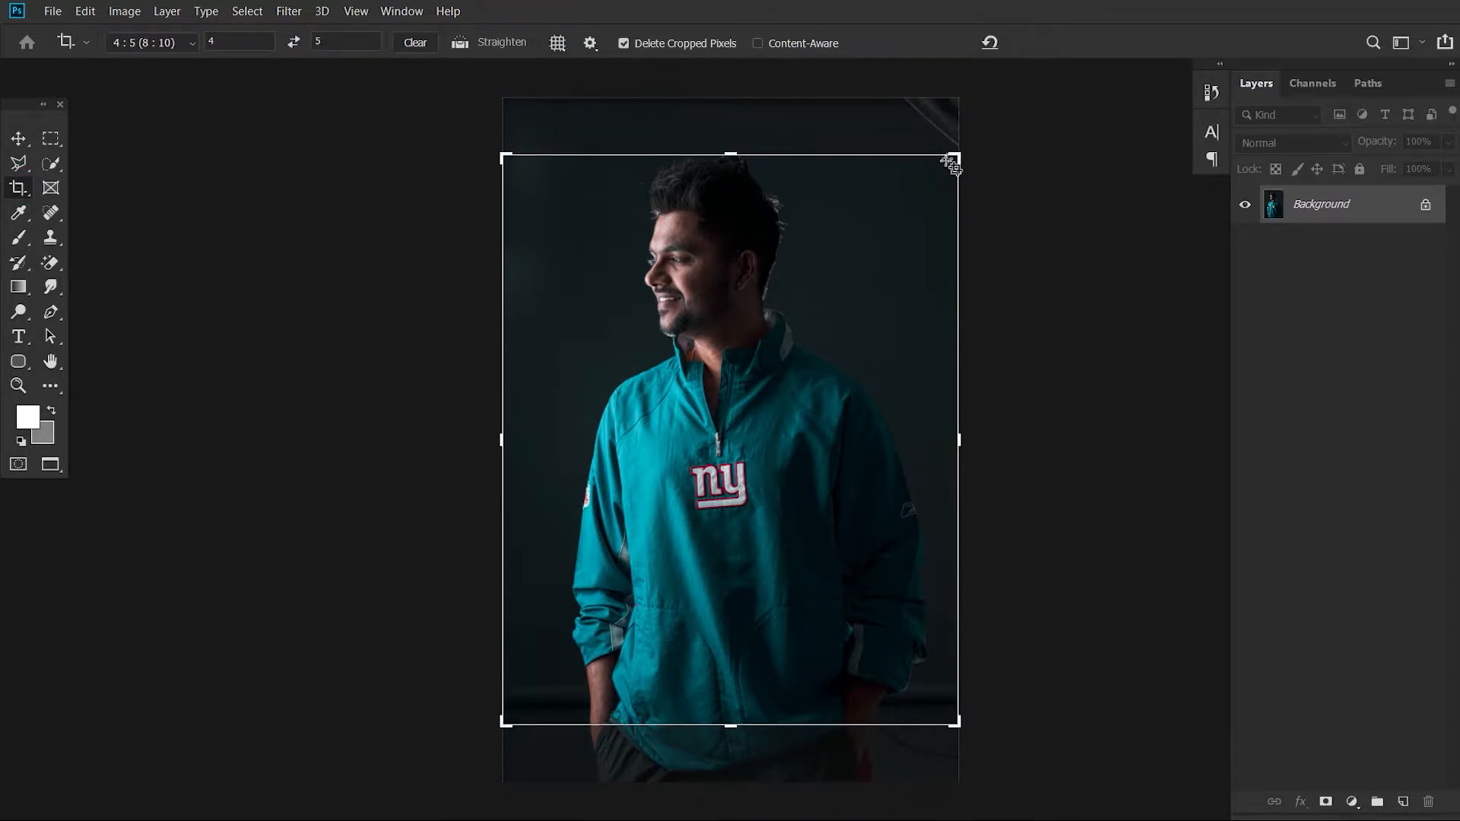
{"action": "left_click_drag", "start_coordinate": [961, 152], "coordinate": [983, 126]}
{"action": "left_click_drag", "start_coordinate": [988, 753], "coordinate": [1004, 783]}
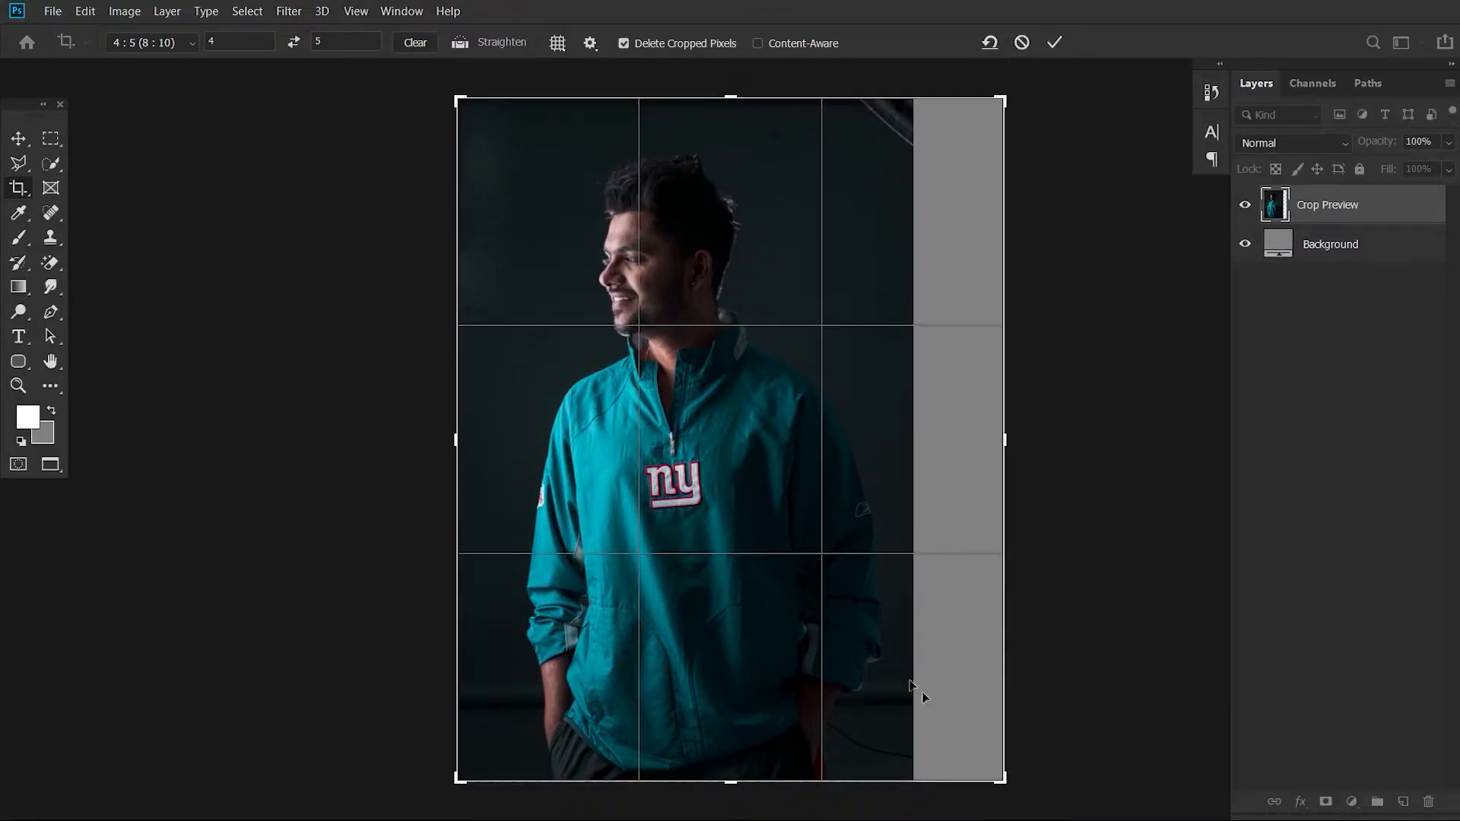
{"action": "left_click_drag", "start_coordinate": [800, 555], "coordinate": [832, 556]}
{"action": "left_click", "coordinate": [1054, 43]}
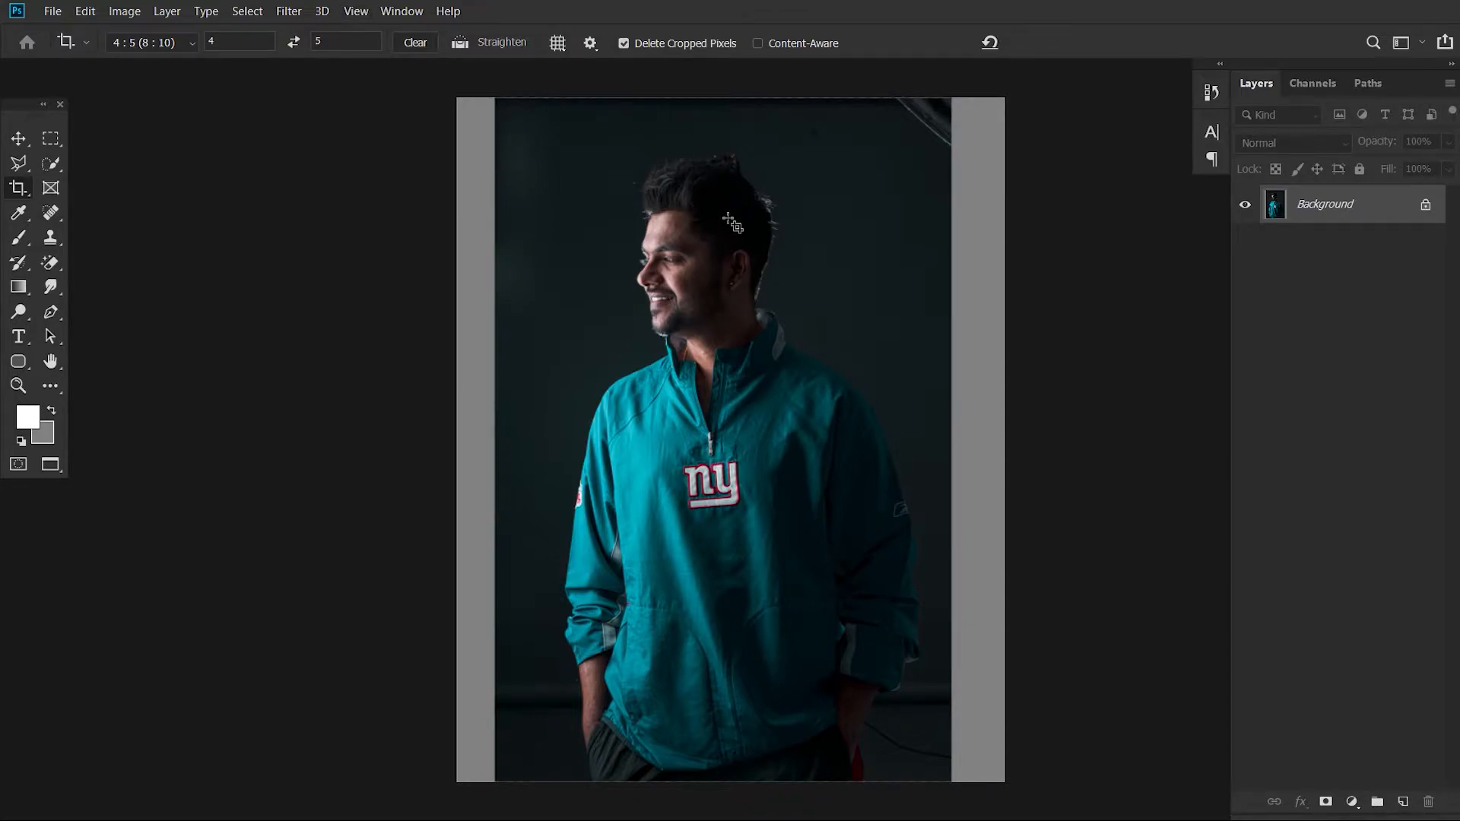
Select the man with Select Subject and mask out the background around him
{"action": "key", "text": "v"}
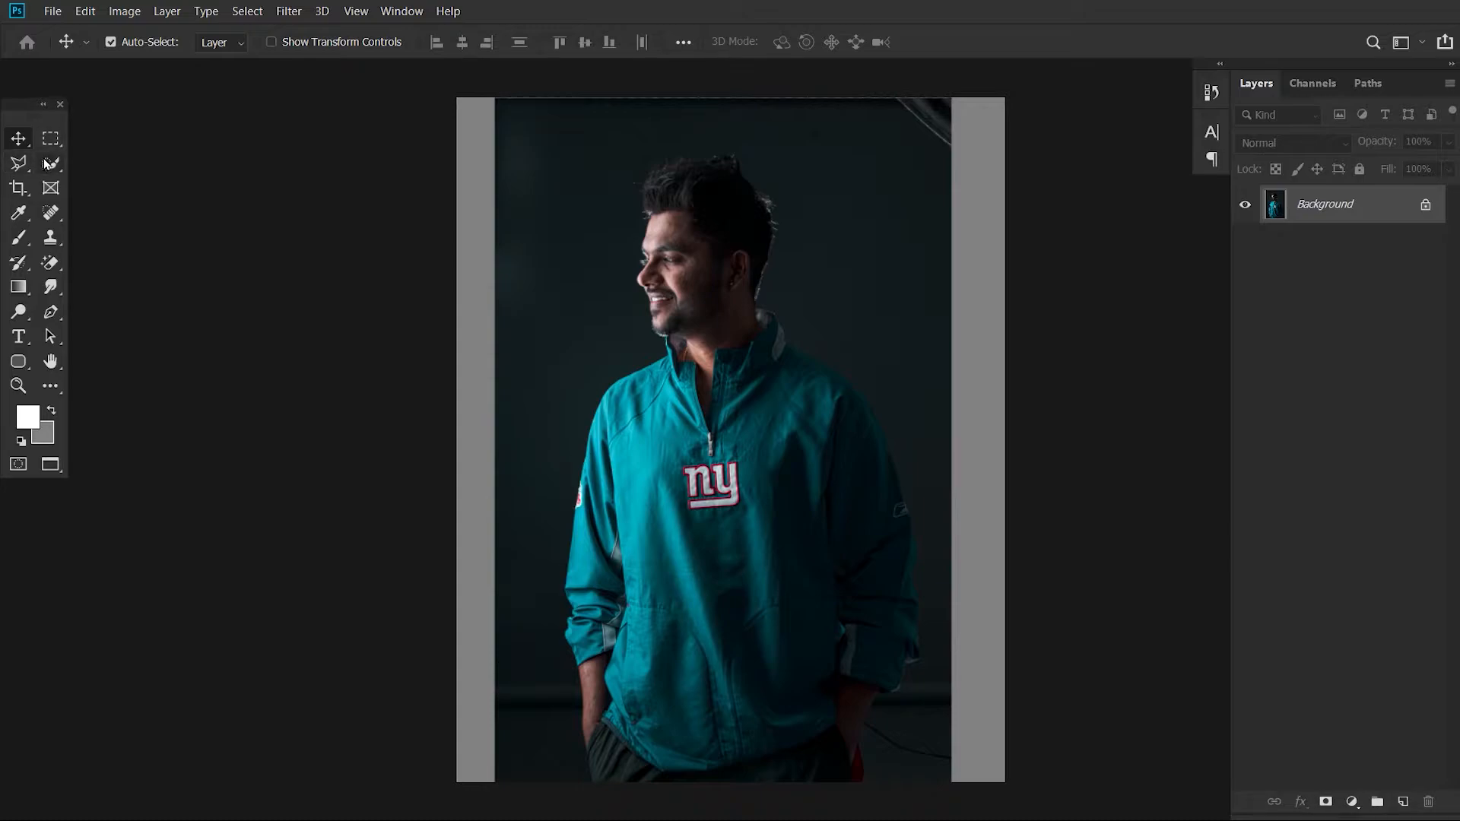
{"action": "left_click_drag", "start_coordinate": [46, 164], "coordinate": [108, 167]}
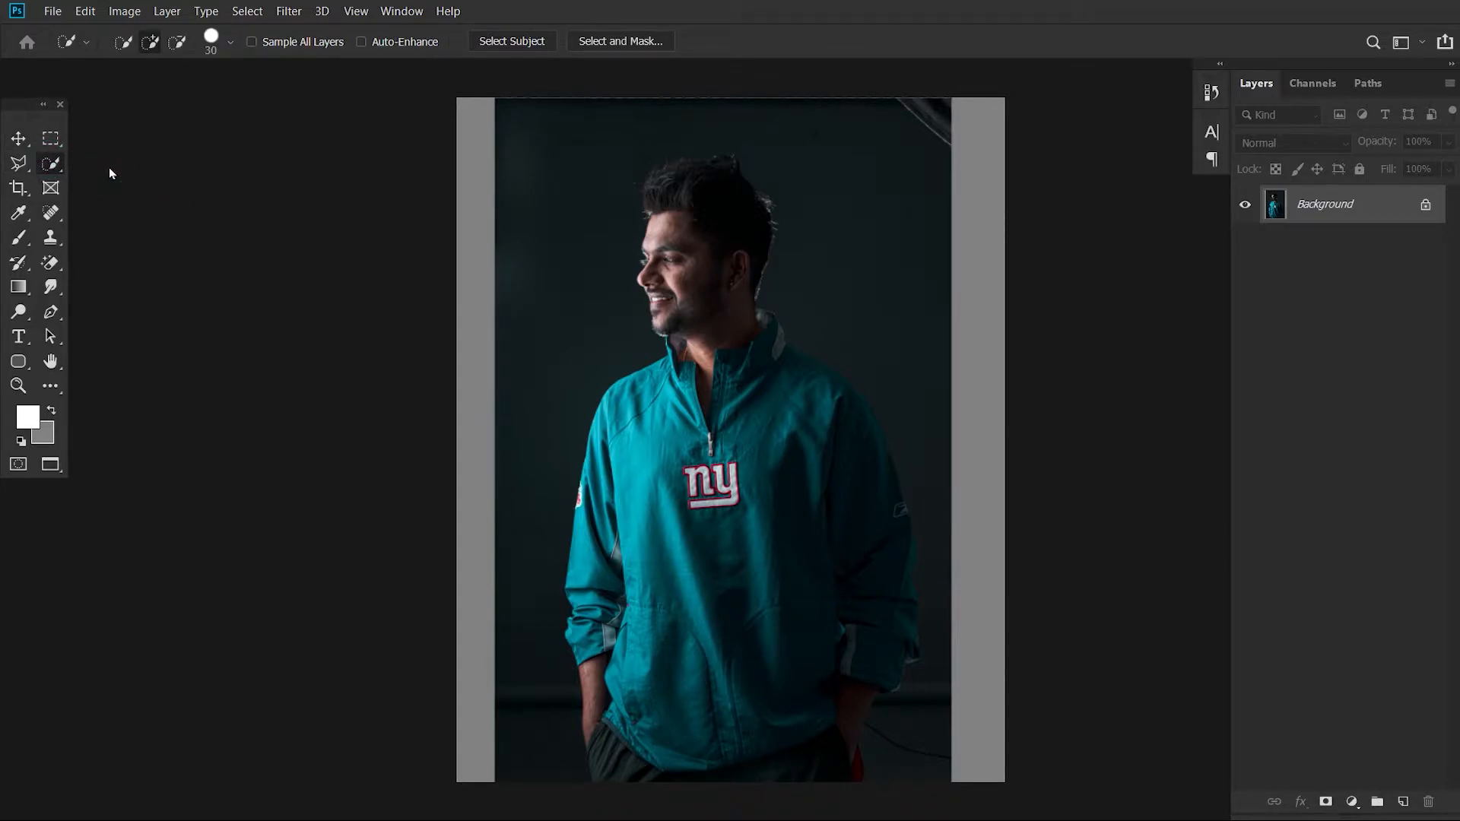
{"action": "left_click", "coordinate": [510, 43]}
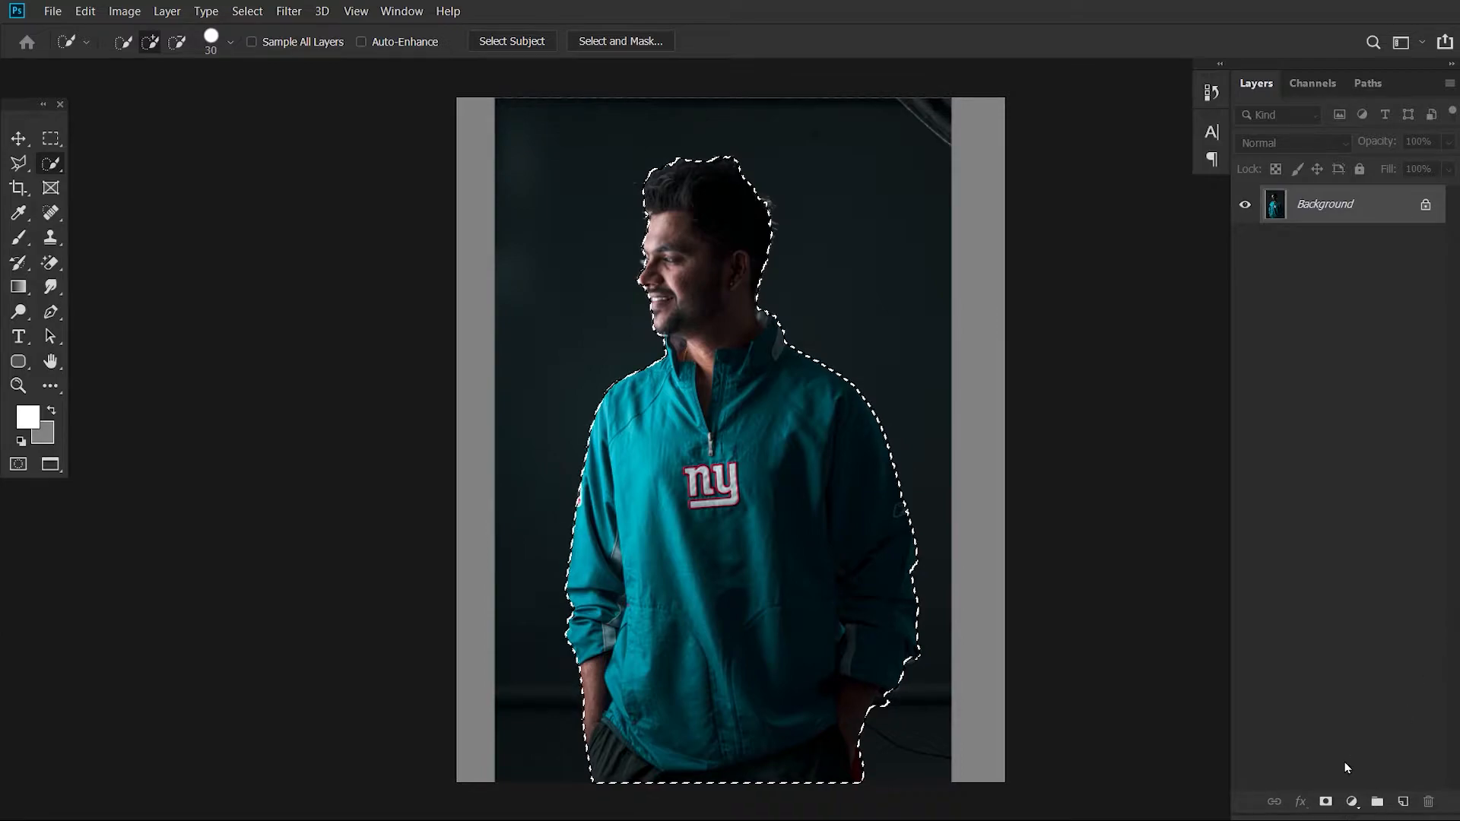
{"action": "left_click", "coordinate": [1327, 802]}
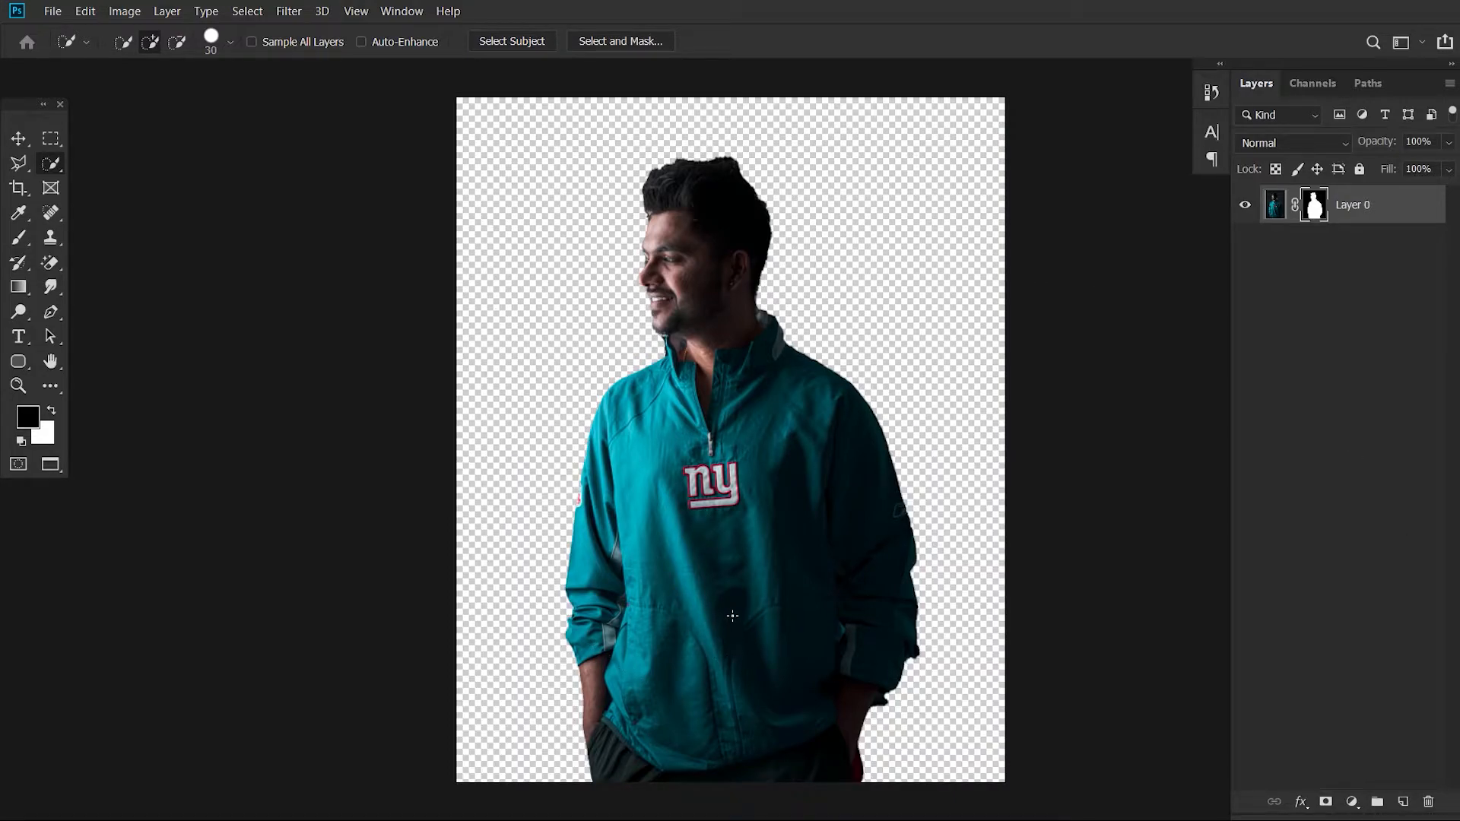
Switch to File Explorer and bring the night city street photo into the Photoshop portrait document as a new layer
{"action": "key", "text": "super+Tab"}
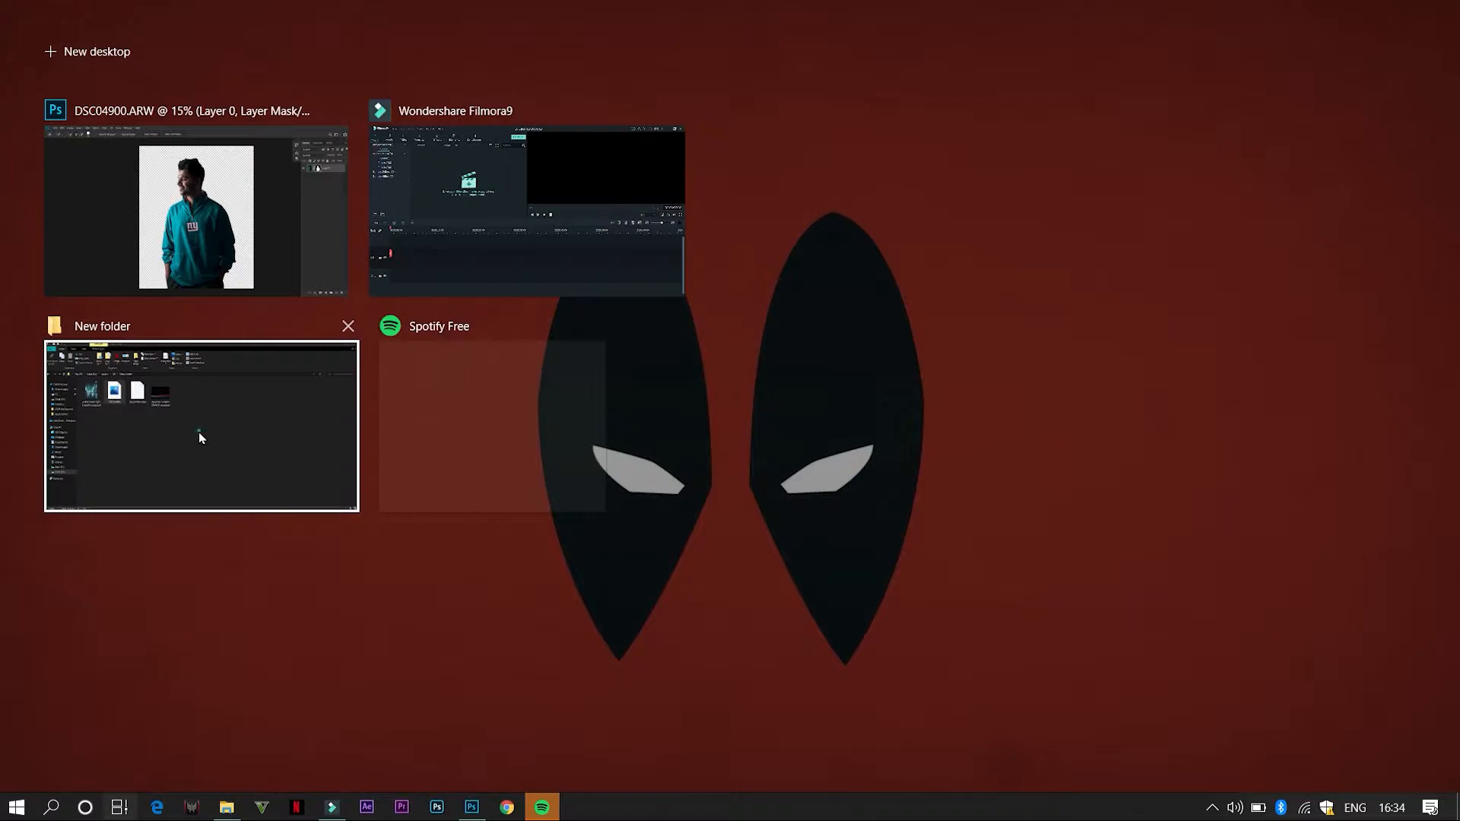
{"action": "left_click", "coordinate": [199, 432]}
{"action": "left_click", "coordinate": [239, 263]}
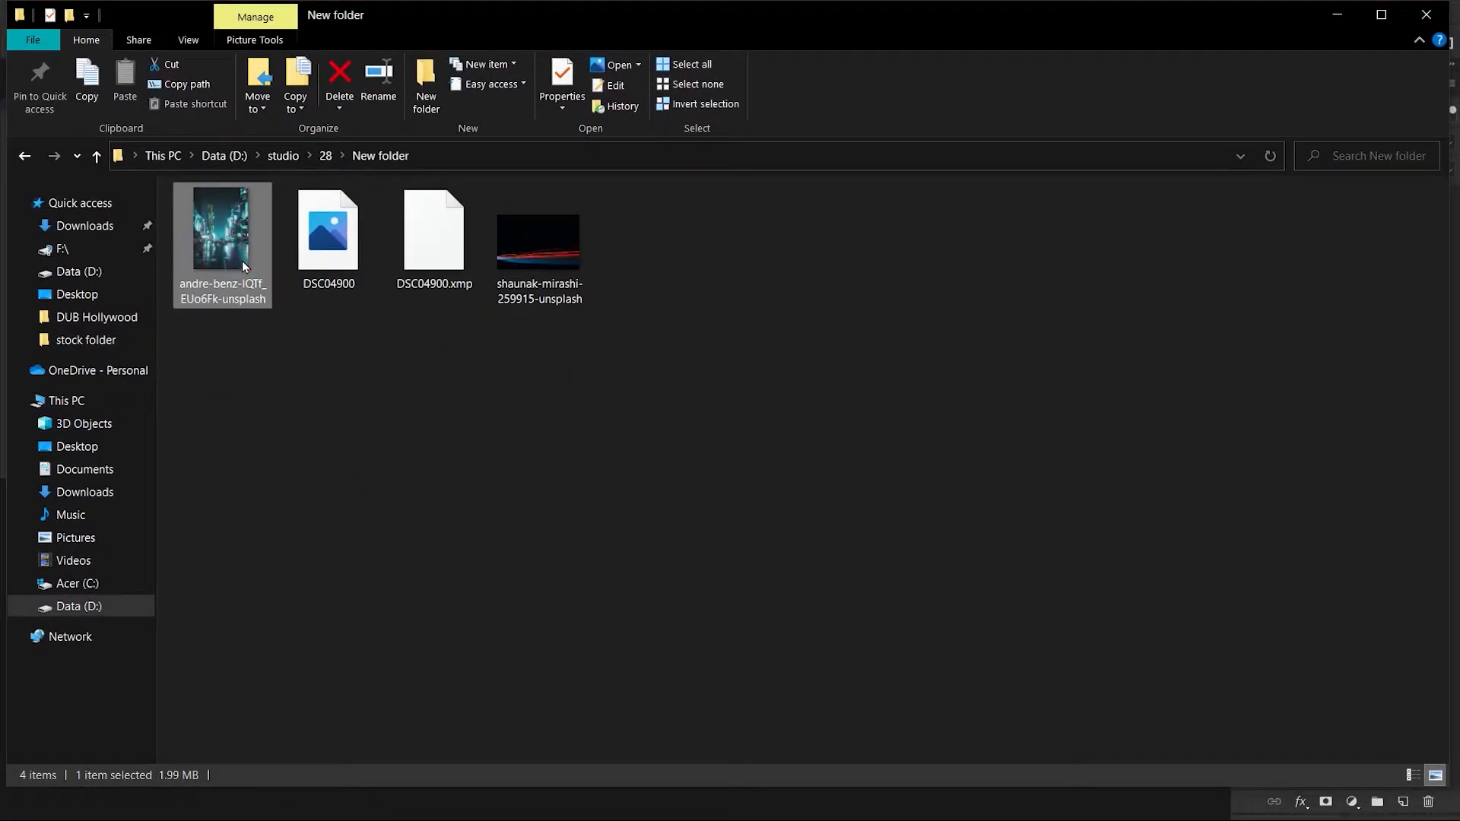
{"action": "key", "text": "super"}
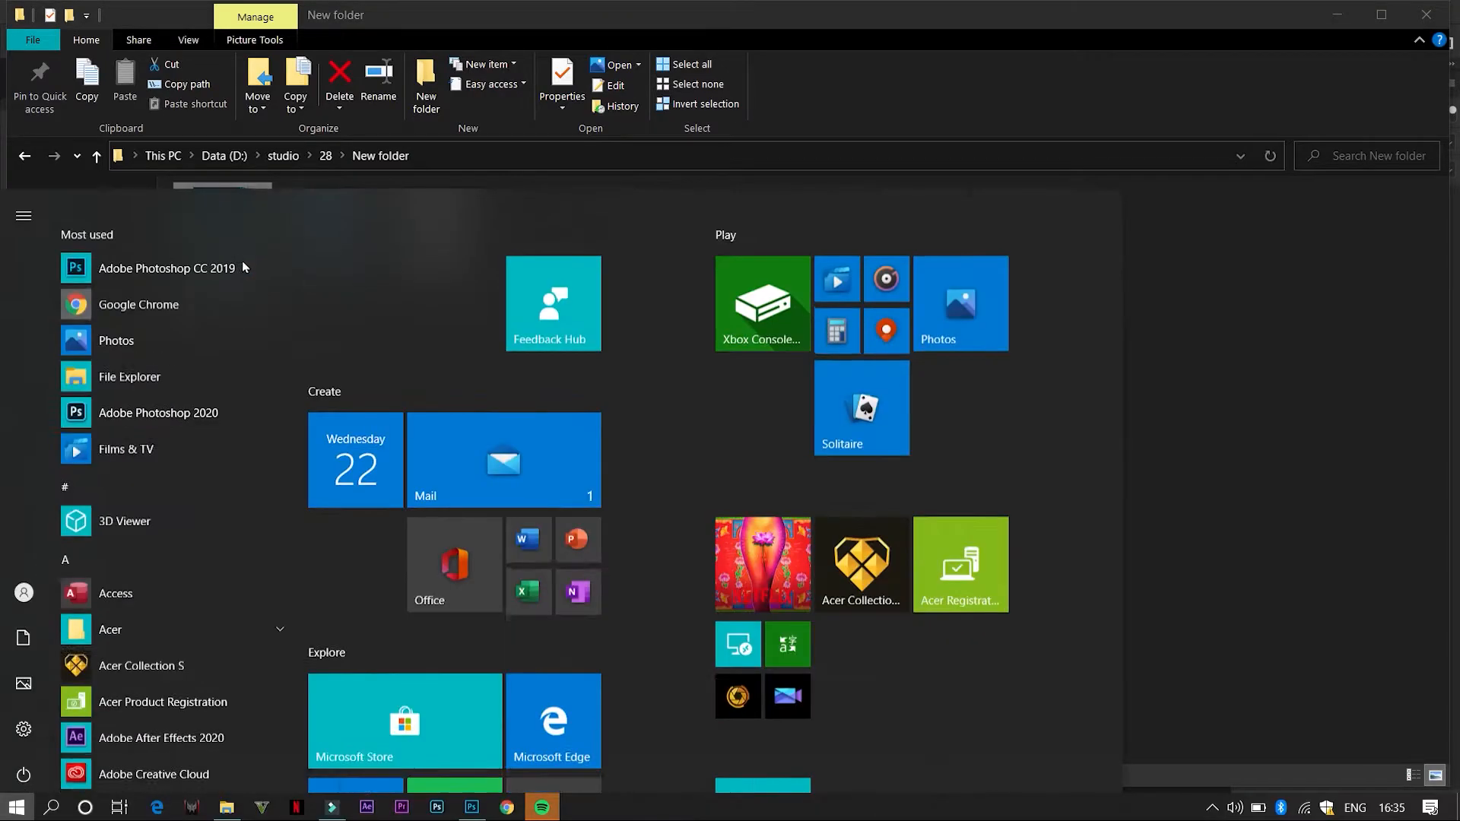
{"action": "left_click", "coordinate": [1381, 293]}
{"action": "left_click", "coordinate": [239, 230]}
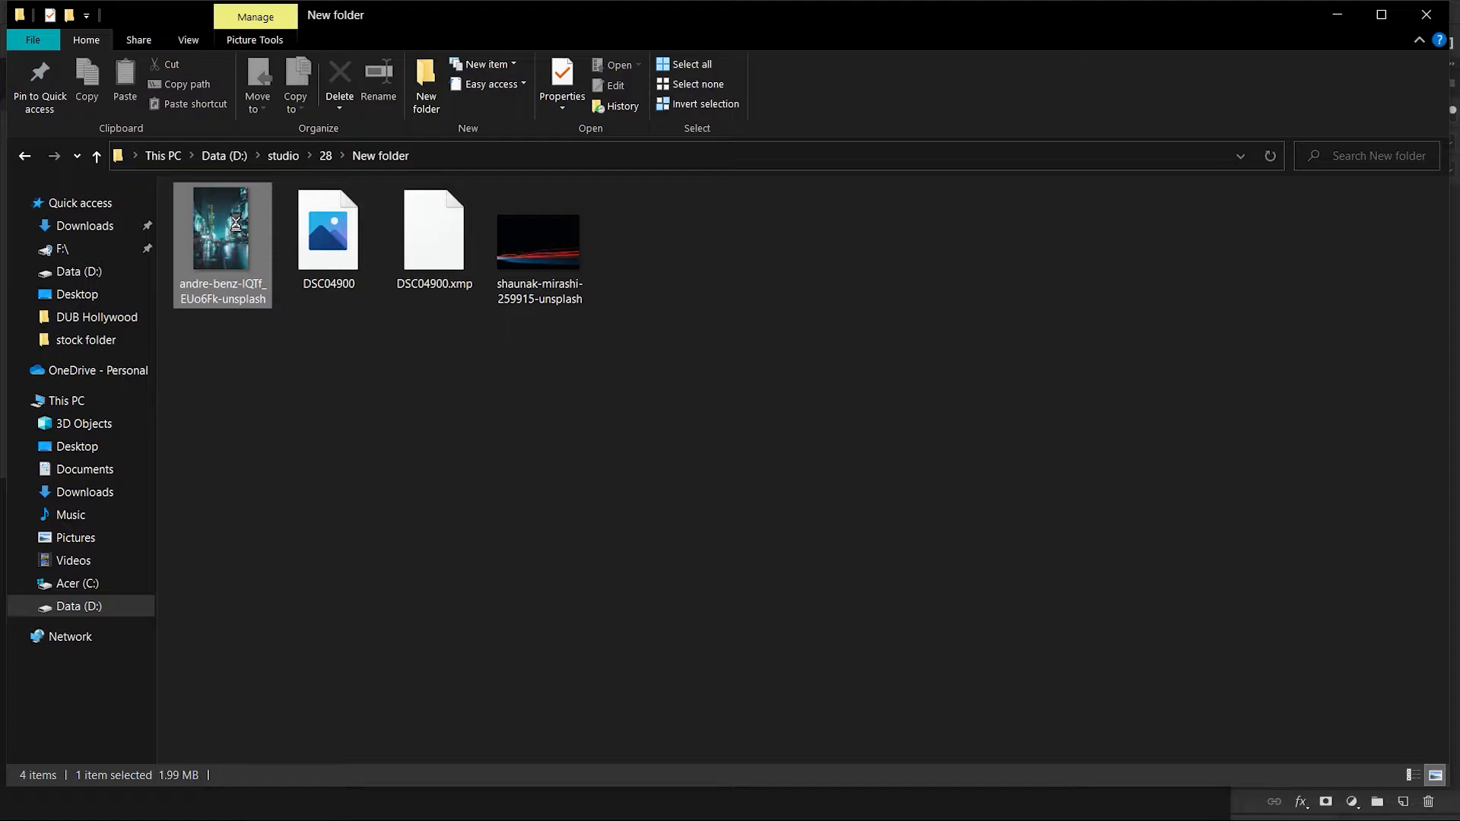
{"action": "right_click", "coordinate": [238, 228]}
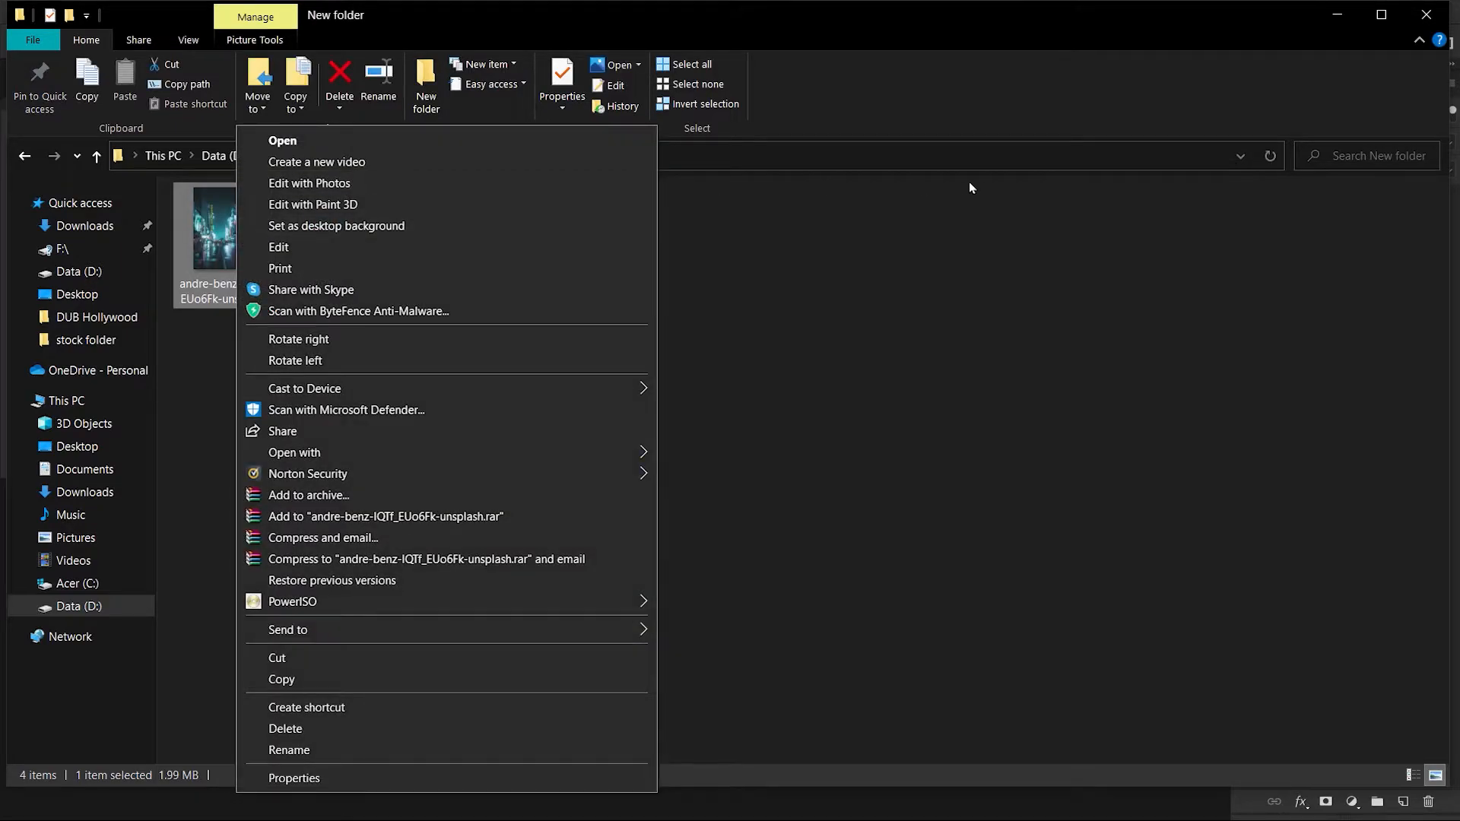
{"action": "mouse_move", "coordinate": [605, 455]}
{"action": "left_click", "coordinate": [680, 454]}
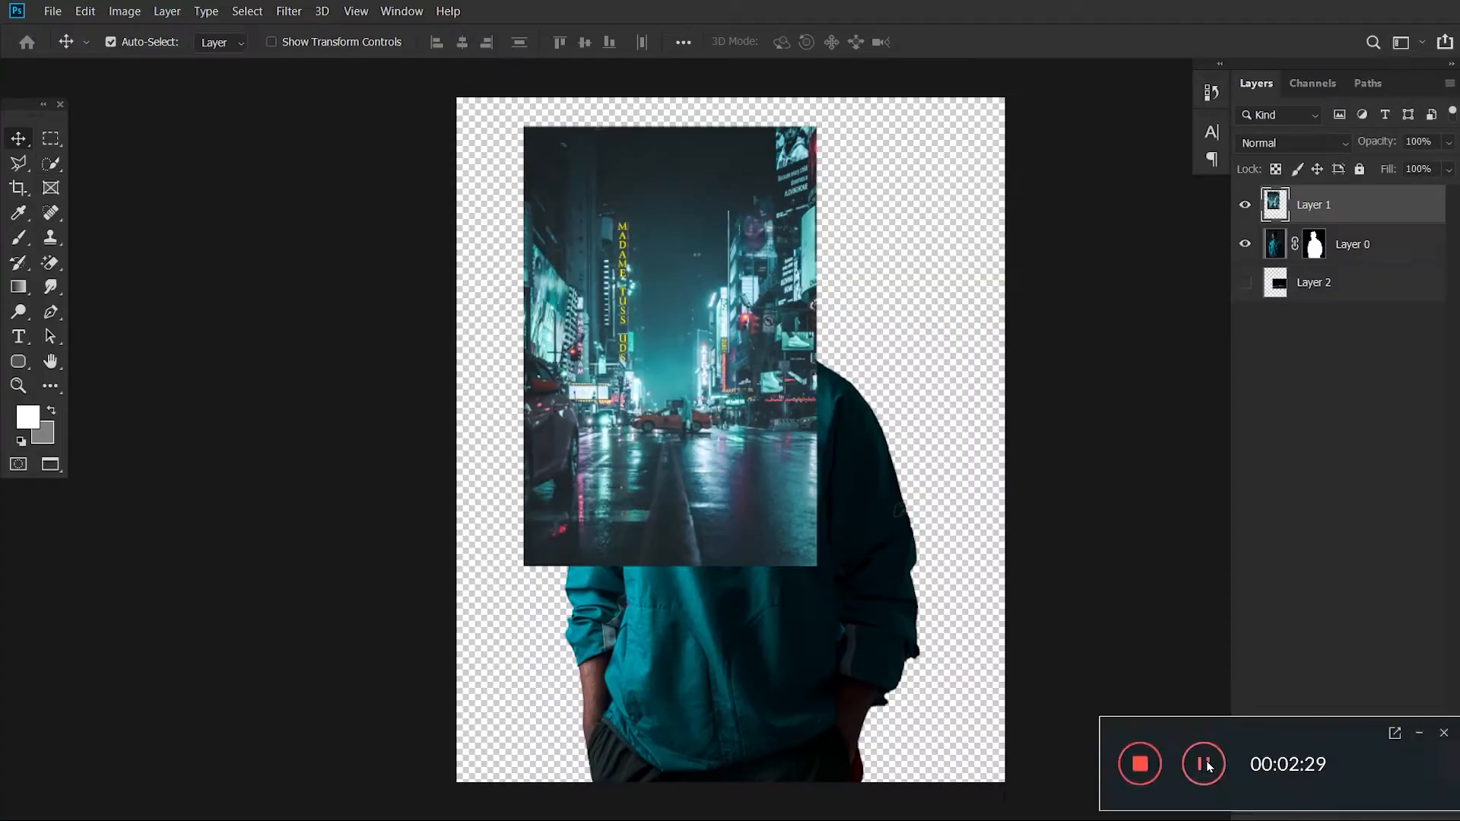
Scale the city photo to about 200% and position it to cover the whole canvas, with the wet street along the lower edge
{"action": "left_click", "coordinate": [307, 44]}
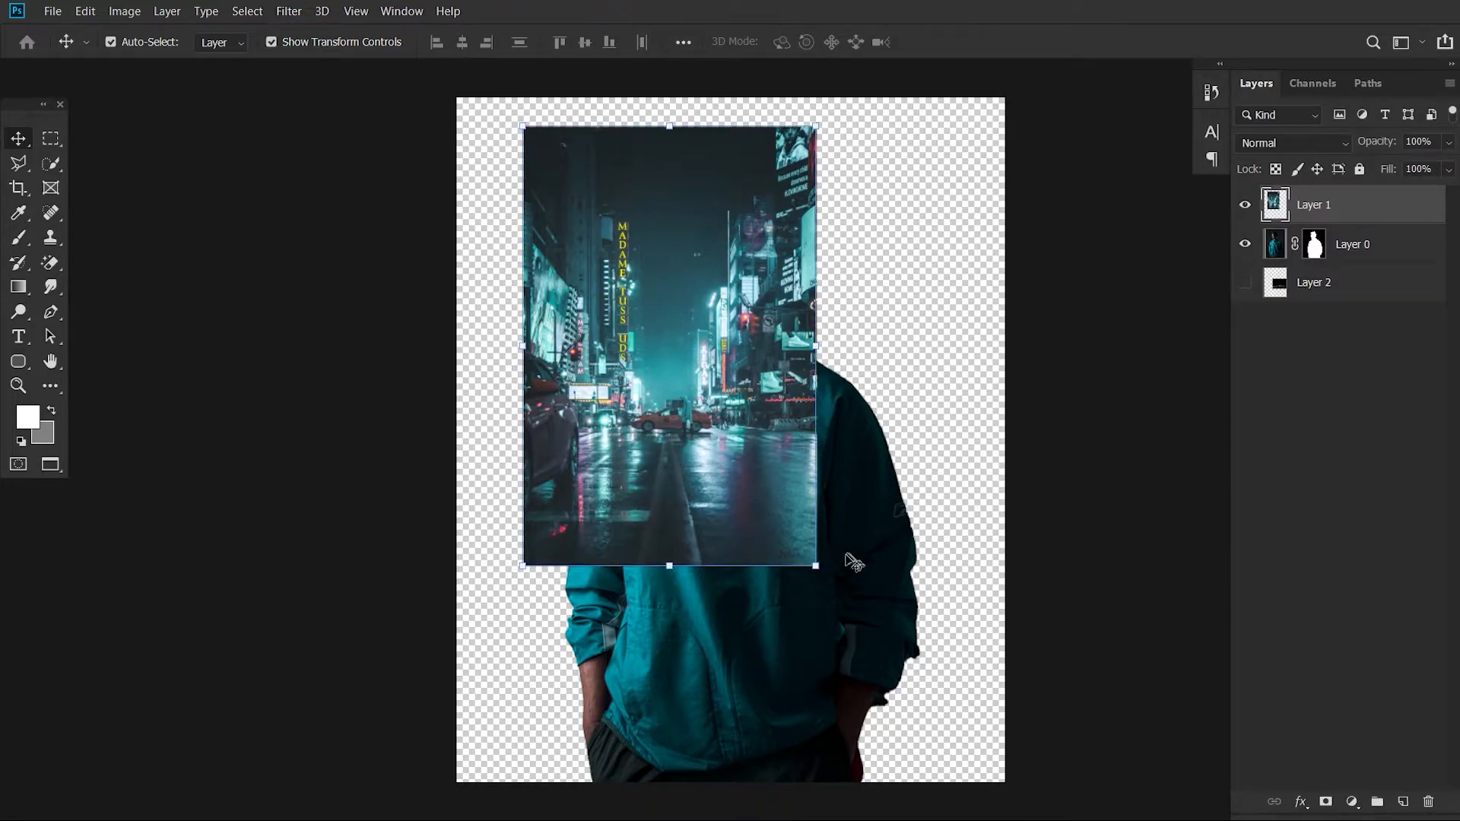
{"action": "left_click_drag", "start_coordinate": [816, 565], "coordinate": [1091, 770]}
{"action": "left_click_drag", "start_coordinate": [855, 674], "coordinate": [750, 497]}
{"action": "left_click_drag", "start_coordinate": [969, 320], "coordinate": [1005, 324]}
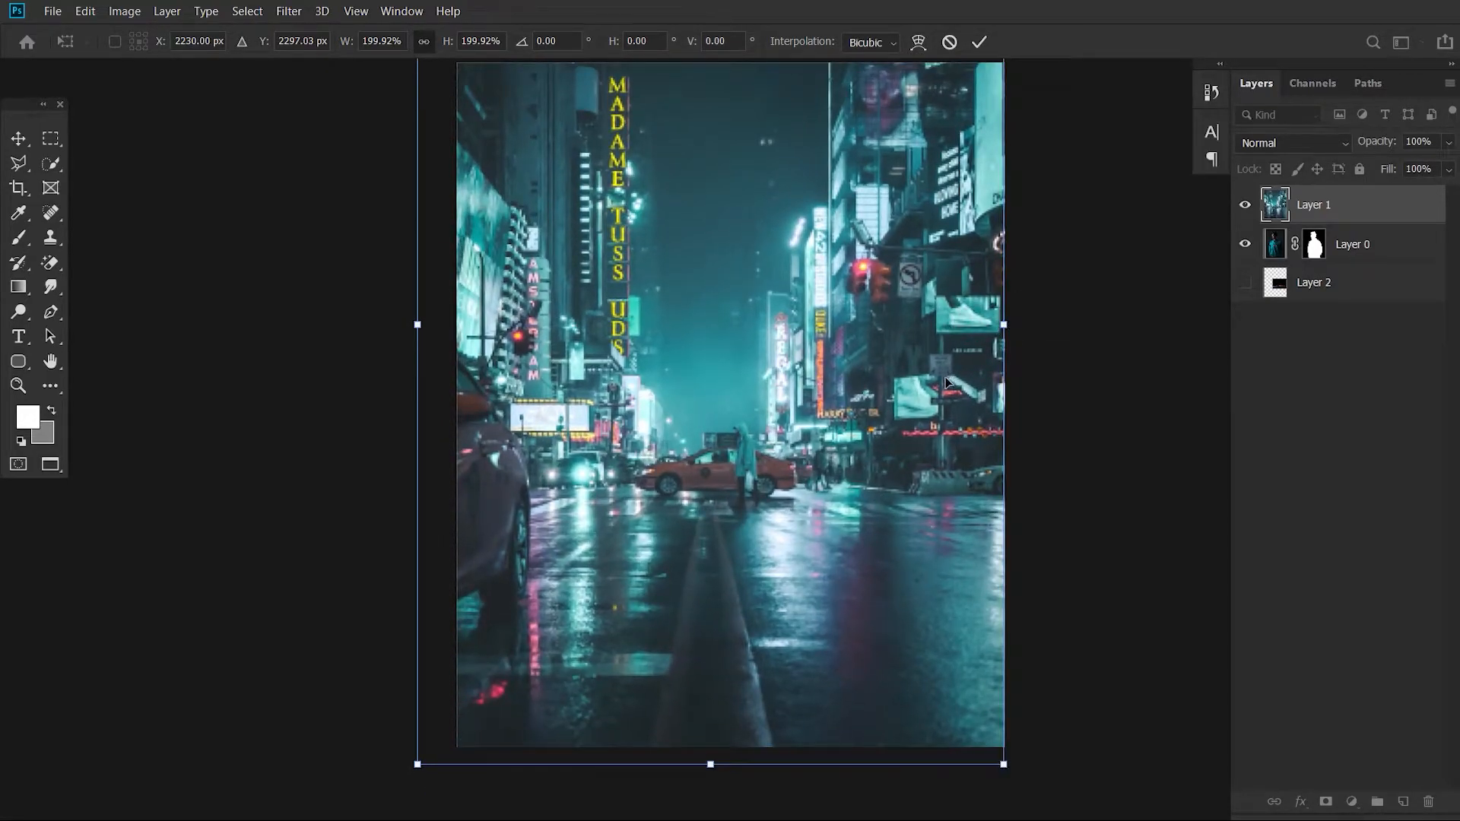
{"action": "scroll", "coordinate": [608, 546], "scroll_direction": "down", "scroll_amount": 1}
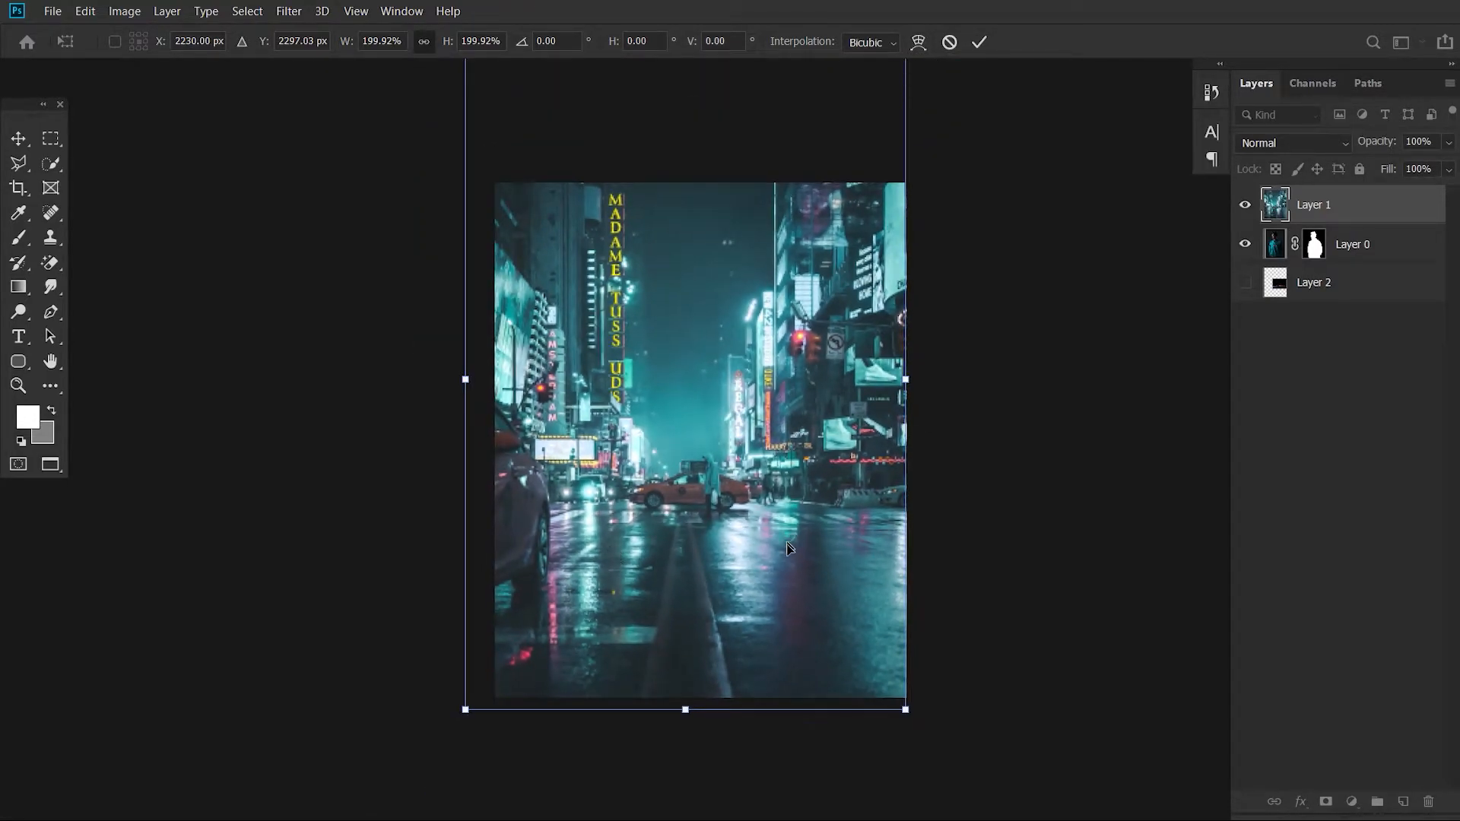
{"action": "left_click_drag", "start_coordinate": [732, 569], "coordinate": [741, 658]}
{"action": "key", "text": "Return"}
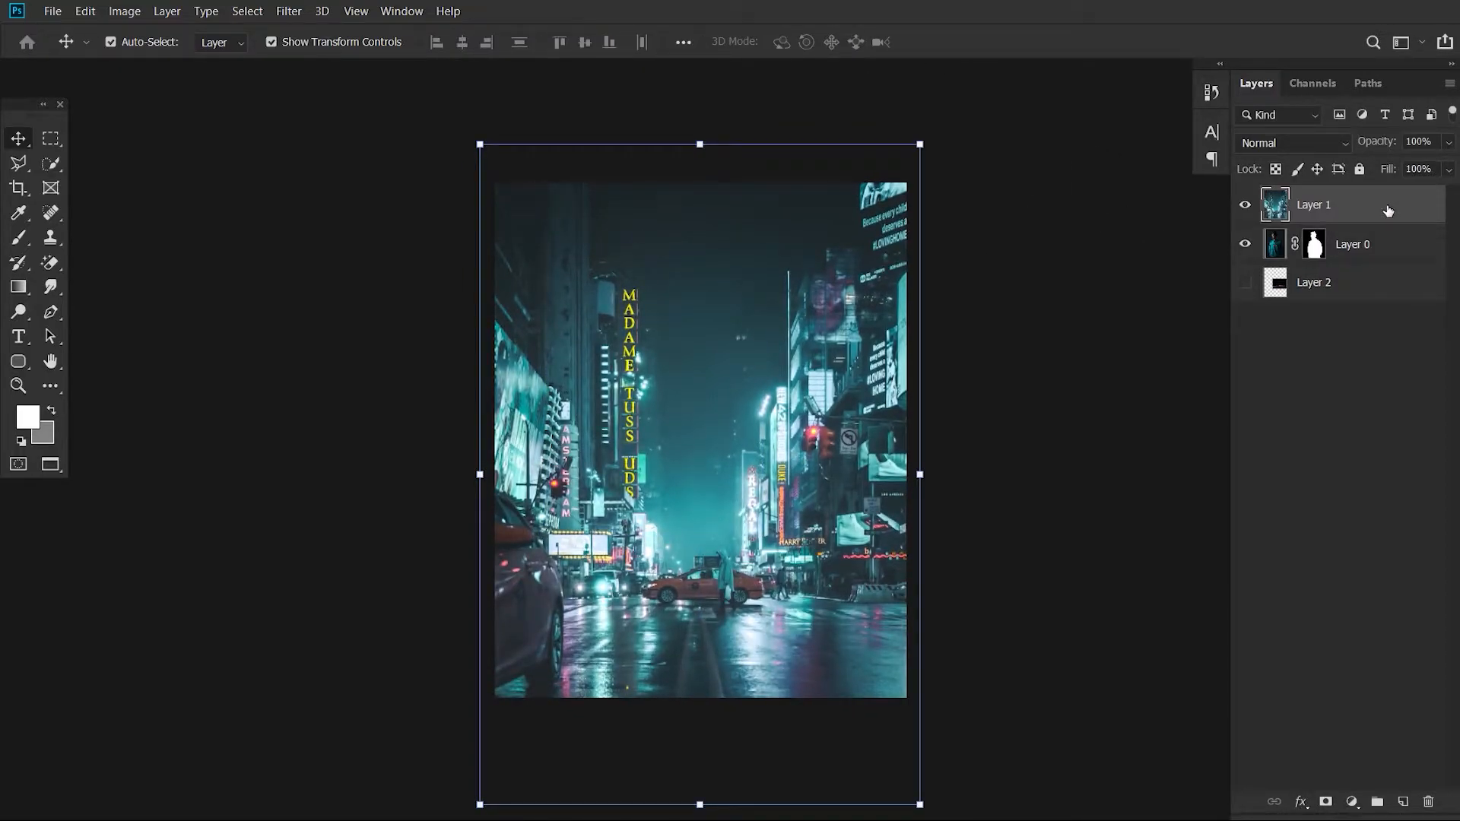
Move the city layer directly beneath the masked portrait layer, select the portrait layer and turn off the transform controls
{"action": "left_click_drag", "start_coordinate": [1387, 211], "coordinate": [1383, 243]}
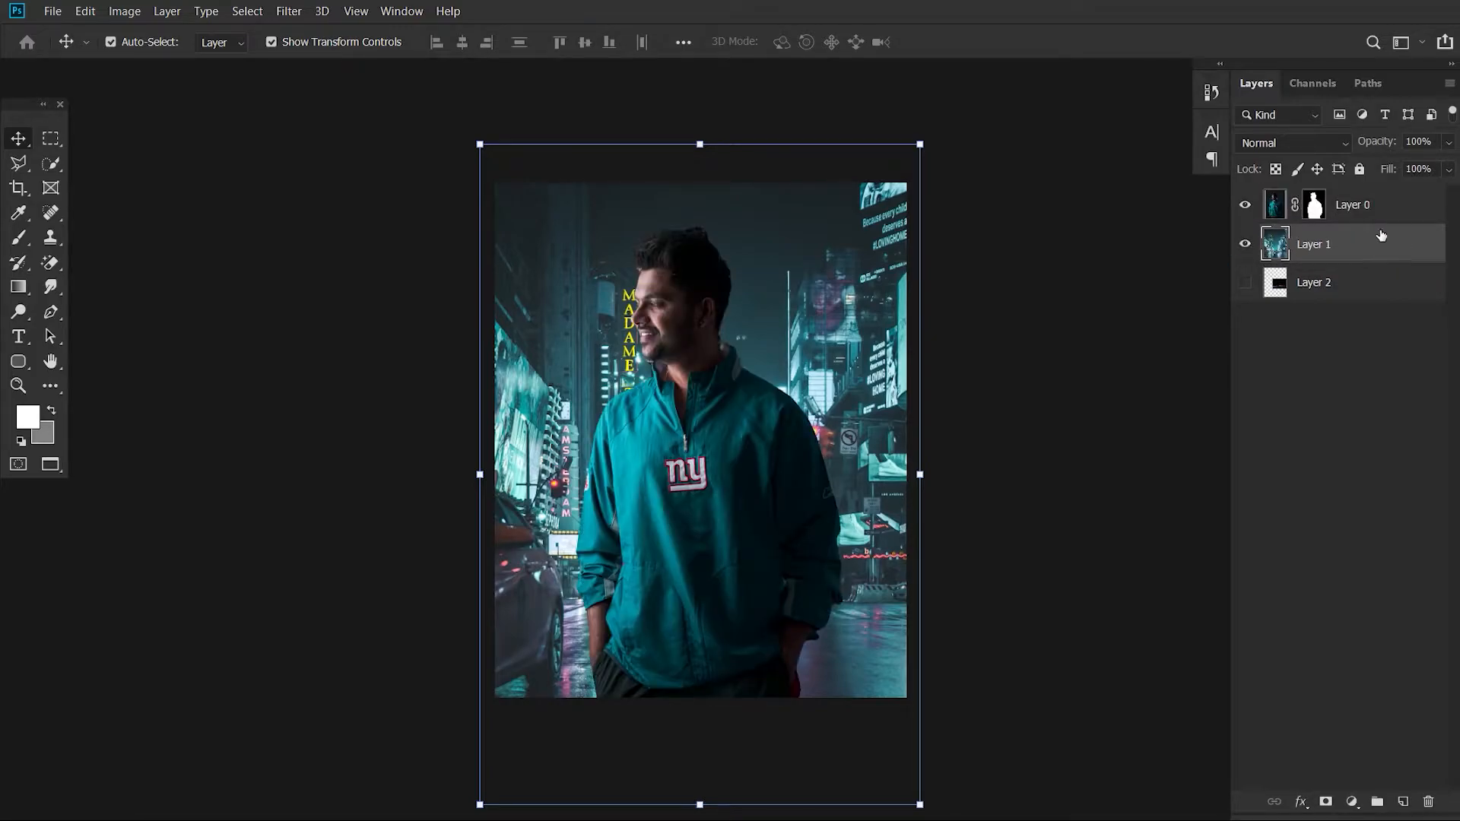
{"action": "left_click", "coordinate": [1372, 205]}
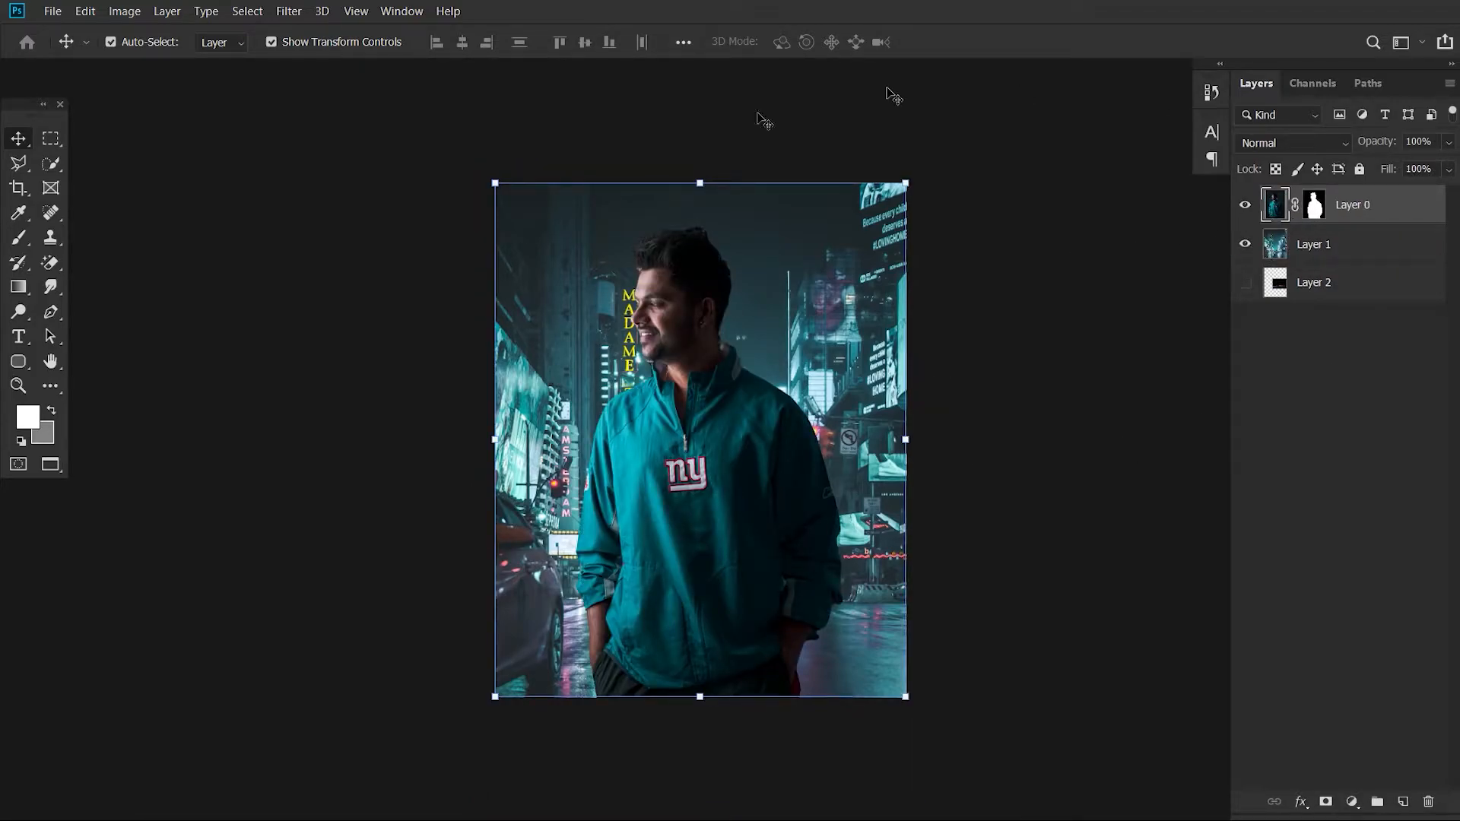
{"action": "left_click", "coordinate": [271, 42]}
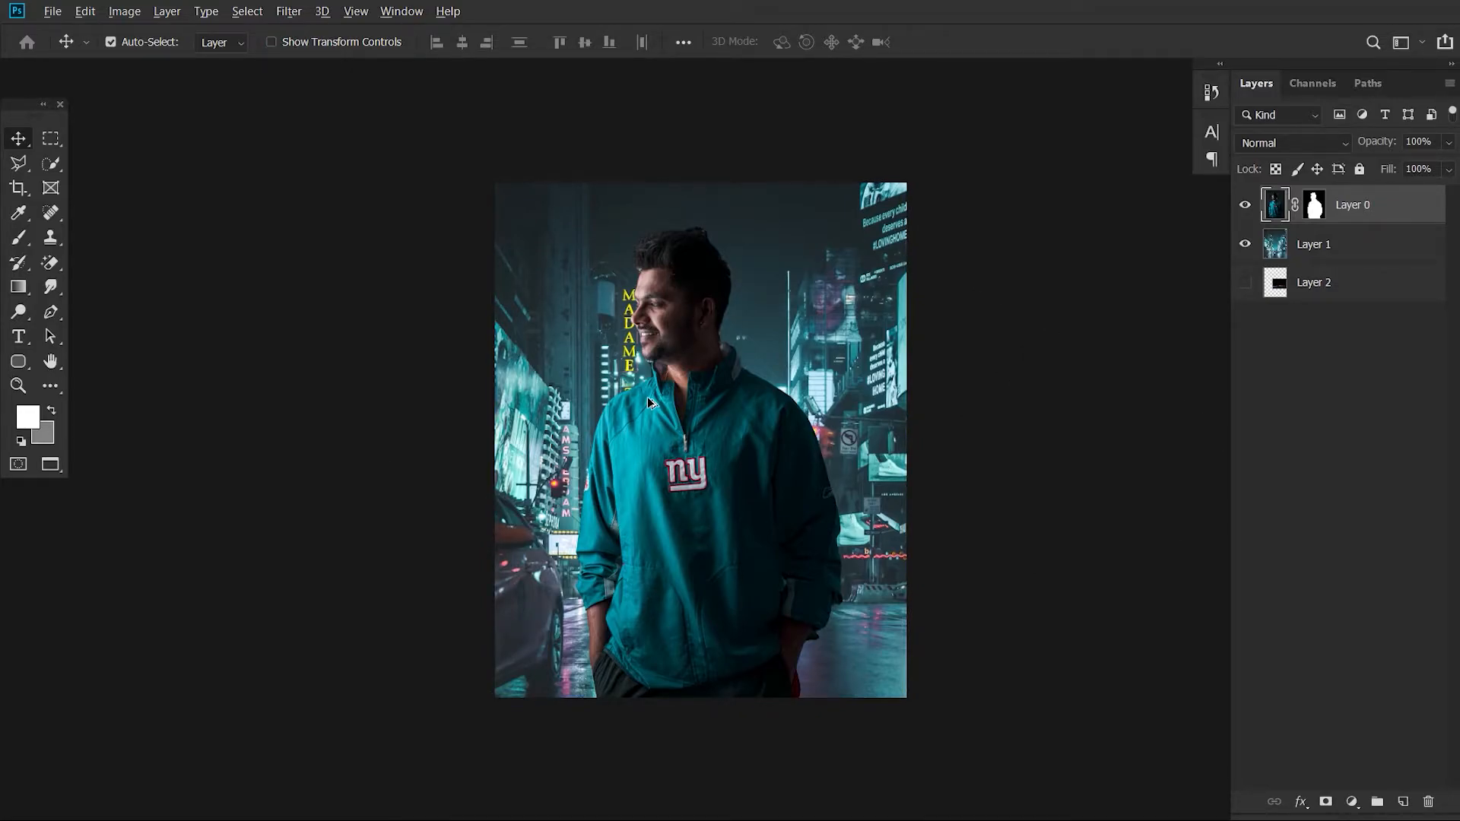
Remove the blemishes on the man's cheek with the Spot Healing Brush on the portrait layer
{"action": "scroll", "coordinate": [648, 319], "scroll_direction": "up", "scroll_amount": 2}
{"action": "scroll", "coordinate": [654, 239], "scroll_direction": "up", "scroll_amount": 6}
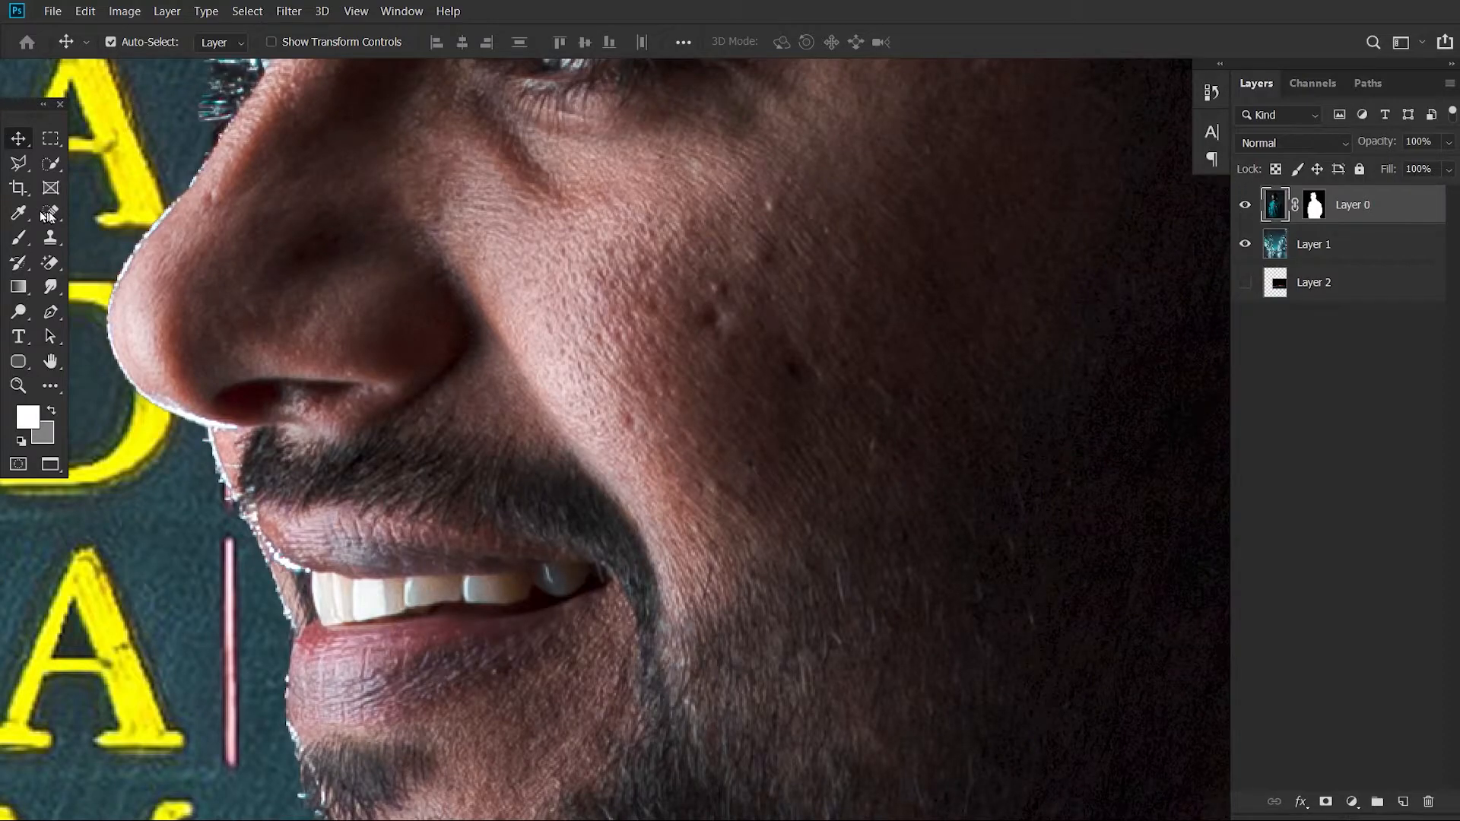
{"action": "left_click", "coordinate": [47, 215]}
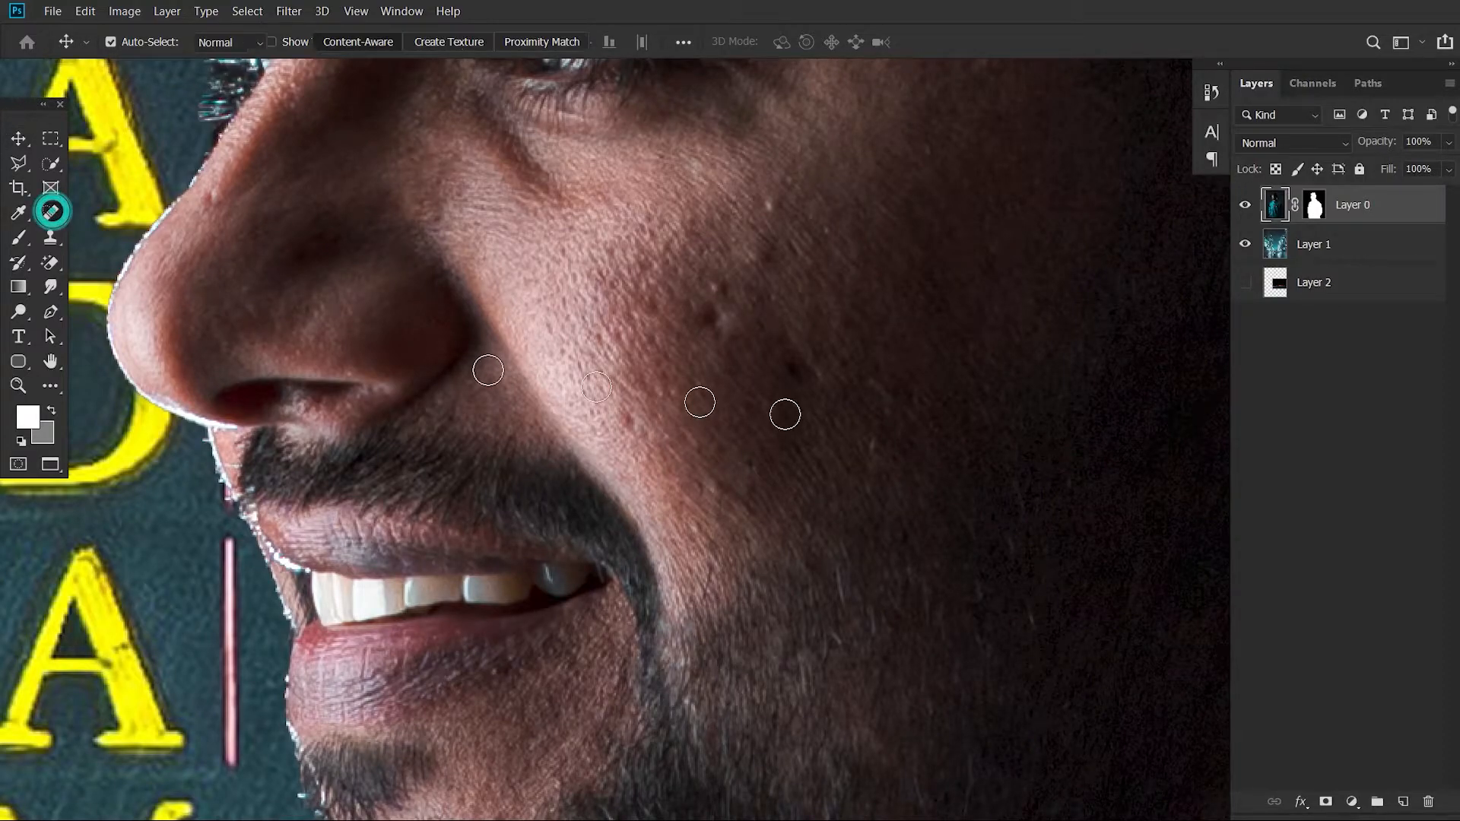
{"action": "mouse_move", "coordinate": [724, 281]}
{"action": "left_mouse_down"}
{"action": "mouse_move", "coordinate": [703, 322]}
{"action": "mouse_move", "coordinate": [725, 329]}
{"action": "mouse_move", "coordinate": [749, 287]}
{"action": "left_mouse_up"}
{"action": "mouse_move", "coordinate": [760, 213]}
{"action": "left_mouse_down"}
{"action": "mouse_move", "coordinate": [763, 257]}
{"action": "mouse_move", "coordinate": [797, 200]}
{"action": "left_mouse_up"}
{"action": "left_click_drag", "start_coordinate": [785, 376], "coordinate": [795, 369]}
{"action": "left_click_drag", "start_coordinate": [624, 413], "coordinate": [674, 374]}
{"action": "left_click_drag", "start_coordinate": [678, 434], "coordinate": [728, 525]}
{"action": "scroll", "coordinate": [229, 257], "scroll_direction": "up", "scroll_amount": 3}
{"action": "scroll", "coordinate": [230, 258], "scroll_direction": "down", "scroll_amount": 3}
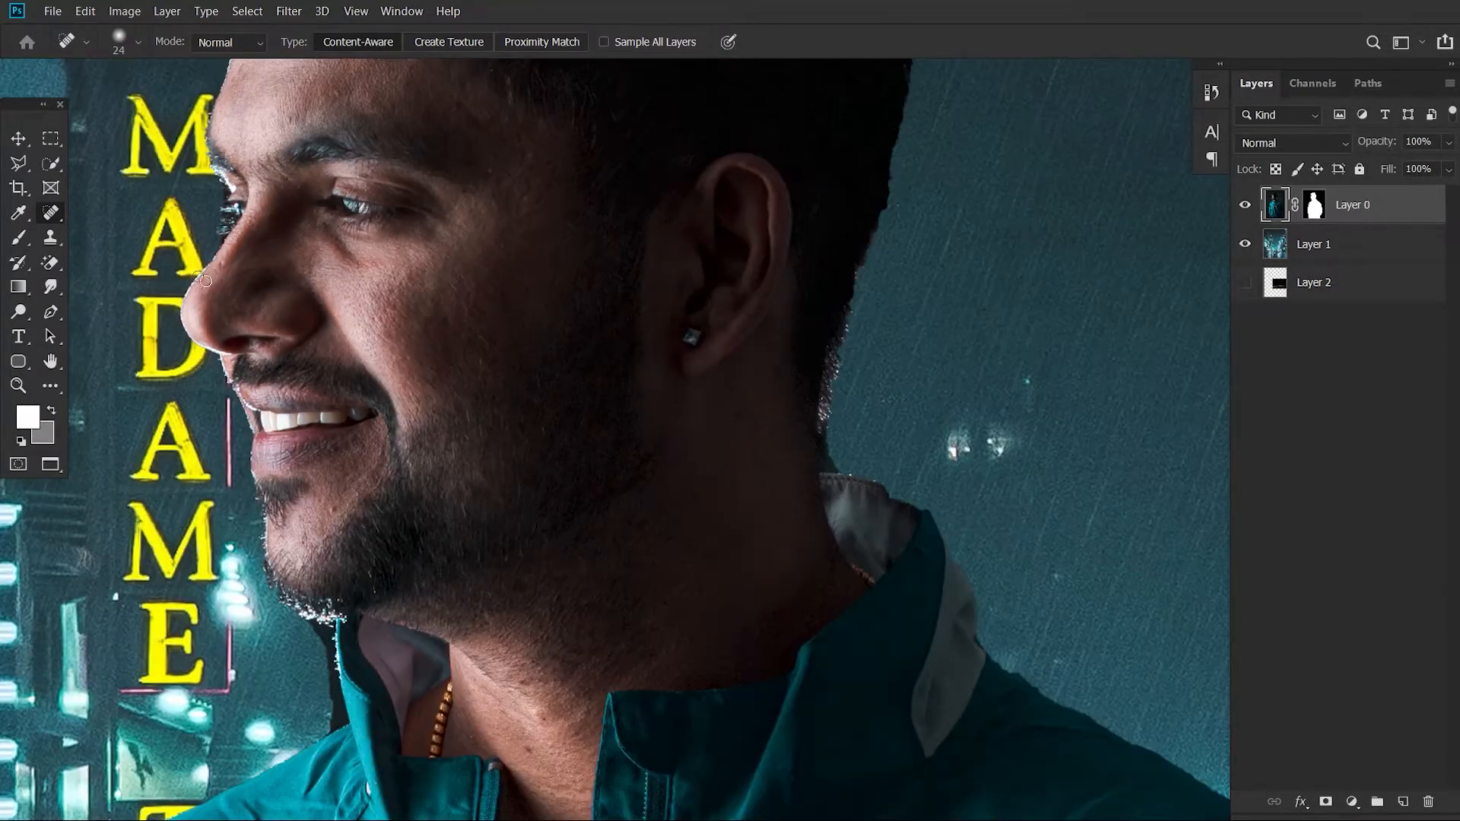
{"action": "scroll", "coordinate": [207, 418], "scroll_direction": "down", "scroll_amount": 6}
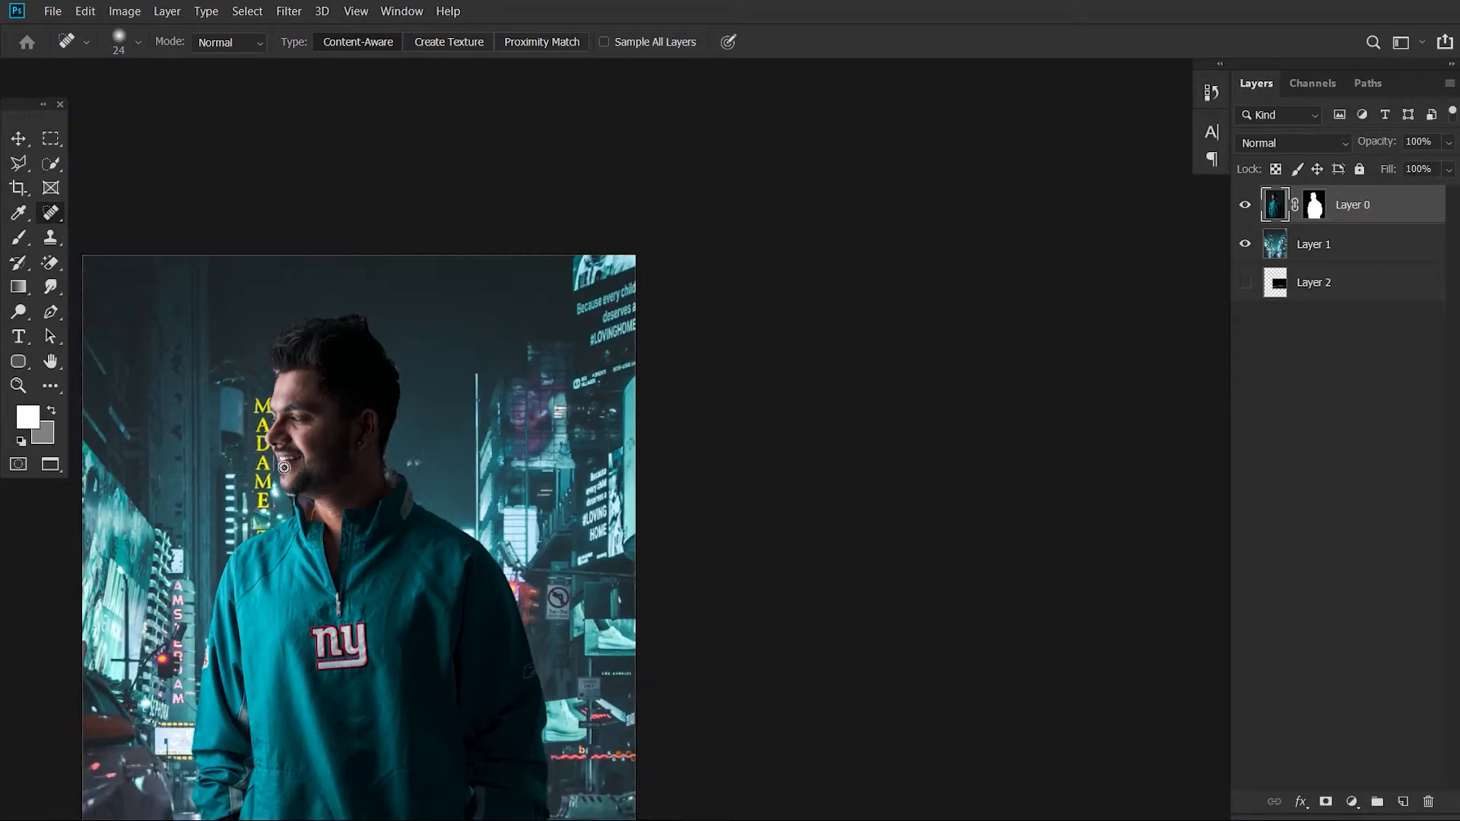
{"action": "scroll", "coordinate": [284, 467], "scroll_direction": "down", "scroll_amount": 1}
{"action": "scroll", "coordinate": [247, 641], "scroll_direction": "down", "scroll_amount": 1}
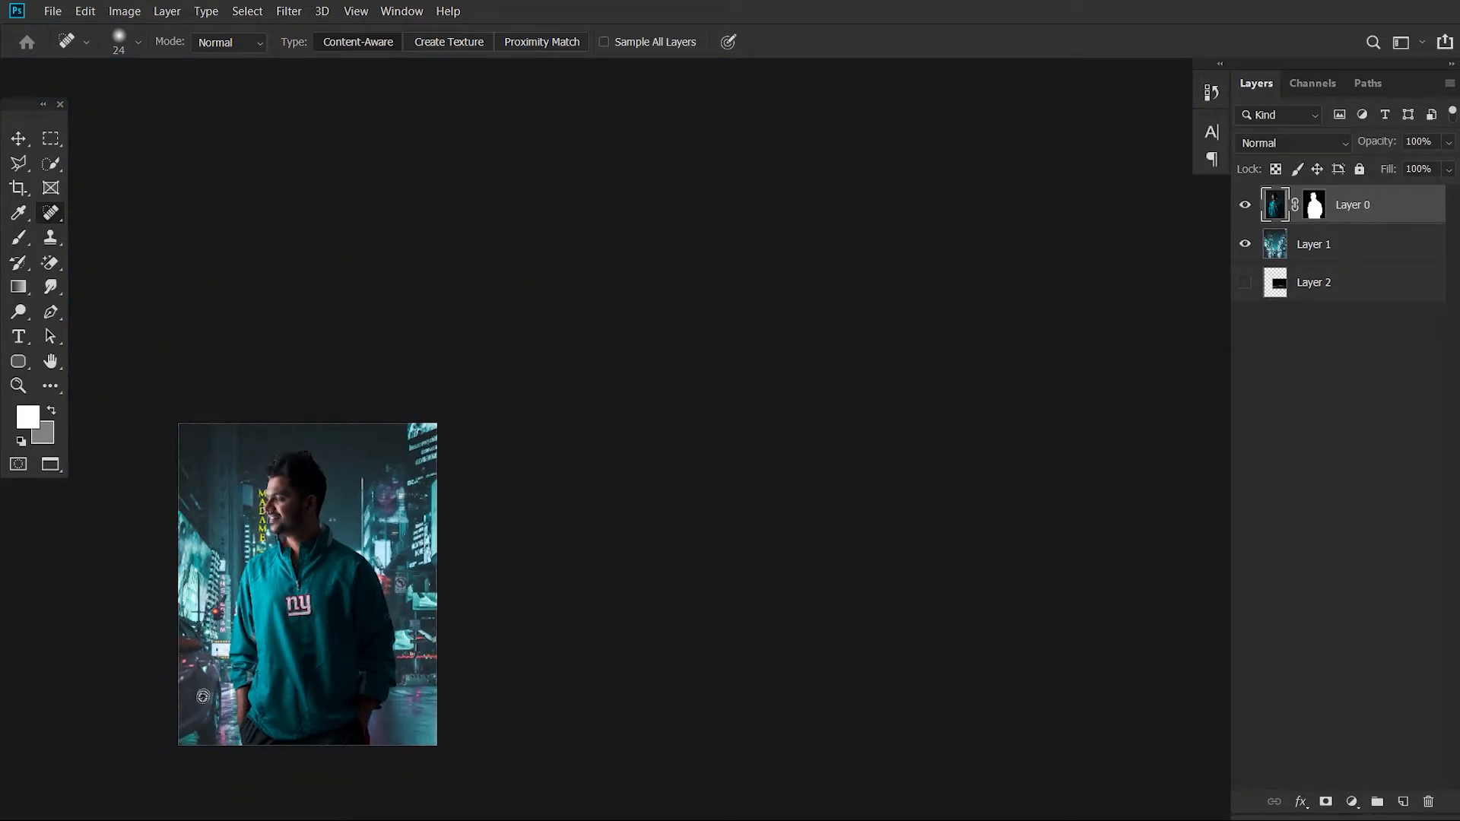
Select the city background layer and start a Field Blur on it with a blur of 103 px
{"action": "scroll", "coordinate": [251, 533], "scroll_direction": "up", "scroll_amount": 5}
{"action": "scroll", "coordinate": [259, 429], "scroll_direction": "down", "scroll_amount": 1}
{"action": "scroll", "coordinate": [259, 428], "scroll_direction": "down", "scroll_amount": 1}
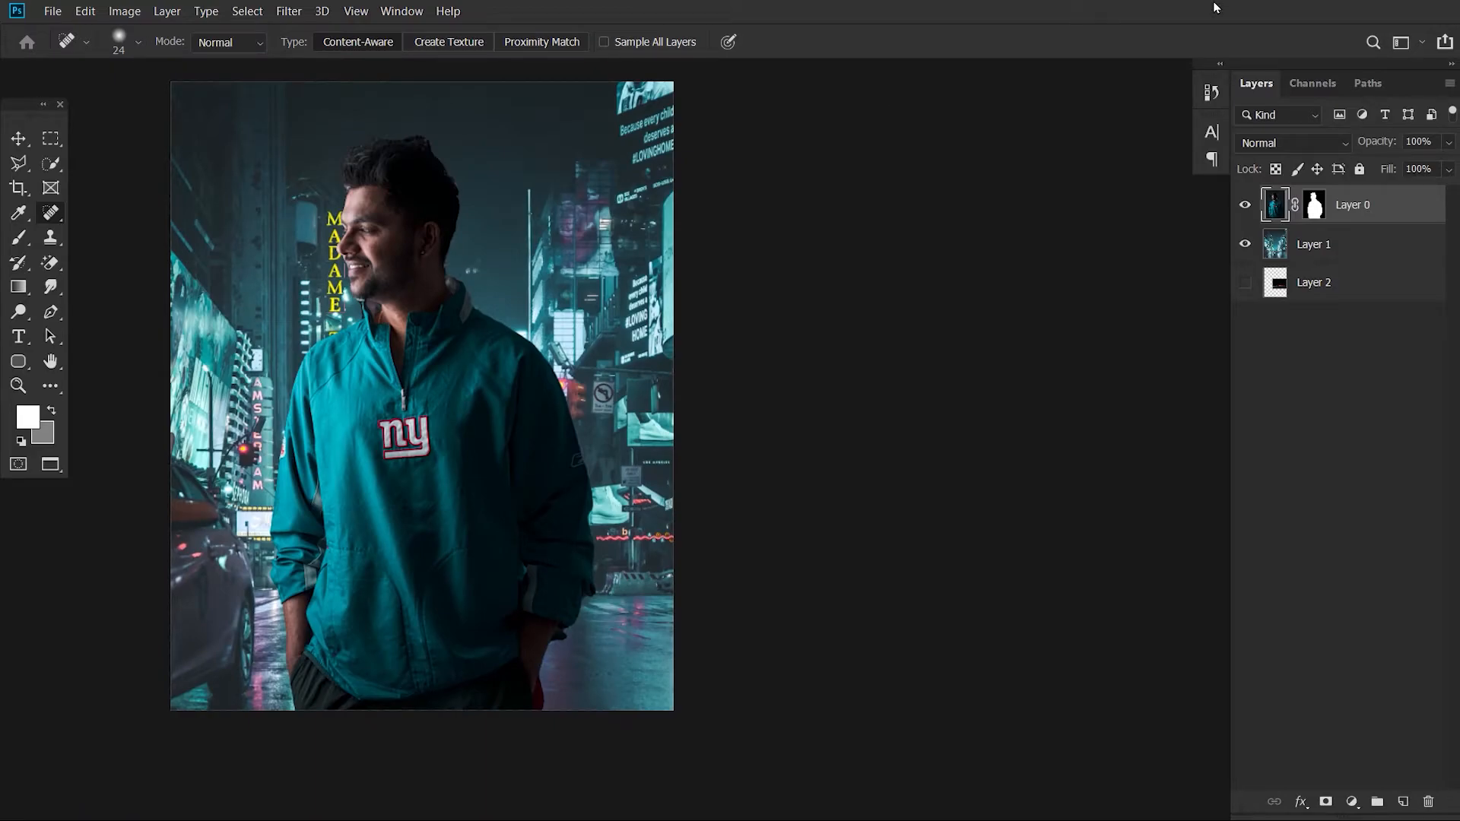
{"action": "left_click", "coordinate": [1324, 248]}
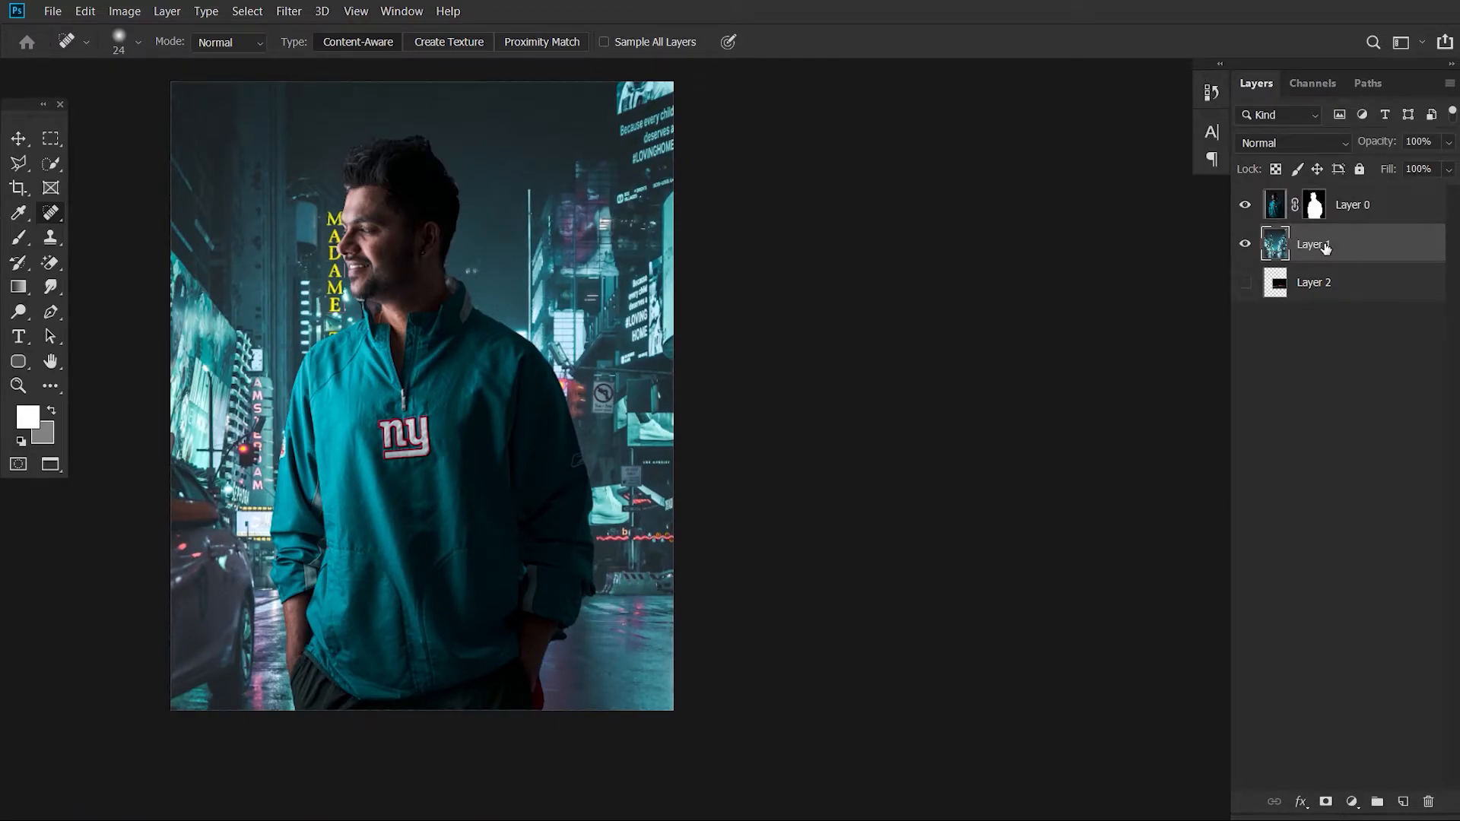
{"action": "left_click", "coordinate": [289, 10]}
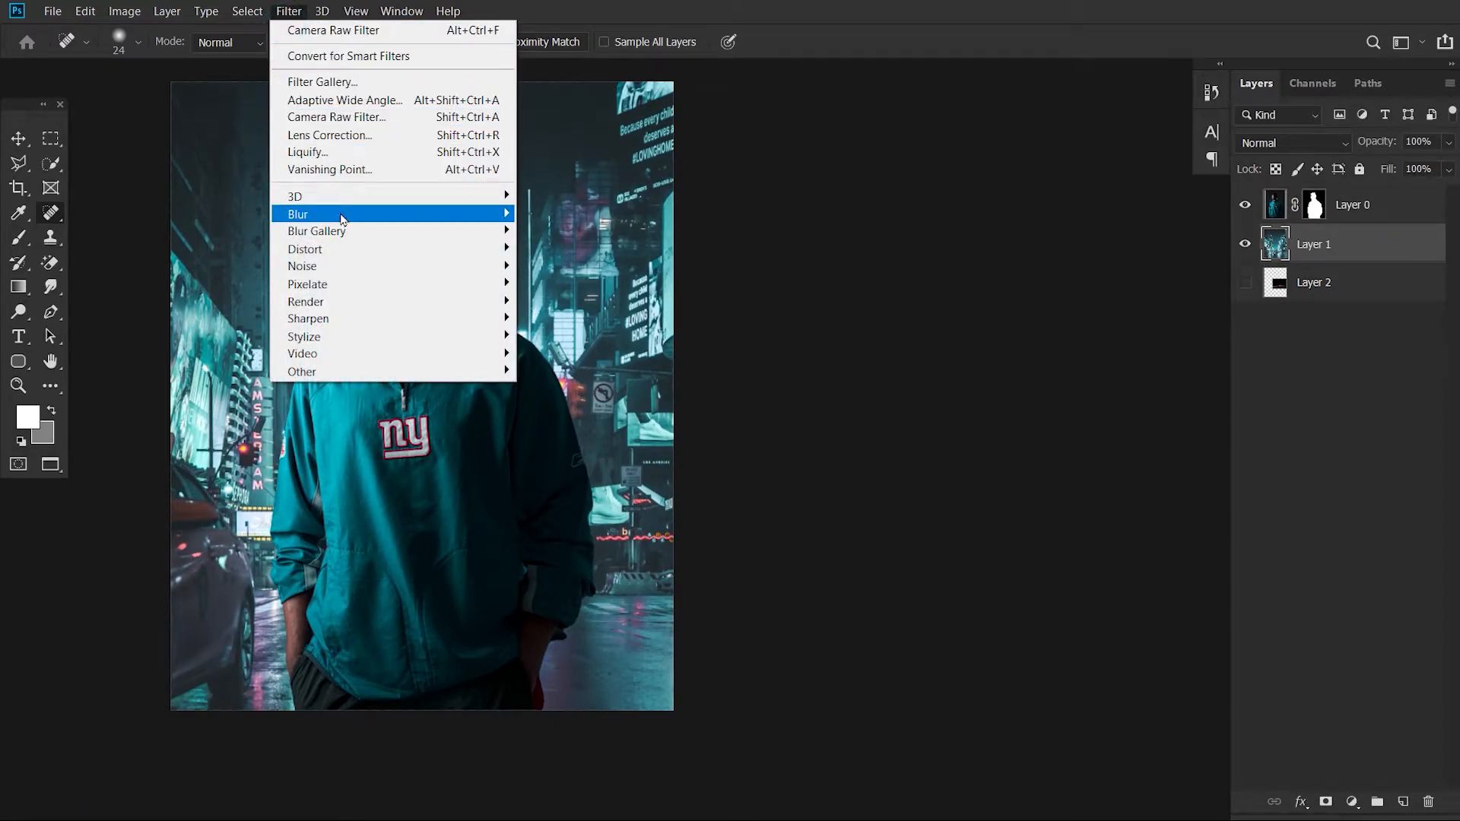
{"action": "mouse_move", "coordinate": [353, 235]}
{"action": "left_click", "coordinate": [554, 230]}
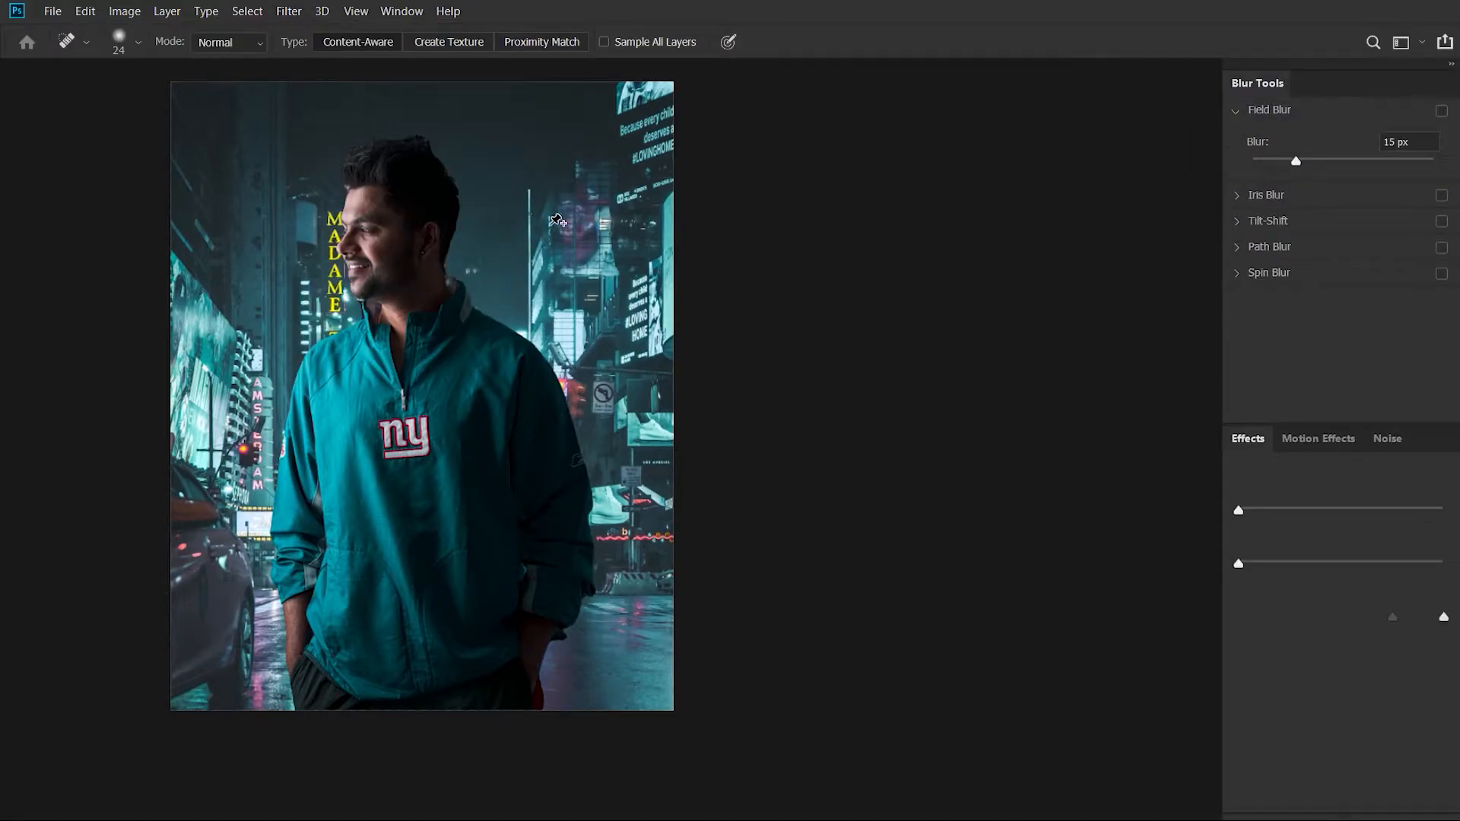
{"action": "left_click", "coordinate": [1352, 161]}
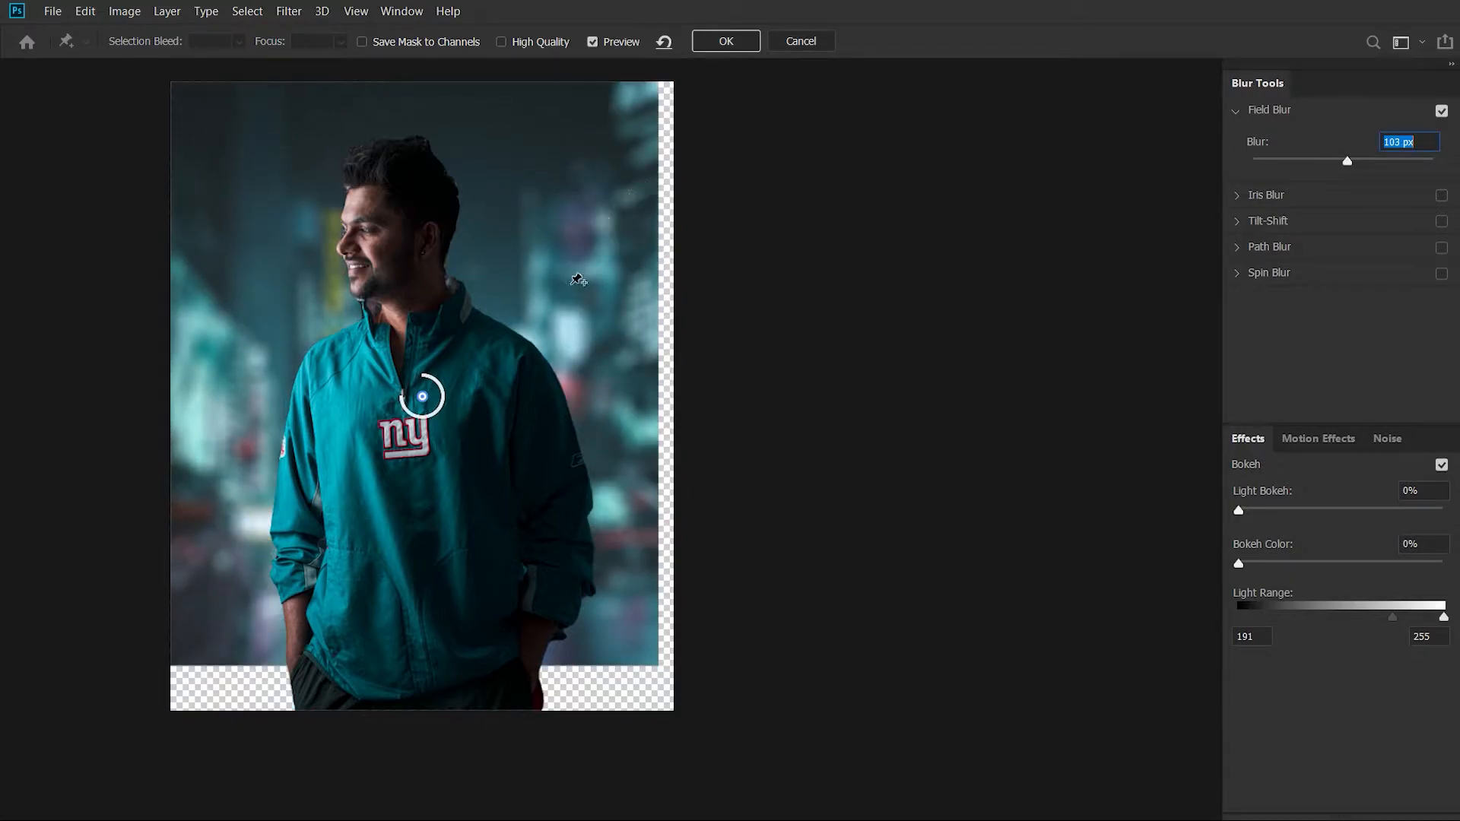
Set the Light Bokeh to 47%, Bokeh Color to 26% and blur to 77 px, and apply the Field Blur to the city layer
{"action": "left_click", "coordinate": [1353, 511]}
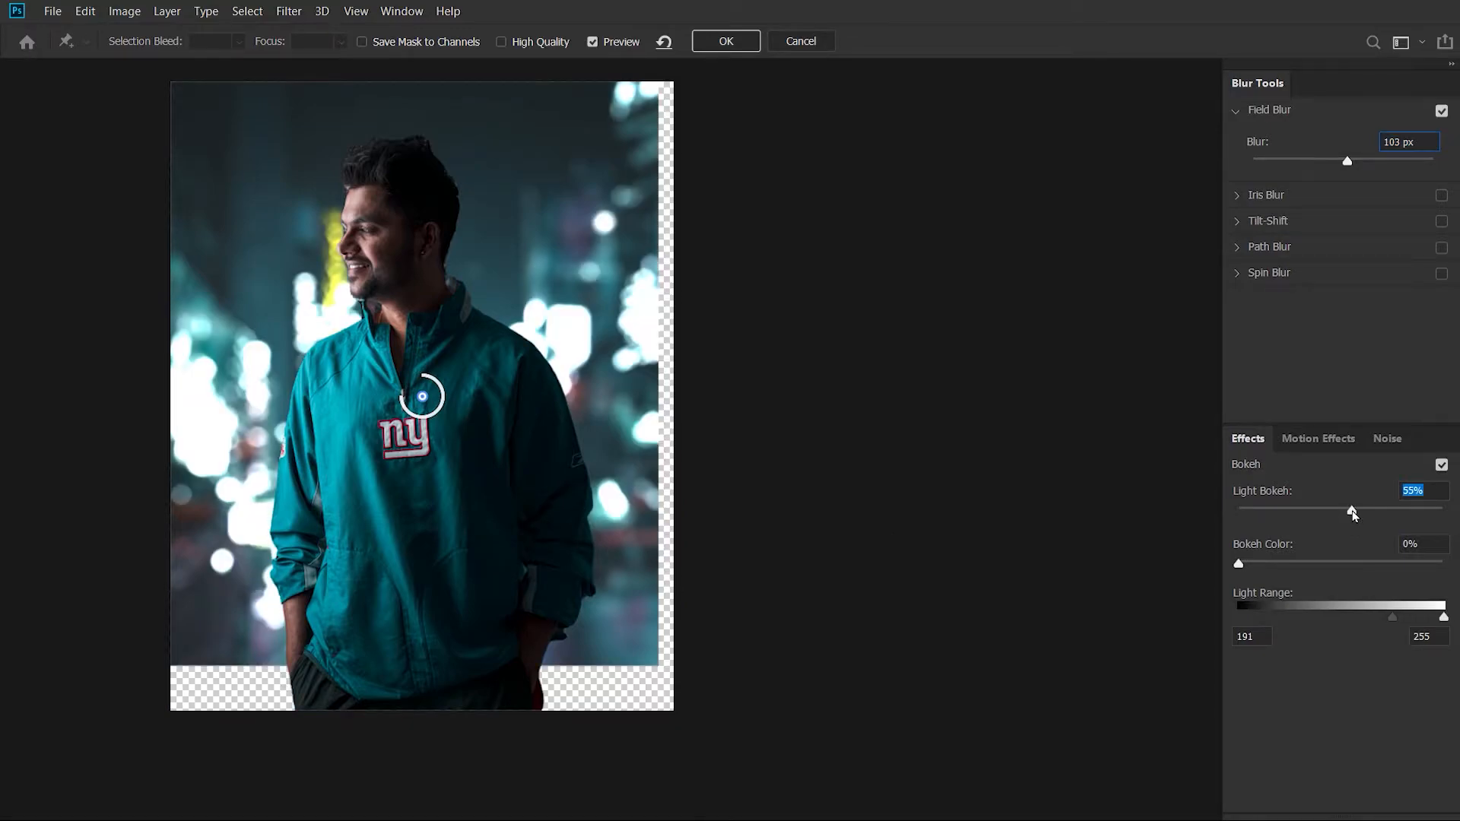
{"action": "left_click_drag", "start_coordinate": [1353, 515], "coordinate": [1335, 512]}
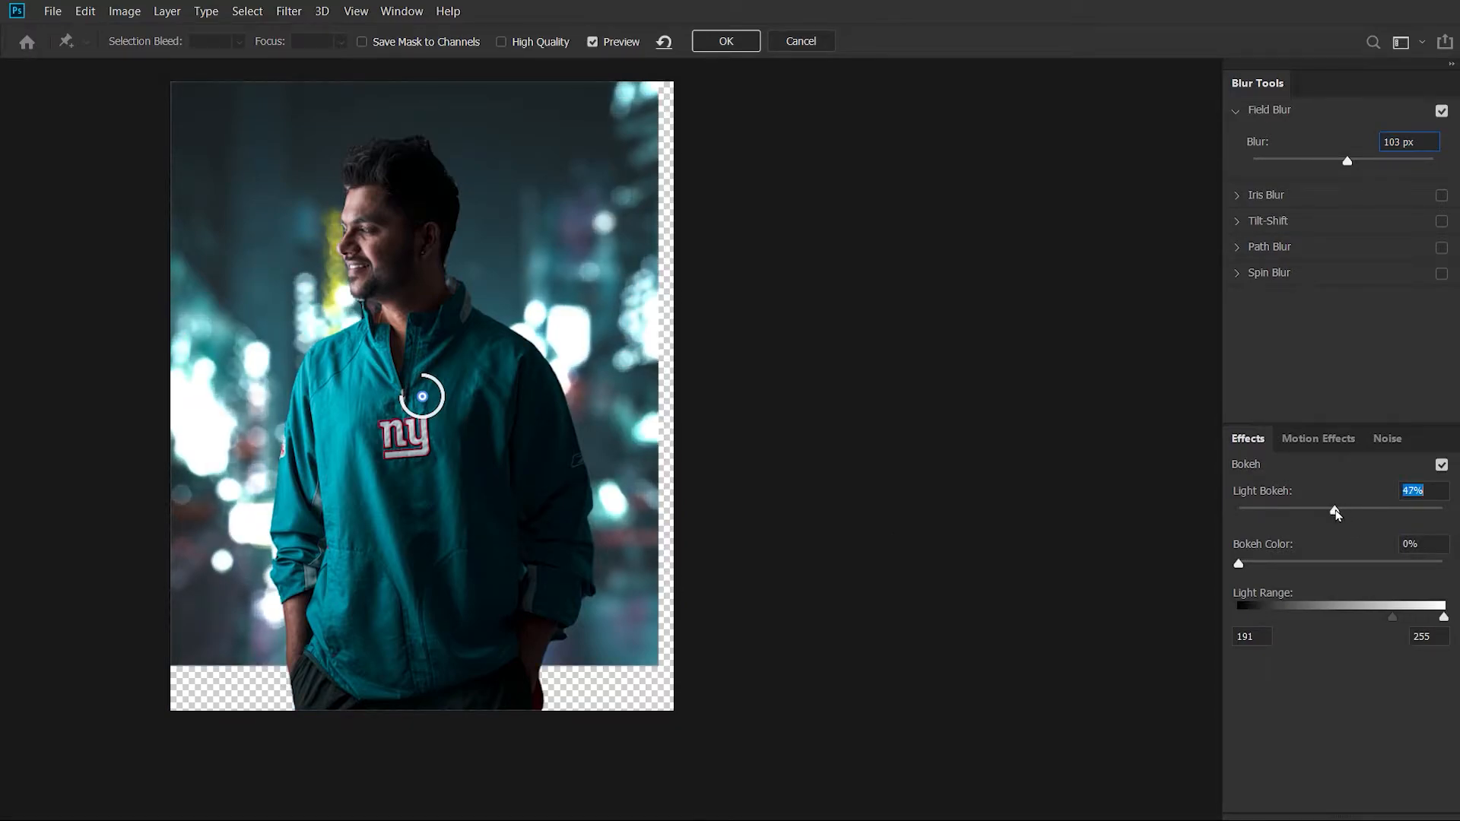
{"action": "left_click", "coordinate": [1297, 564]}
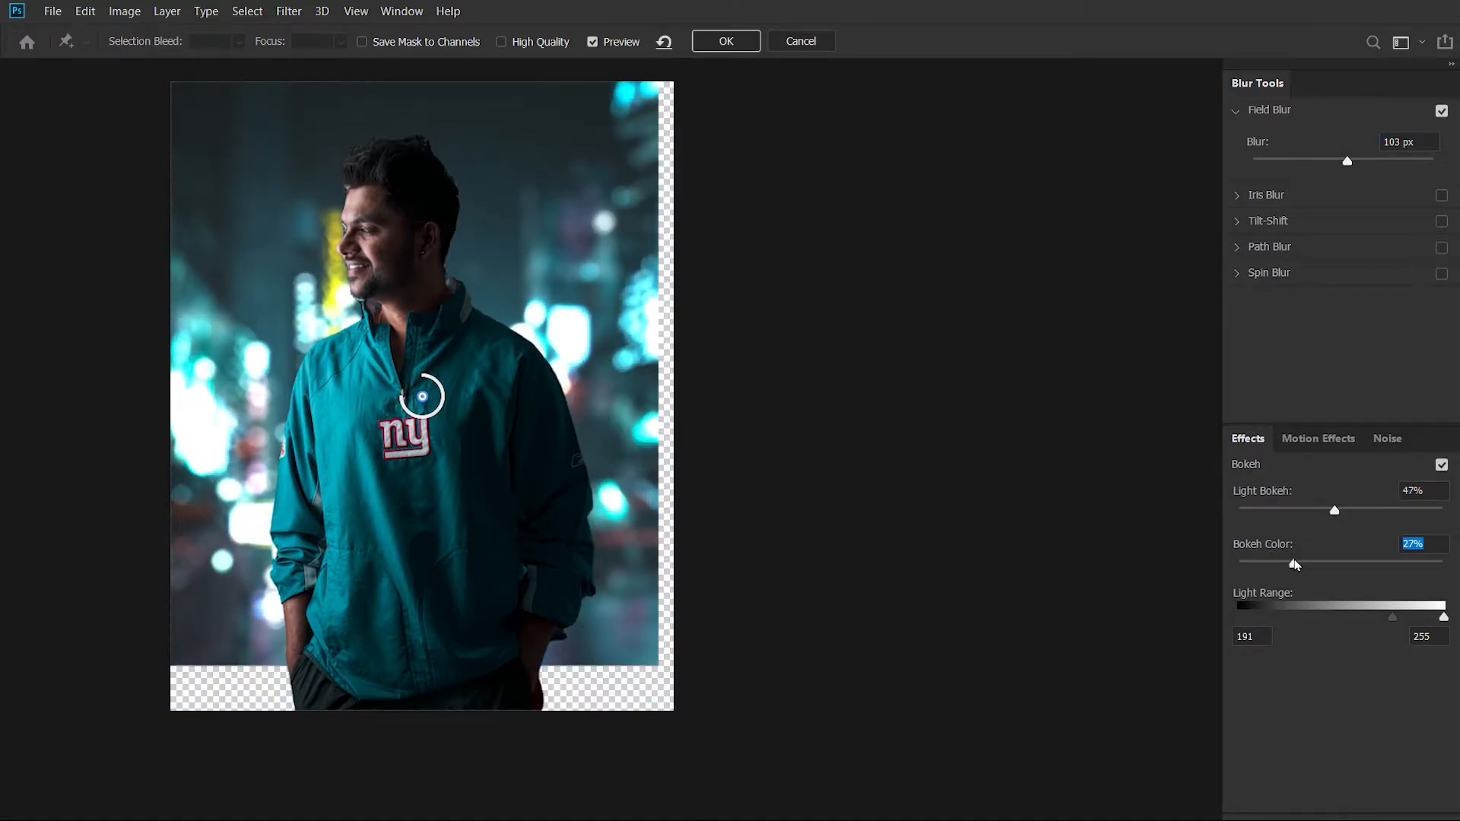
{"action": "left_click", "coordinate": [1330, 161]}
{"action": "left_click_drag", "start_coordinate": [1337, 163], "coordinate": [1340, 163]}
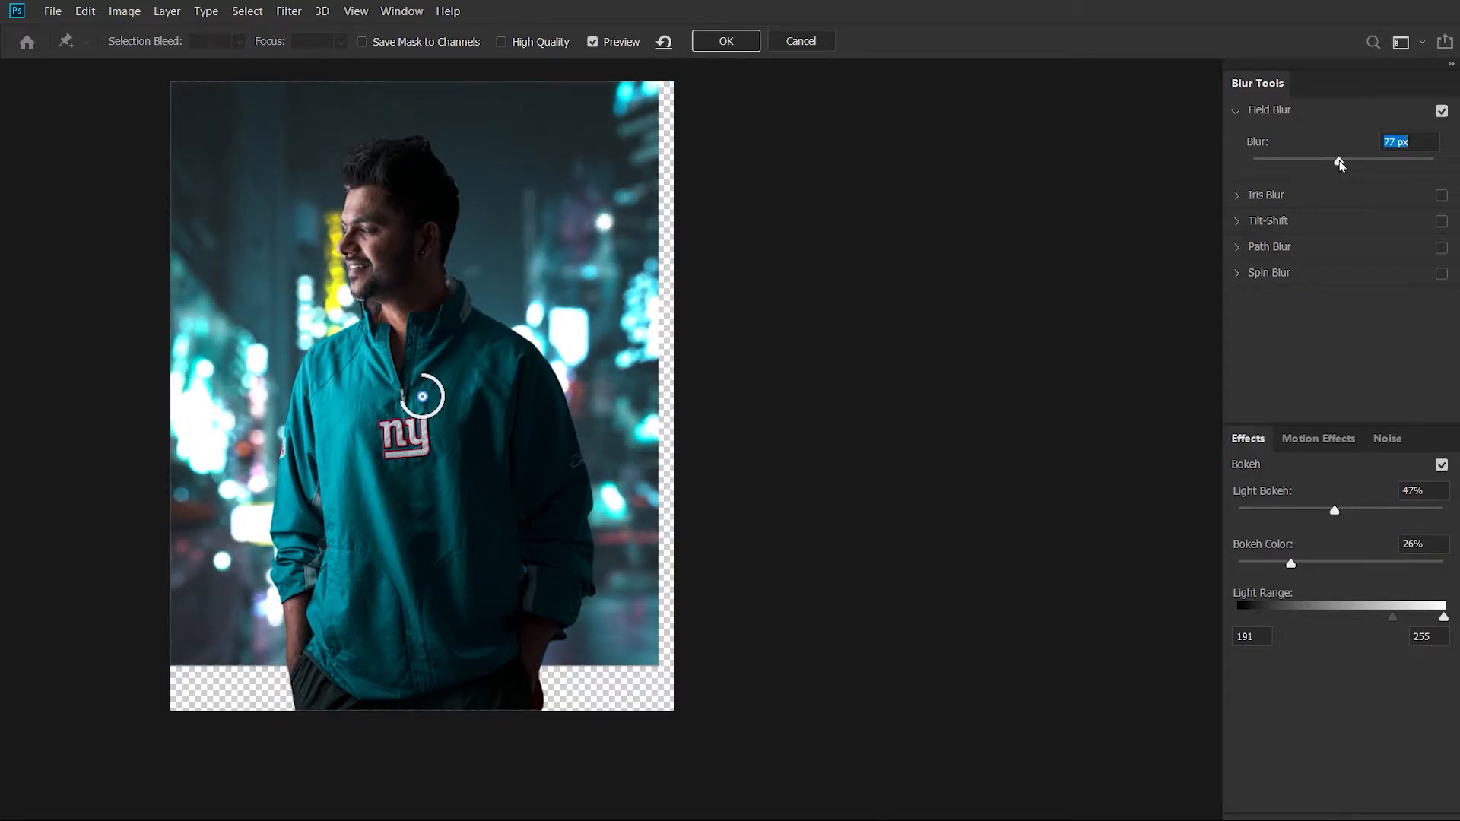
{"action": "left_click", "coordinate": [752, 48]}
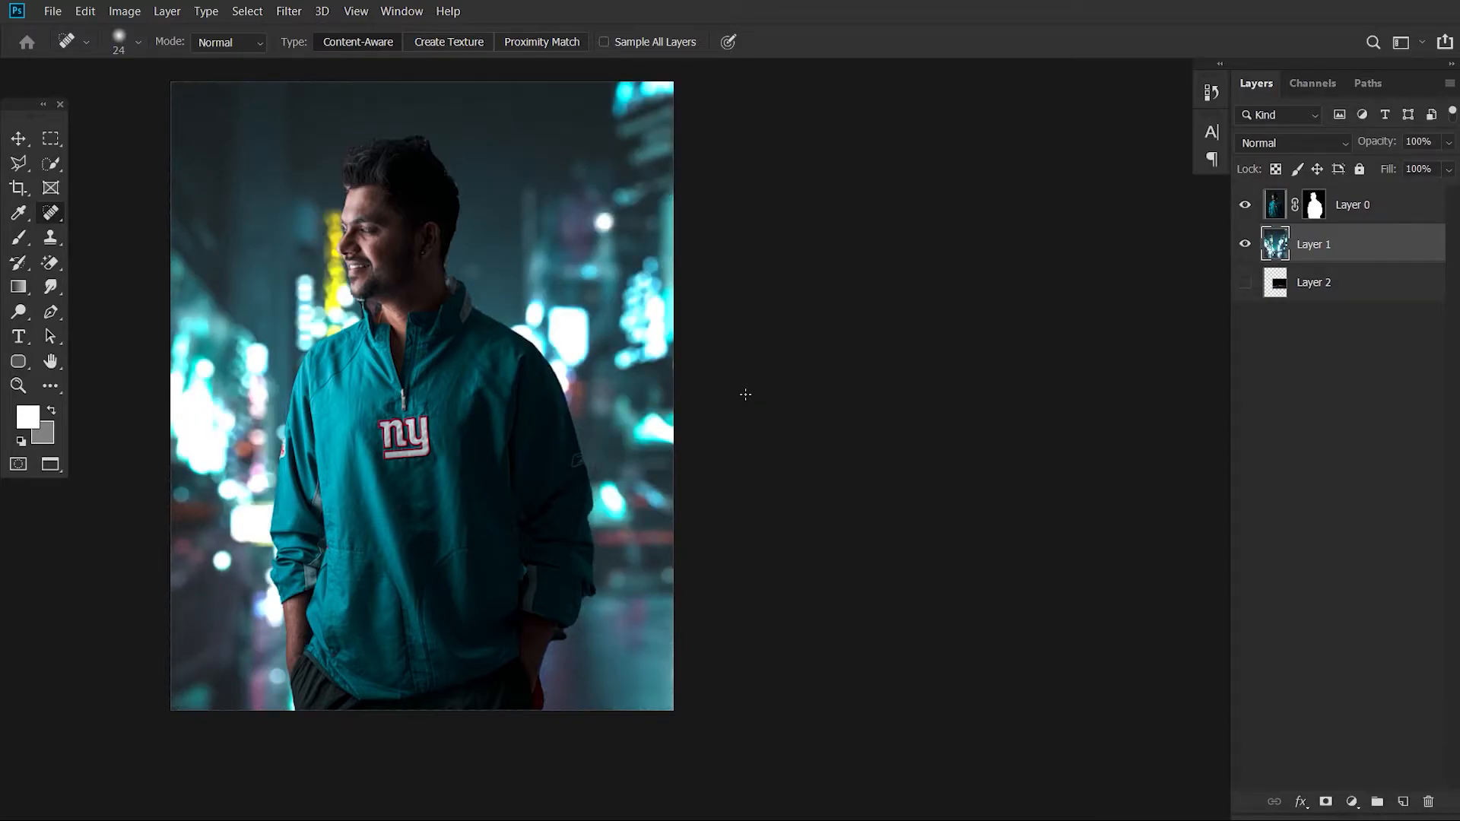
Open the portrait layer's mask in Select and Mask and set the view mode to Black & White
{"action": "scroll", "coordinate": [371, 310], "scroll_direction": "up", "scroll_amount": 5}
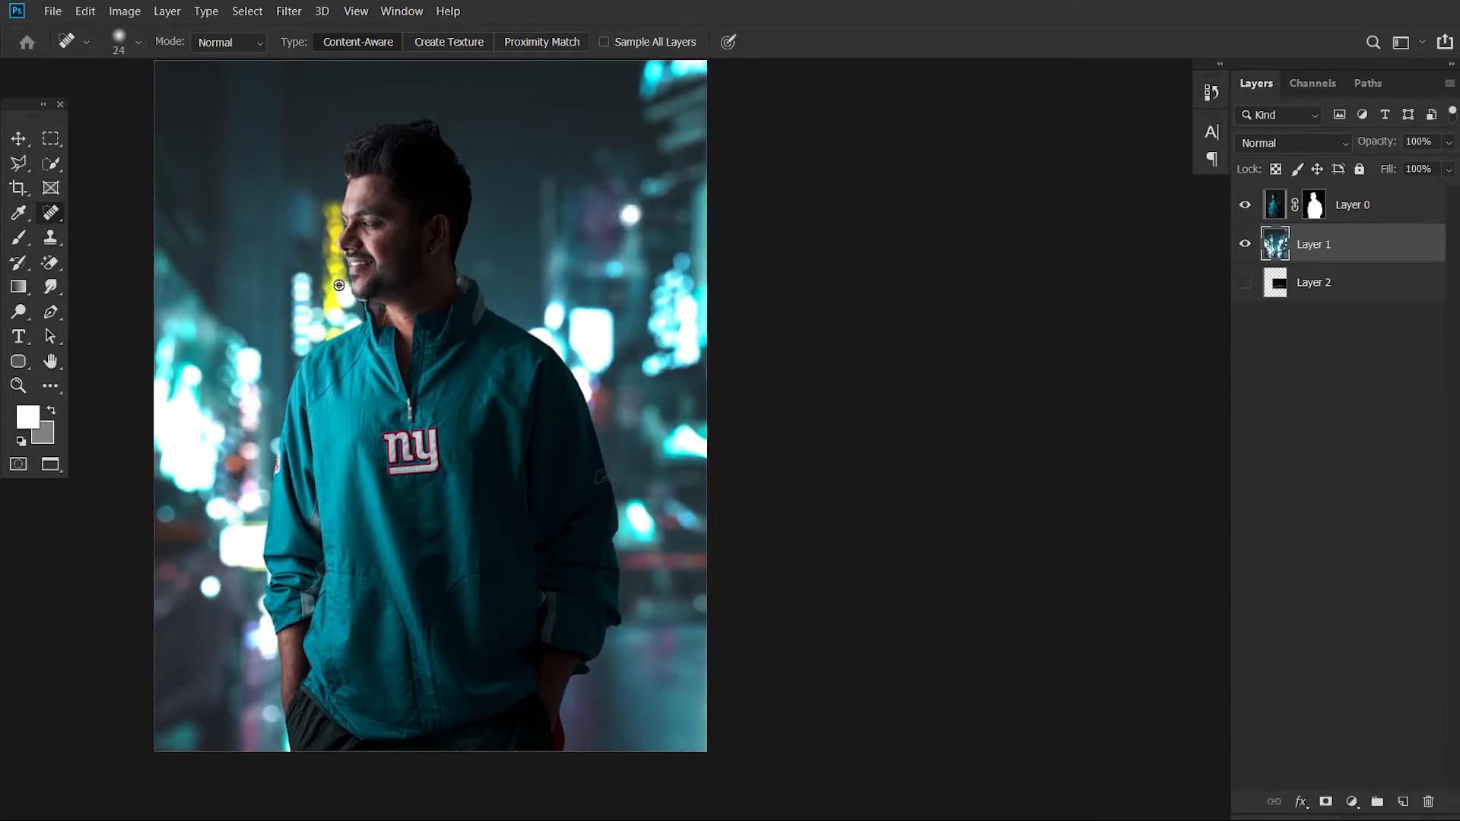
{"action": "scroll", "coordinate": [347, 323], "scroll_direction": "up", "scroll_amount": 2}
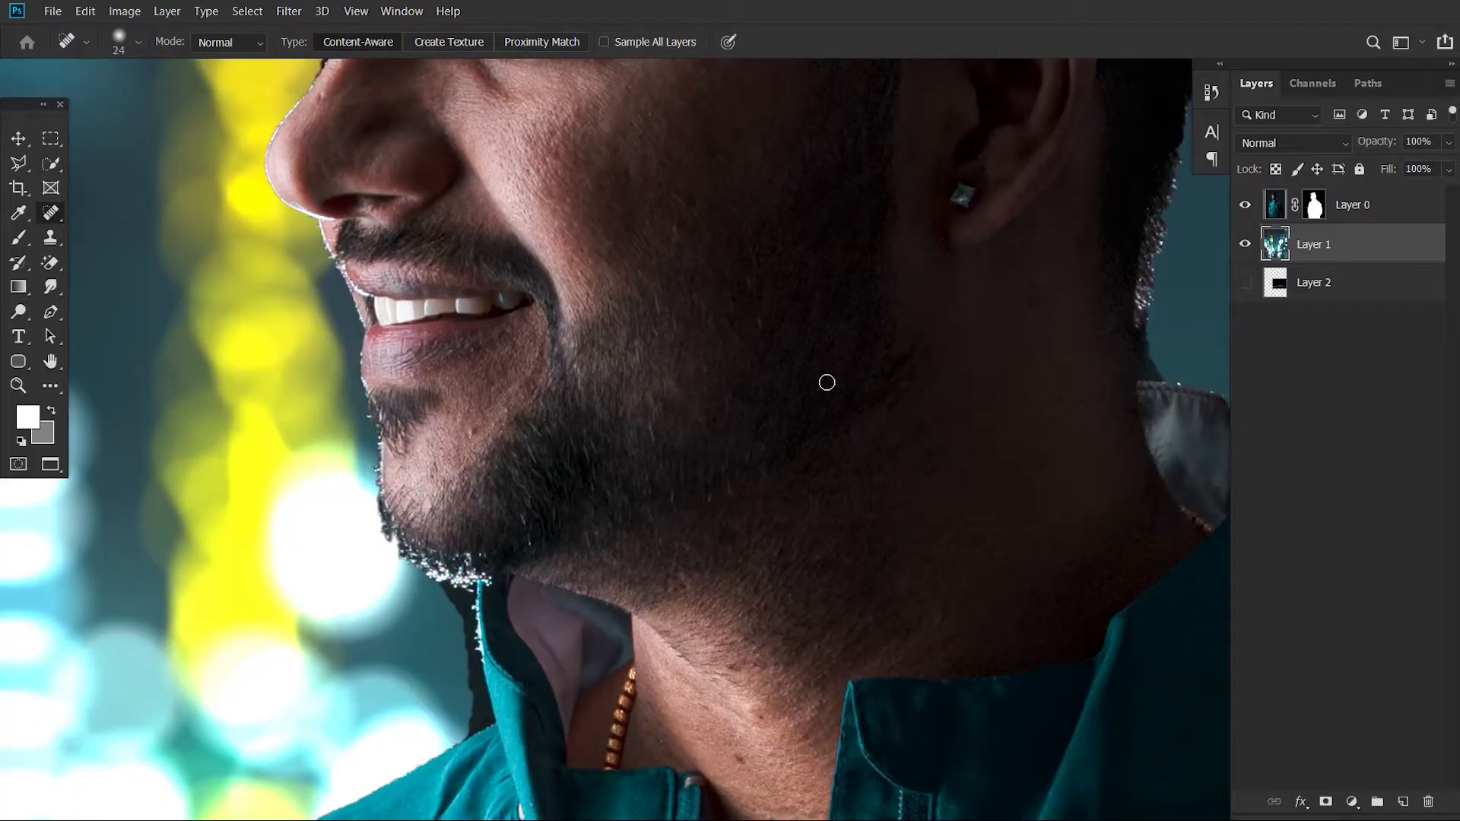
{"action": "scroll", "coordinate": [662, 352], "scroll_direction": "down", "scroll_amount": 6}
{"action": "scroll", "coordinate": [678, 203], "scroll_direction": "up", "scroll_amount": 4}
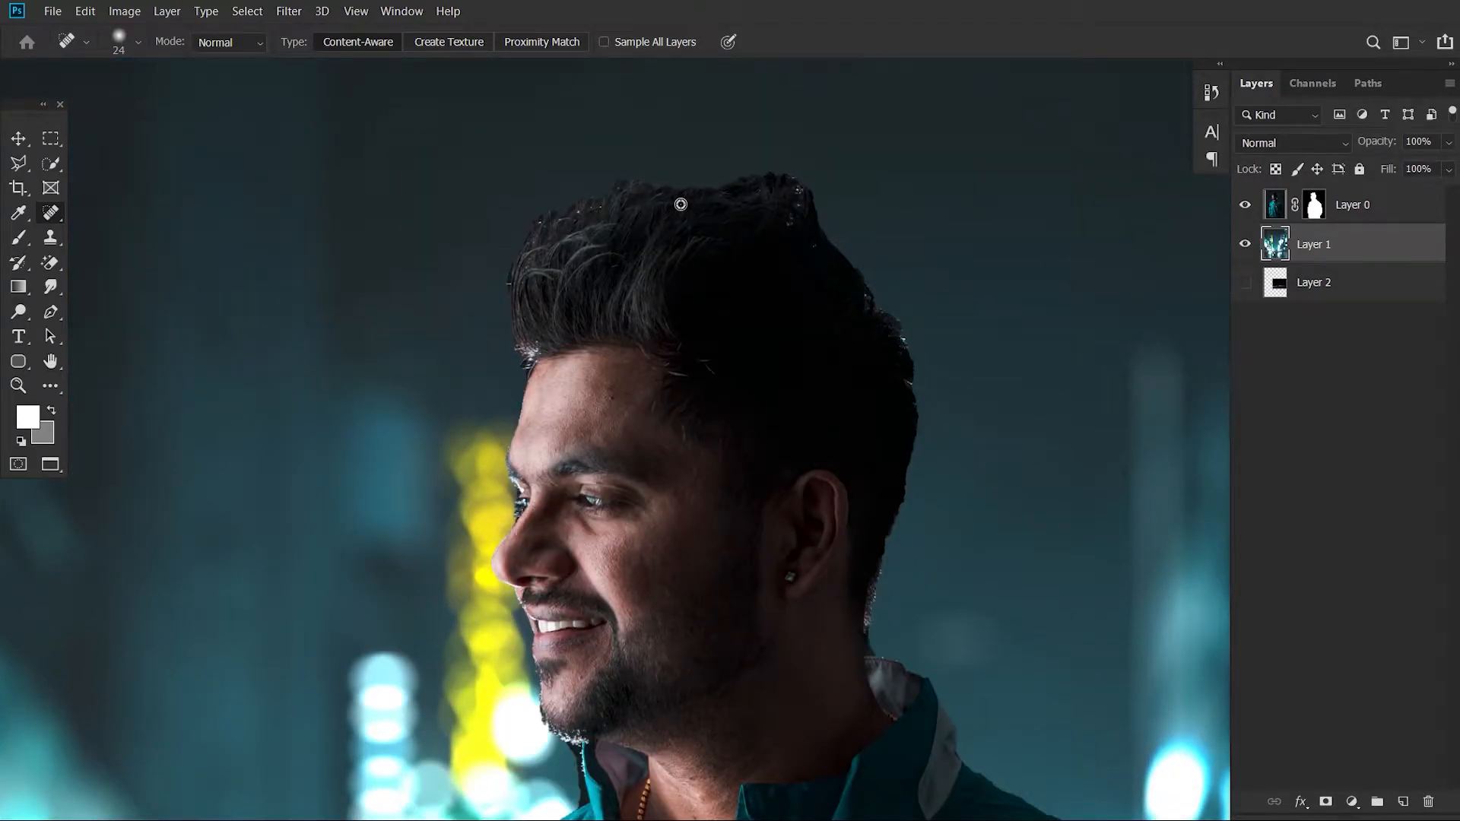
{"action": "scroll", "coordinate": [664, 187], "scroll_direction": "down", "scroll_amount": 4}
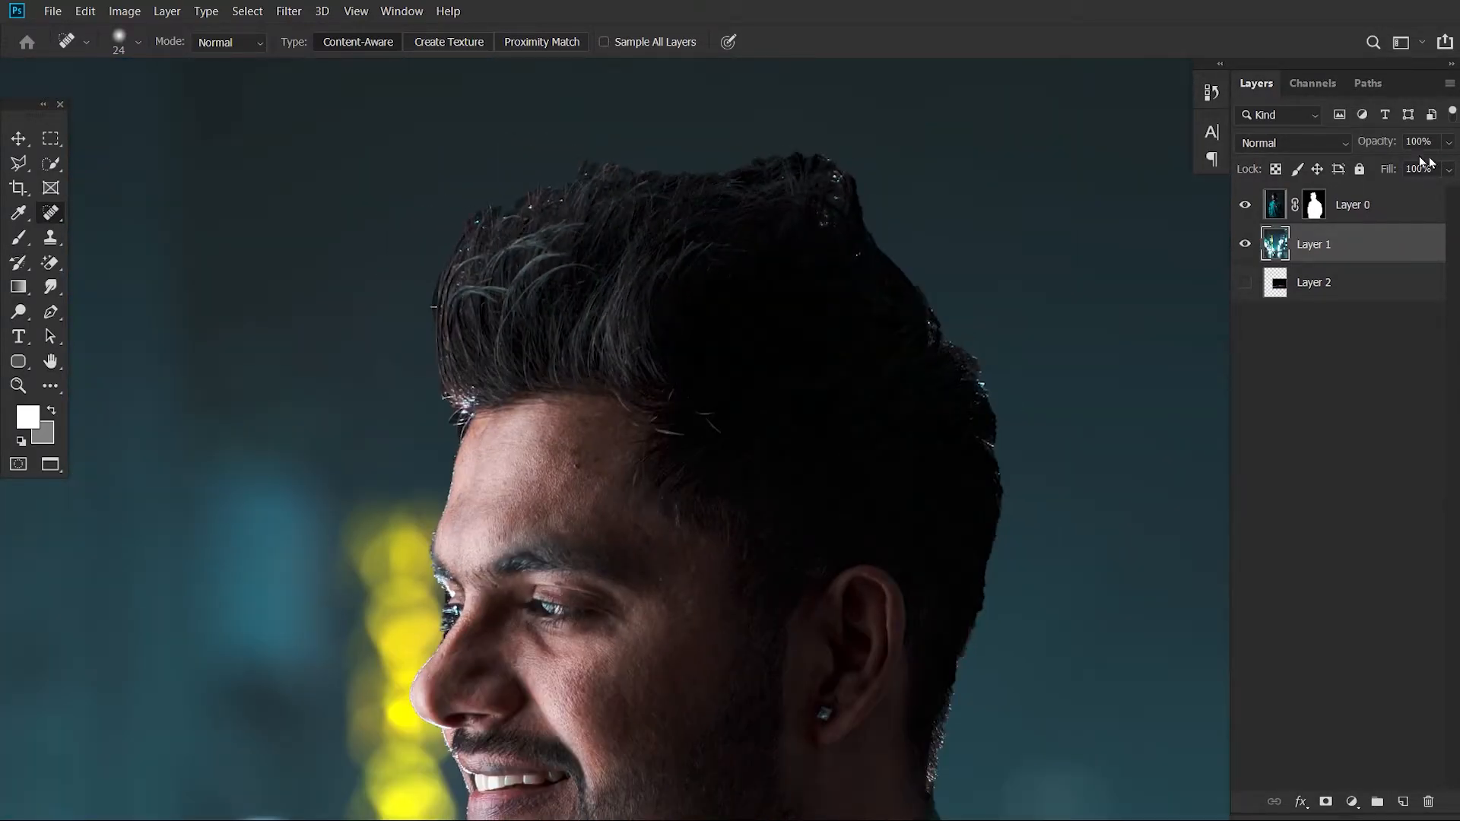
{"action": "left_click", "coordinate": [1313, 214]}
{"action": "right_click", "coordinate": [1313, 214]}
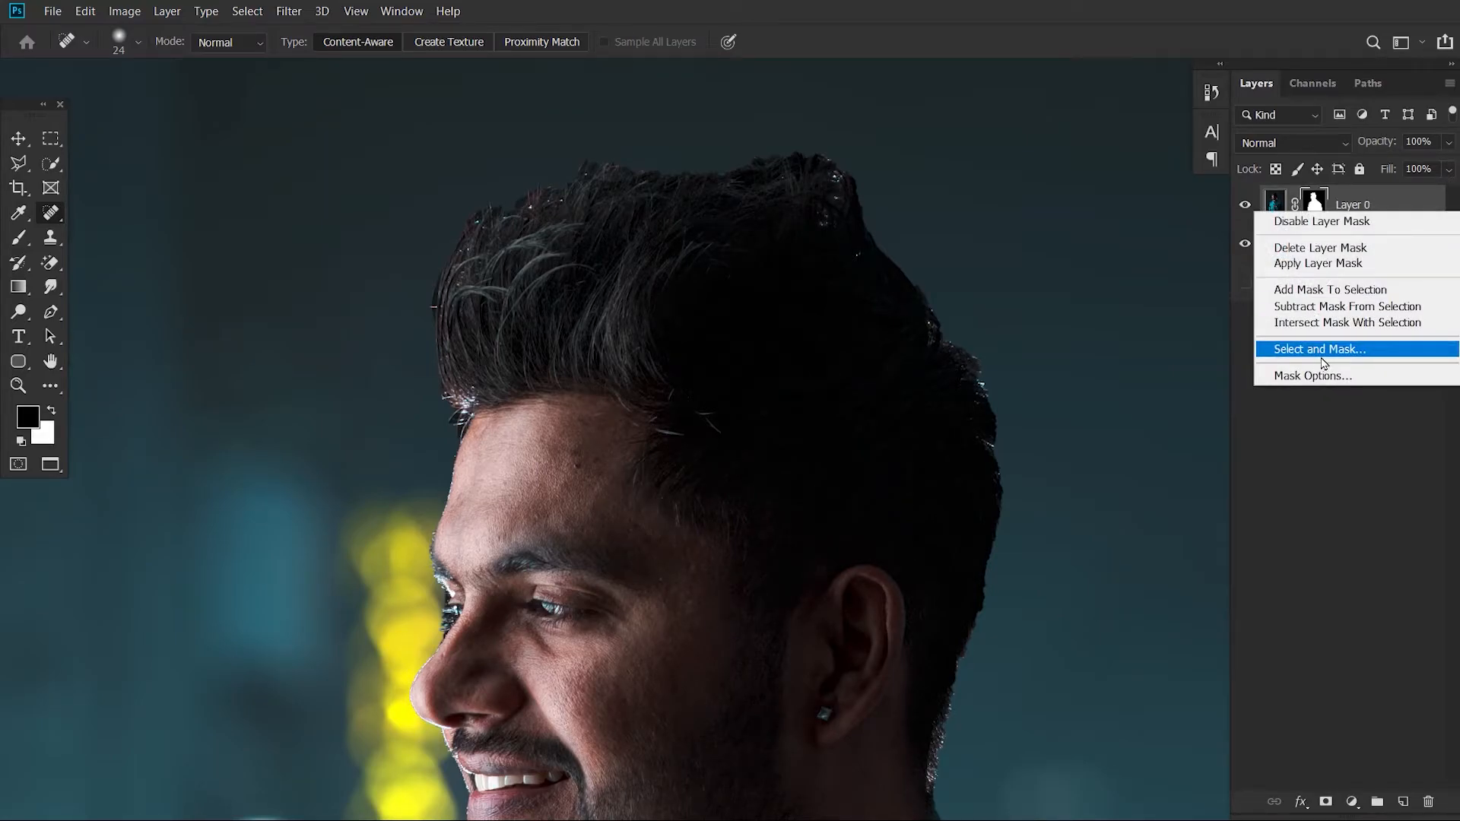
{"action": "left_click", "coordinate": [1322, 349]}
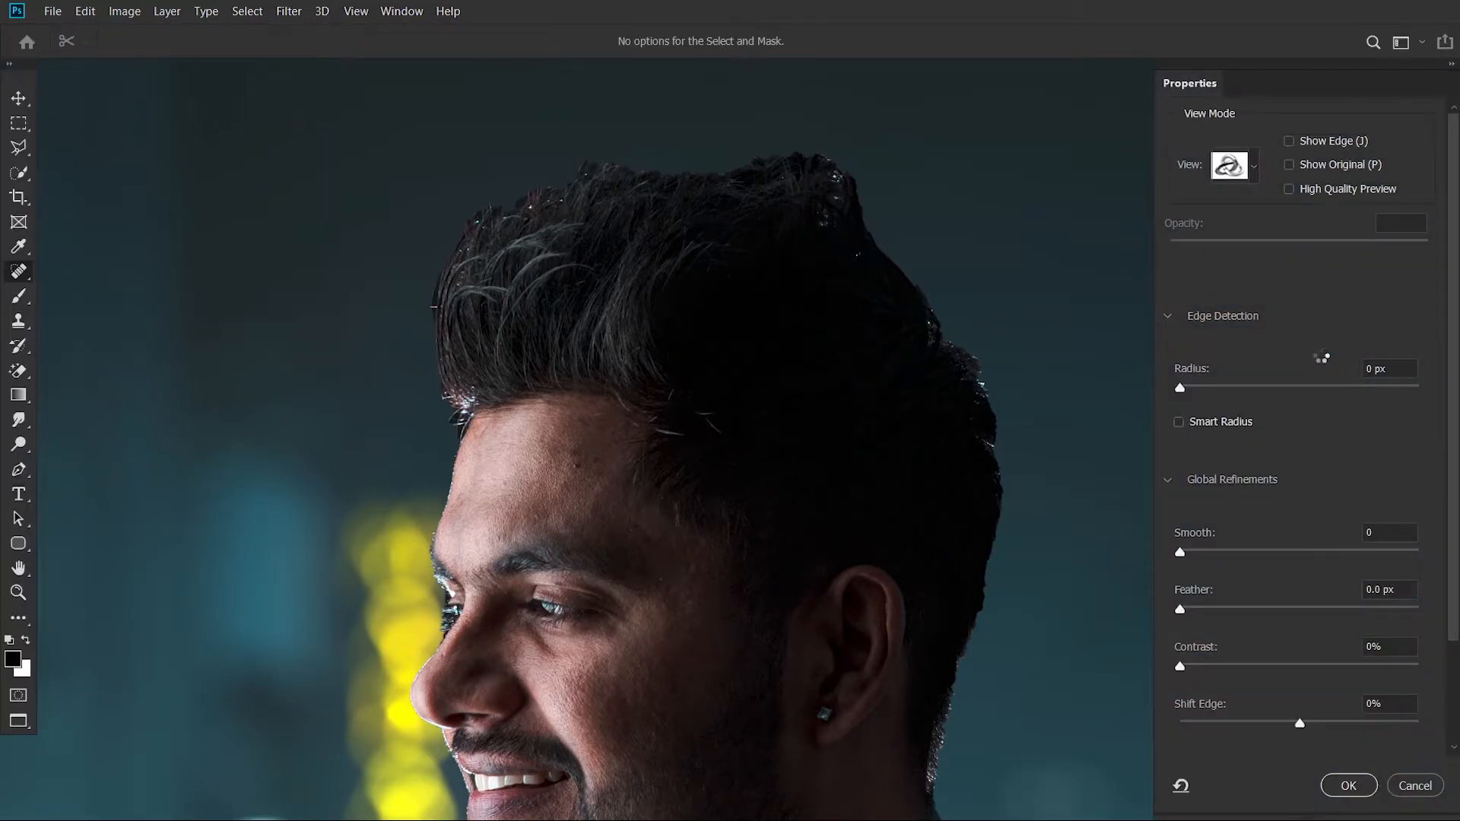
{"action": "left_click", "coordinate": [1255, 183]}
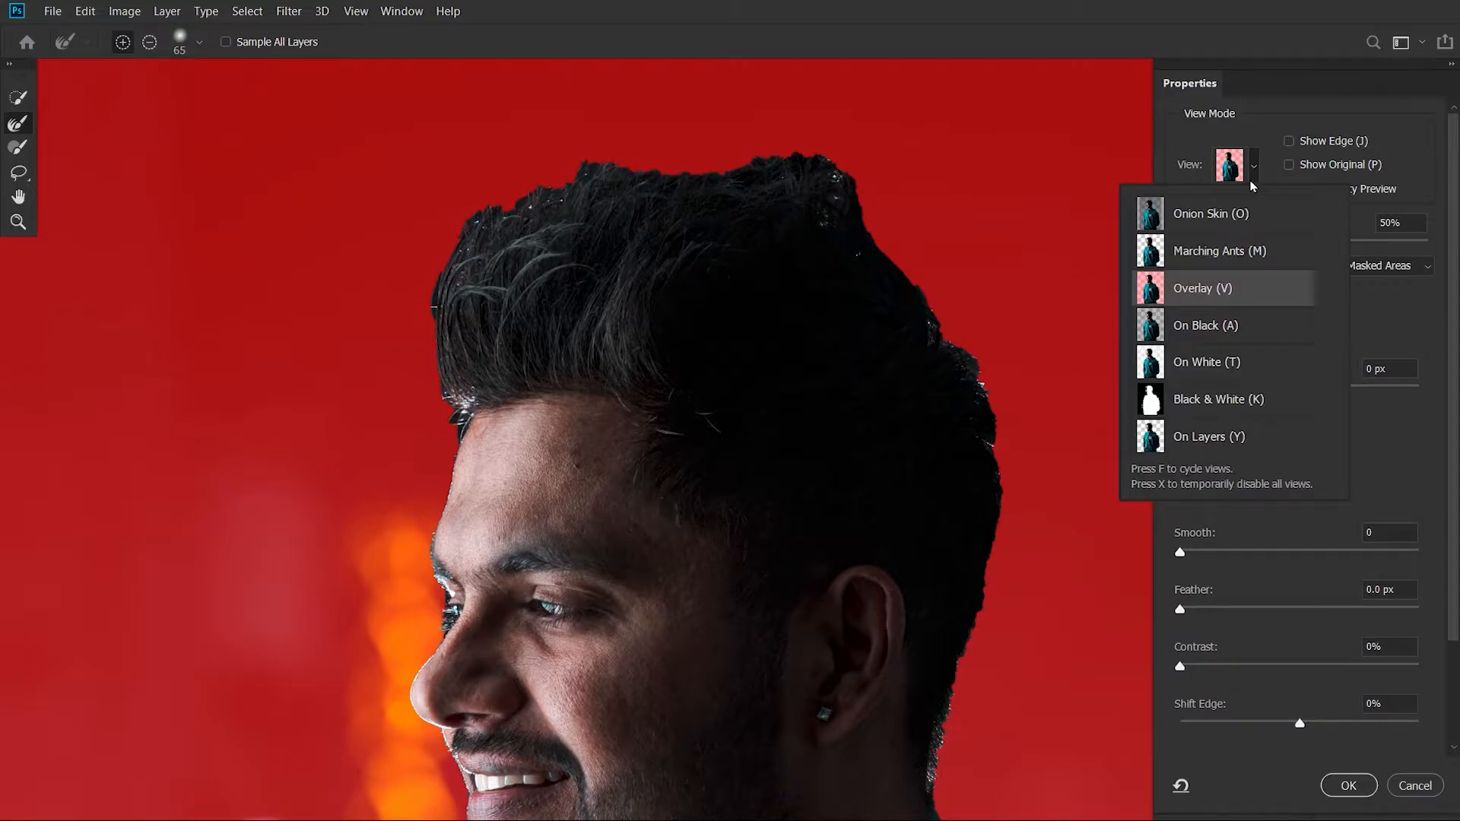
{"action": "left_click", "coordinate": [1230, 415]}
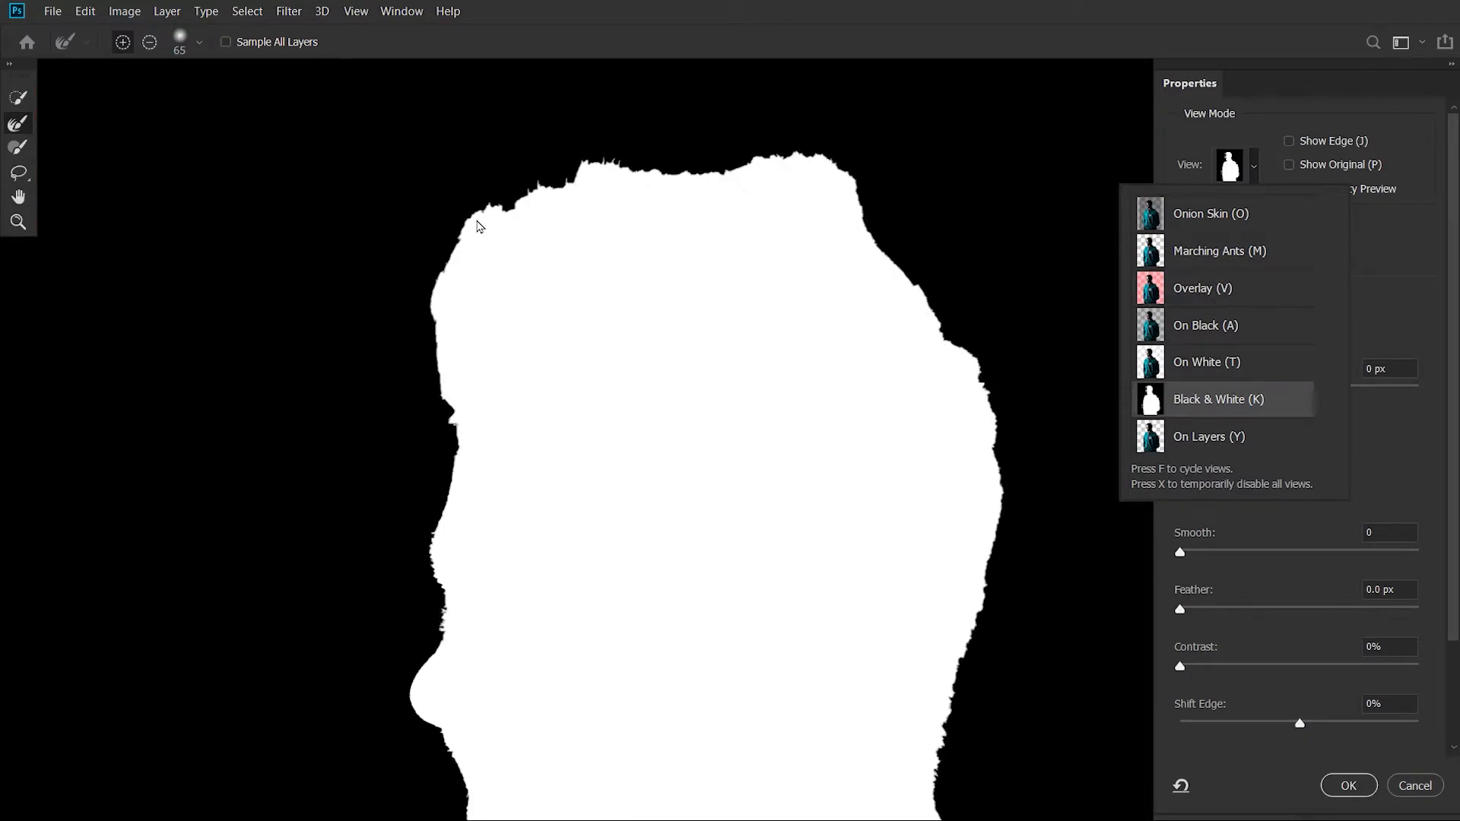
Paint with the Refine Edge Brush along the top and back of the man's hair to recover the hair strands
{"action": "left_click", "coordinate": [460, 221]}
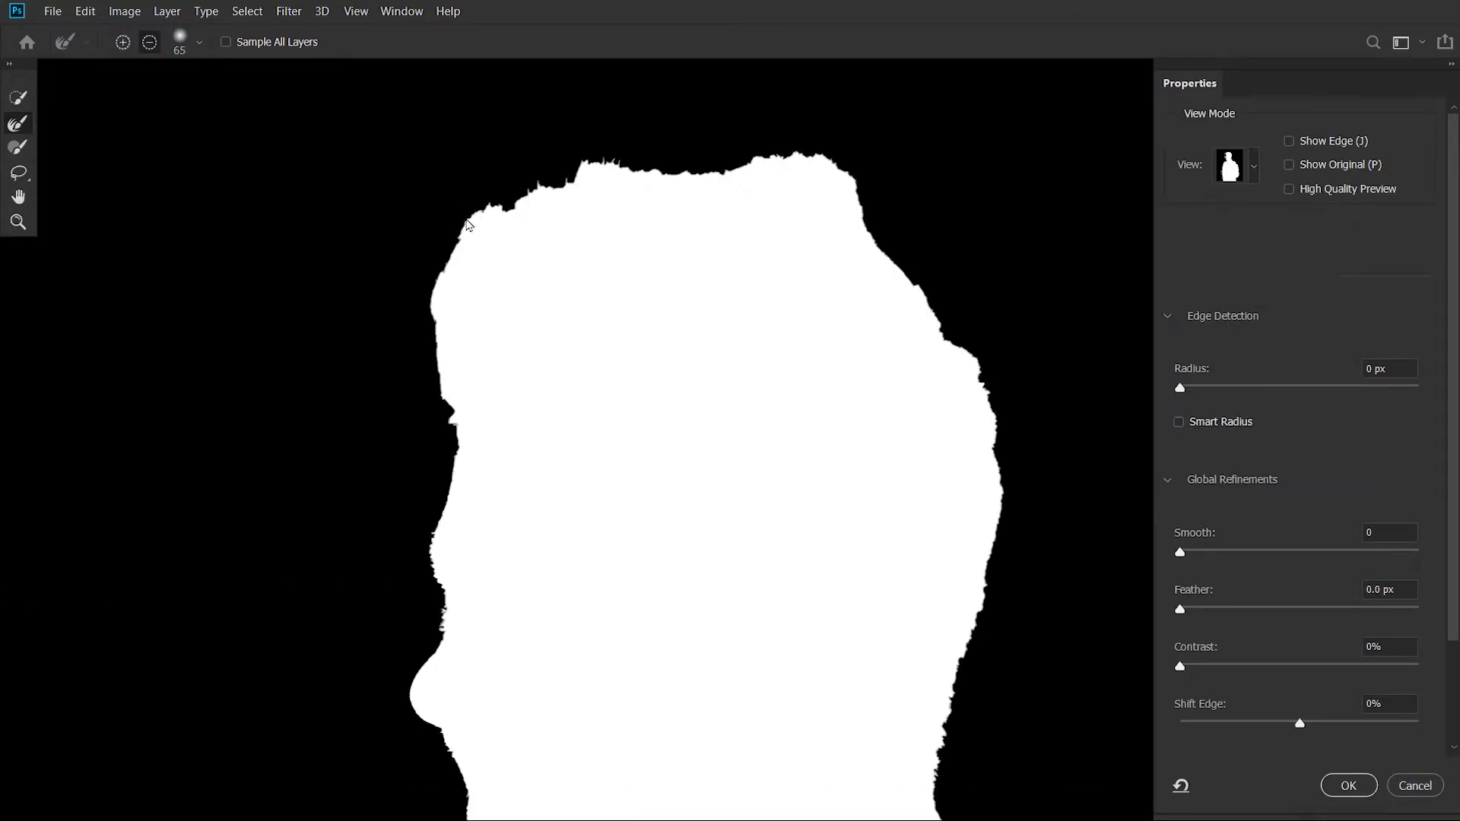
{"action": "mouse_move", "coordinate": [470, 217]}
{"action": "left_mouse_down"}
{"action": "mouse_move", "coordinate": [608, 169]}
{"action": "mouse_move", "coordinate": [790, 163]}
{"action": "left_mouse_up"}
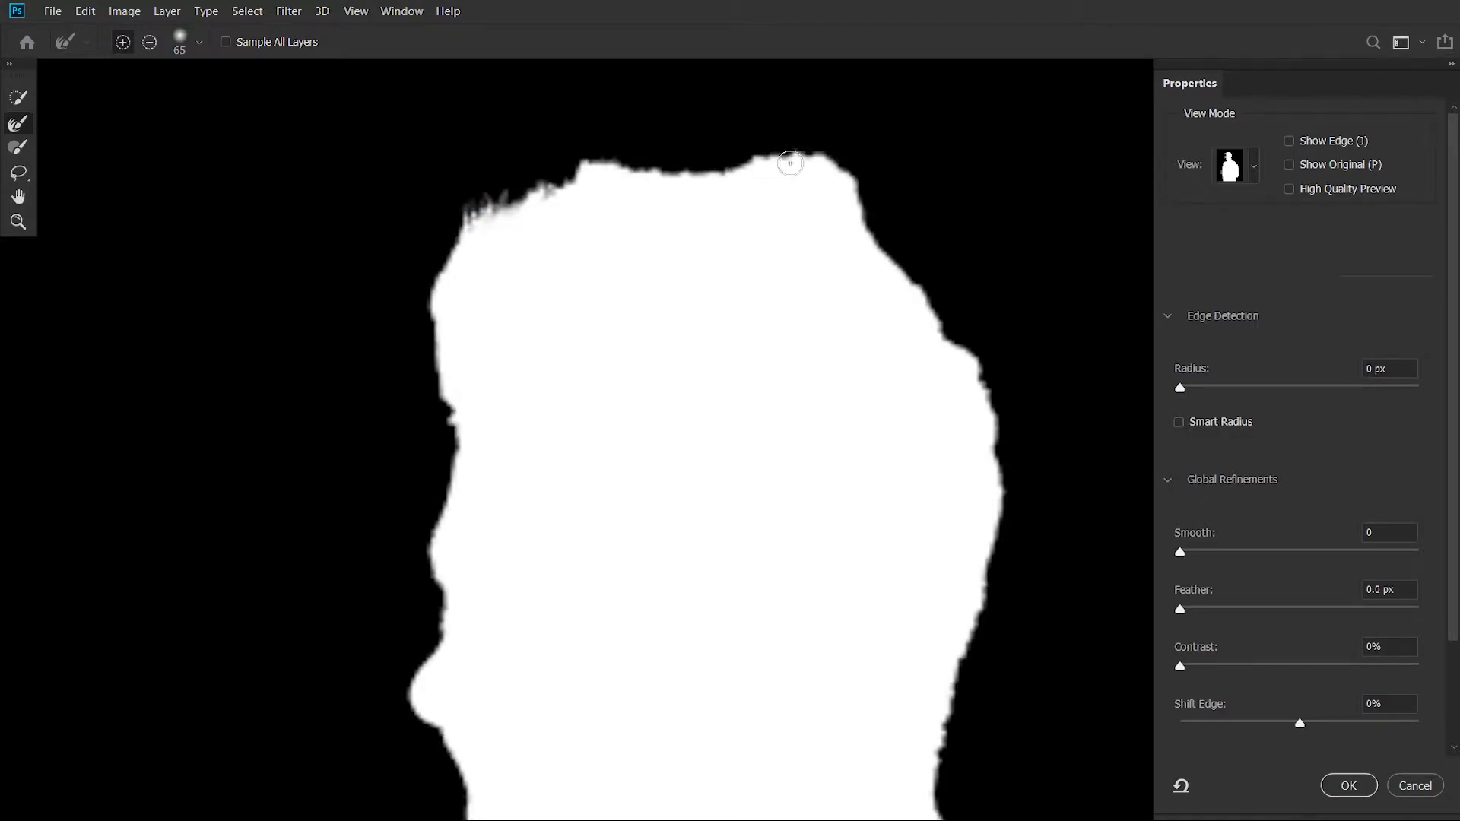
{"action": "mouse_move", "coordinate": [889, 251]}
{"action": "left_mouse_down"}
{"action": "mouse_move", "coordinate": [986, 380]}
{"action": "mouse_move", "coordinate": [1011, 450]}
{"action": "mouse_move", "coordinate": [951, 780]}
{"action": "left_mouse_up"}
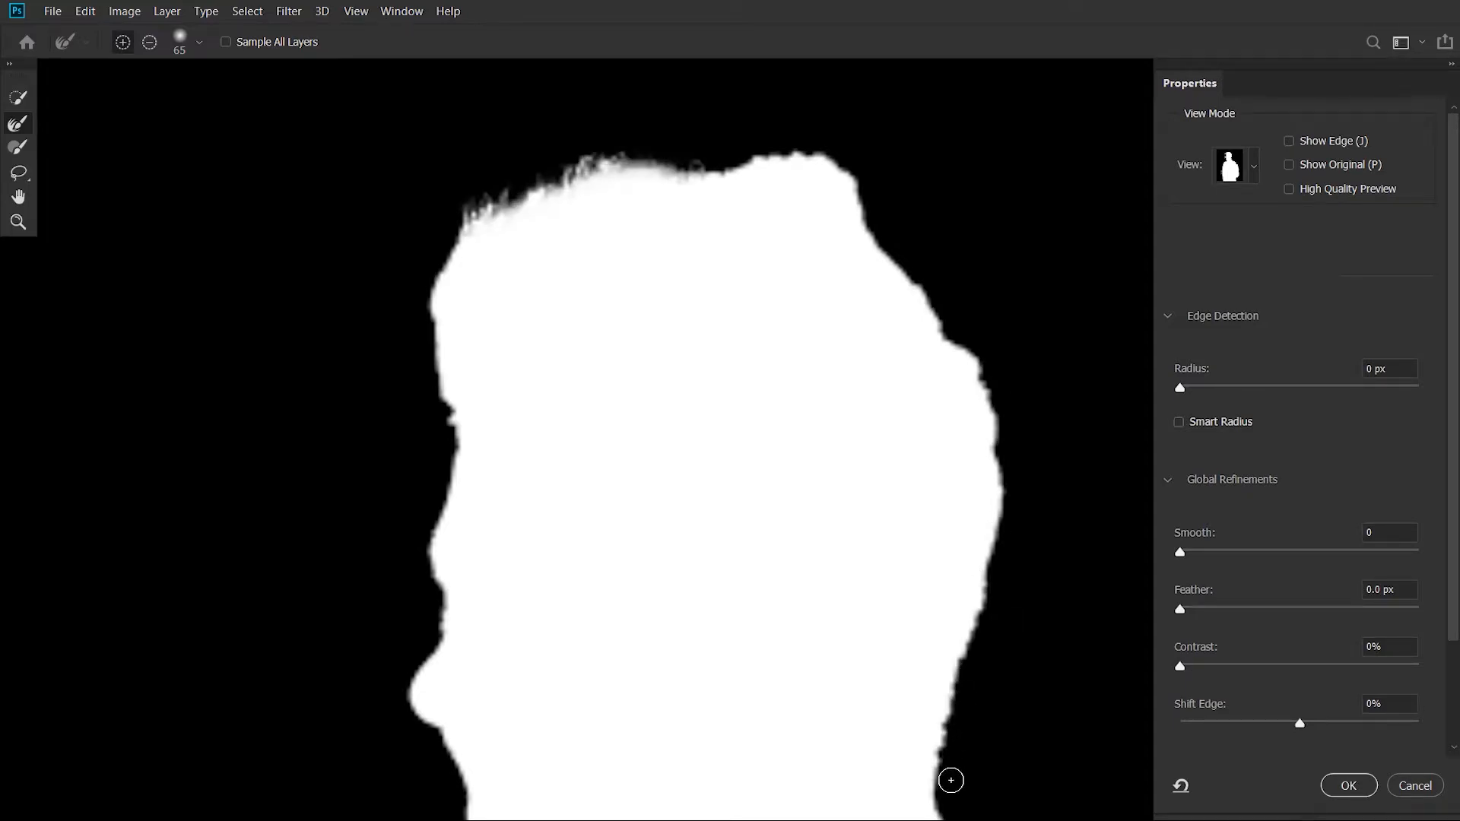
{"action": "left_click_drag", "start_coordinate": [455, 292], "coordinate": [458, 222]}
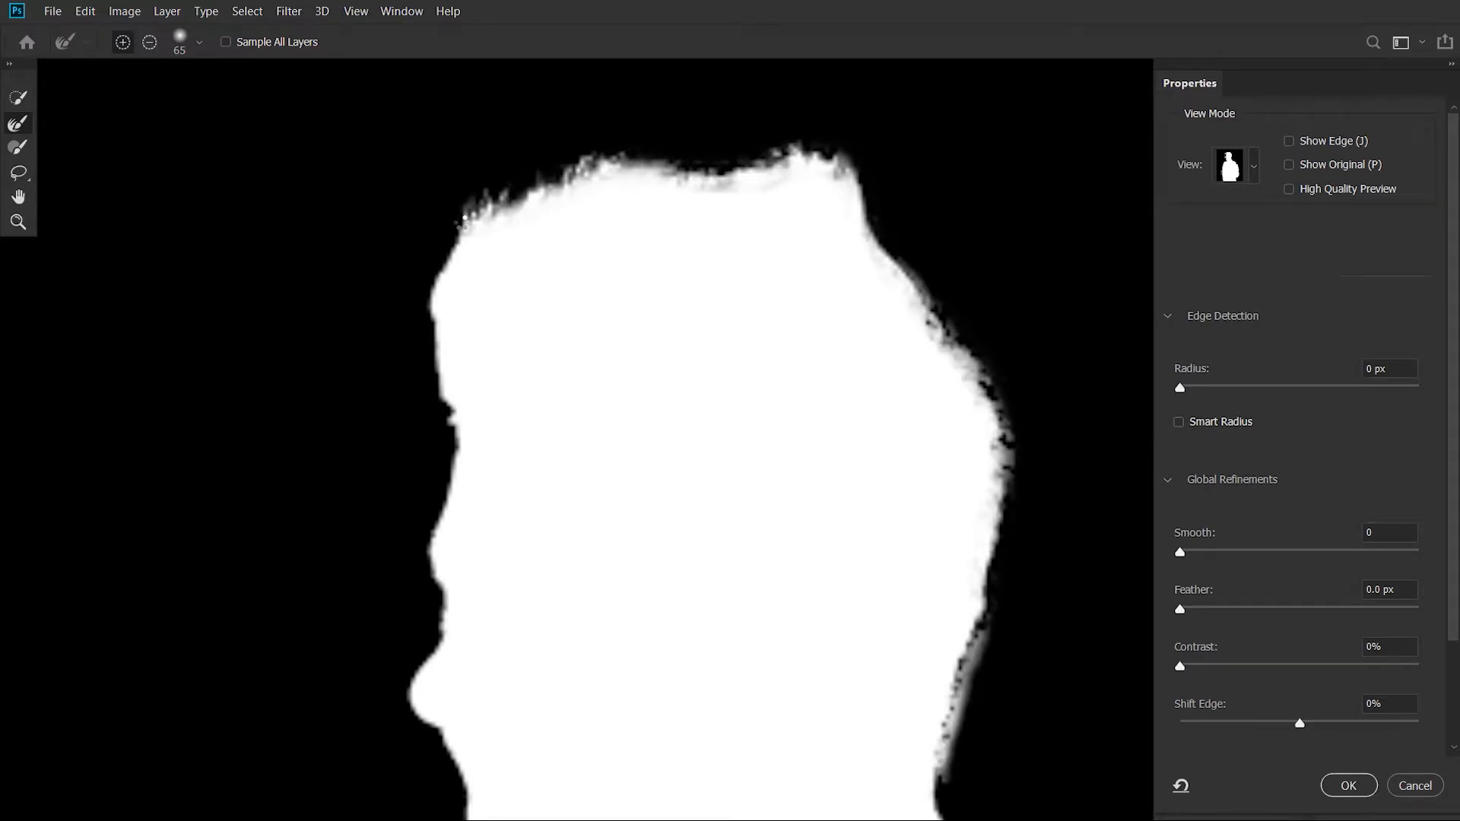
Change the view mode to Overlay and refine the mask edge at the front hairline and along the chin beard
{"action": "left_click", "coordinate": [1255, 167]}
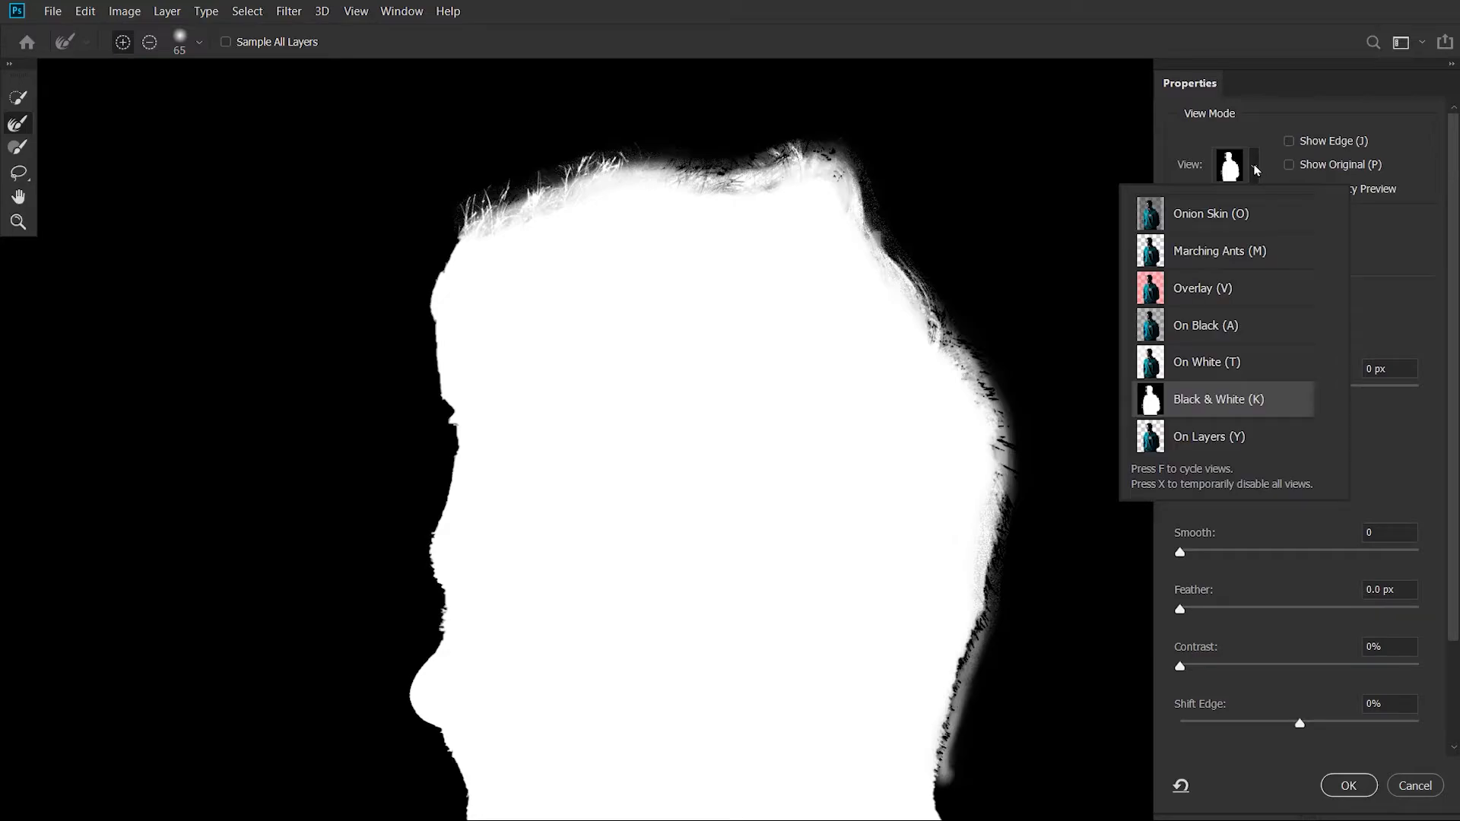
{"action": "left_click", "coordinate": [1183, 294]}
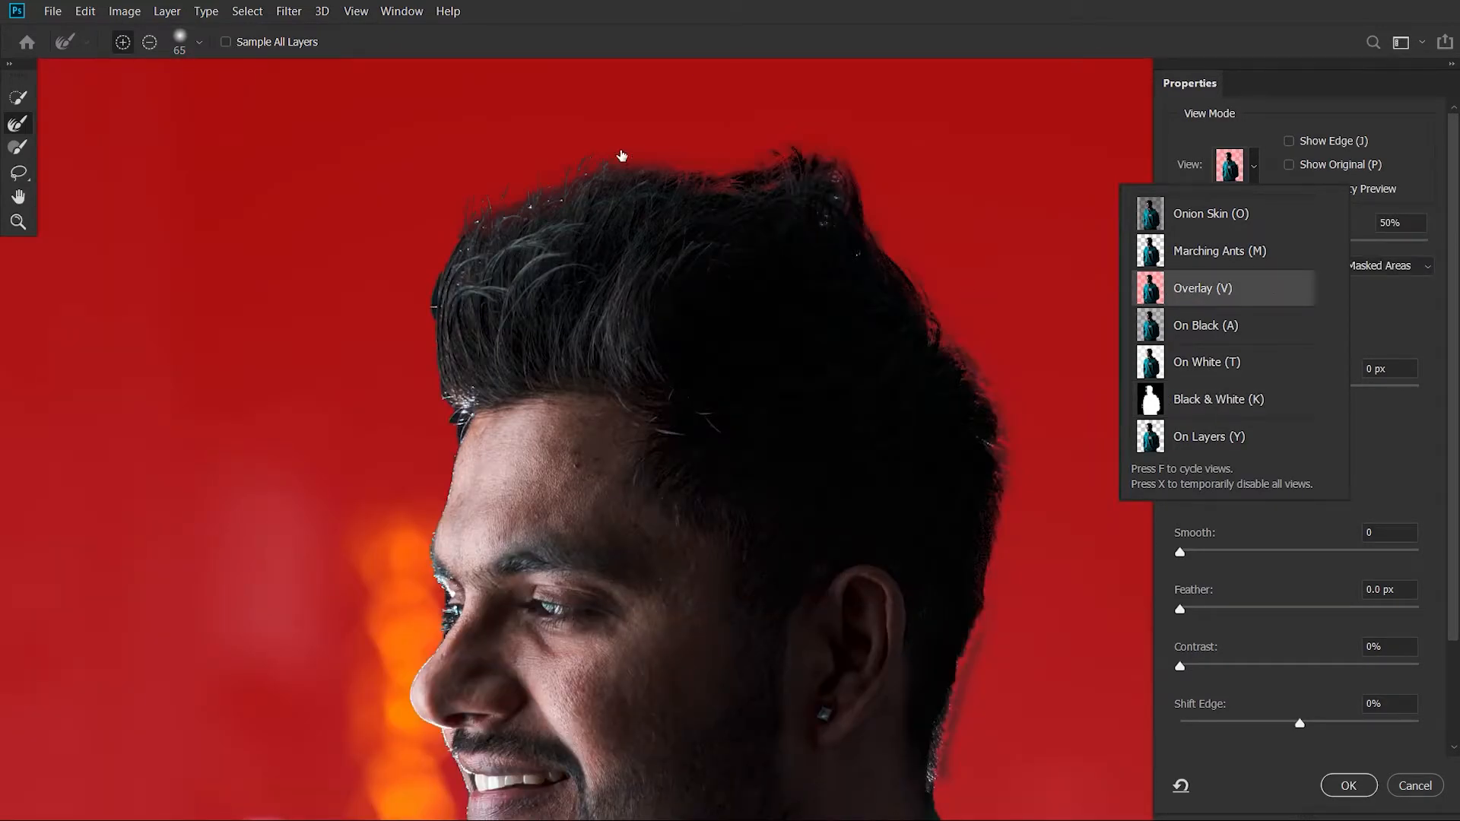
{"action": "left_click_drag", "start_coordinate": [456, 400], "coordinate": [451, 417]}
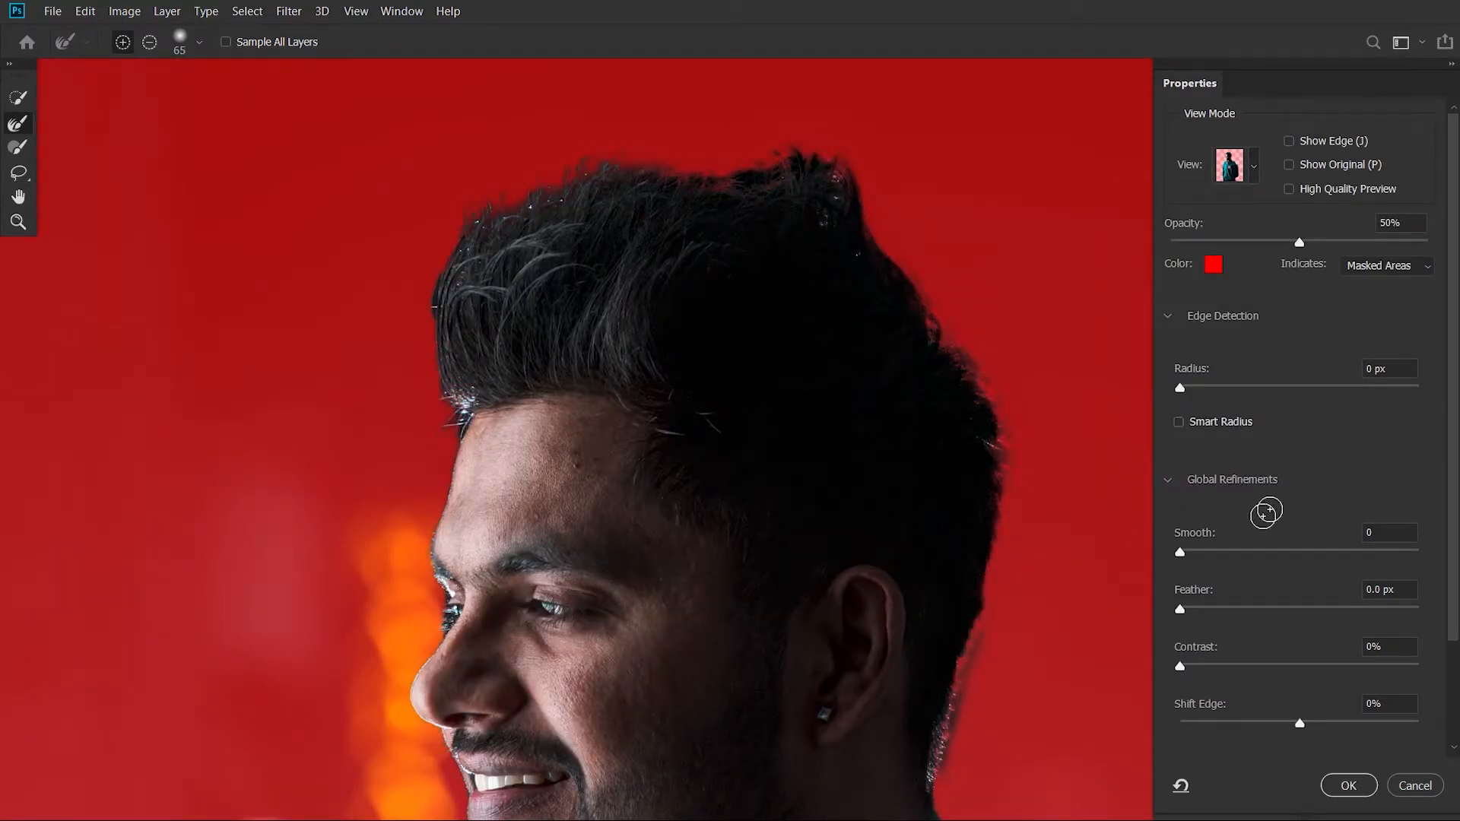
{"action": "scroll", "coordinate": [1144, 649], "scroll_direction": "down", "scroll_amount": 1}
{"action": "scroll", "coordinate": [654, 692], "scroll_direction": "down", "scroll_amount": 4}
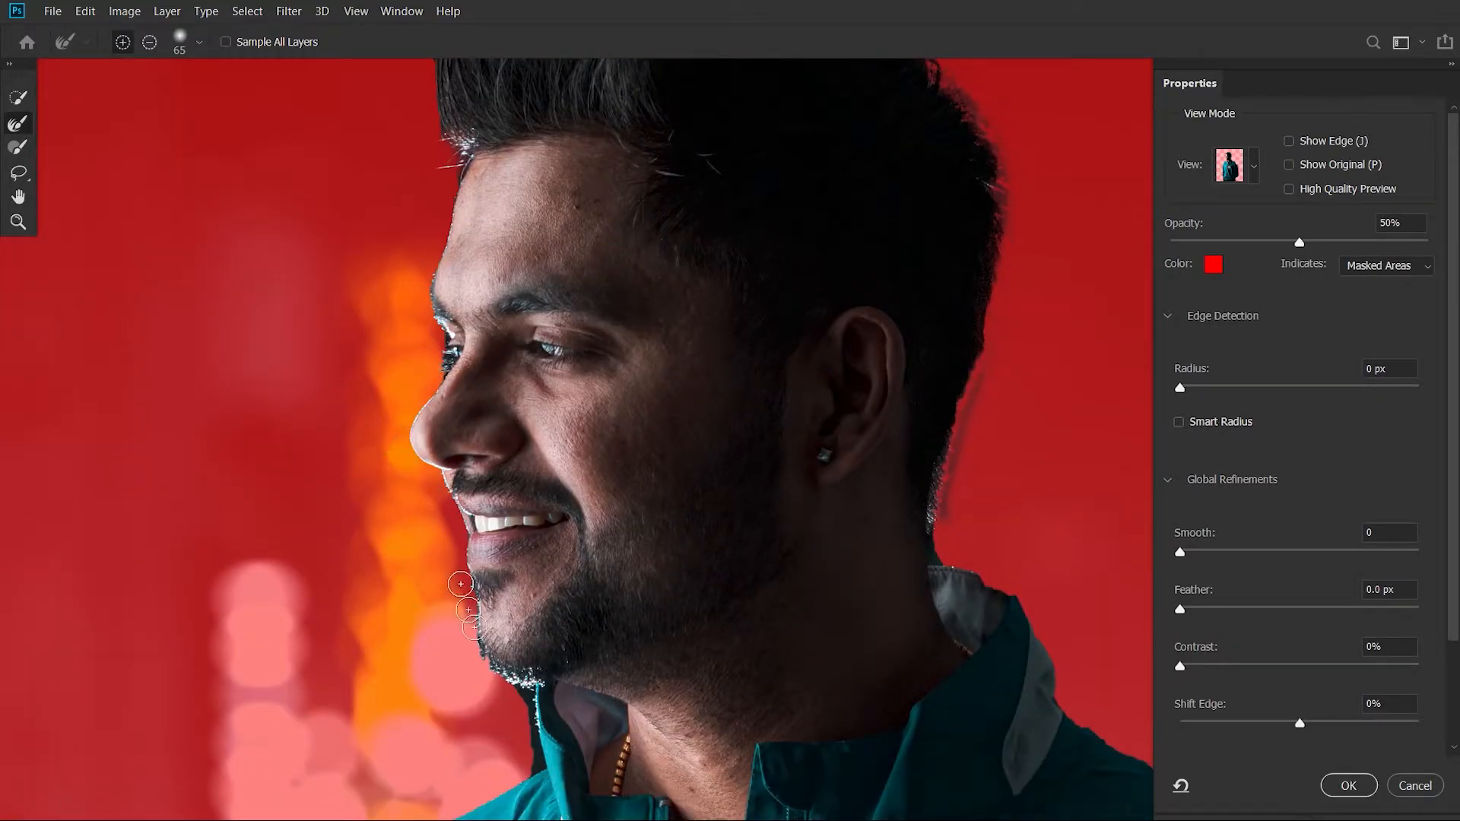
{"action": "left_click_drag", "start_coordinate": [467, 576], "coordinate": [481, 654]}
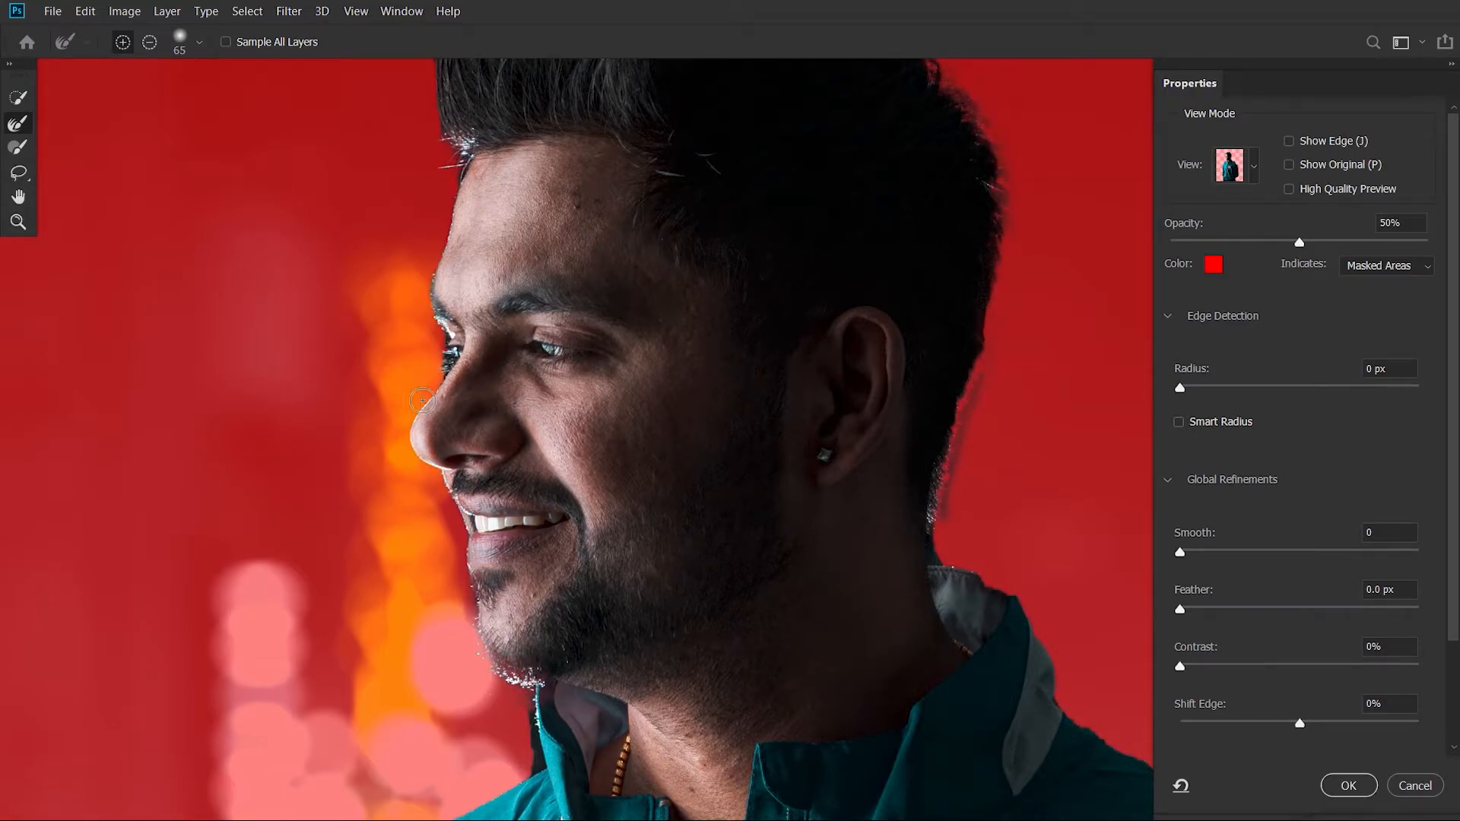
Check the cut-out edge down the neck, jacket and arms and apply the refined mask to the portrait layer
{"action": "scroll", "coordinate": [426, 401], "scroll_direction": "down", "scroll_amount": 2, "text": "alt"}
{"action": "scroll", "coordinate": [579, 525], "scroll_direction": "down", "scroll_amount": 4}
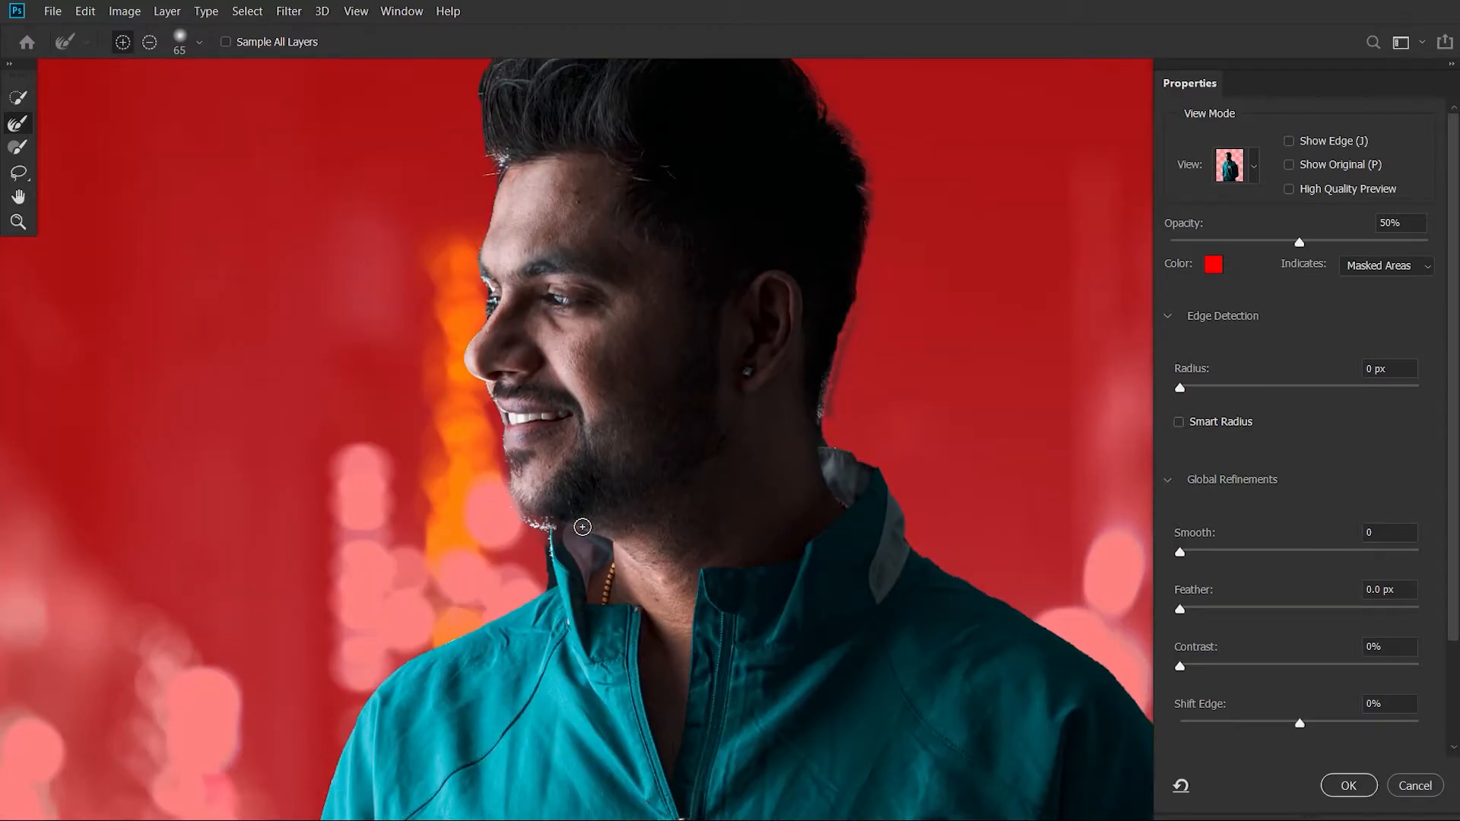
{"action": "scroll", "coordinate": [582, 527], "scroll_direction": "down", "scroll_amount": 4}
{"action": "scroll", "coordinate": [582, 526], "scroll_direction": "down", "scroll_amount": 2, "text": "alt"}
{"action": "scroll", "coordinate": [584, 527], "scroll_direction": "down", "scroll_amount": 4}
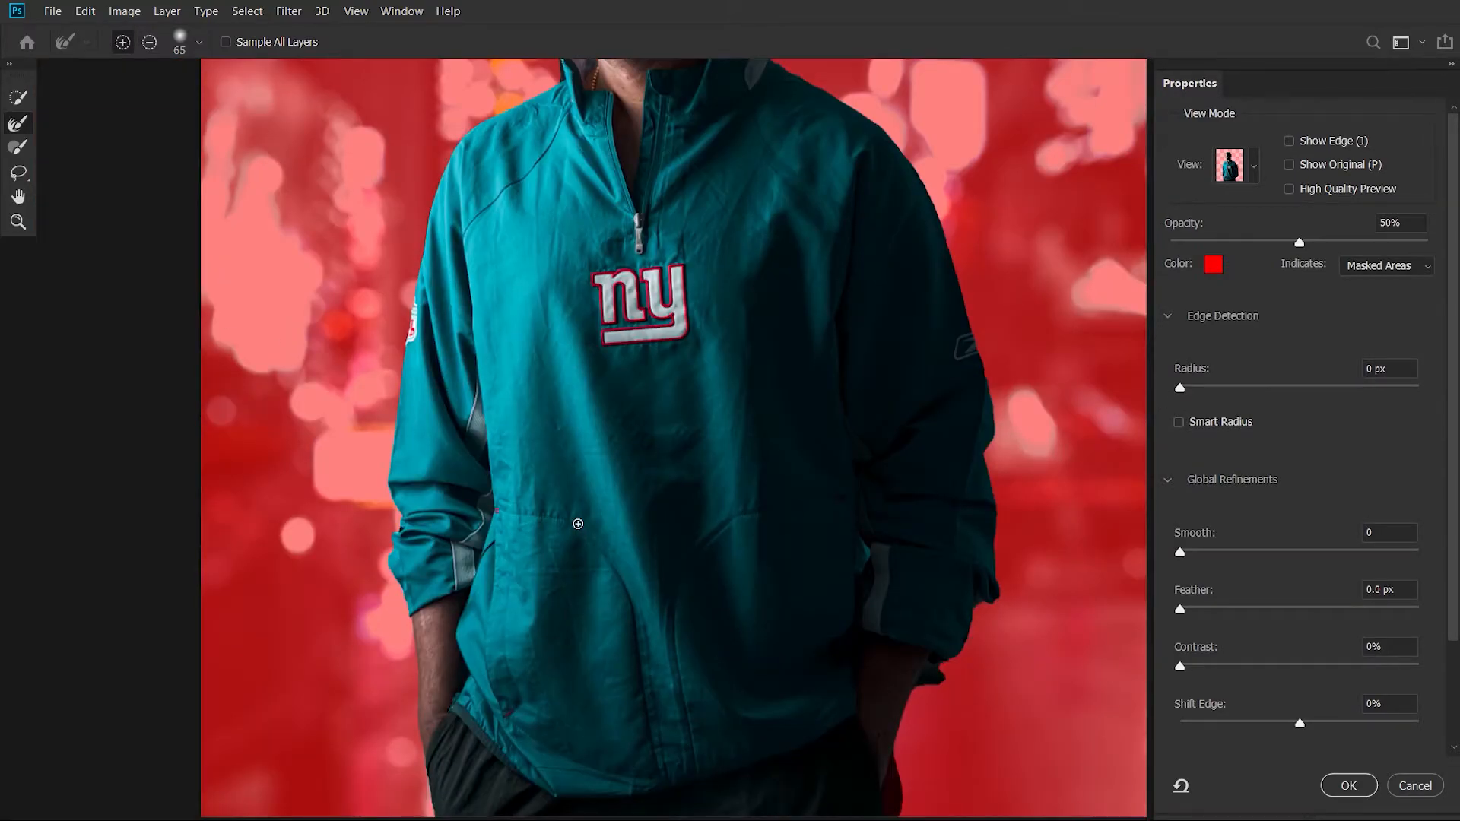
{"action": "left_click", "coordinate": [1353, 785]}
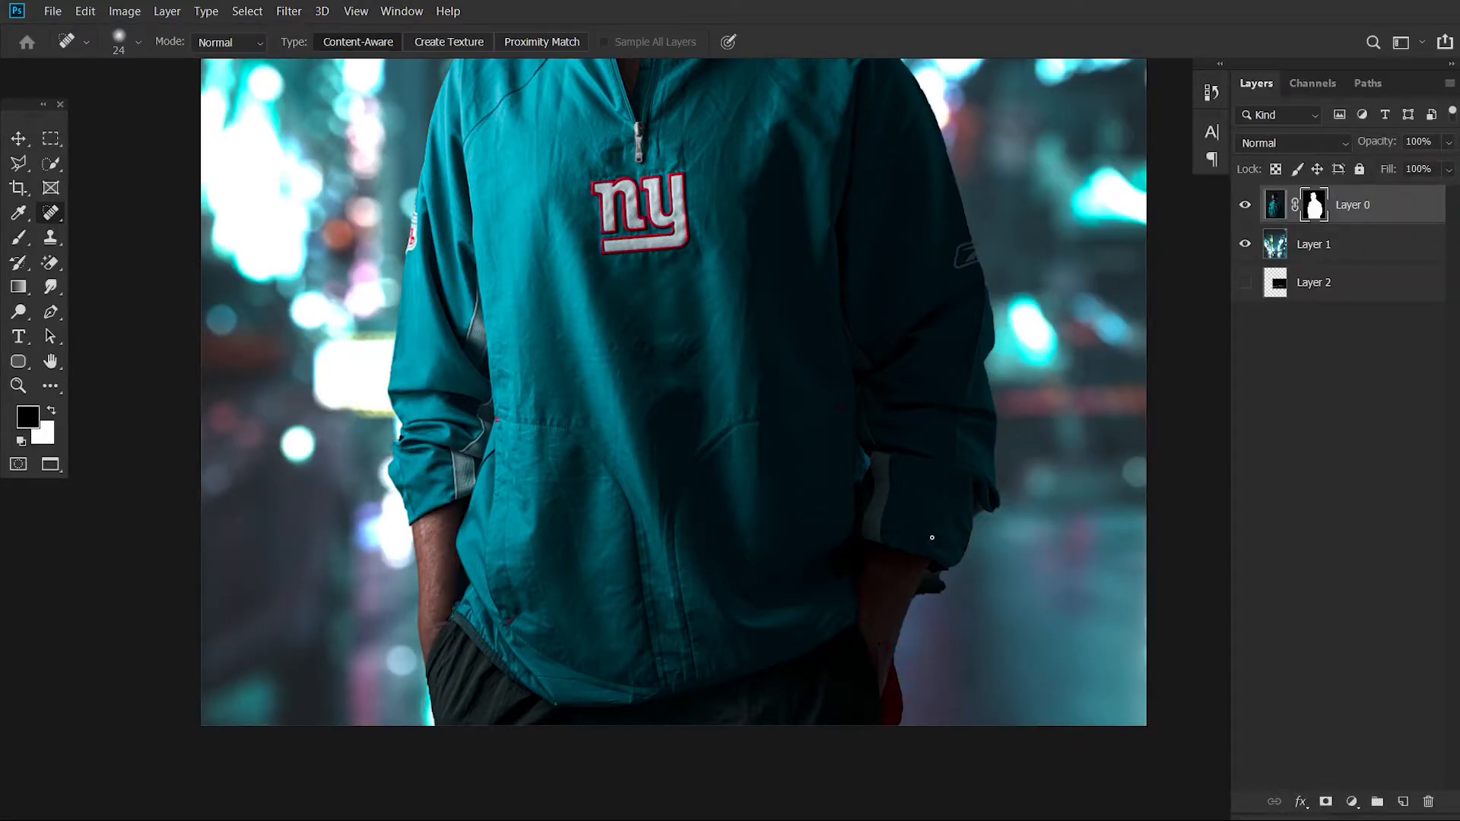
Smooth the skin on the man's cheek with the Mixer Brush, working on the portrait layer's image rather than its mask
{"action": "scroll", "coordinate": [914, 541], "scroll_direction": "down", "scroll_amount": 4, "text": "alt"}
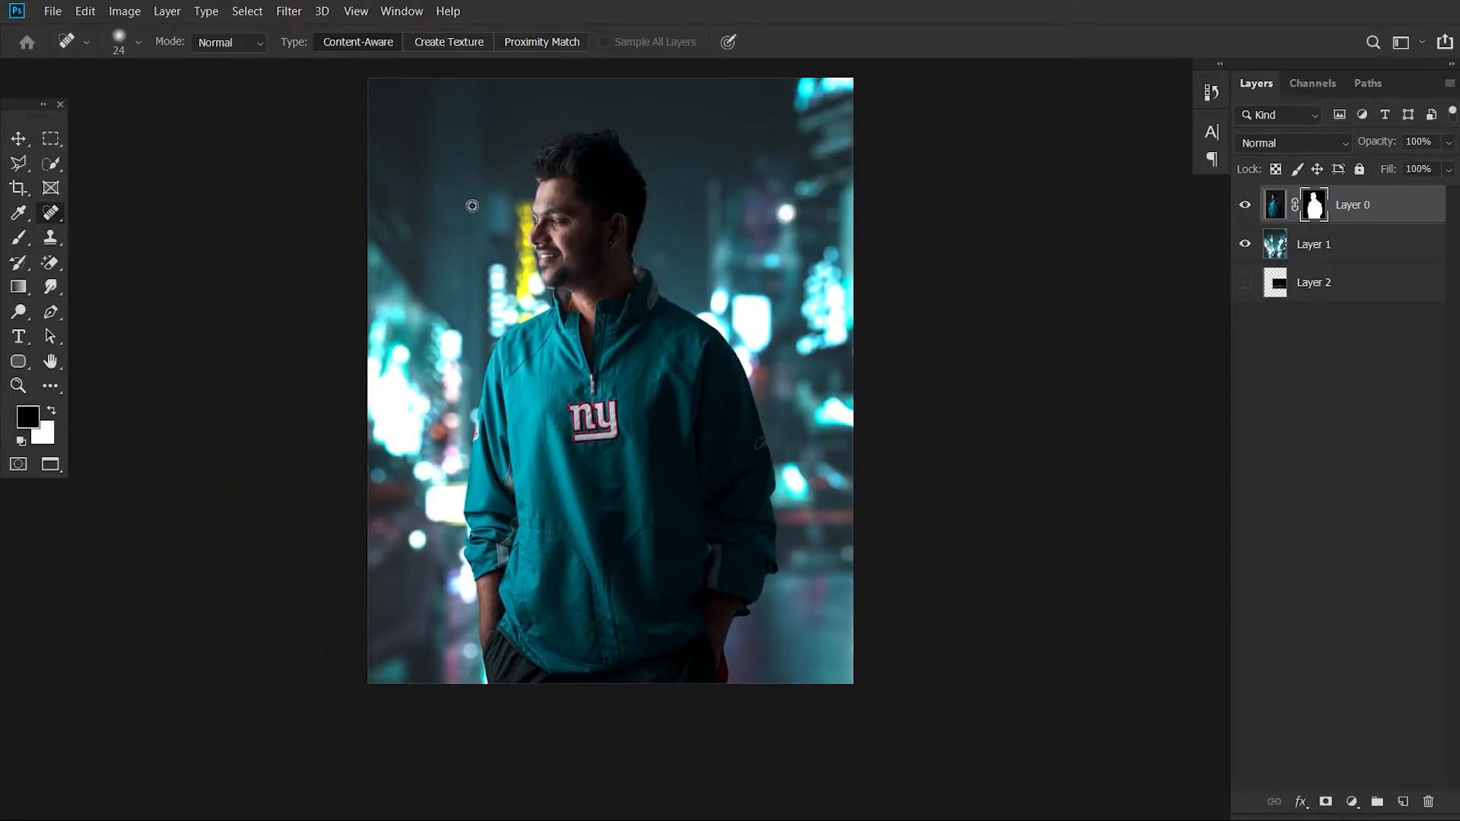
{"action": "scroll", "coordinate": [562, 279], "scroll_direction": "up", "scroll_amount": 3, "text": "alt"}
{"action": "scroll", "coordinate": [562, 279], "scroll_direction": "up", "scroll_amount": 5, "text": "alt"}
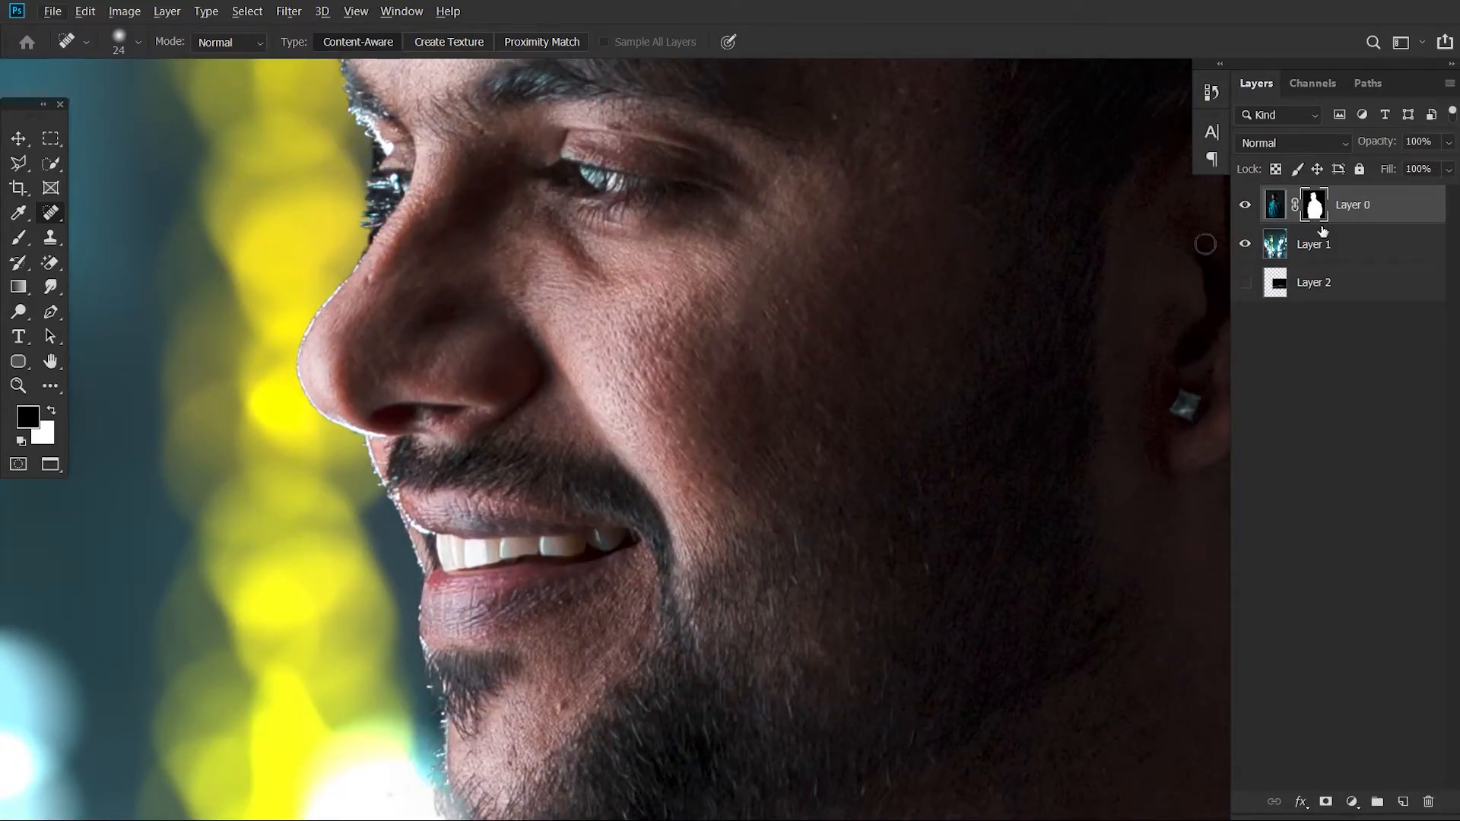
{"action": "left_click", "coordinate": [1283, 212]}
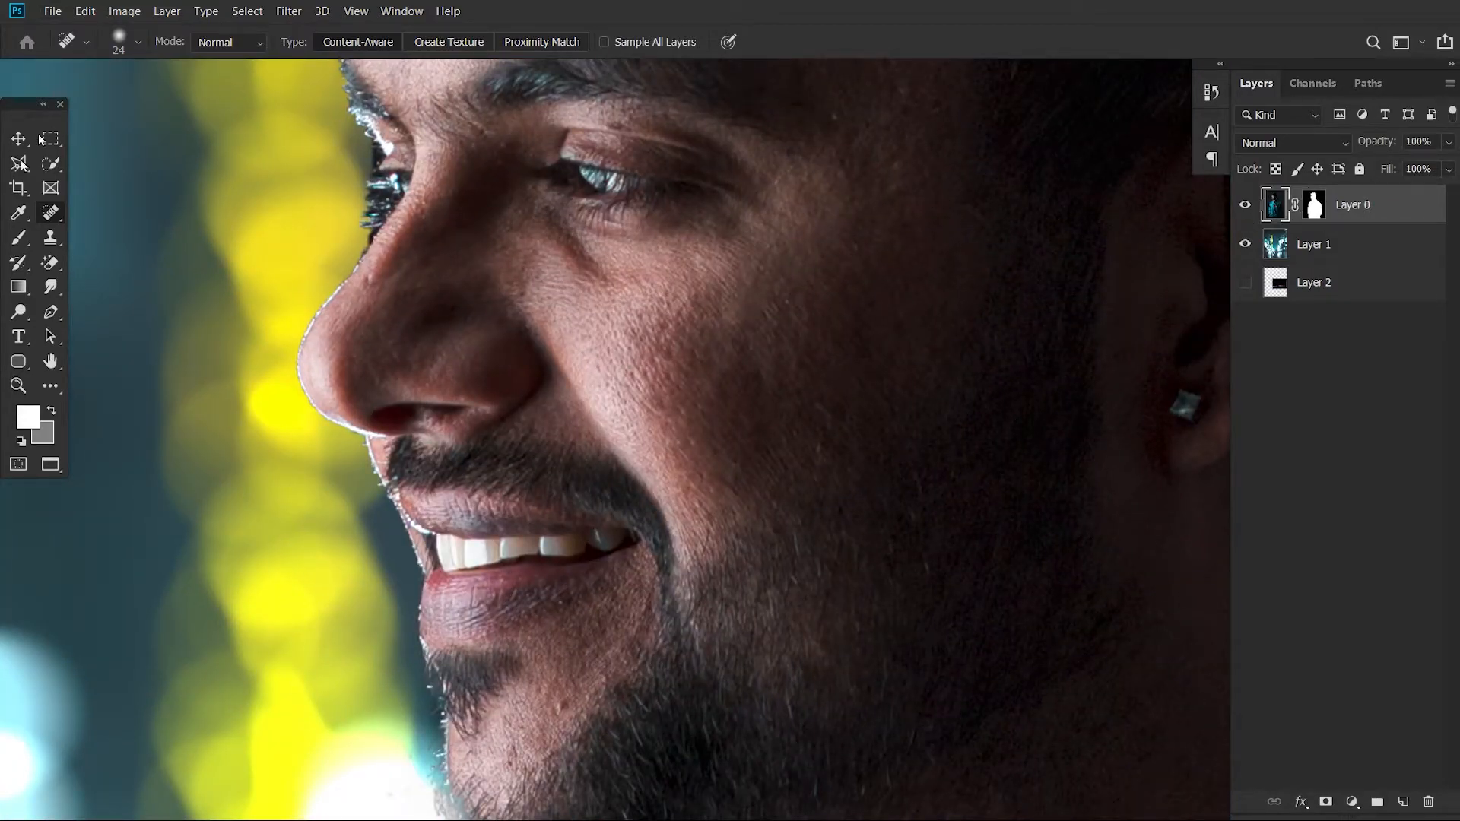
{"action": "left_click", "coordinate": [22, 238]}
{"action": "left_click_drag", "start_coordinate": [847, 391], "coordinate": [694, 394]}
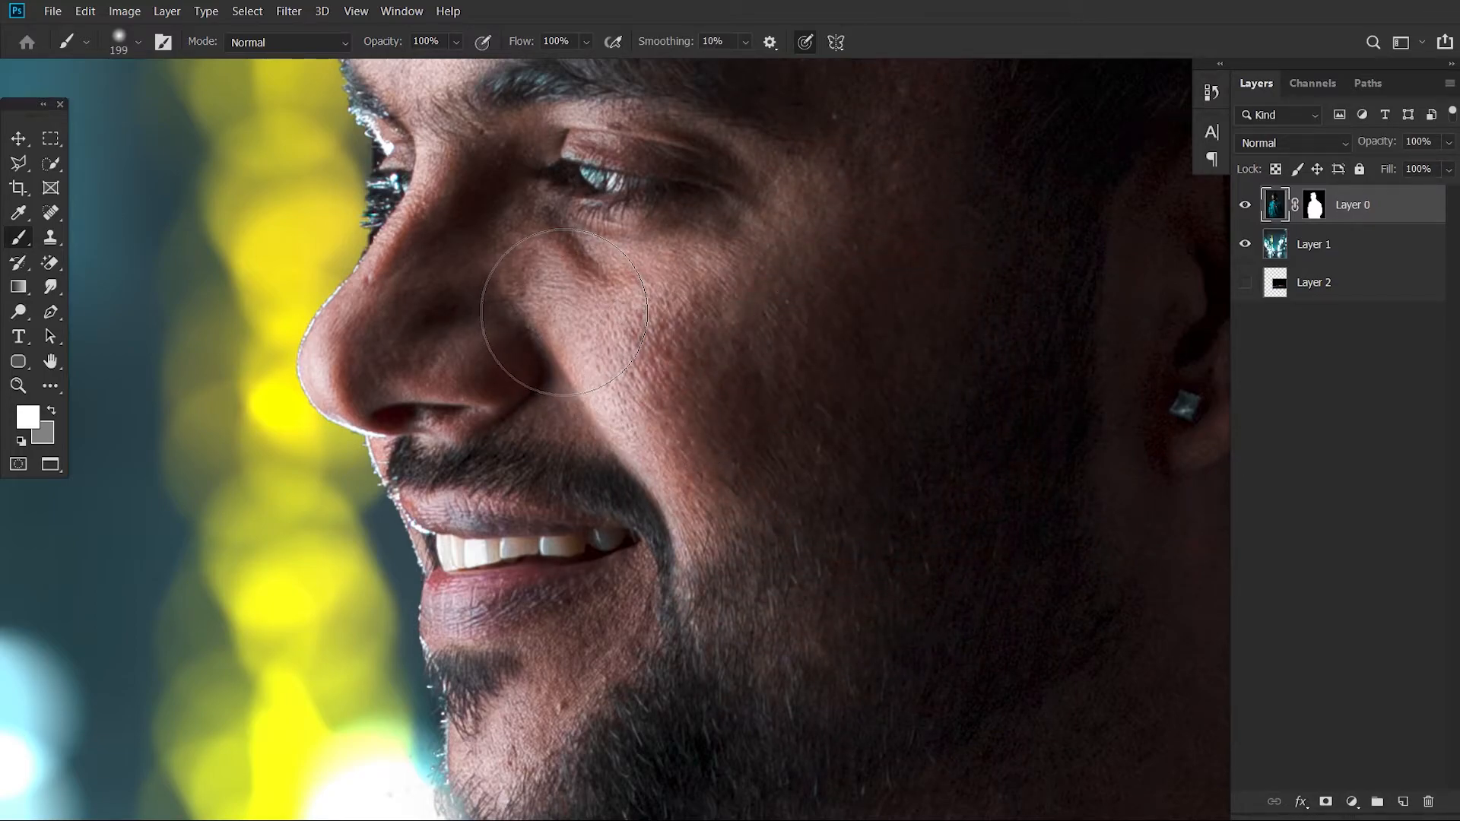
{"action": "right_click", "coordinate": [18, 237]}
{"action": "left_click", "coordinate": [80, 296]}
{"action": "mouse_move", "coordinate": [707, 360]}
{"action": "left_mouse_down"}
{"action": "mouse_move", "coordinate": [746, 388]}
{"action": "mouse_move", "coordinate": [874, 375]}
{"action": "left_mouse_up"}
{"action": "left_click_drag", "start_coordinate": [673, 423], "coordinate": [757, 489]}
Blend the skin on the forehead and below the eye with the Mixer Brush
{"action": "scroll", "coordinate": [727, 427], "scroll_direction": "up", "scroll_amount": 3}
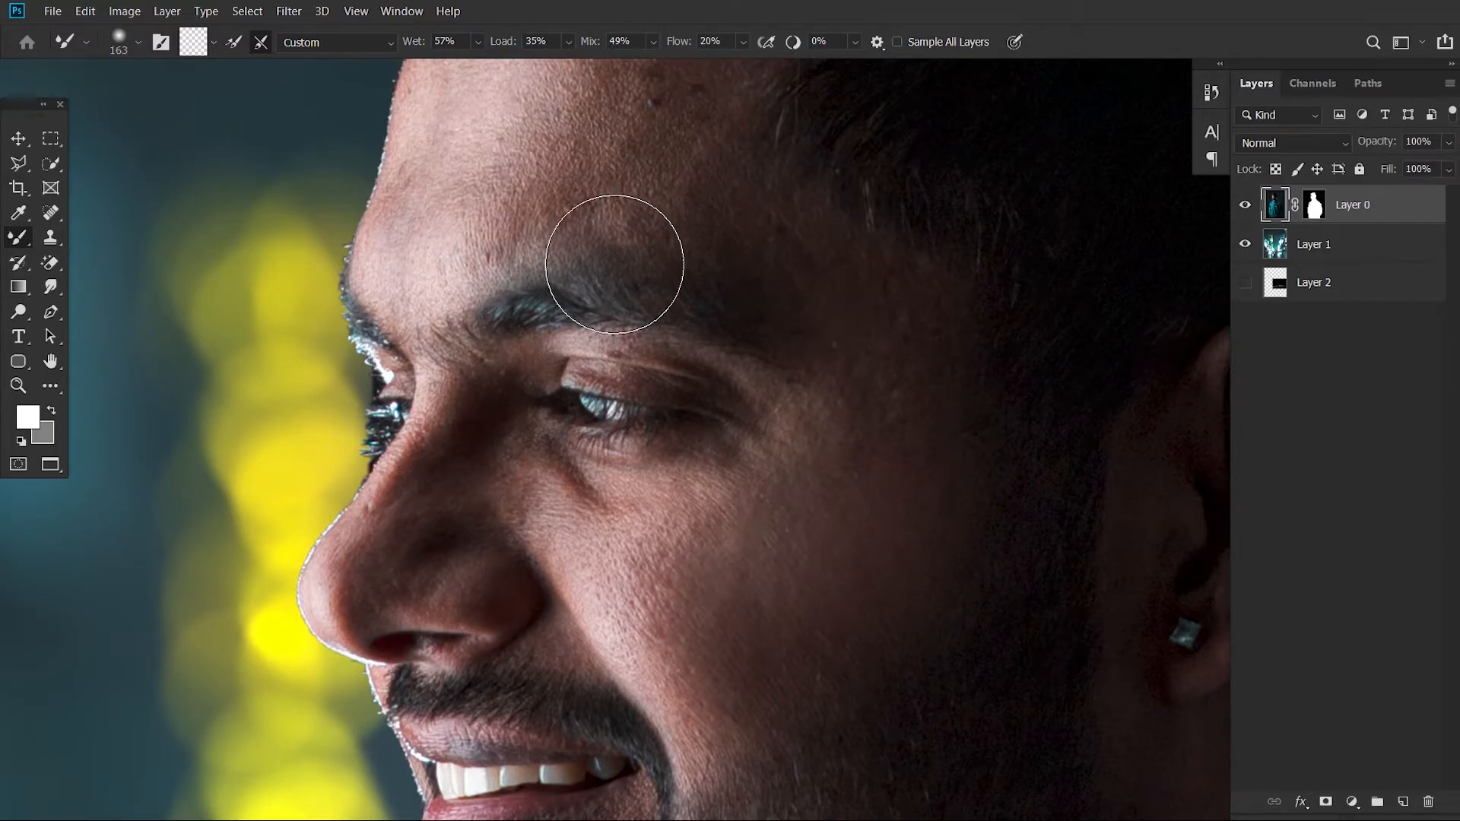
{"action": "scroll", "coordinate": [608, 266], "scroll_direction": "up", "scroll_amount": 3}
{"action": "left_click_drag", "start_coordinate": [698, 265], "coordinate": [662, 266]}
{"action": "left_click_drag", "start_coordinate": [549, 237], "coordinate": [715, 175]}
{"action": "mouse_move", "coordinate": [495, 394]}
{"action": "left_mouse_down"}
{"action": "mouse_move", "coordinate": [693, 394]}
{"action": "mouse_move", "coordinate": [739, 415]}
{"action": "left_mouse_up"}
{"action": "scroll", "coordinate": [708, 401], "scroll_direction": "down", "scroll_amount": 4}
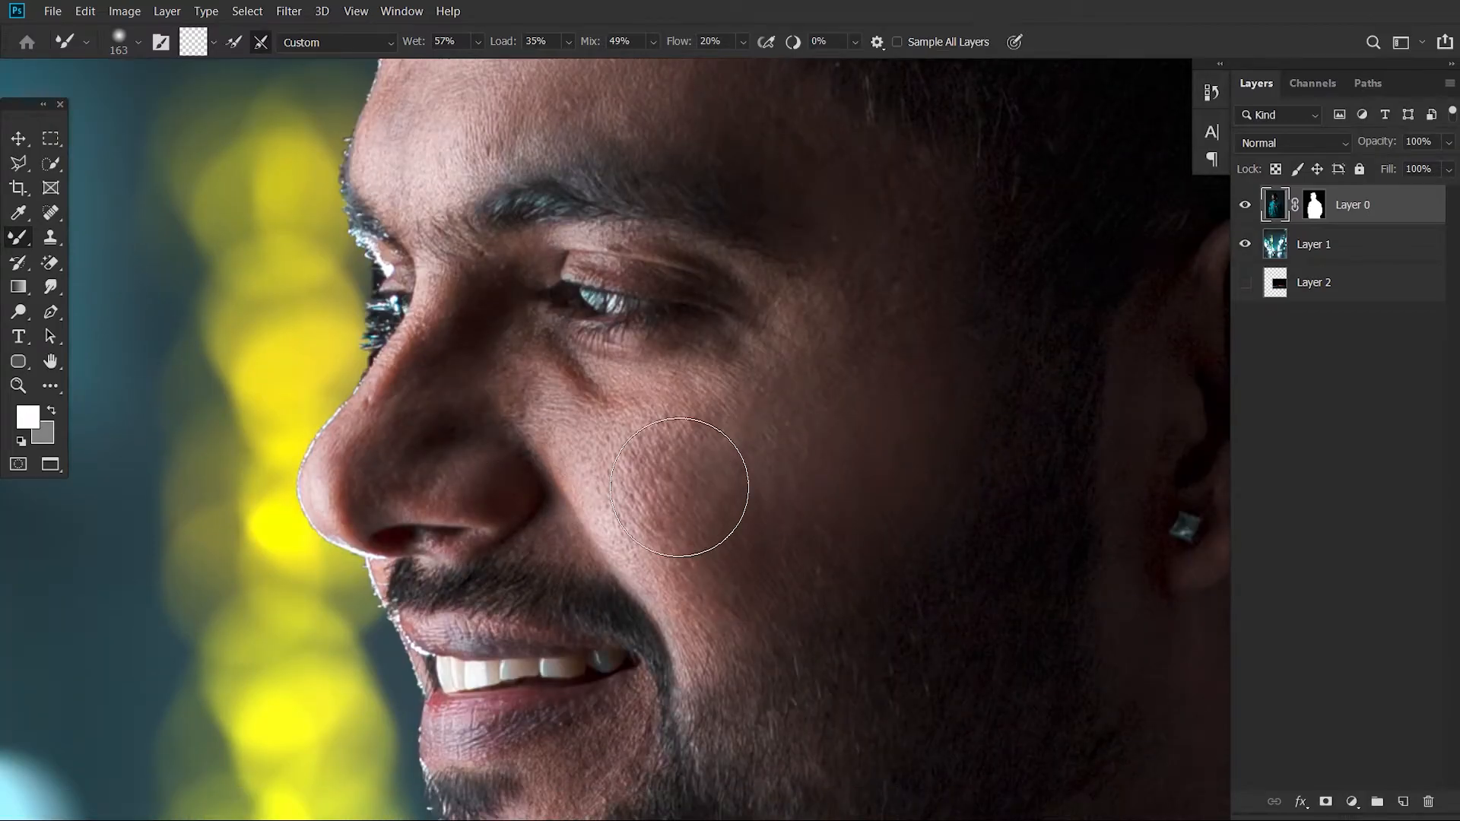
{"action": "scroll", "coordinate": [699, 656], "scroll_direction": "down", "scroll_amount": 6}
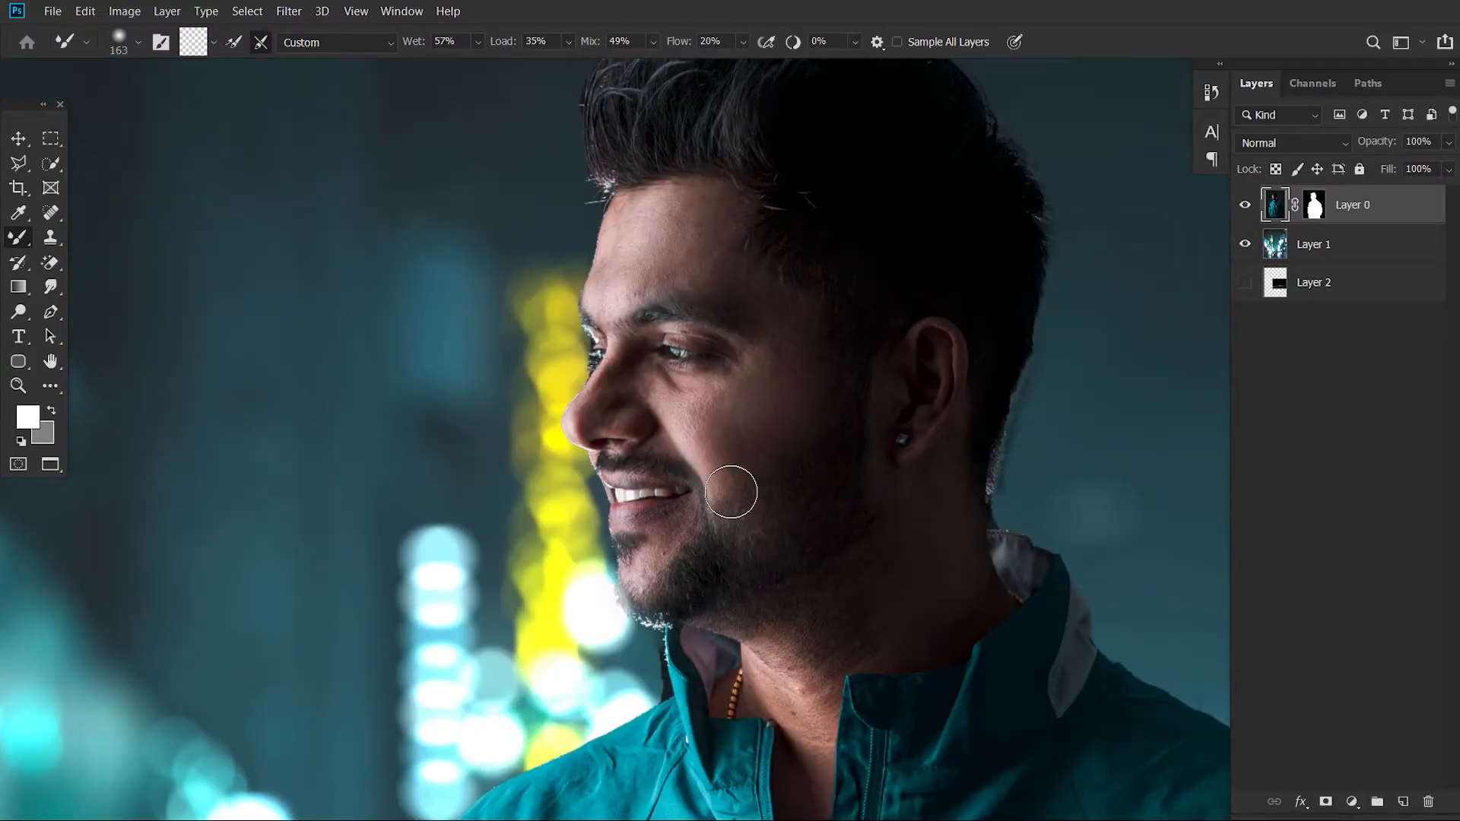
{"action": "scroll", "coordinate": [864, 401], "scroll_direction": "down", "scroll_amount": 2}
Add a new empty layer clipped to the portrait layer and switch to the regular Brush tool
{"action": "scroll", "coordinate": [854, 329], "scroll_direction": "up", "scroll_amount": 7}
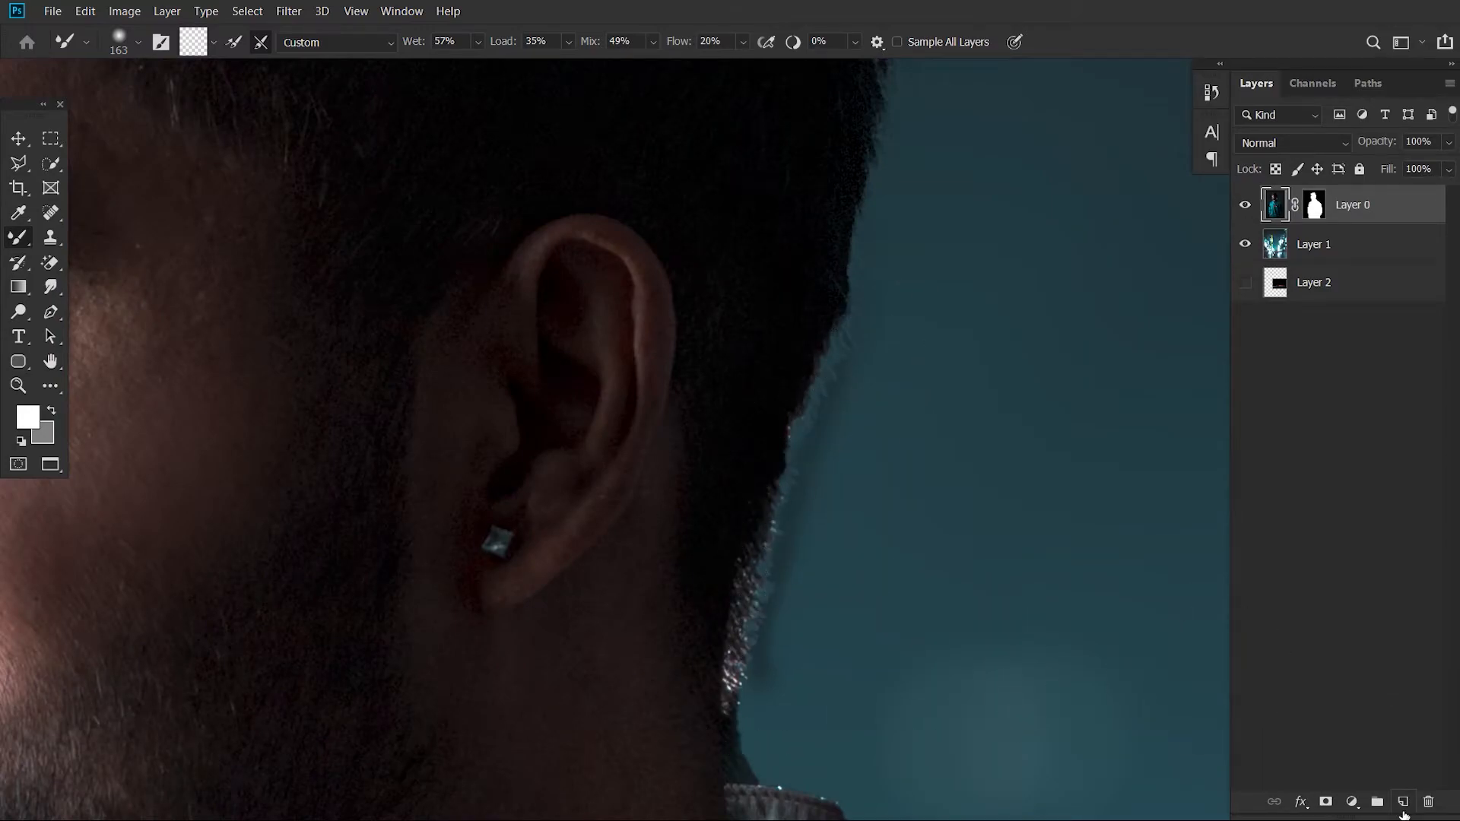
{"action": "left_click", "coordinate": [1403, 804]}
{"action": "right_click", "coordinate": [1435, 217]}
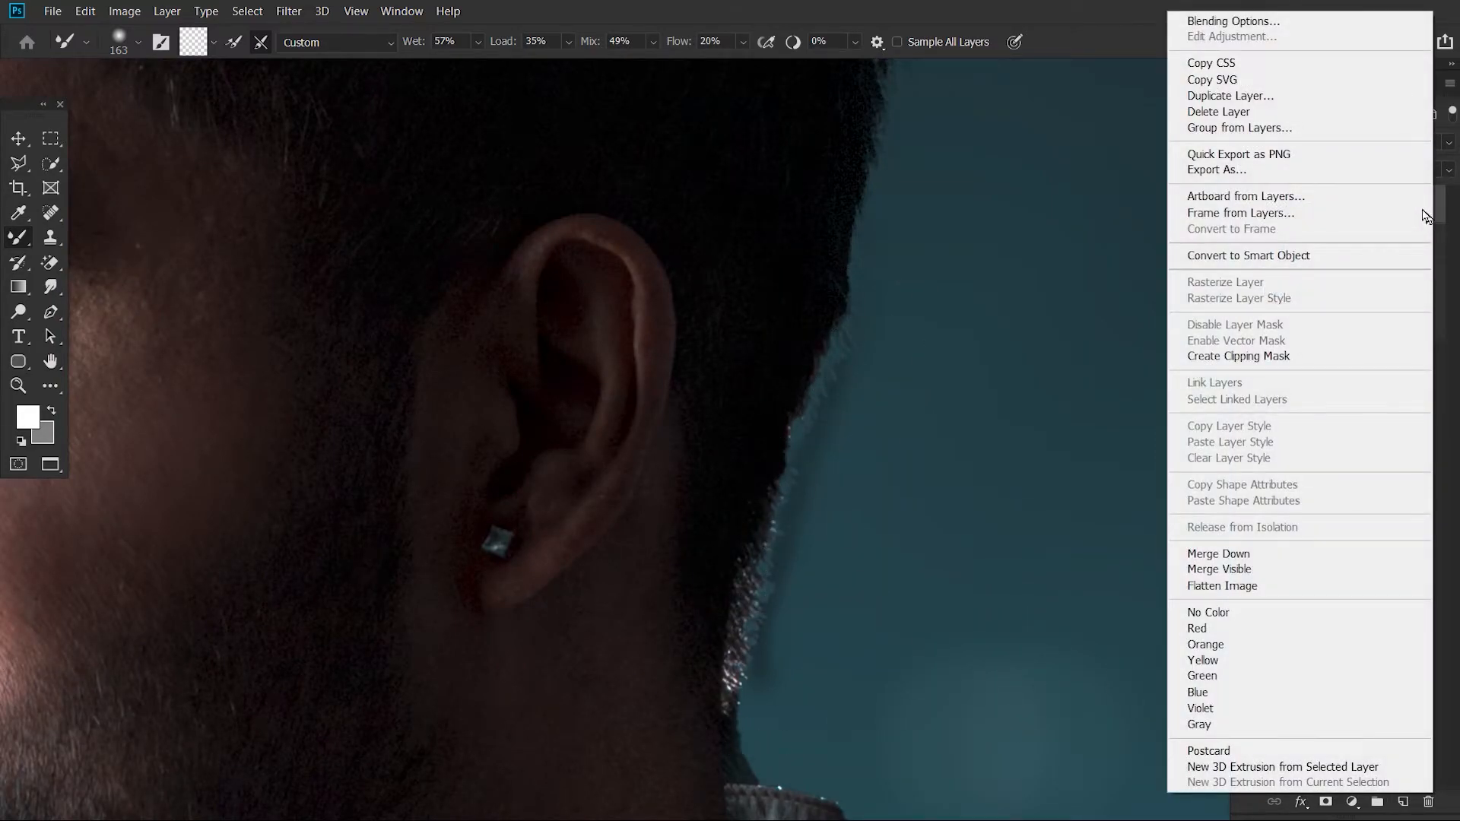
{"action": "left_click", "coordinate": [1260, 357]}
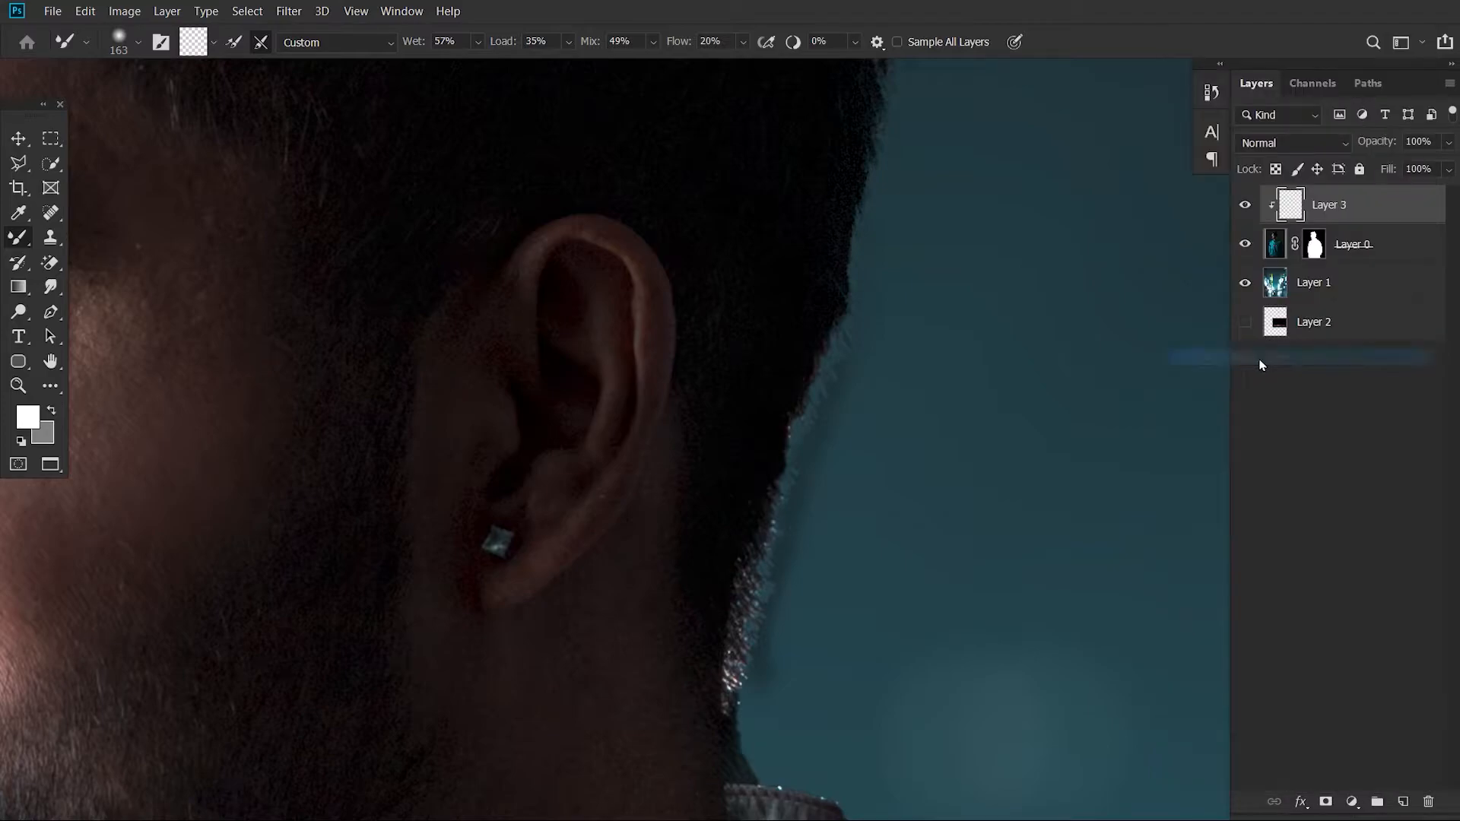
{"action": "right_click", "coordinate": [20, 240]}
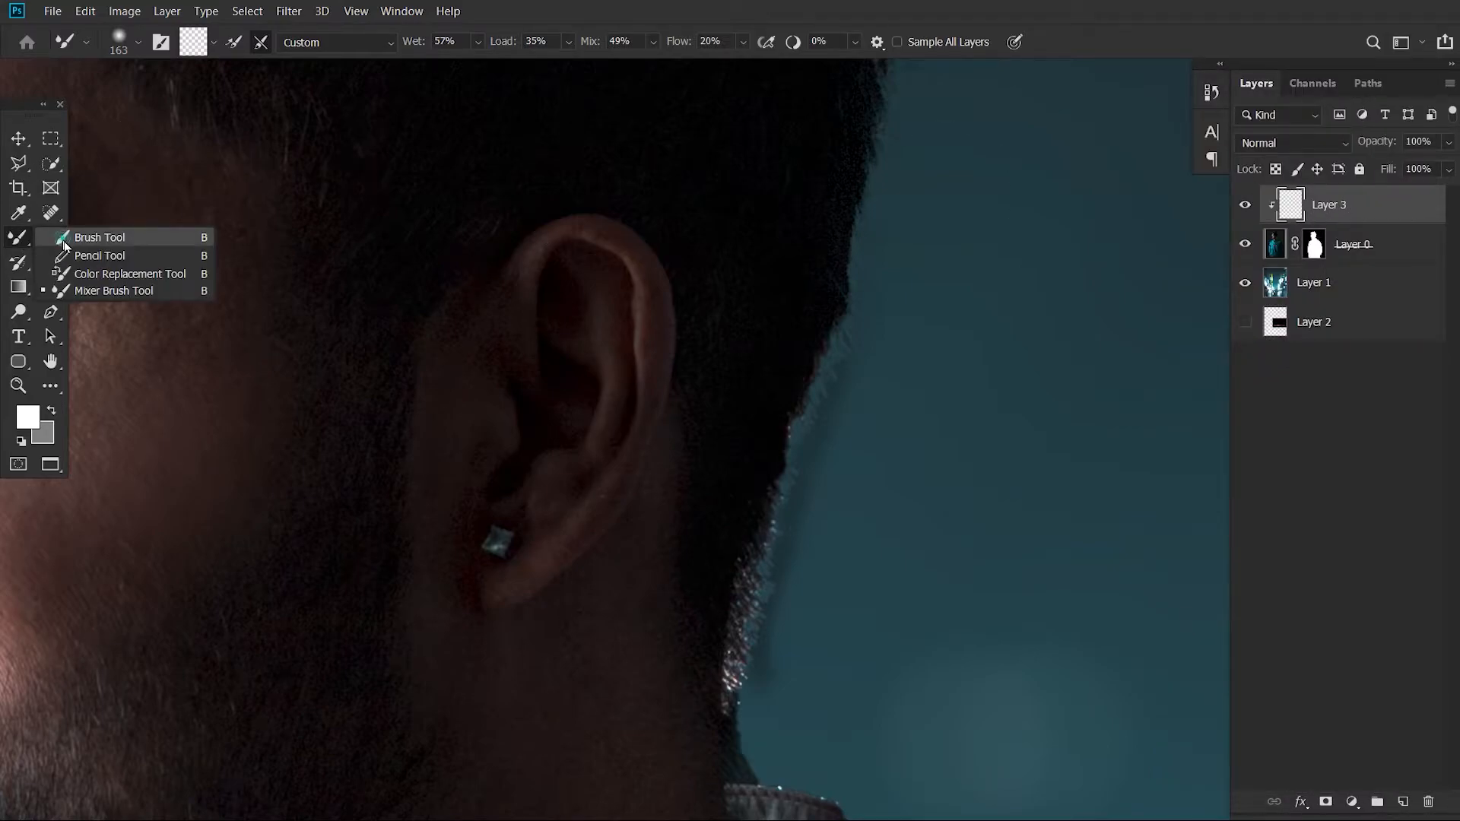
{"action": "left_click", "coordinate": [99, 235]}
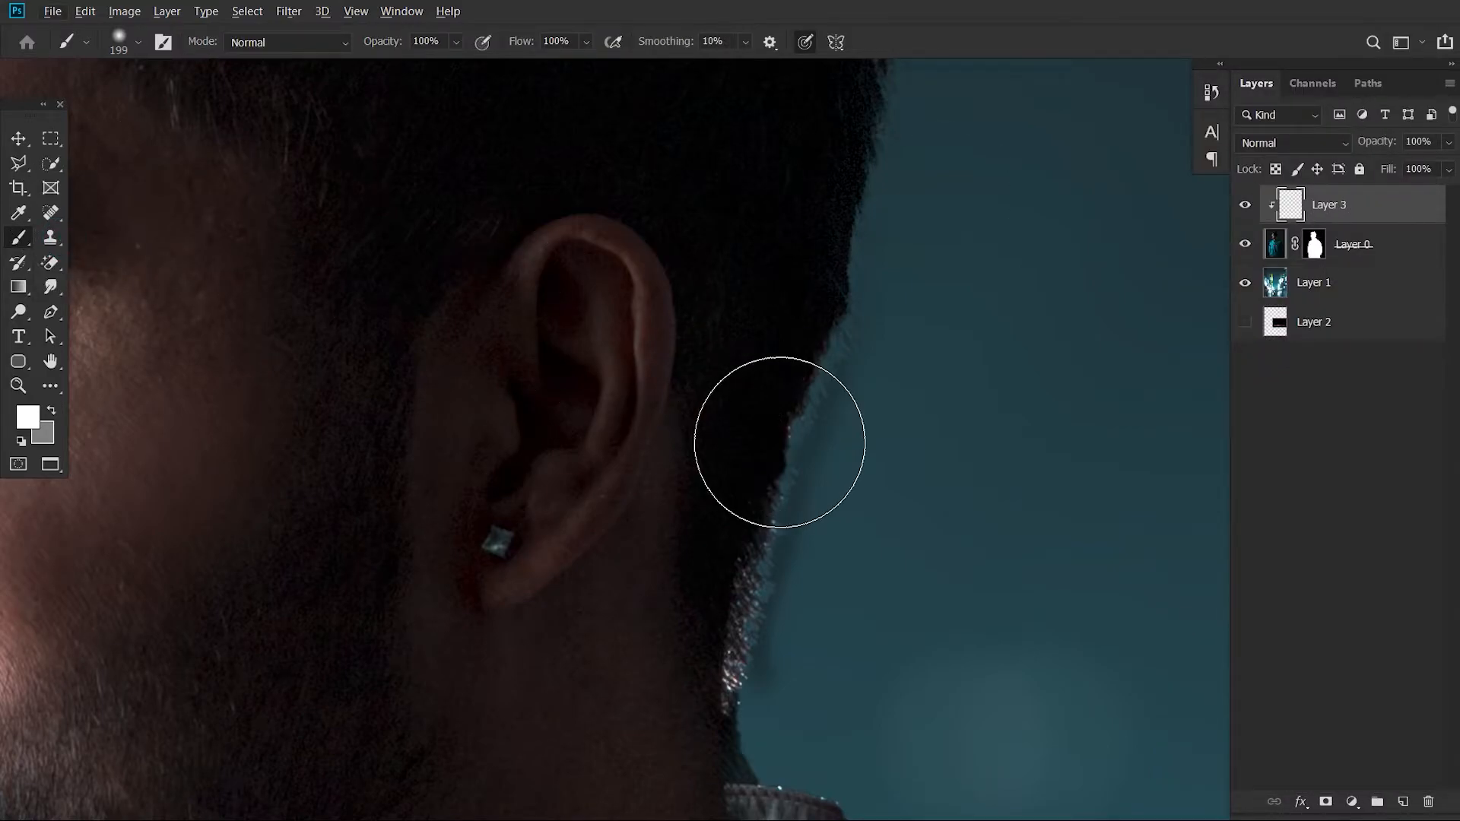
Try to paint over the bright hair edge behind the ear with a sampled dark hair color, brush size 75, and undo the strokes
{"action": "scroll", "coordinate": [864, 460], "scroll_direction": "up", "scroll_amount": 5}
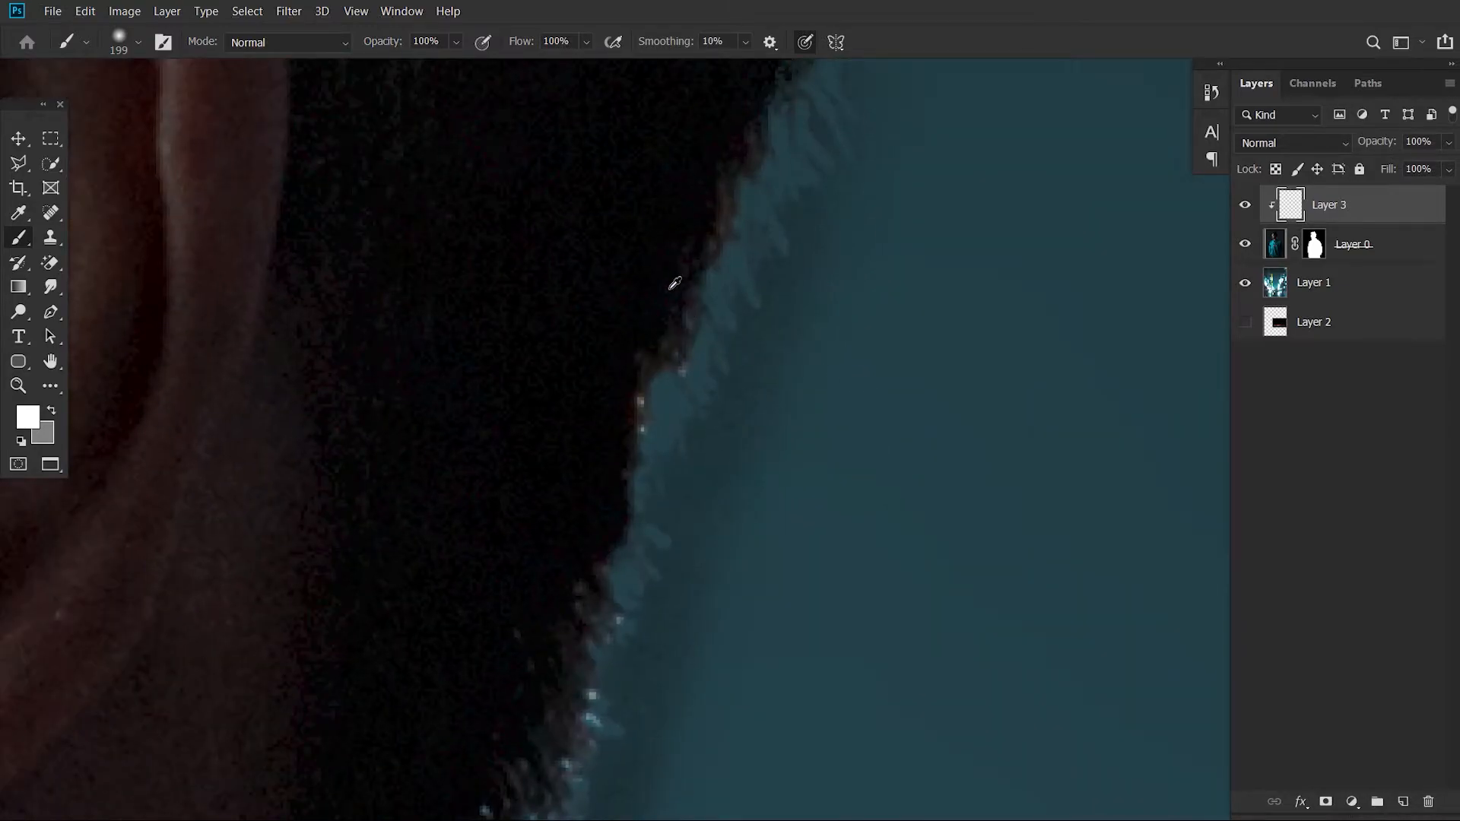
{"action": "left_click", "coordinate": [669, 284], "text": "alt"}
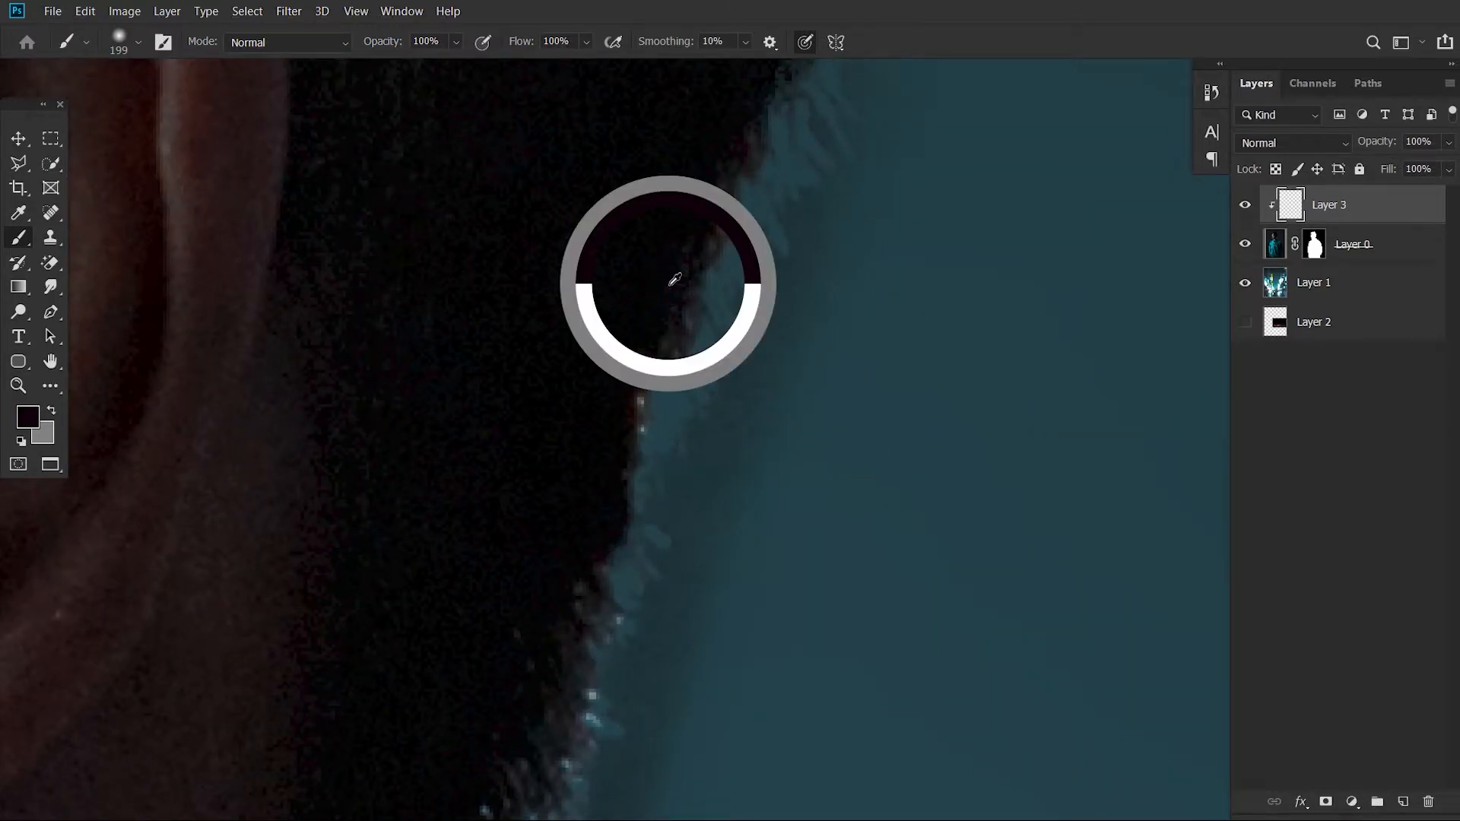
{"action": "left_click_drag", "start_coordinate": [824, 423], "coordinate": [547, 434]}
{"action": "scroll", "coordinate": [694, 407], "scroll_direction": "down", "scroll_amount": 4}
{"action": "left_click", "coordinate": [791, 215], "text": "alt"}
{"action": "mouse_move", "coordinate": [760, 312]}
{"action": "left_mouse_down"}
{"action": "mouse_move", "coordinate": [705, 458]}
{"action": "mouse_move", "coordinate": [673, 619]}
{"action": "mouse_move", "coordinate": [614, 728]}
{"action": "mouse_move", "coordinate": [695, 461]}
{"action": "left_mouse_up"}
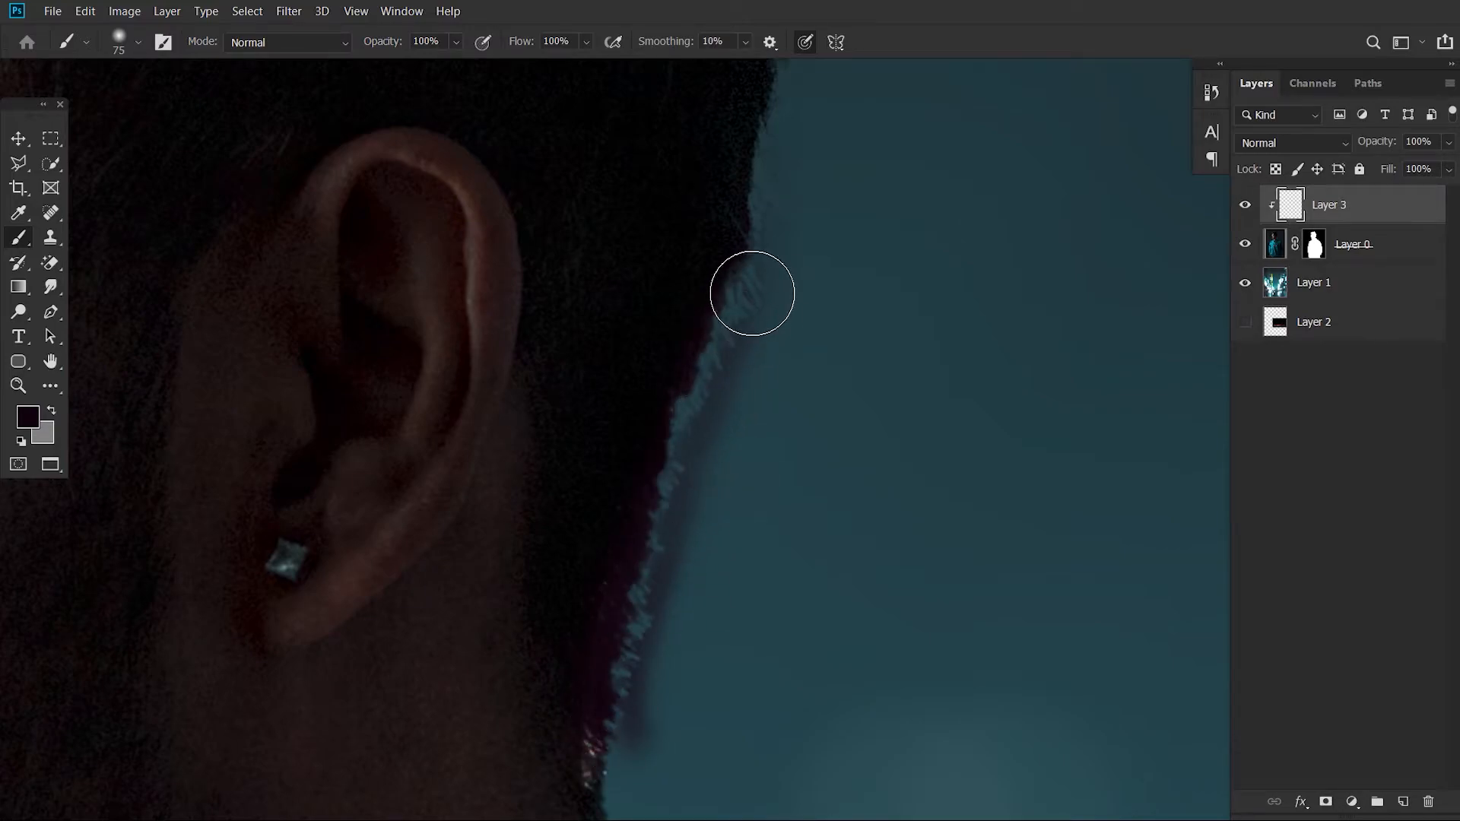
{"action": "key", "text": "ctrl+z"}
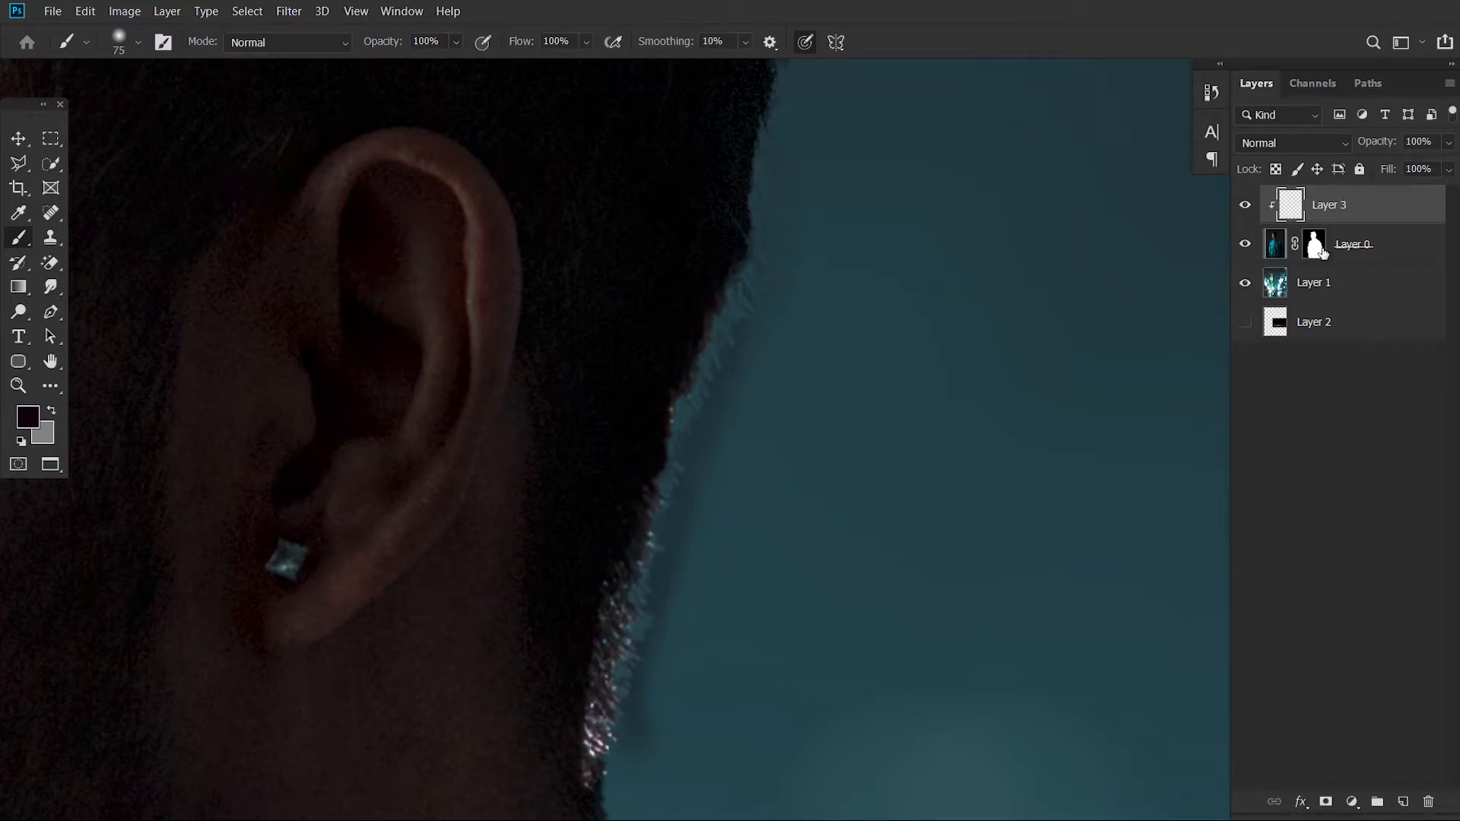
Paint black on the portrait layer's mask along the back of the hair and nape to remove the leftover fringe
{"action": "left_click", "coordinate": [1313, 245]}
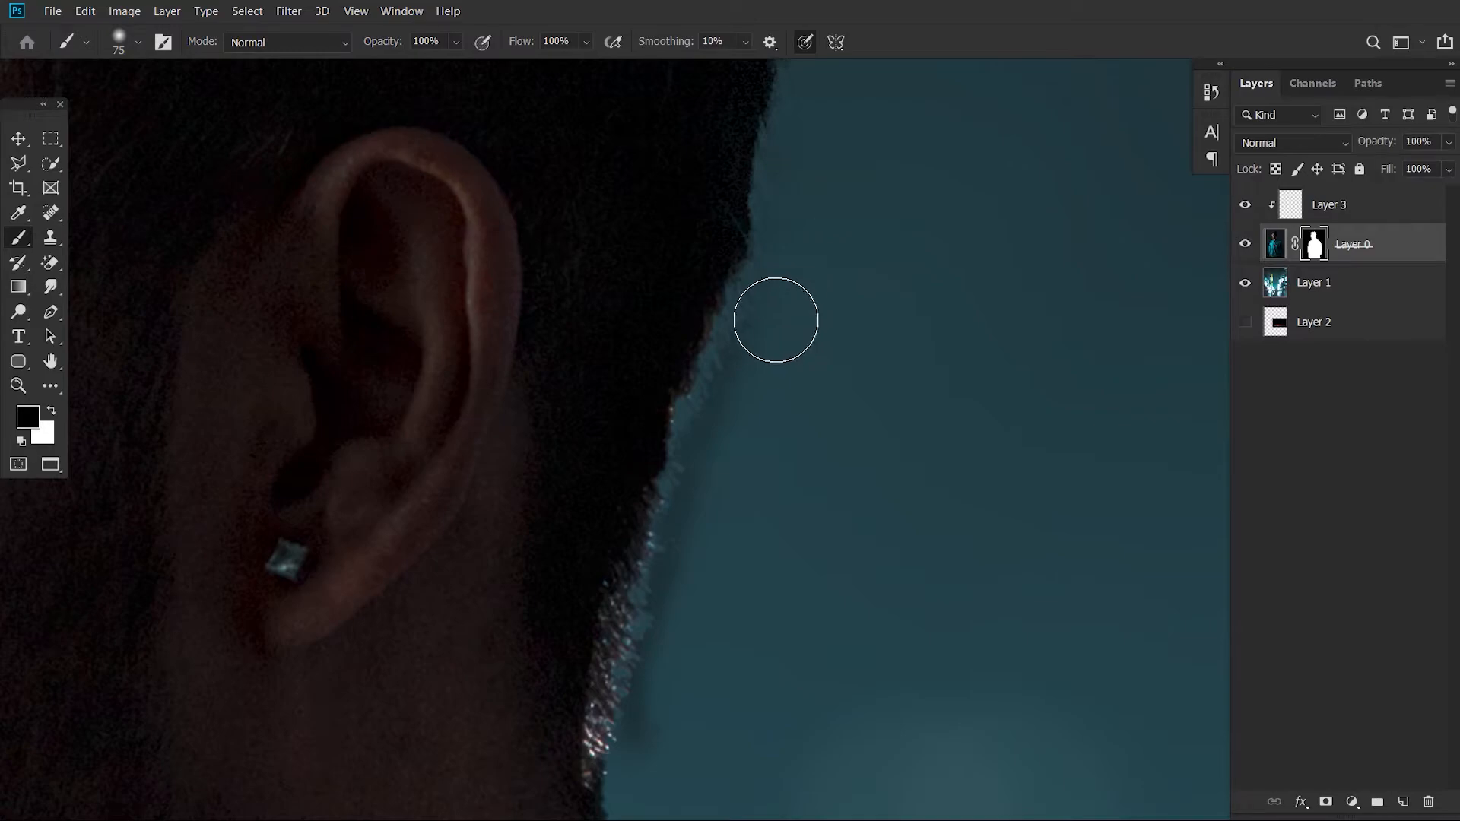
{"action": "left_click_drag", "start_coordinate": [704, 482], "coordinate": [651, 779]}
{"action": "scroll", "coordinate": [762, 404], "scroll_direction": "down", "scroll_amount": 6}
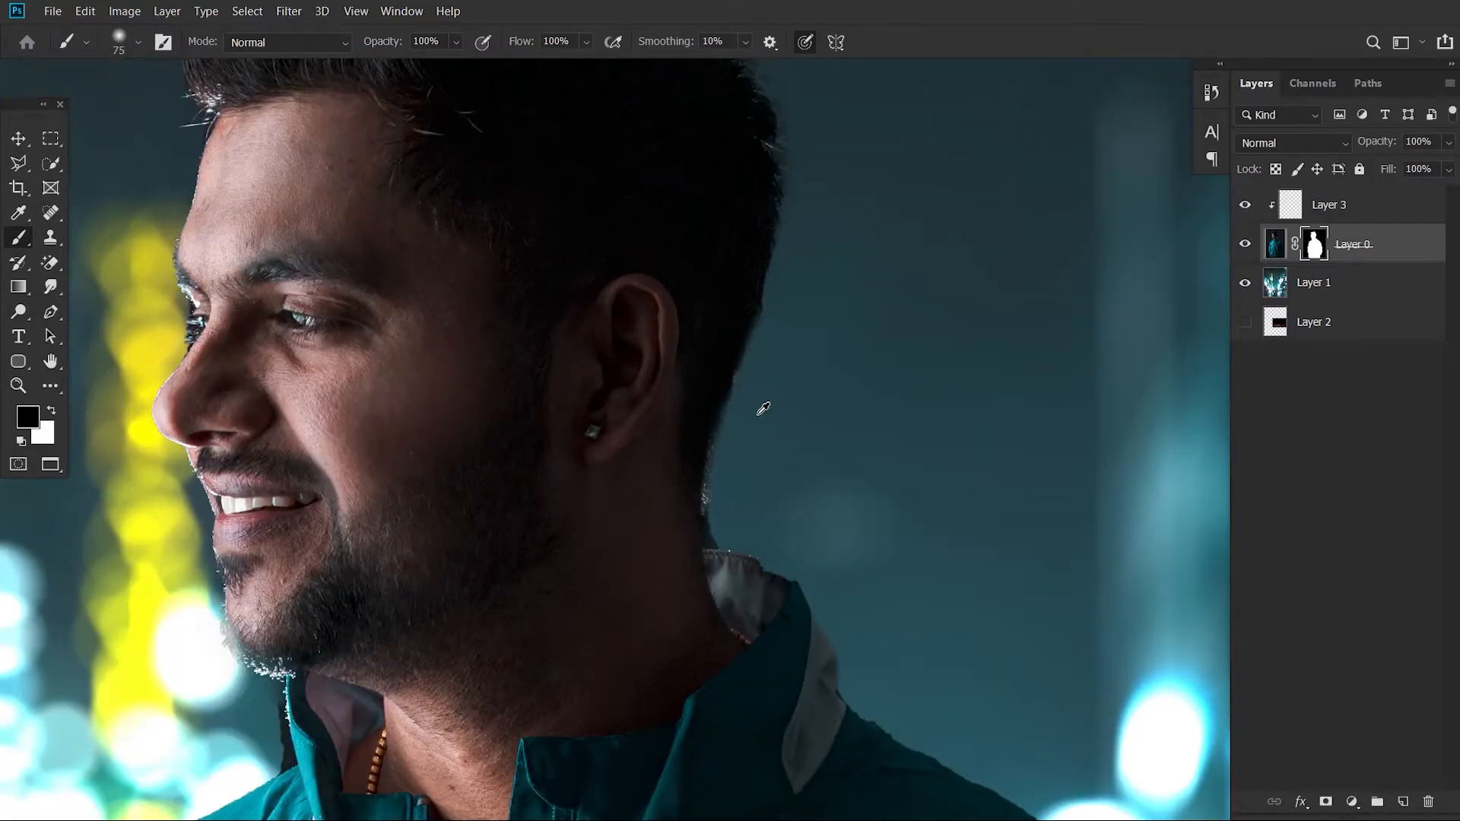
{"action": "scroll", "coordinate": [729, 427], "scroll_direction": "down", "scroll_amount": 4}
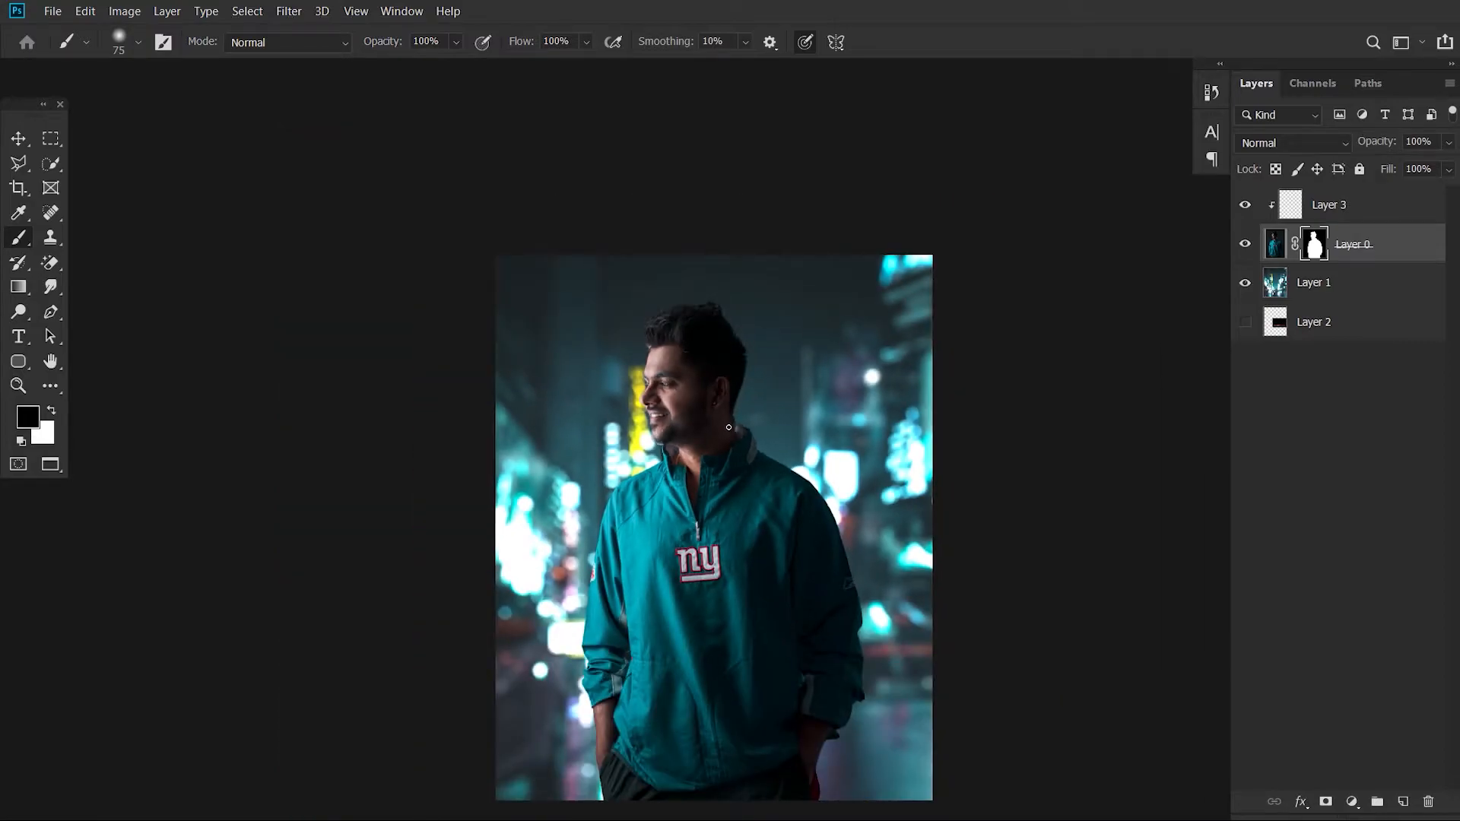
{"action": "scroll", "coordinate": [623, 701], "scroll_direction": "up", "scroll_amount": 1}
{"action": "scroll", "coordinate": [688, 588], "scroll_direction": "down", "scroll_amount": 1}
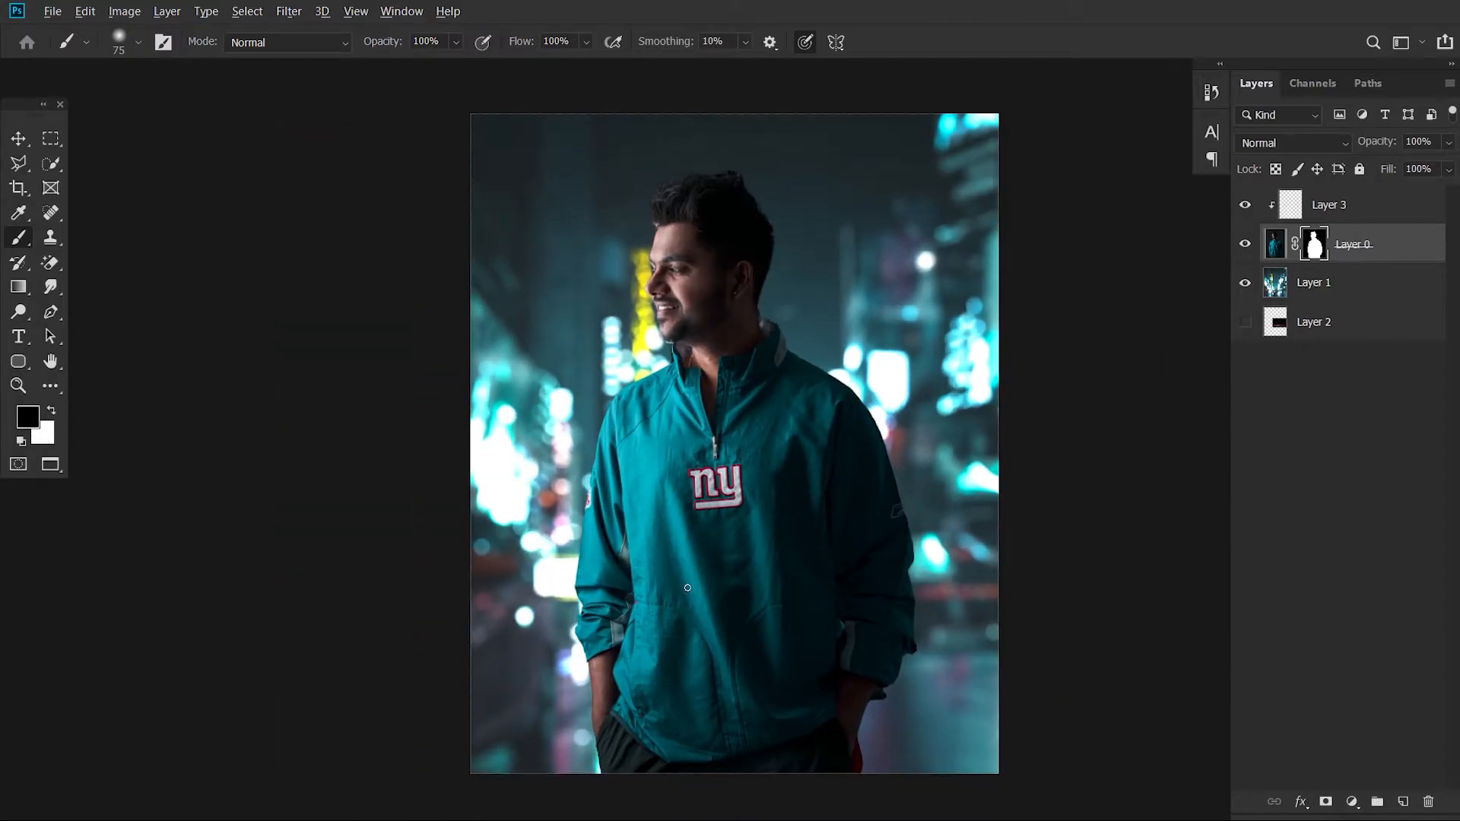
{"action": "scroll", "coordinate": [688, 587], "scroll_direction": "down", "scroll_amount": 1}
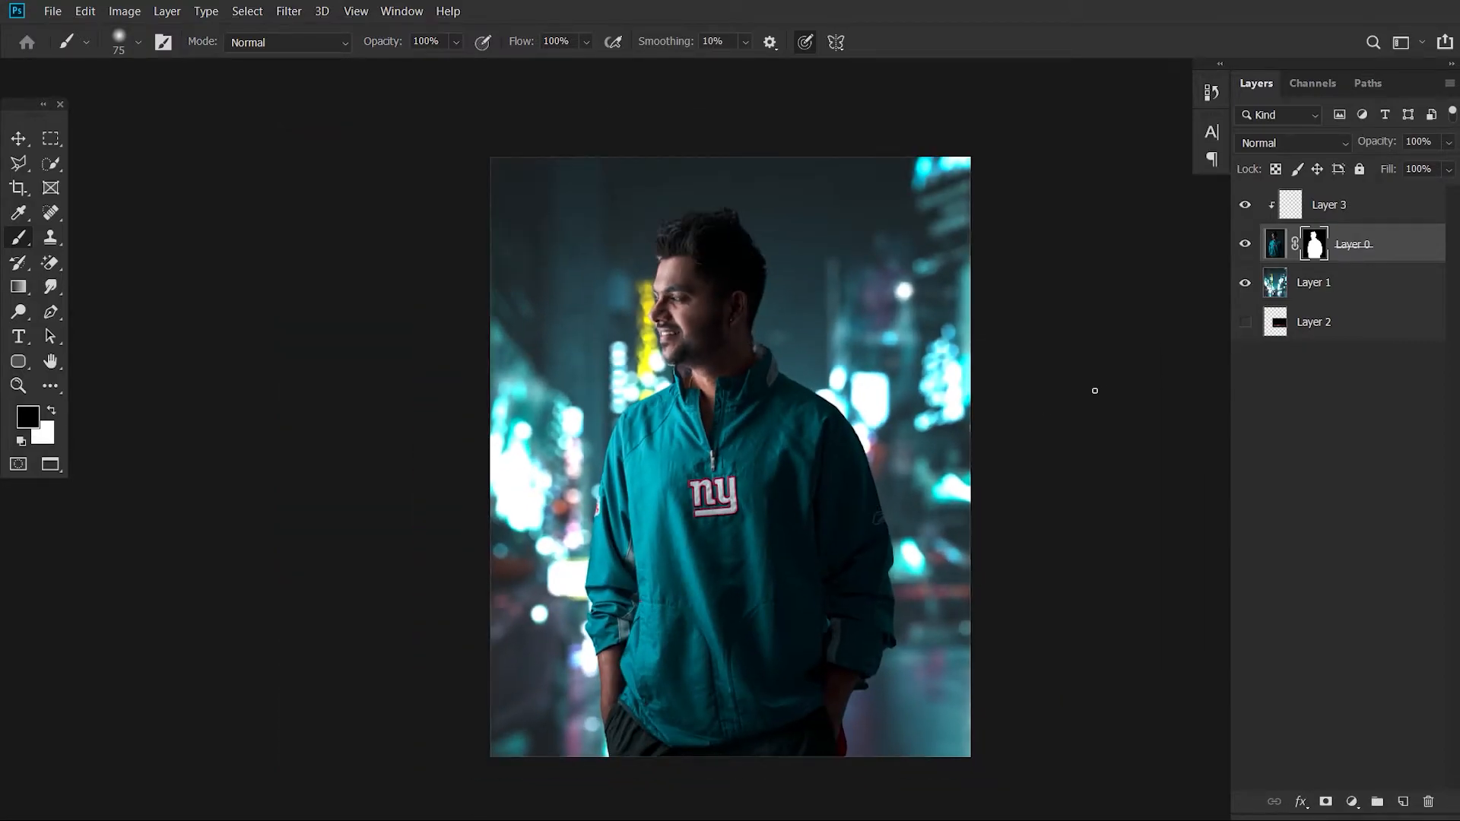
Move the hidden light-trail layer, Layer 2, to the top of the stack and release it from the clipping mask
{"action": "left_click", "coordinate": [1385, 296]}
{"action": "left_click_drag", "start_coordinate": [1344, 334], "coordinate": [1344, 196]}
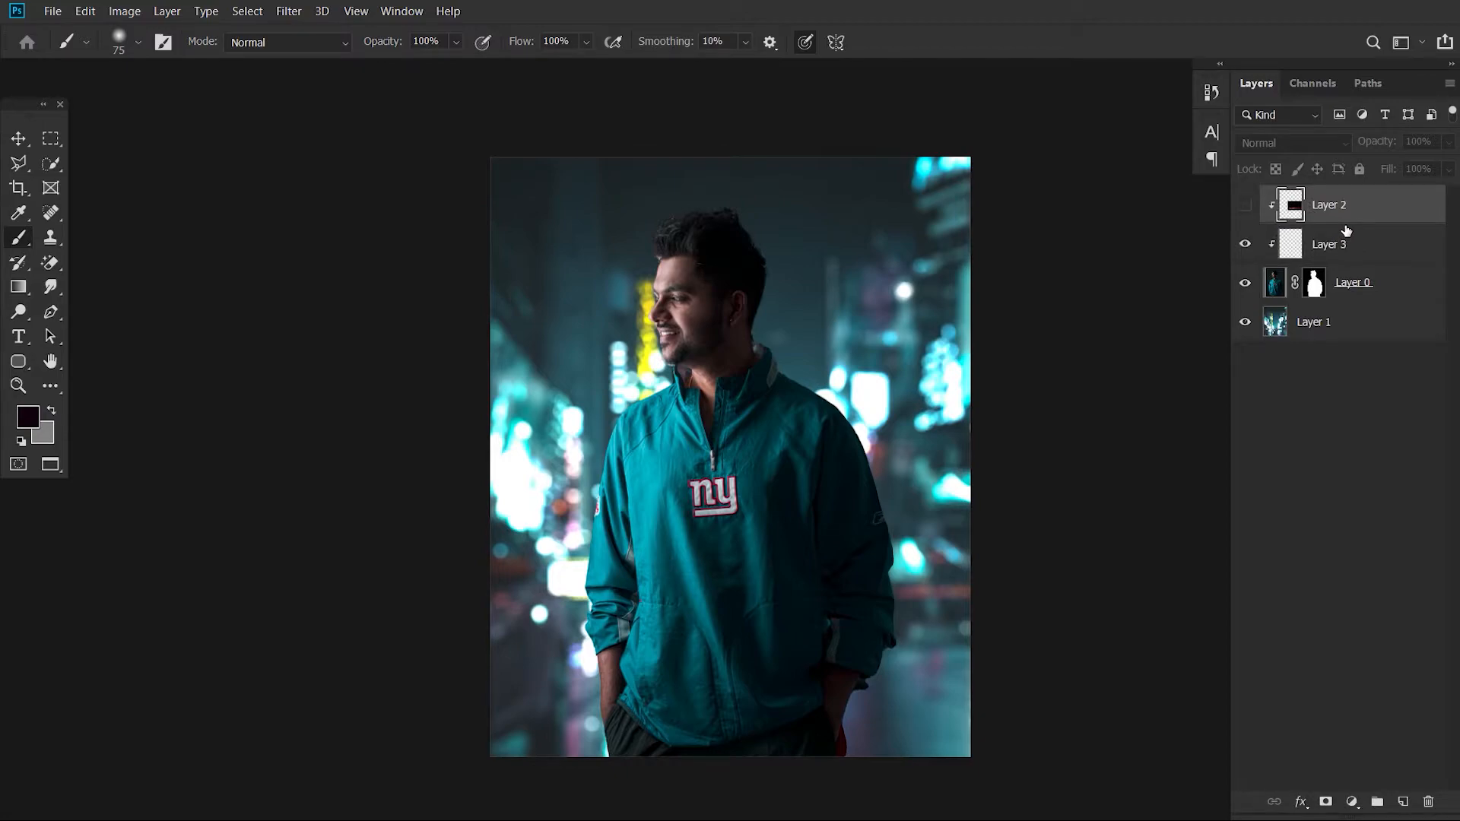
{"action": "left_click", "coordinate": [1359, 221], "text": "alt"}
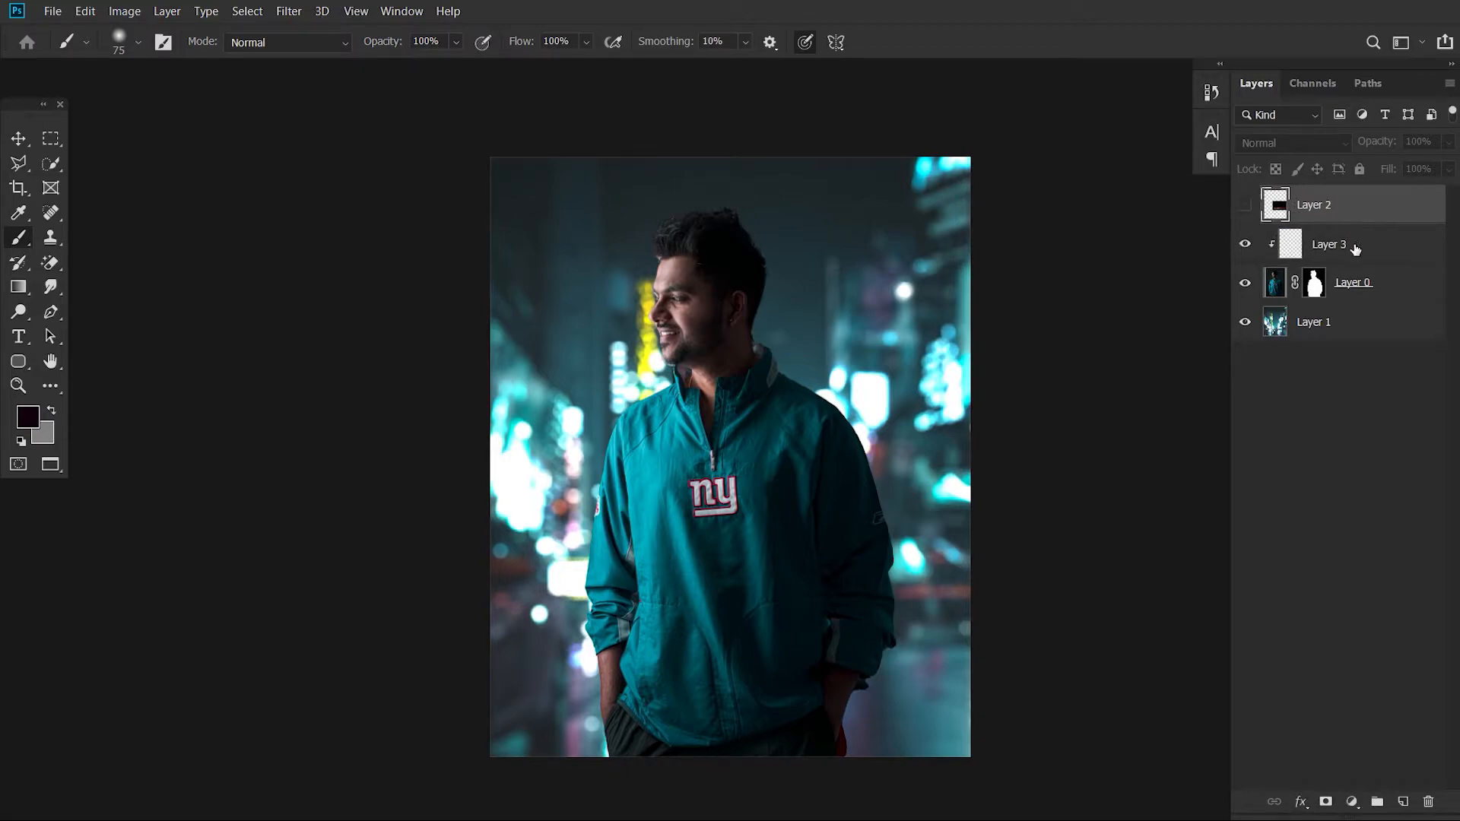
Show the light-trail layer and set its blend mode to Screen
{"action": "left_click", "coordinate": [1247, 206]}
{"action": "left_click", "coordinate": [1309, 144]}
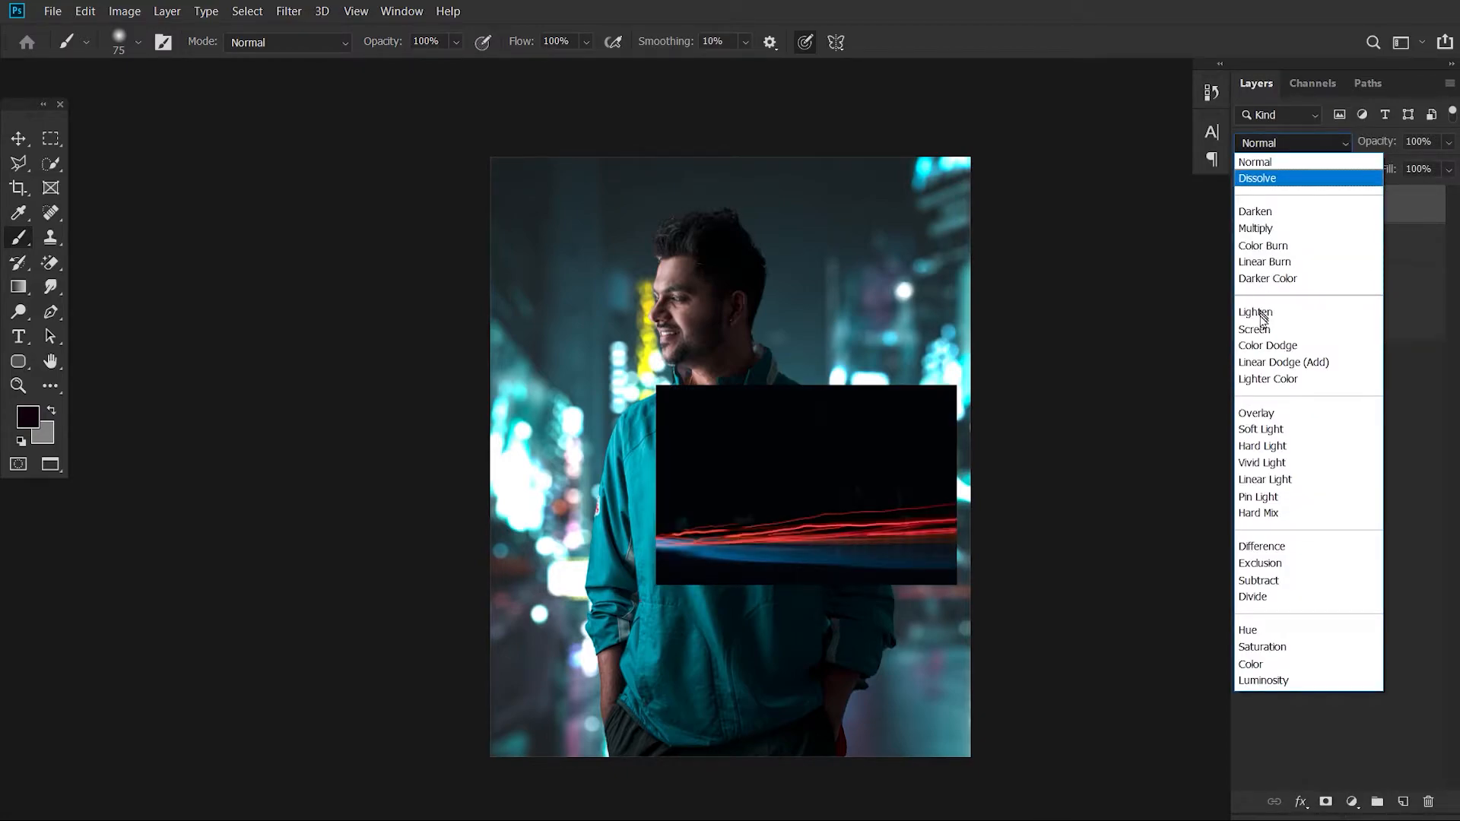
{"action": "left_click", "coordinate": [1260, 327]}
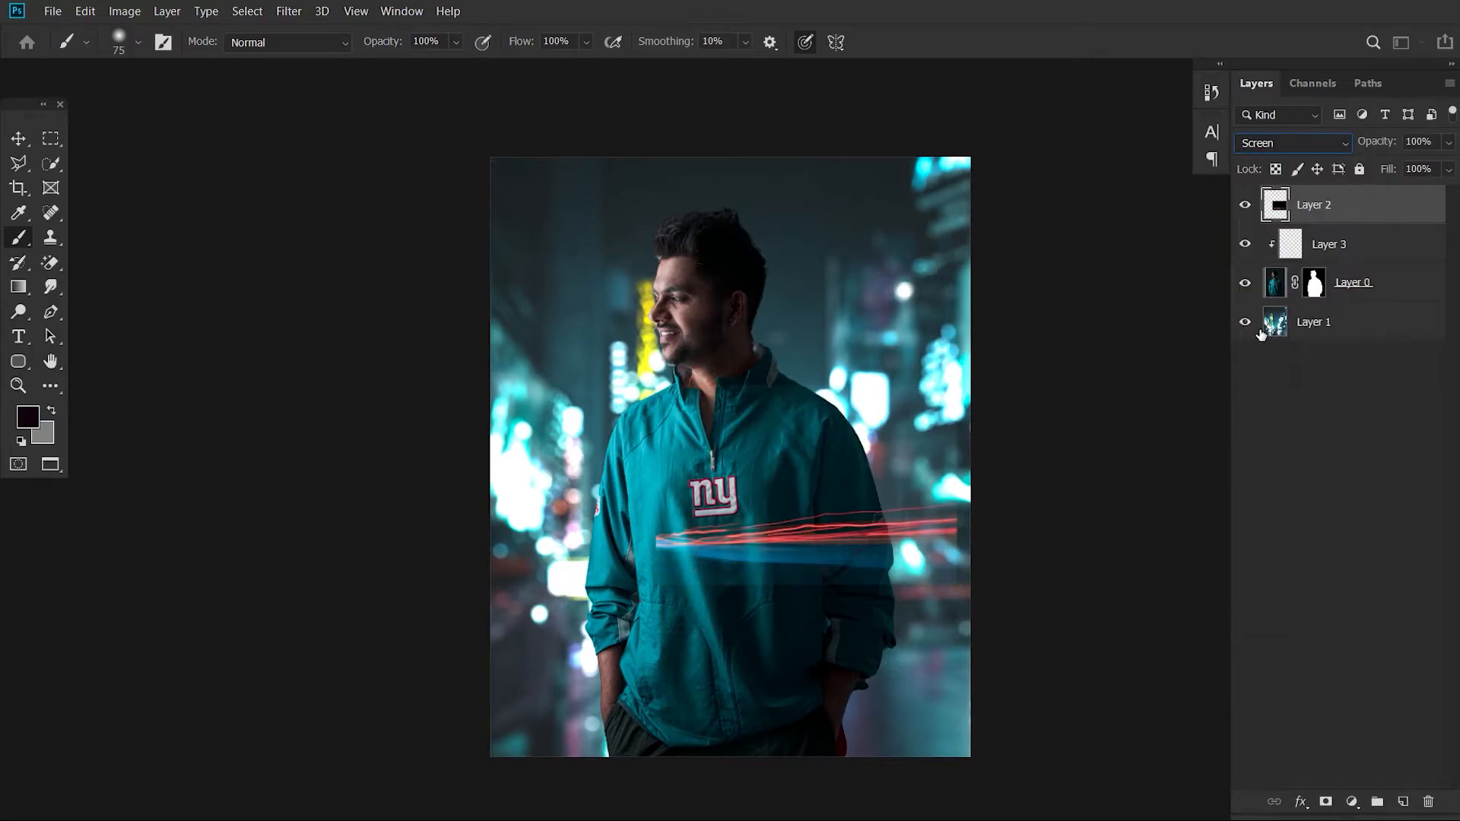
Apply Levels to the light-trail layer with the black input level set to 18
{"action": "left_click", "coordinate": [131, 16]}
{"action": "mouse_move", "coordinate": [152, 56]}
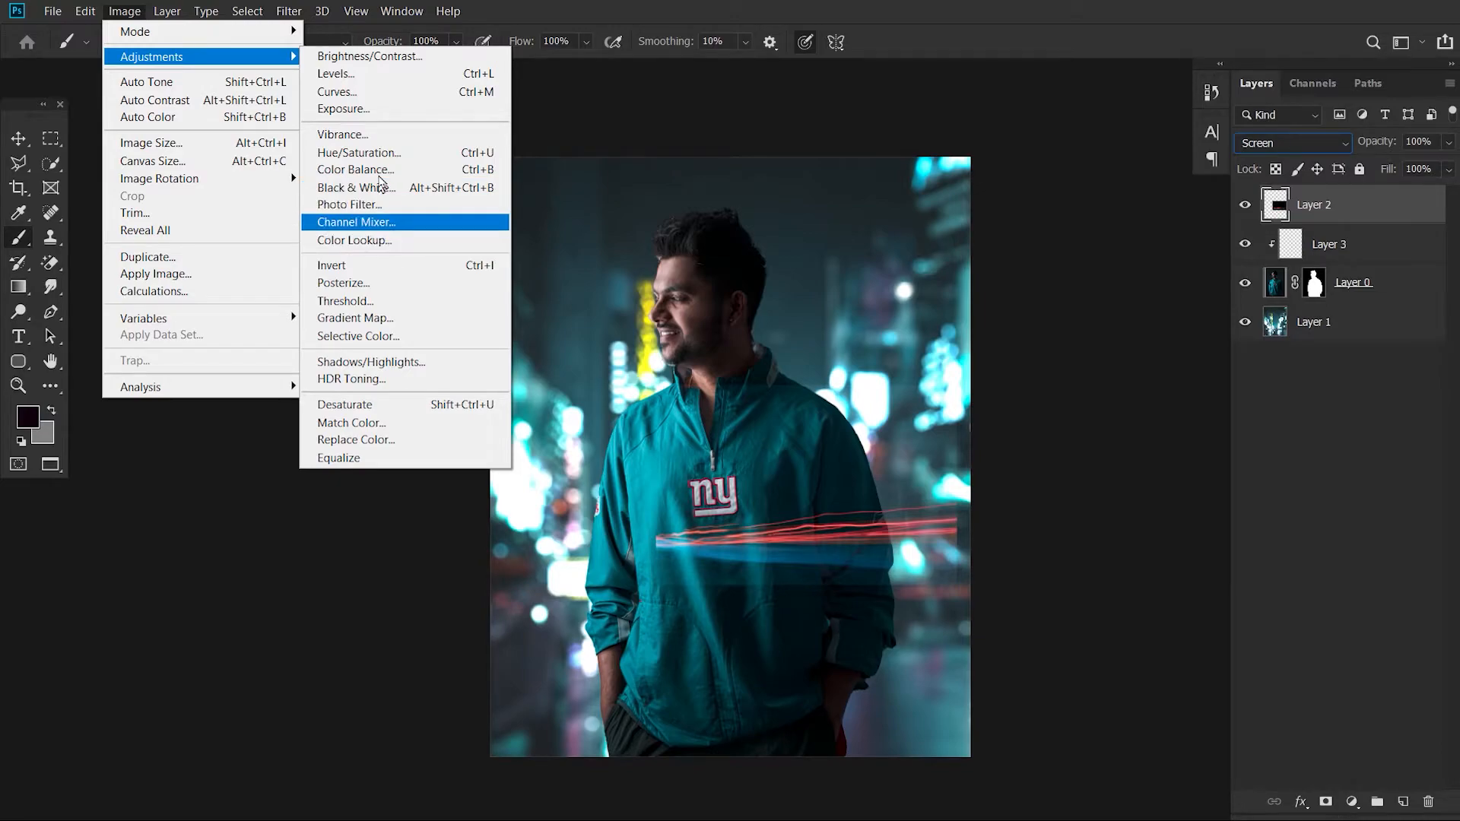
{"action": "left_click", "coordinate": [381, 73]}
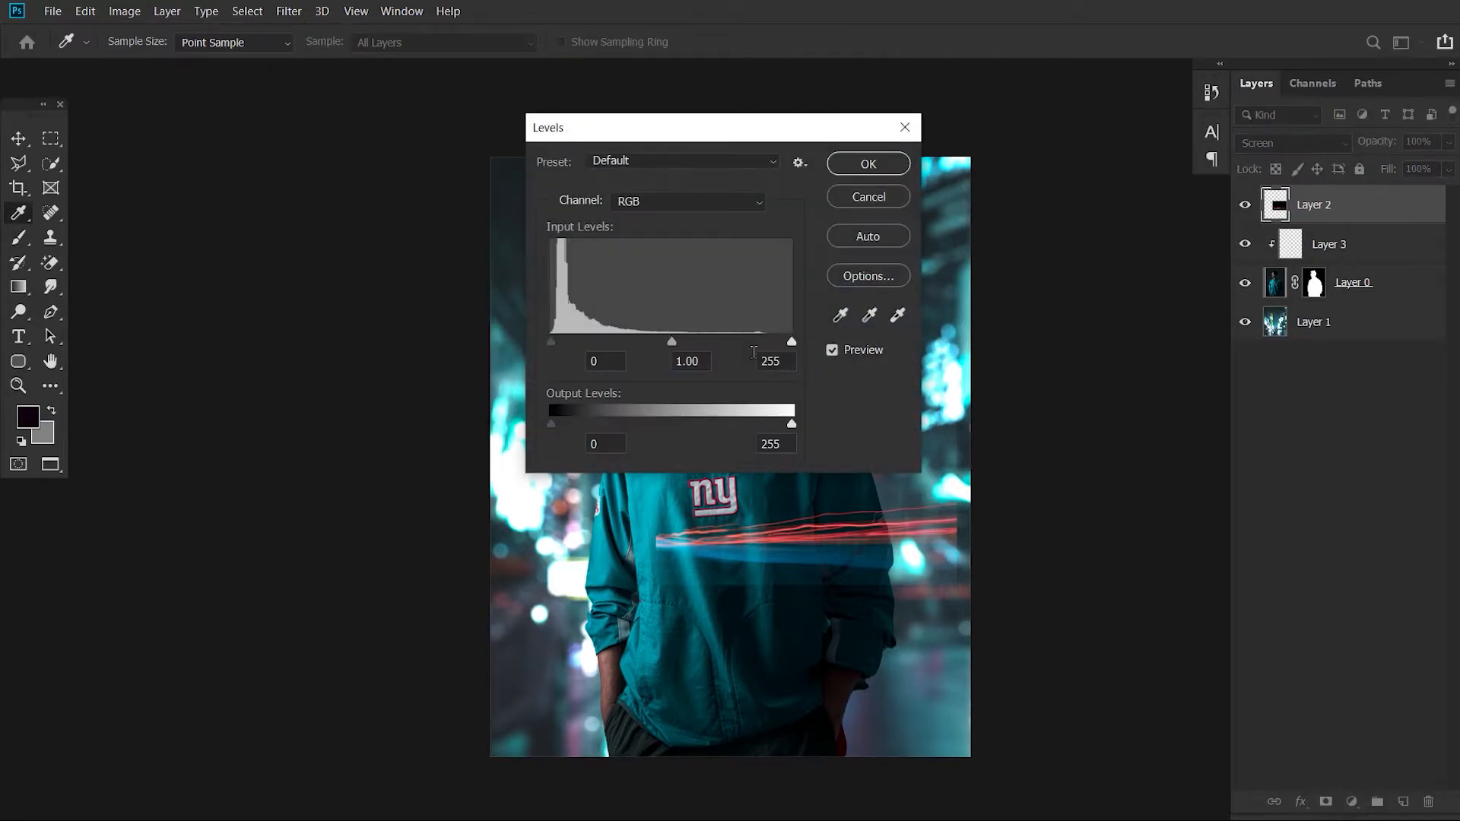
{"action": "left_click_drag", "start_coordinate": [551, 343], "coordinate": [564, 343]}
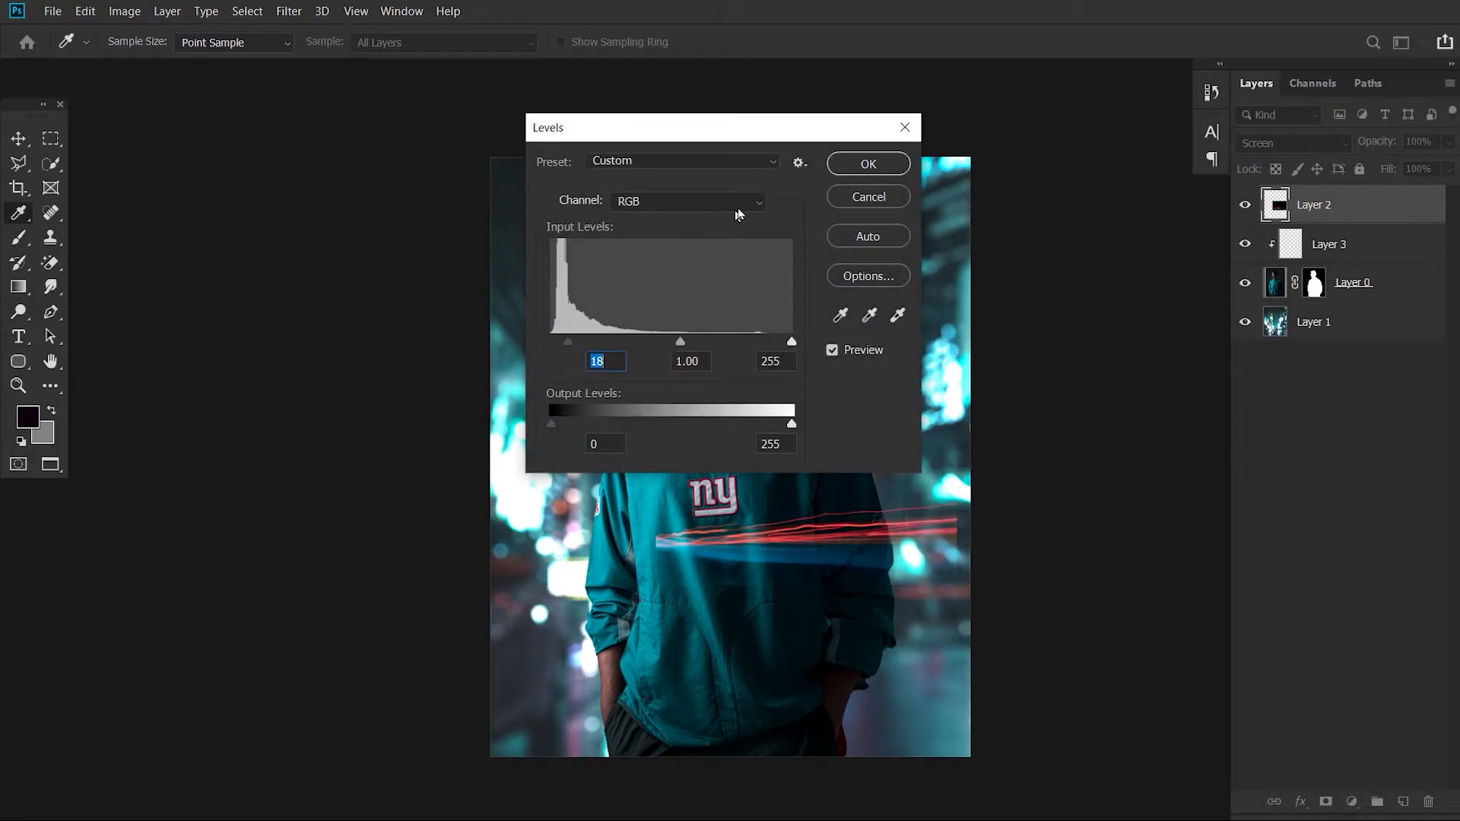
{"action": "left_click", "coordinate": [852, 168]}
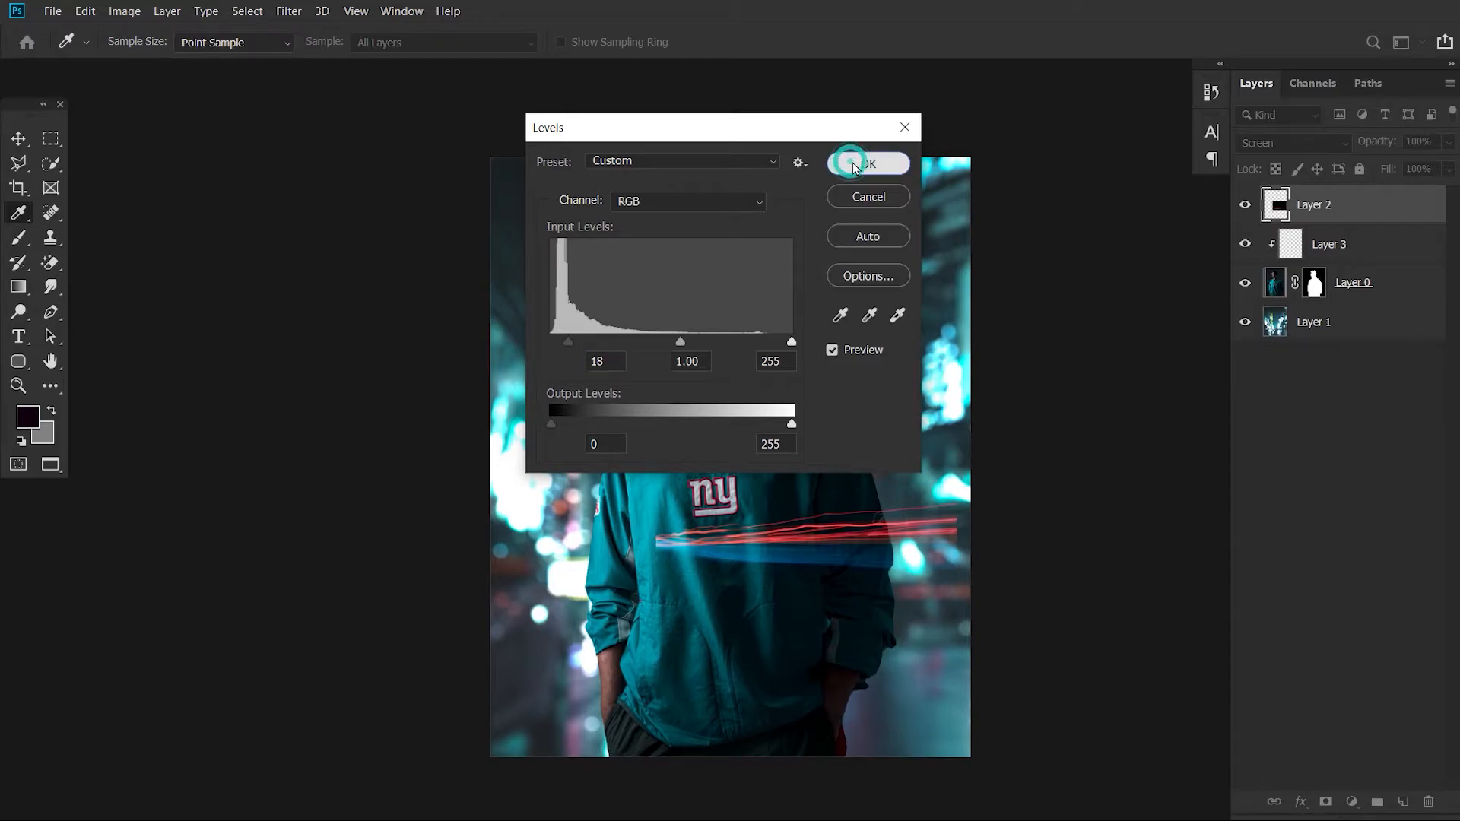
{"action": "key", "text": "b"}
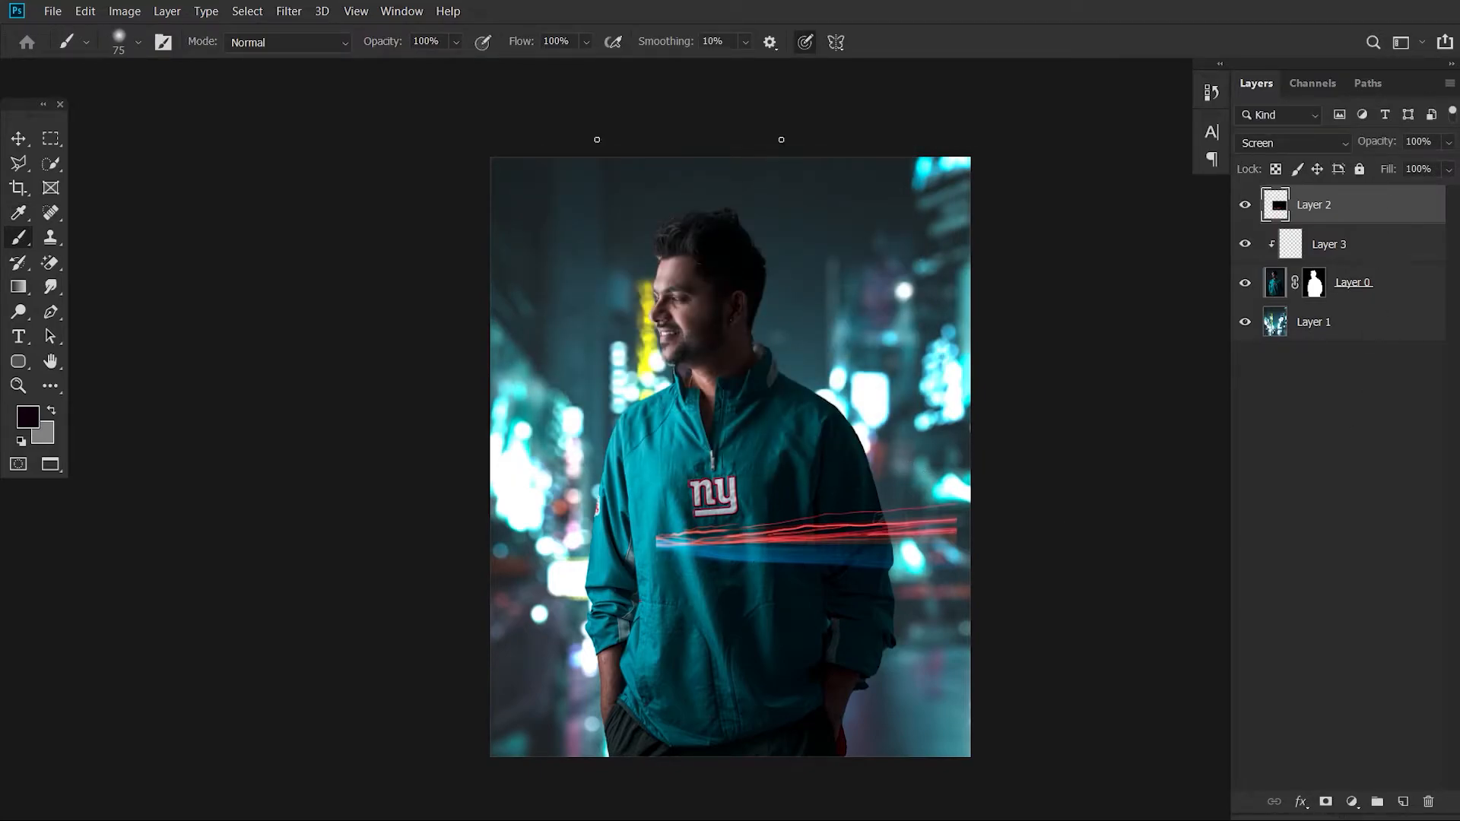
Scale the light trails to about 270.77%, rotate them 10.80 degrees and place them across the man's lower body, using temporary transform controls
{"action": "left_click", "coordinate": [20, 142]}
{"action": "left_click", "coordinate": [282, 48]}
{"action": "left_click_drag", "start_coordinate": [956, 584], "coordinate": [1401, 768]}
{"action": "left_click_drag", "start_coordinate": [1073, 352], "coordinate": [1125, 362]}
{"action": "mouse_move", "coordinate": [869, 768]}
{"action": "left_mouse_down"}
{"action": "mouse_move", "coordinate": [857, 725]}
{"action": "mouse_move", "coordinate": [689, 686]}
{"action": "mouse_move", "coordinate": [659, 700]}
{"action": "left_mouse_up"}
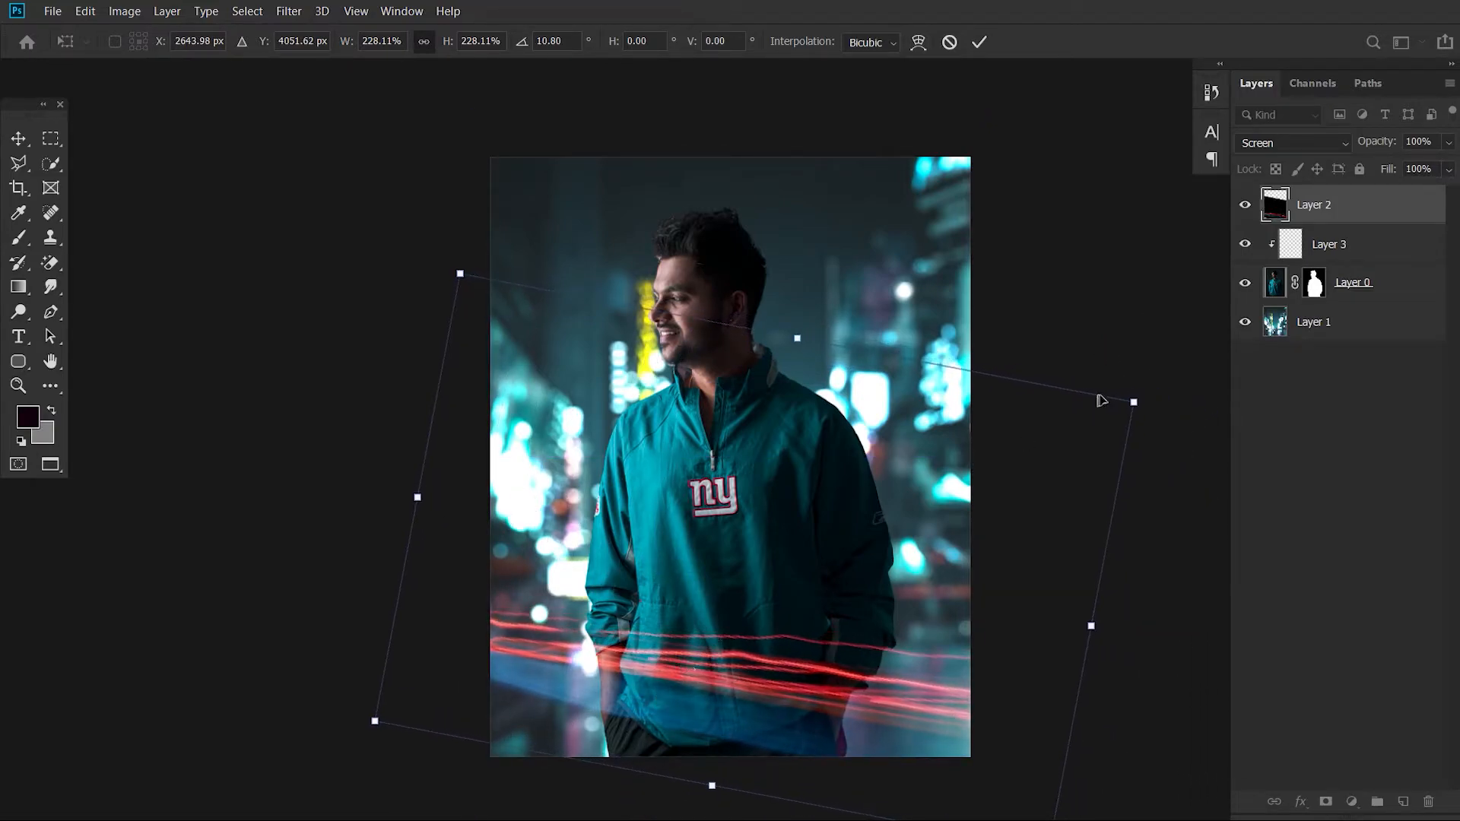
{"action": "mouse_move", "coordinate": [1138, 400]}
{"action": "left_mouse_down"}
{"action": "mouse_move", "coordinate": [1247, 358]}
{"action": "mouse_move", "coordinate": [1206, 436]}
{"action": "left_mouse_up"}
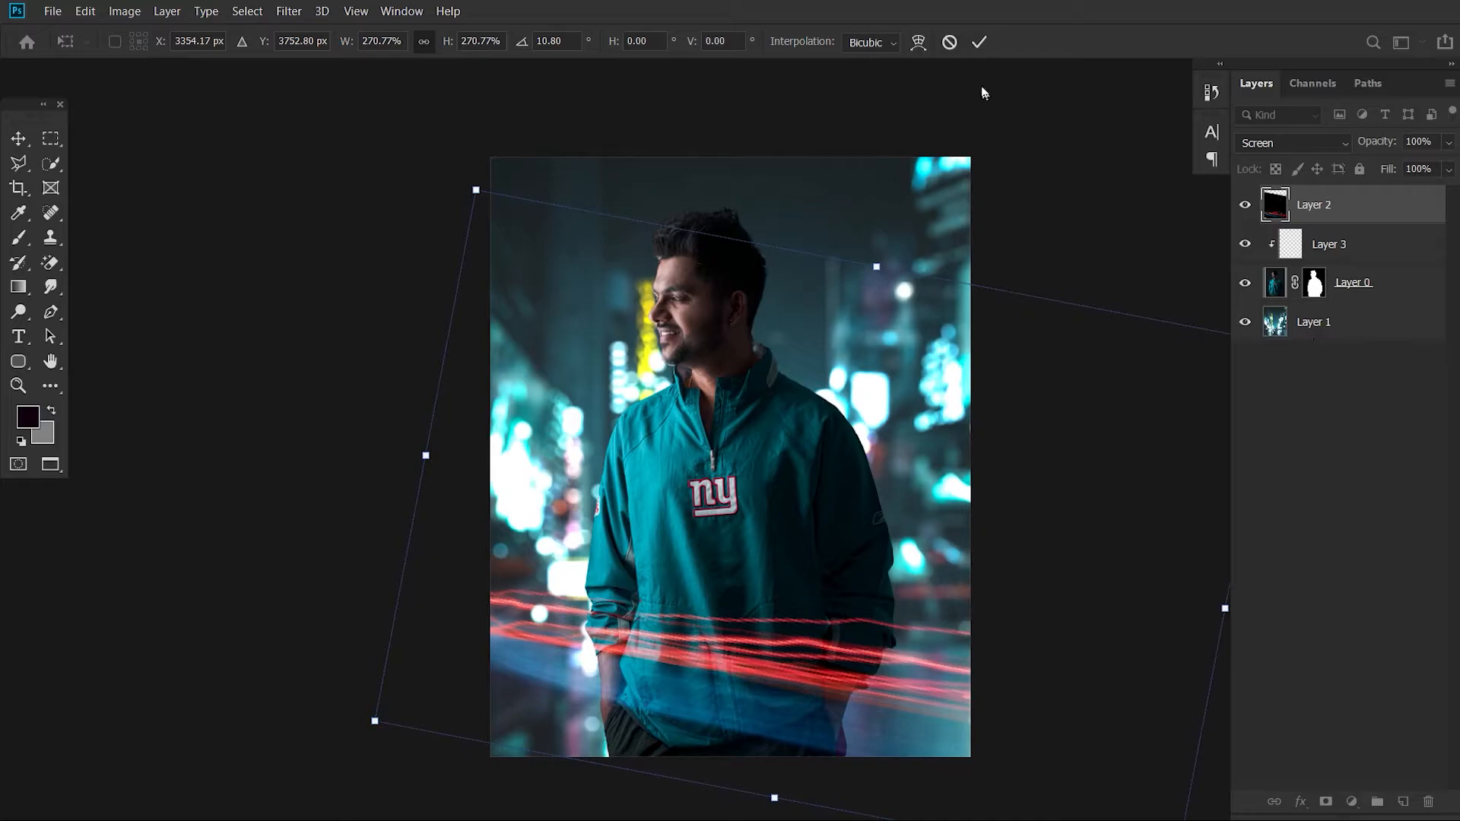
{"action": "left_click", "coordinate": [980, 42]}
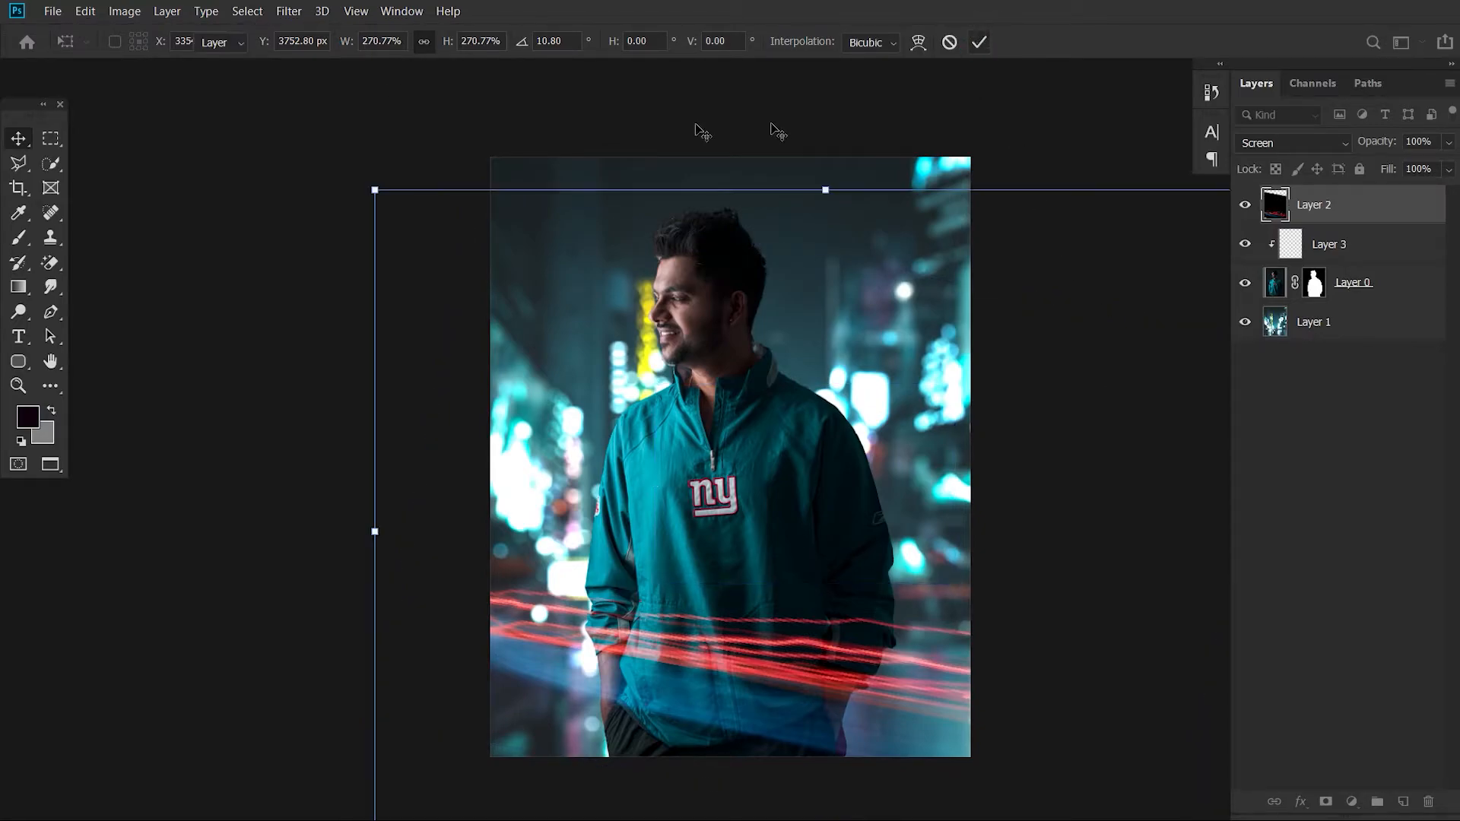
{"action": "left_click", "coordinate": [322, 43]}
Add a Hue/Saturation adjustment clipped to the light-trail layer, with Hue +180 and Saturation +100
{"action": "left_click", "coordinate": [1354, 803]}
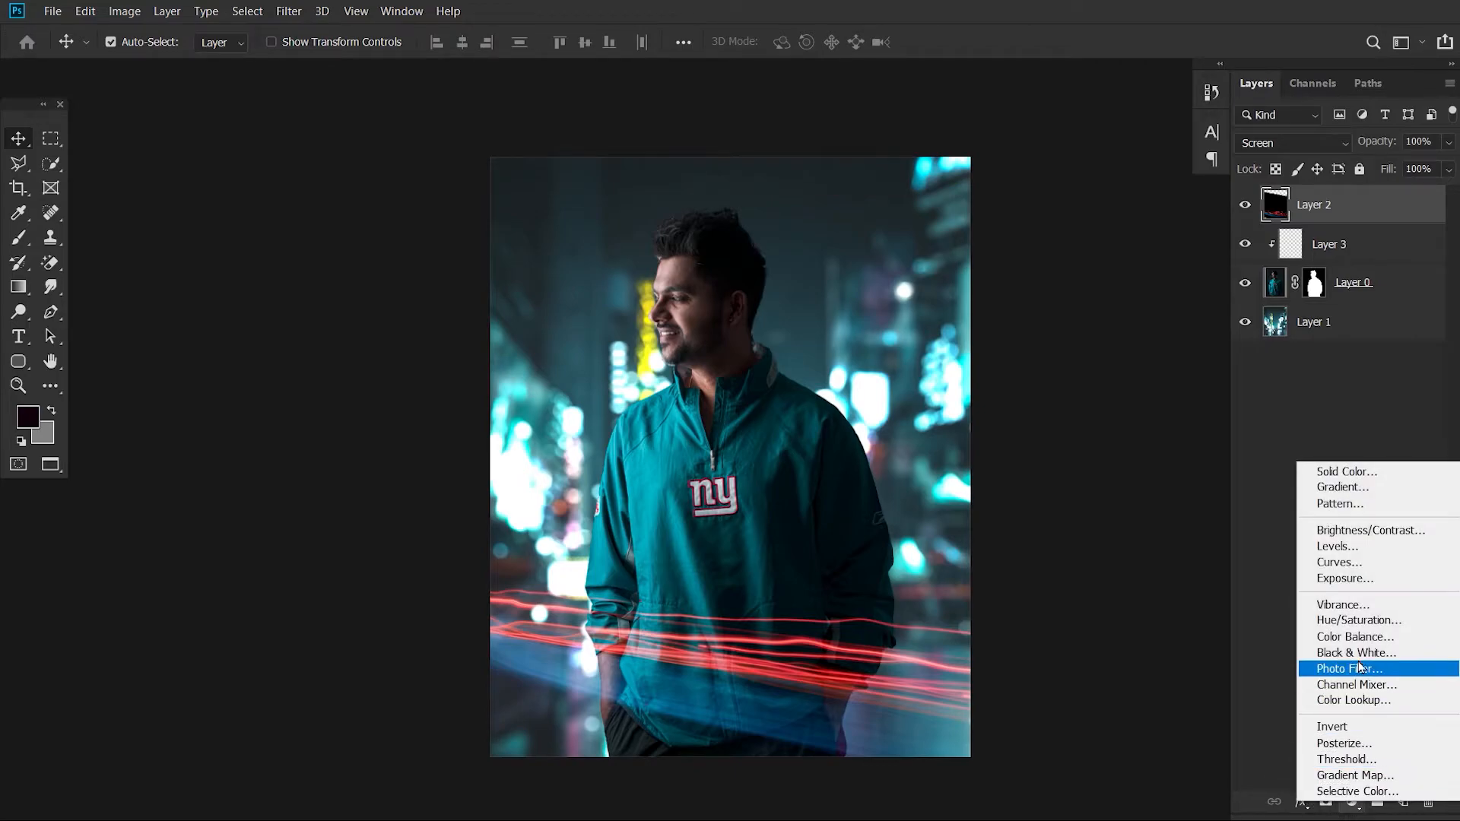
{"action": "left_click", "coordinate": [1360, 616]}
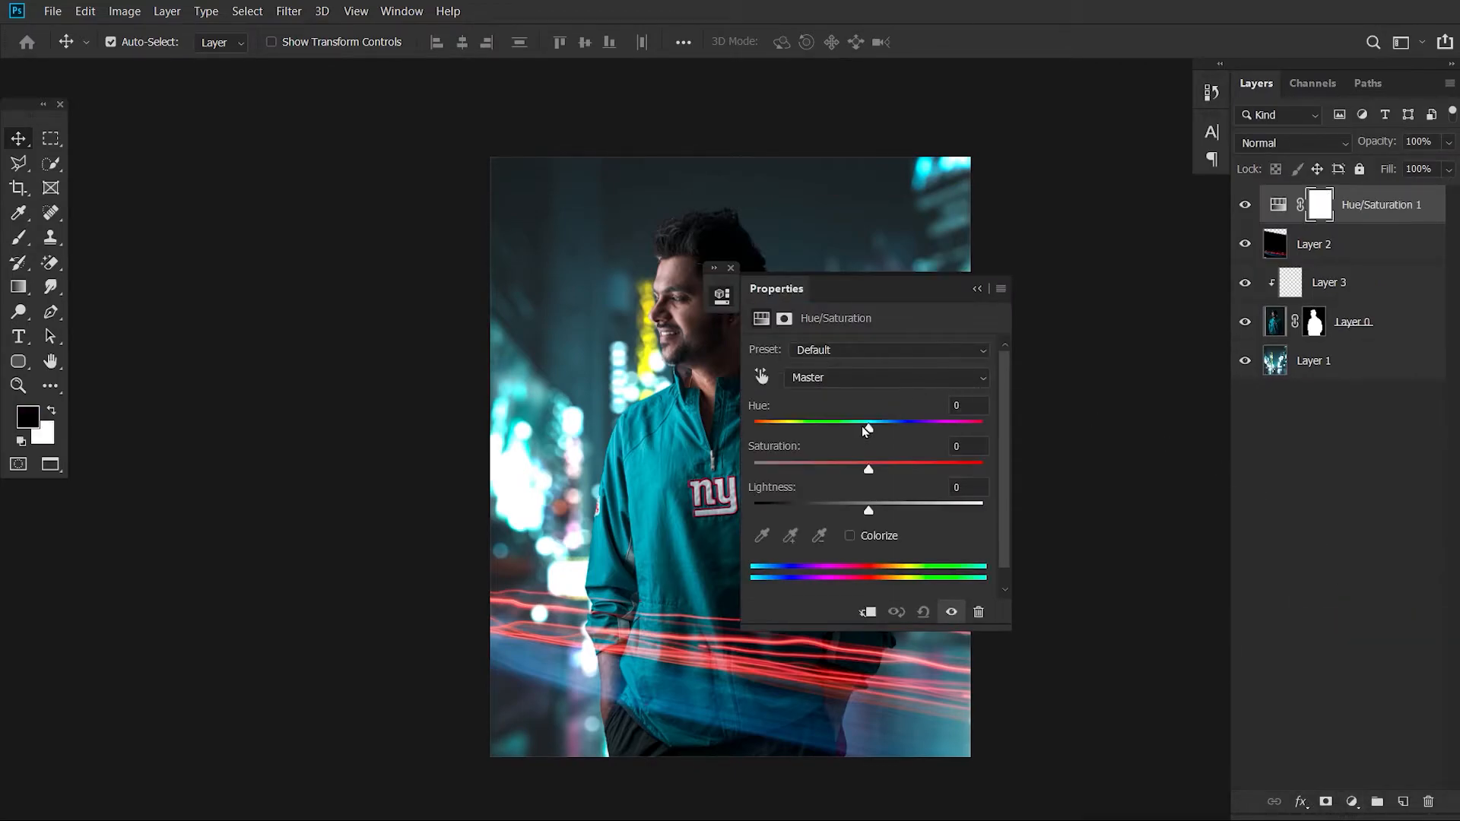
{"action": "left_click", "coordinate": [868, 611]}
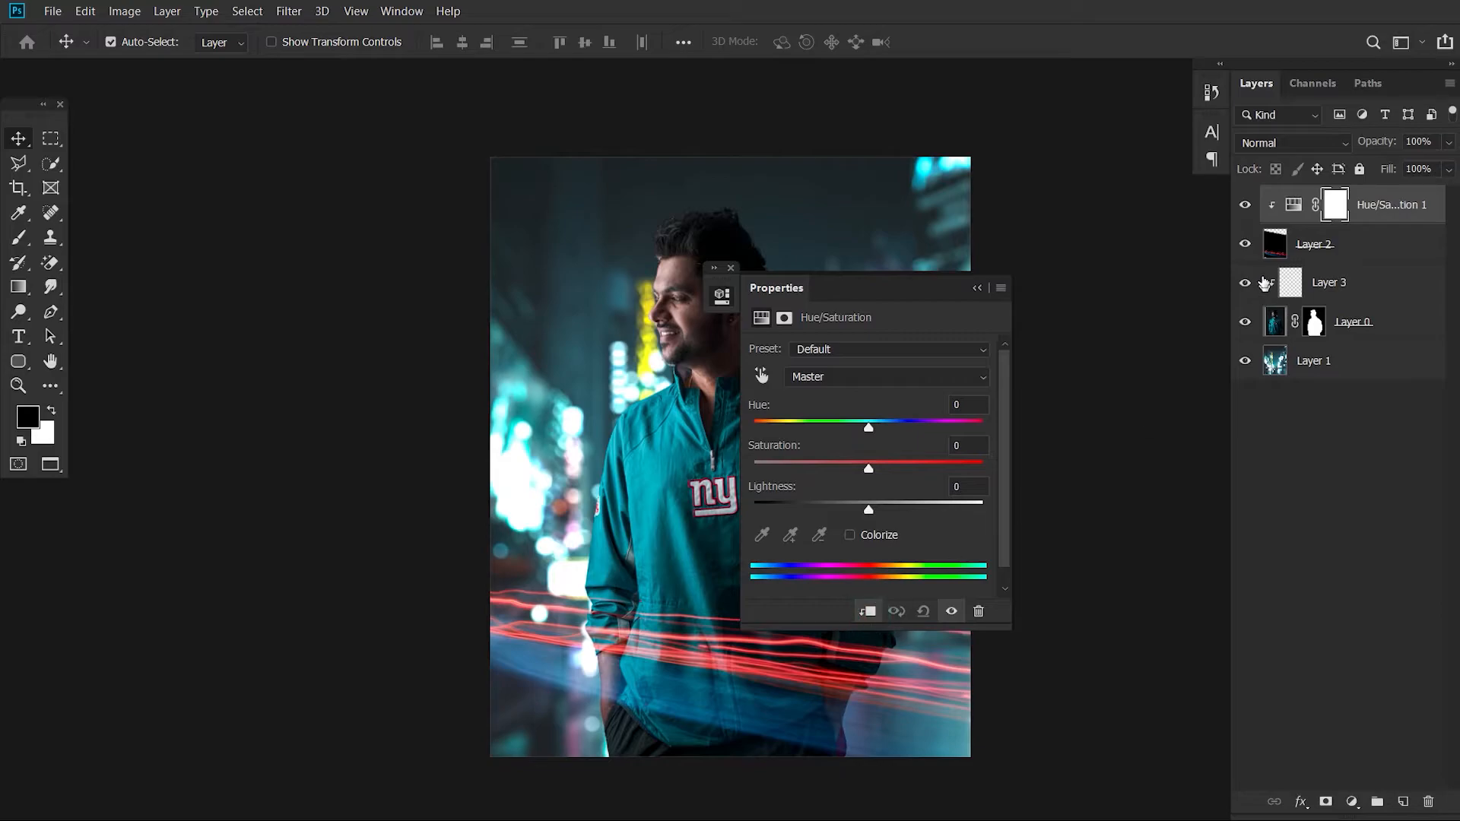
{"action": "left_click_drag", "start_coordinate": [868, 430], "coordinate": [1000, 441]}
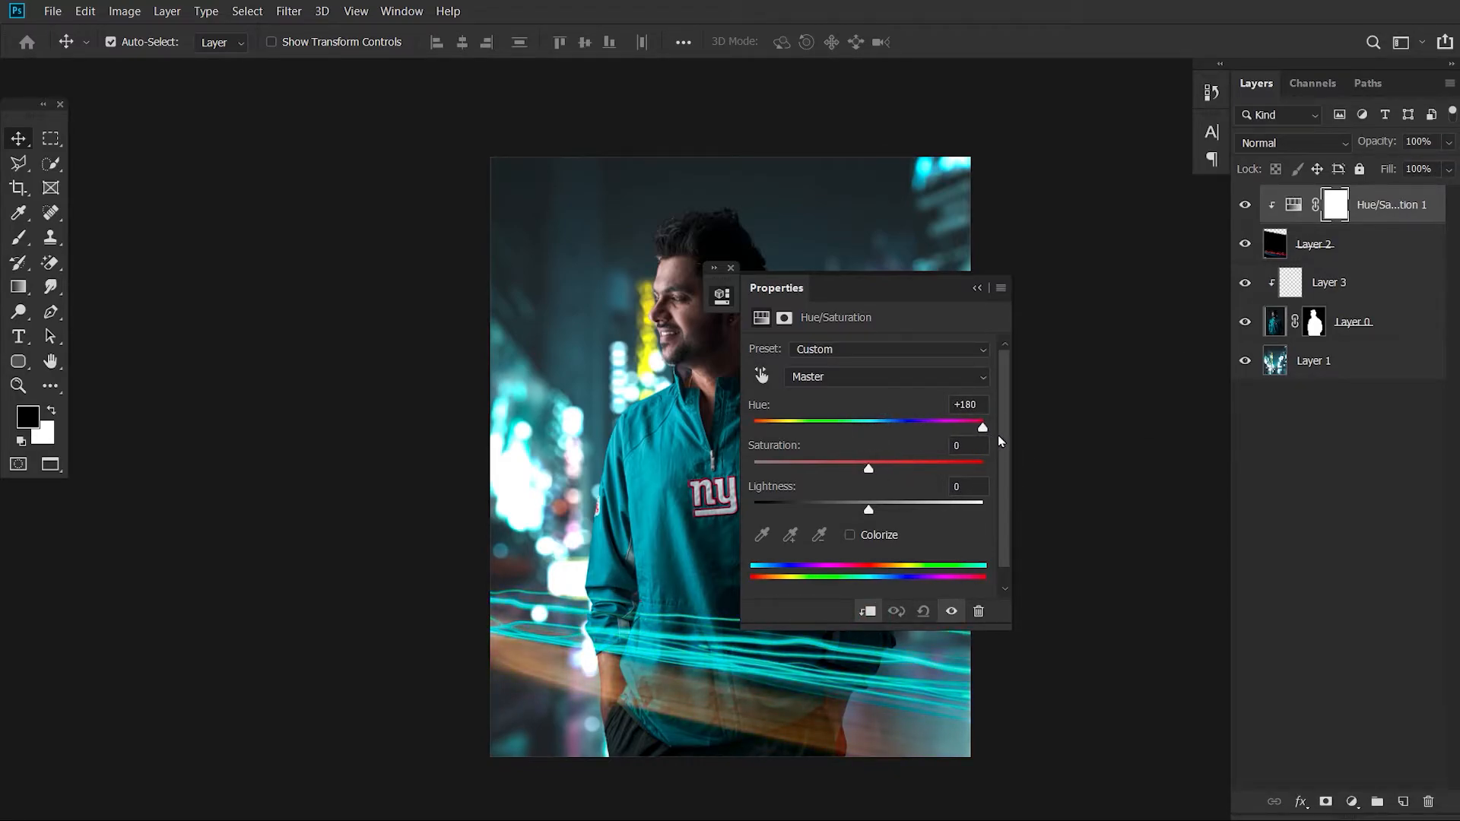
{"action": "left_click_drag", "start_coordinate": [903, 469], "coordinate": [1010, 474]}
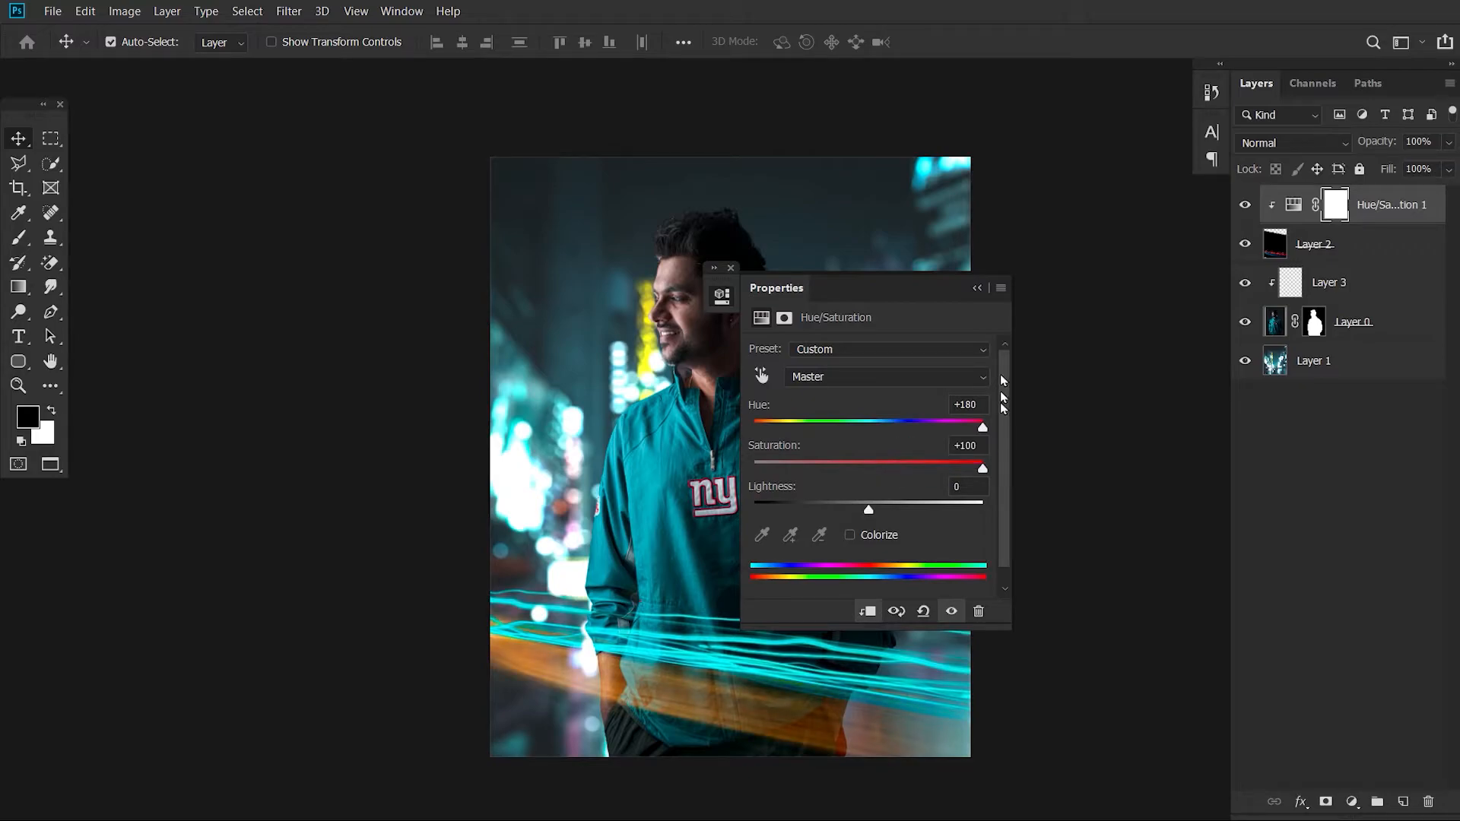
{"action": "left_click", "coordinate": [977, 290]}
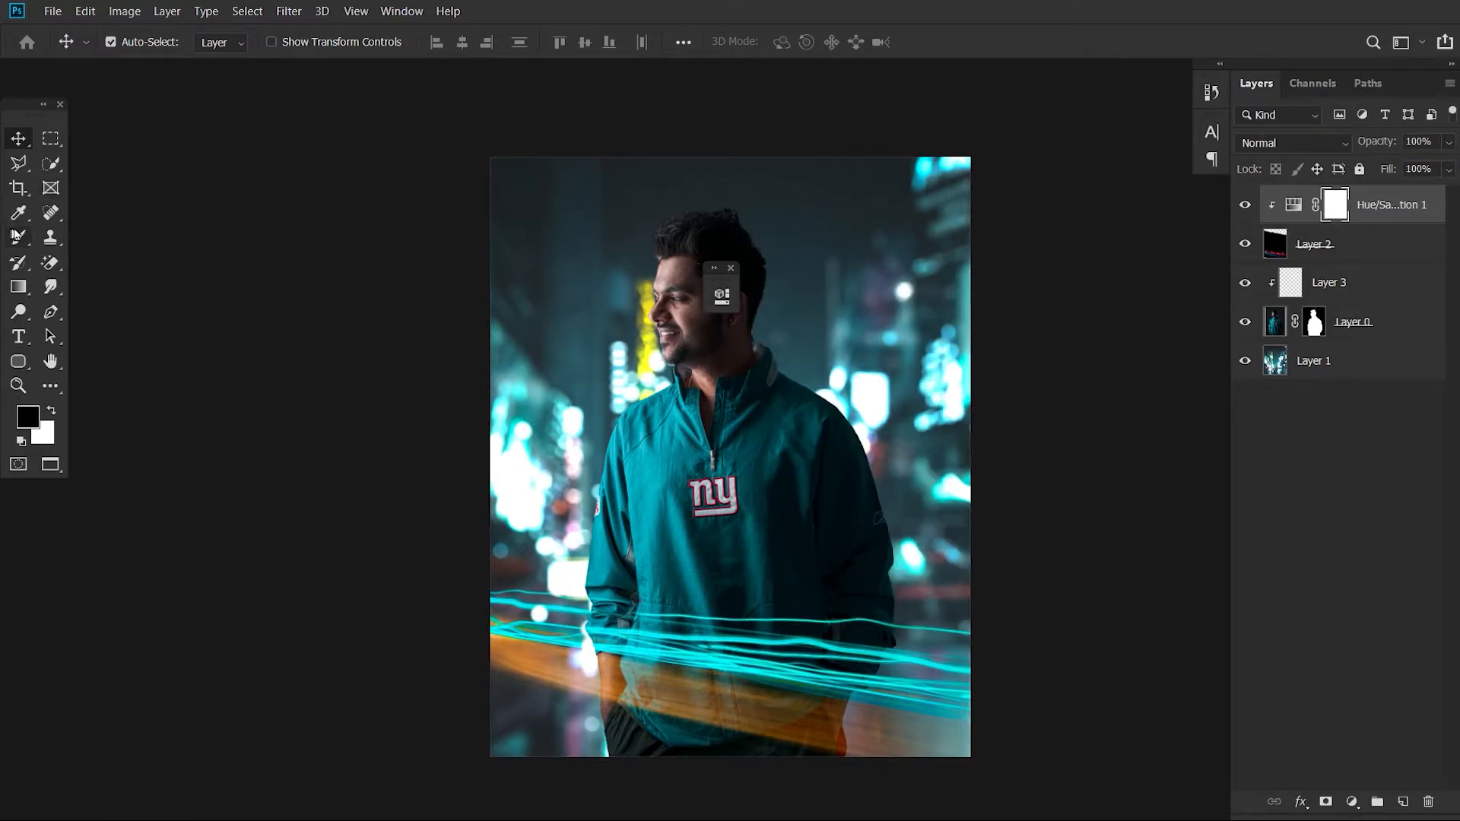
Paint black with a soft brush on the Hue/Saturation mask over the orange haze beneath the light trails
{"action": "left_click", "coordinate": [18, 237]}
{"action": "left_click", "coordinate": [311, 315]}
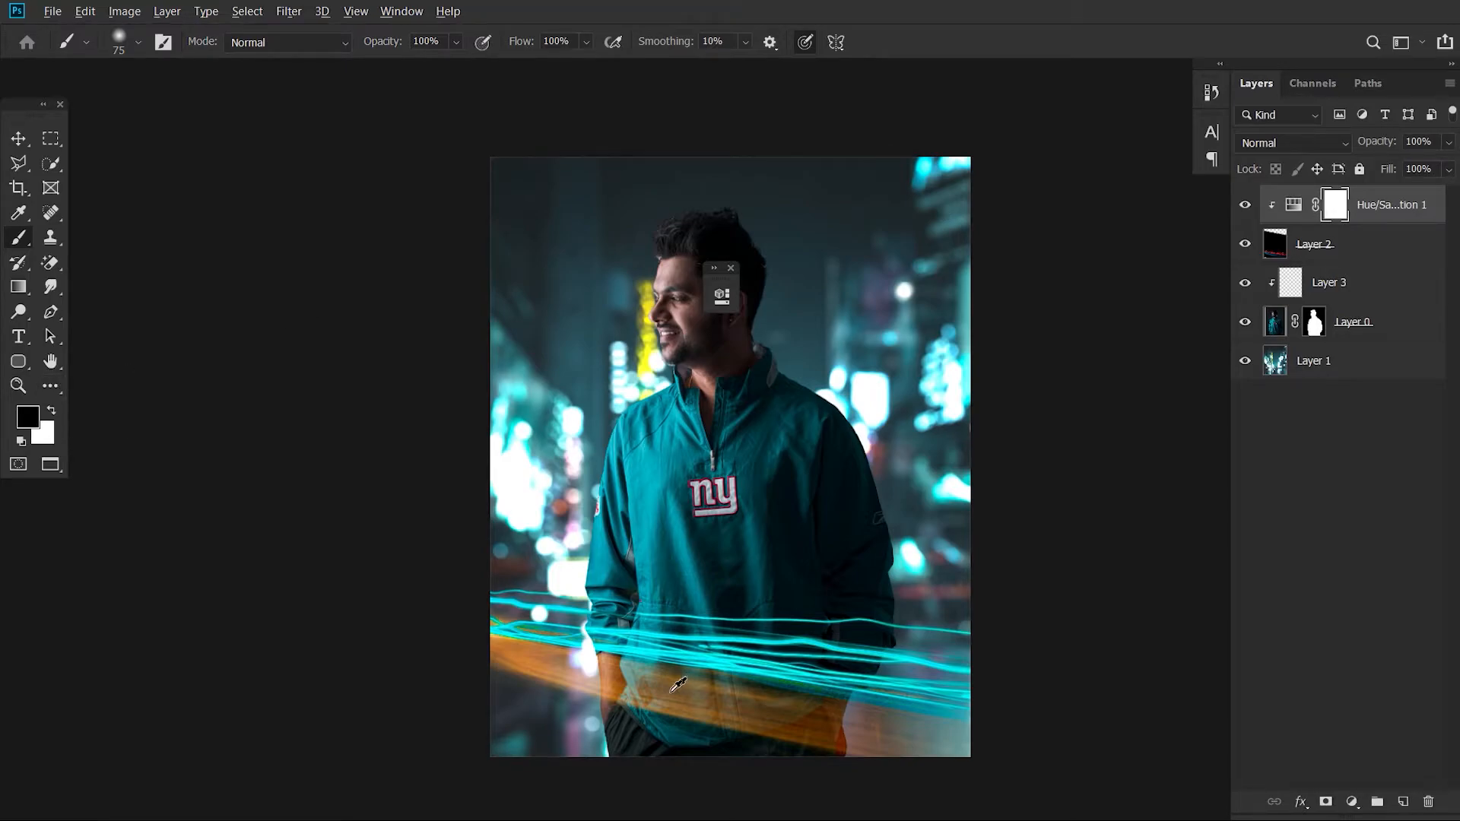
{"action": "scroll", "coordinate": [678, 685], "scroll_direction": "up", "scroll_amount": 4}
{"action": "left_click_drag", "start_coordinate": [616, 680], "coordinate": [694, 691]}
{"action": "mouse_move", "coordinate": [107, 604]}
{"action": "left_mouse_down"}
{"action": "mouse_move", "coordinate": [906, 753]}
{"action": "mouse_move", "coordinate": [555, 628]}
{"action": "mouse_move", "coordinate": [52, 537]}
{"action": "mouse_move", "coordinate": [1095, 694]}
{"action": "mouse_move", "coordinate": [56, 606]}
{"action": "mouse_move", "coordinate": [150, 545]}
{"action": "mouse_move", "coordinate": [571, 603]}
{"action": "left_mouse_up"}
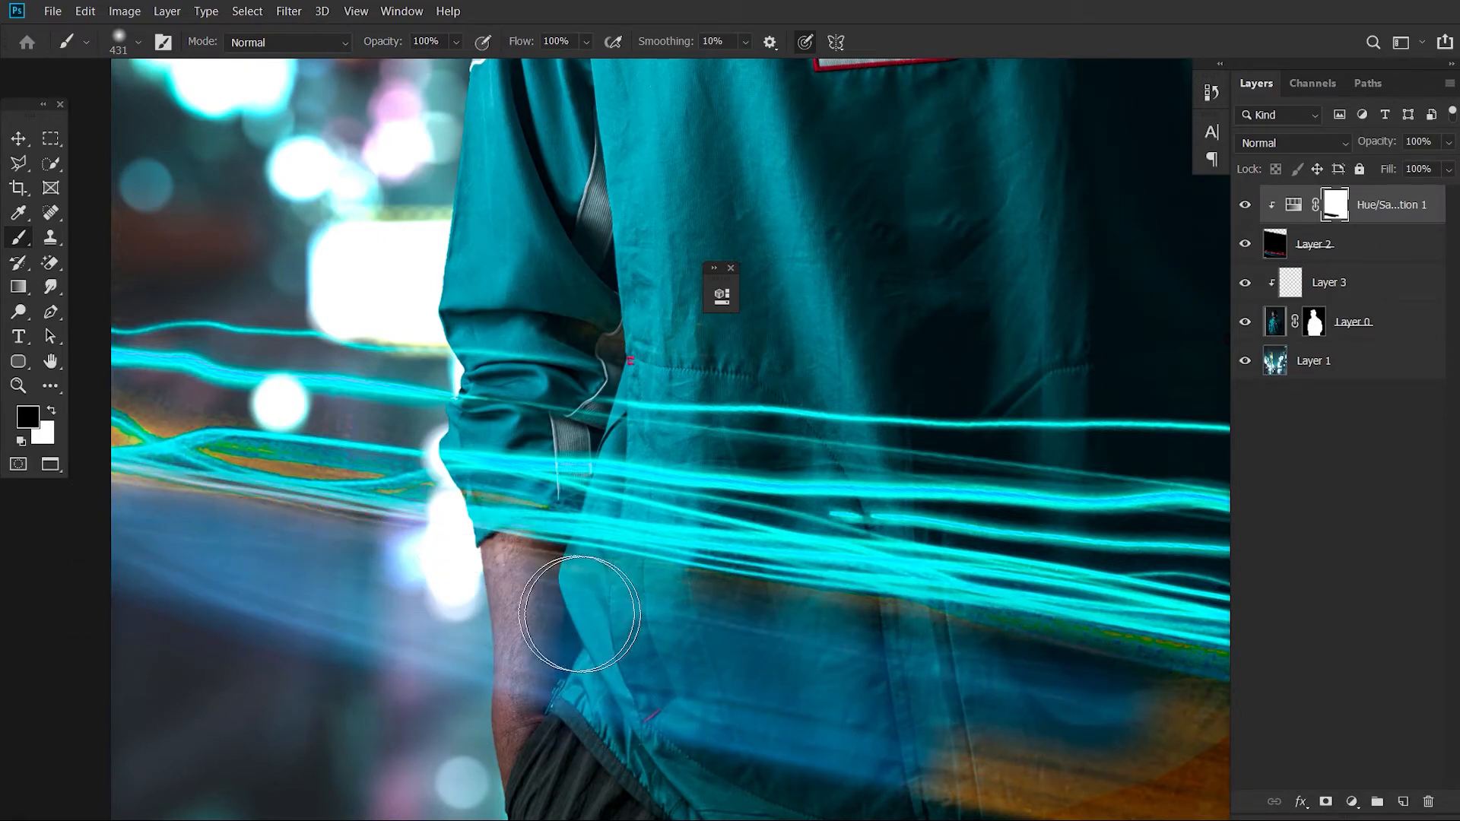
{"action": "mouse_move", "coordinate": [289, 492]}
{"action": "left_mouse_down"}
{"action": "mouse_move", "coordinate": [210, 495]}
{"action": "mouse_move", "coordinate": [279, 453]}
{"action": "mouse_move", "coordinate": [316, 458]}
{"action": "left_mouse_up"}
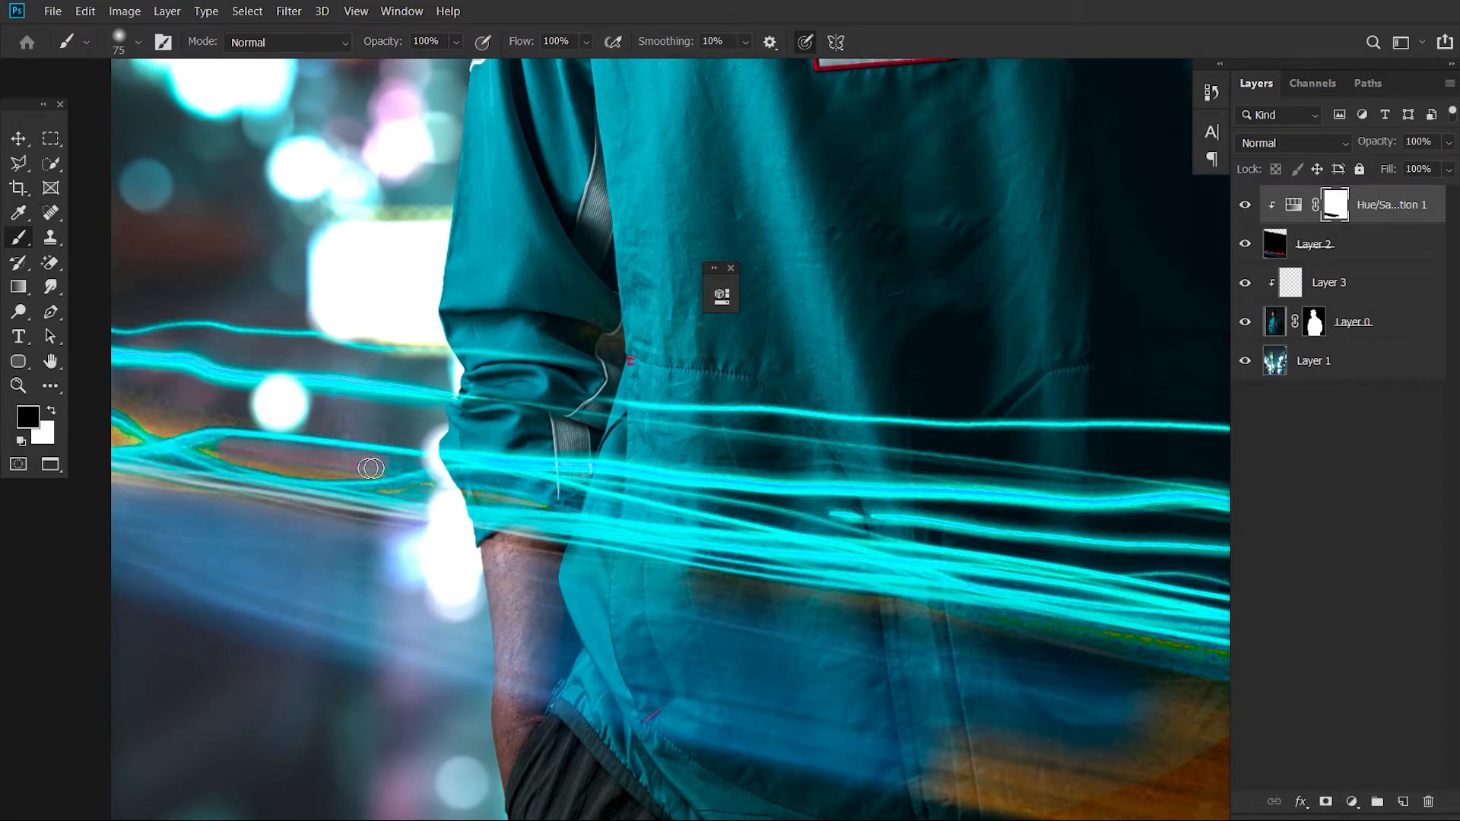
{"action": "scroll", "coordinate": [190, 448], "scroll_direction": "down", "scroll_amount": 5}
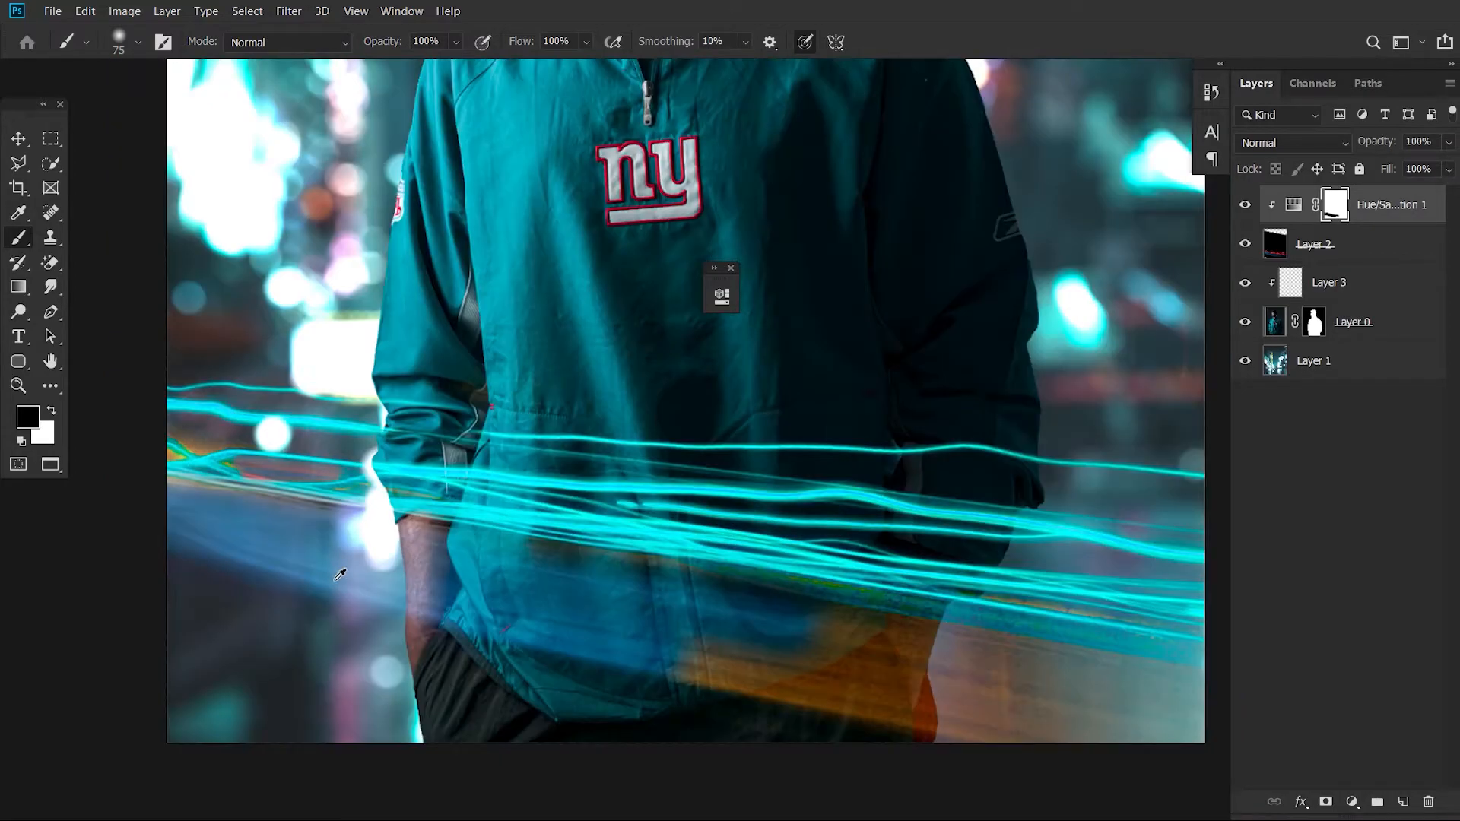
{"action": "mouse_move", "coordinate": [561, 630]}
{"action": "left_mouse_down"}
{"action": "mouse_move", "coordinate": [608, 632]}
{"action": "mouse_move", "coordinate": [37, 636]}
{"action": "left_mouse_up"}
{"action": "left_click_drag", "start_coordinate": [522, 651], "coordinate": [612, 662]}
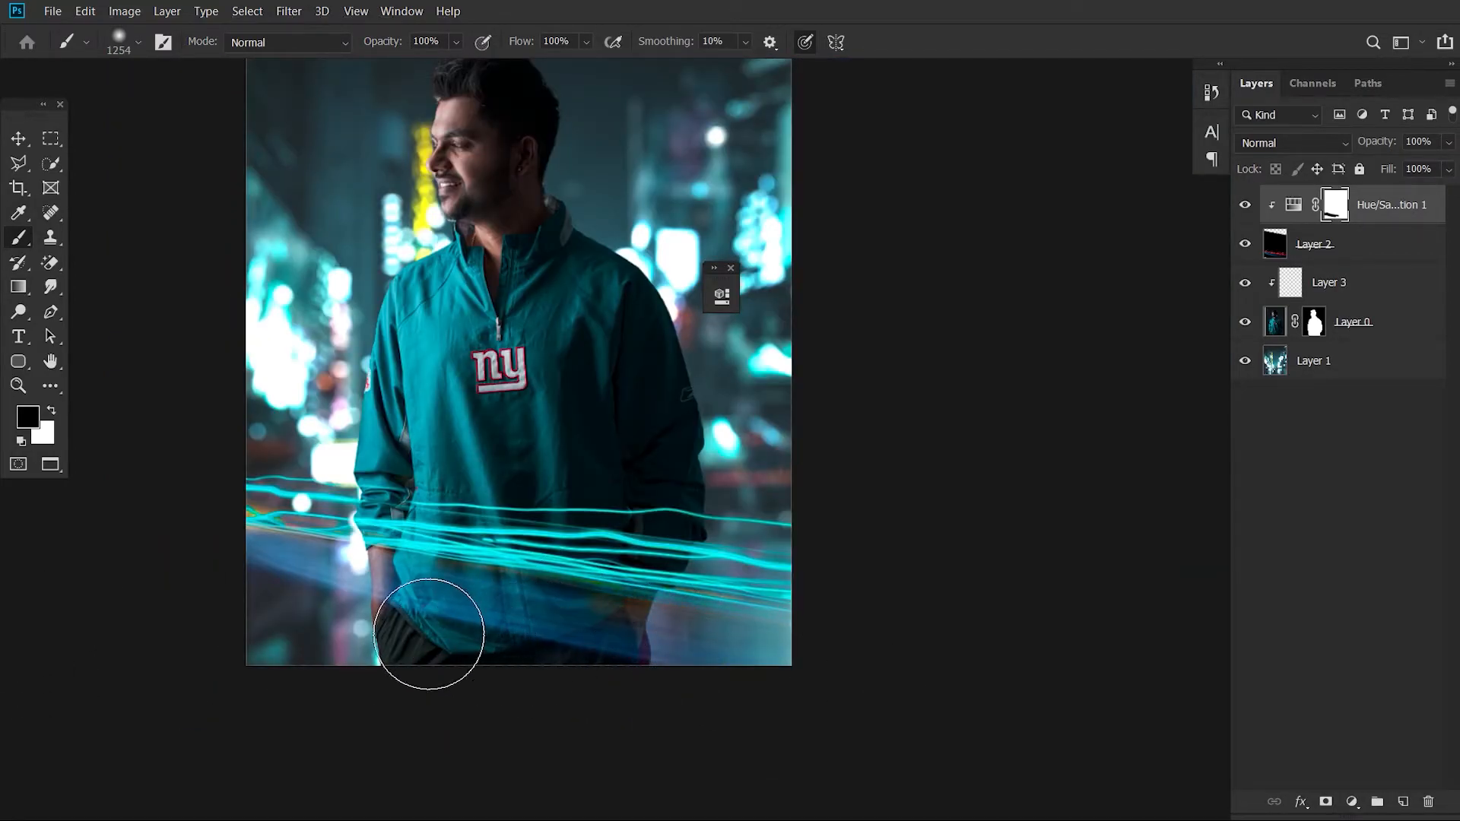
{"action": "scroll", "coordinate": [190, 562], "scroll_direction": "down", "scroll_amount": 2}
{"action": "scroll", "coordinate": [555, 496], "scroll_direction": "down", "scroll_amount": 4}
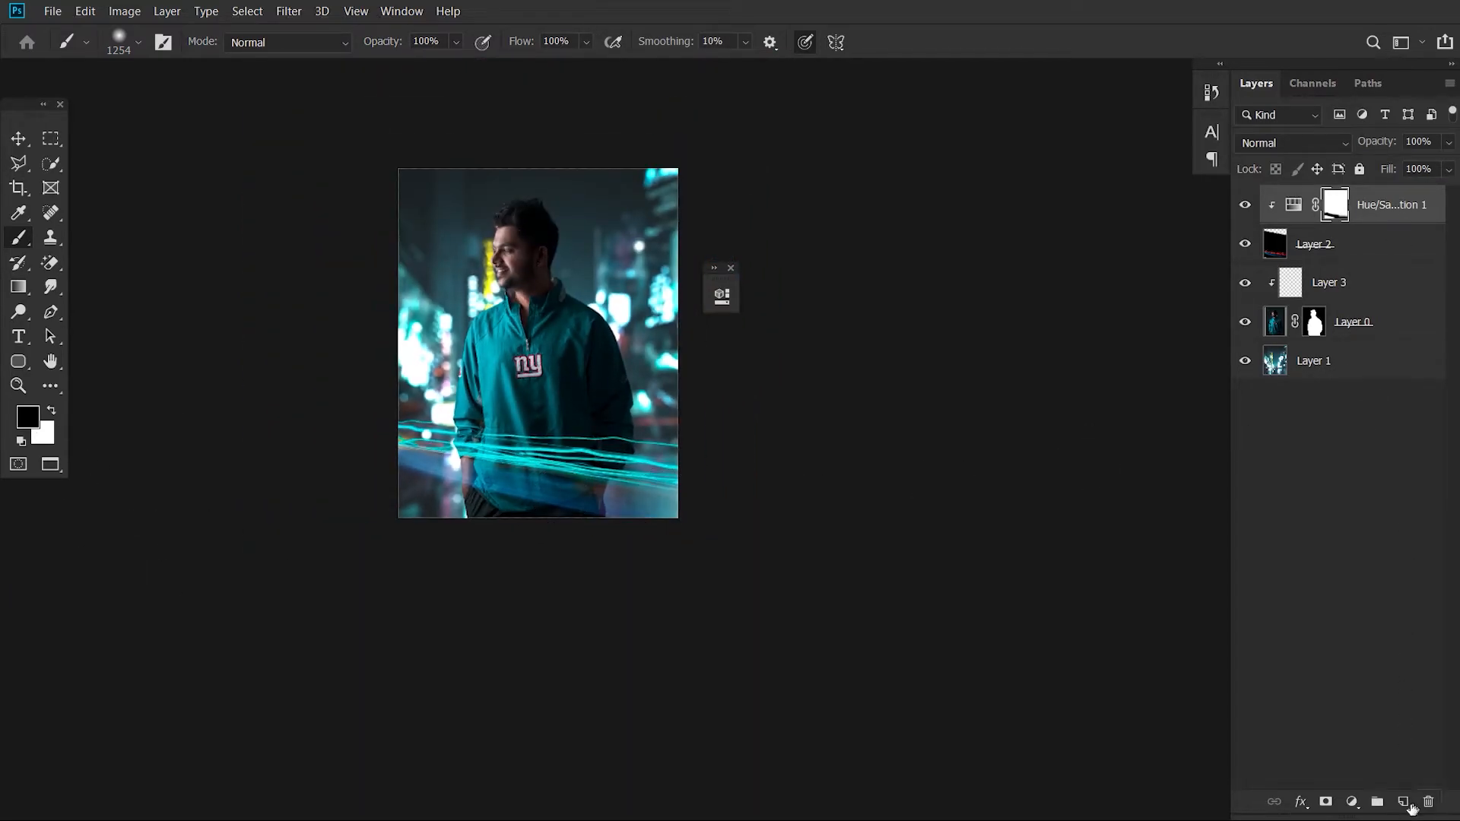
Add a new layer on top and paint a broad soft stroke of cyan 00eaff across the light trails
{"action": "left_click", "coordinate": [1403, 802]}
{"action": "left_click", "coordinate": [25, 423]}
{"action": "type", "text": "ff00d8"}
{"action": "left_click_drag", "start_coordinate": [1231, 278], "coordinate": [1231, 270]}
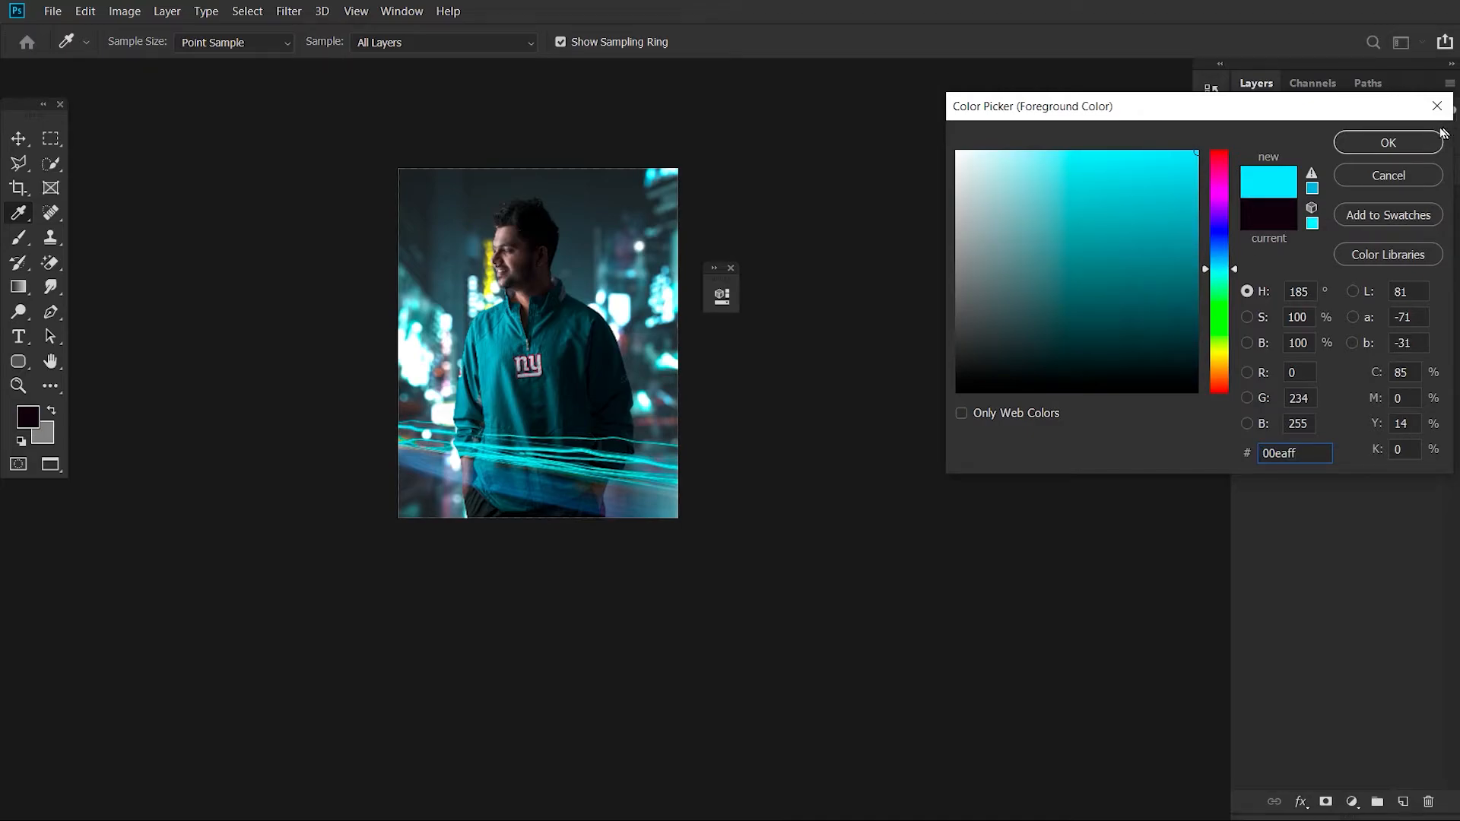
{"action": "left_click", "coordinate": [1388, 143]}
{"action": "key", "text": "b"}
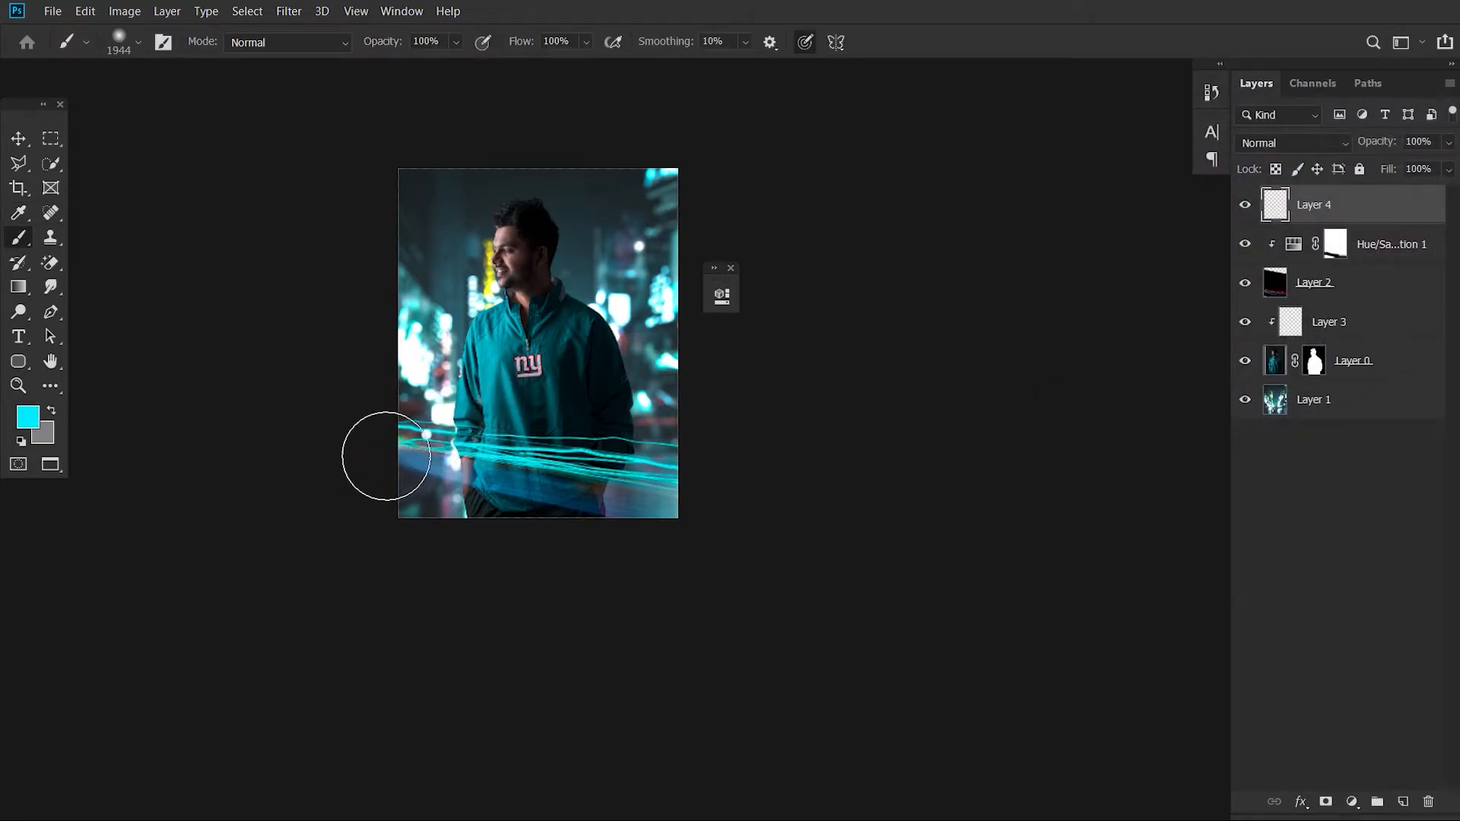
{"action": "mouse_move", "coordinate": [371, 439]}
{"action": "left_mouse_down"}
{"action": "mouse_move", "coordinate": [628, 499]}
{"action": "mouse_move", "coordinate": [769, 499]}
{"action": "left_mouse_up"}
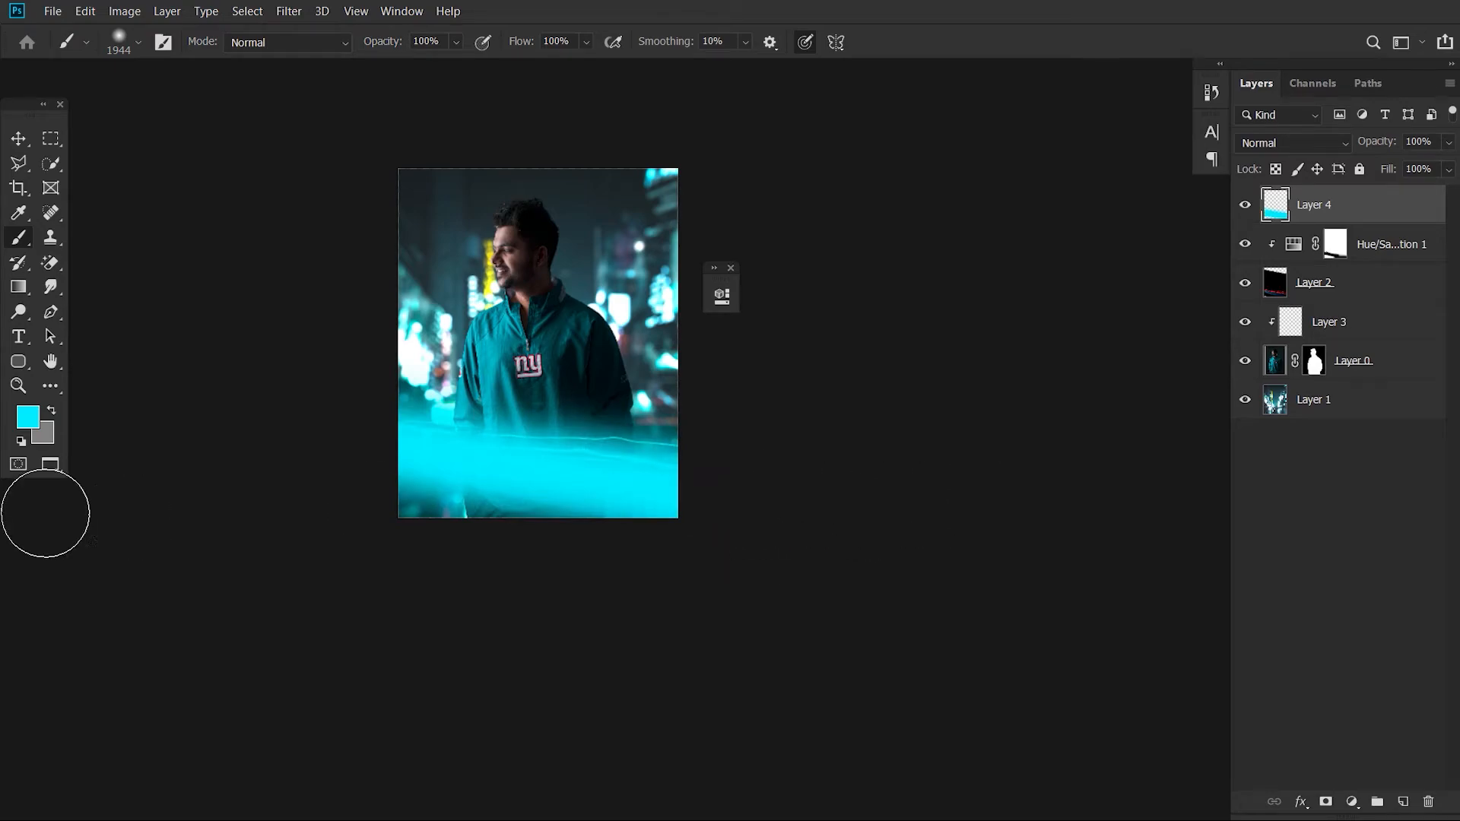
Try the Screen blend mode at 42% opacity on the cyan glow layer
{"action": "left_click", "coordinate": [1289, 146]}
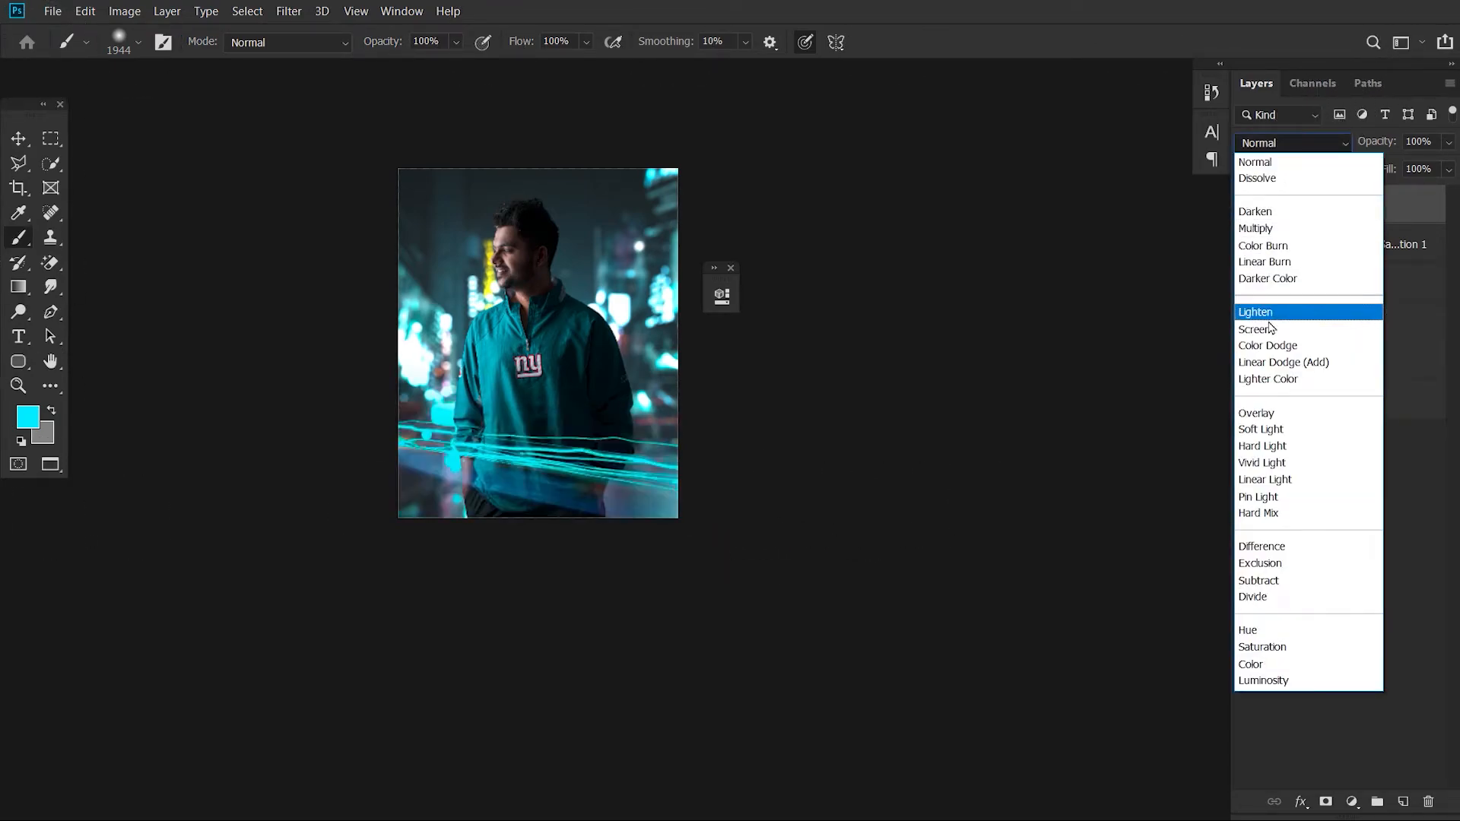
{"action": "left_click", "coordinate": [1270, 331]}
{"action": "left_click", "coordinate": [1450, 143]}
{"action": "left_click", "coordinate": [1398, 166]}
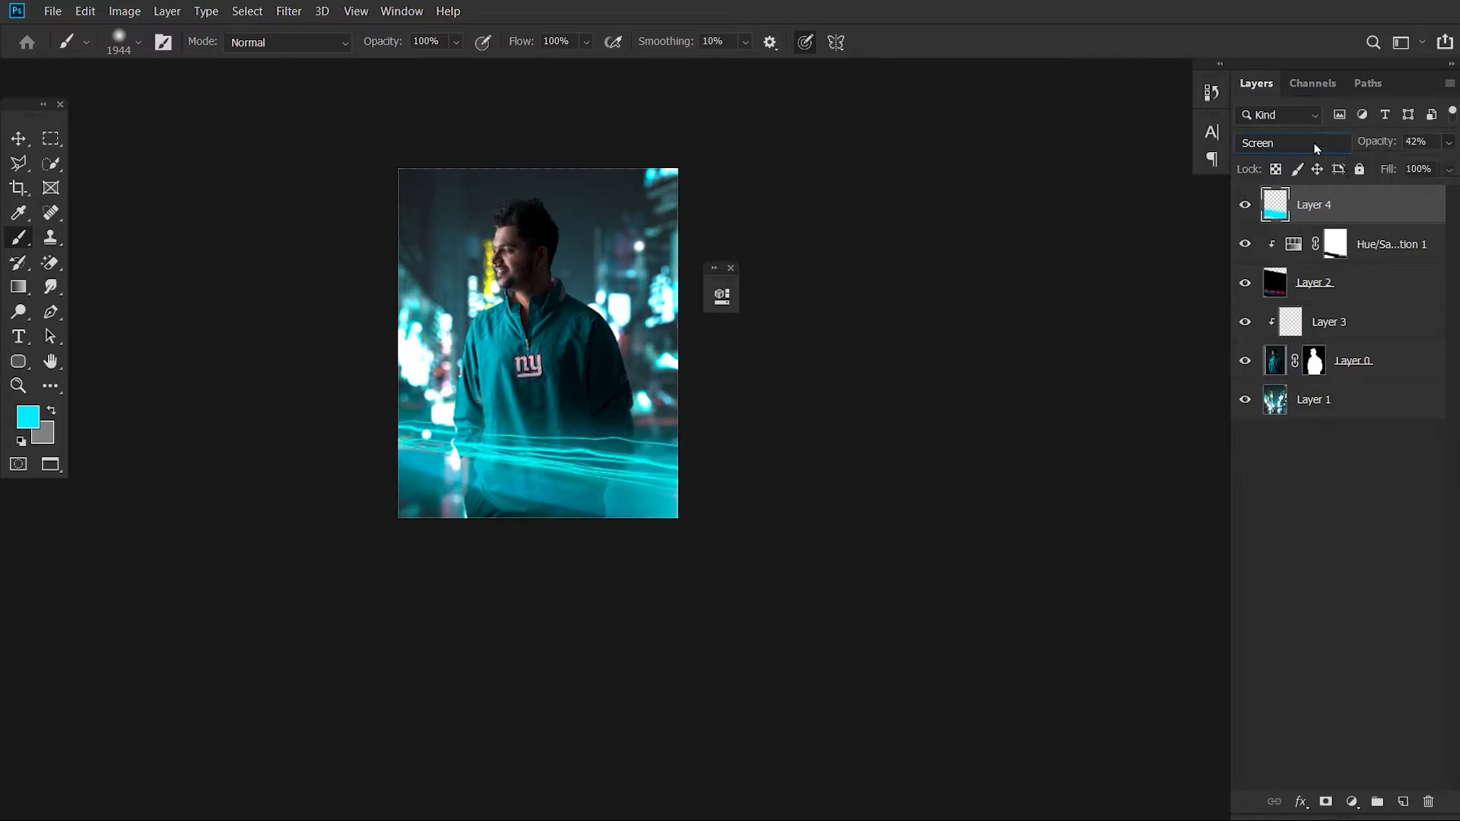
Set the cyan glow layer to Overlay blending at 68% opacity
{"action": "left_click", "coordinate": [1293, 143]}
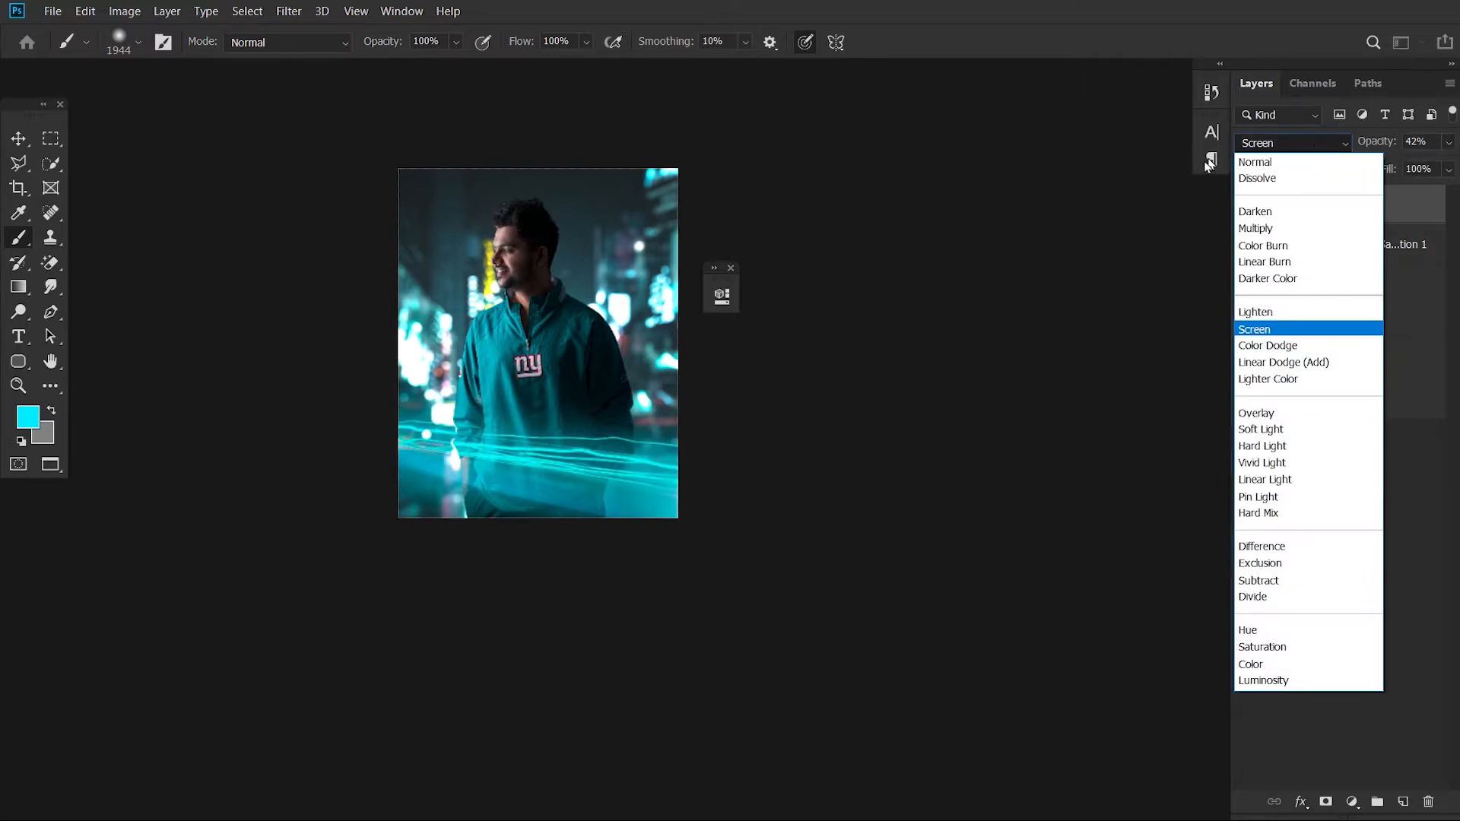
{"action": "left_click", "coordinate": [1275, 413]}
{"action": "left_click", "coordinate": [1448, 143]}
{"action": "mouse_move", "coordinate": [1435, 173]}
{"action": "left_mouse_down"}
{"action": "mouse_move", "coordinate": [1447, 175]}
{"action": "mouse_move", "coordinate": [1420, 176]}
{"action": "left_mouse_up"}
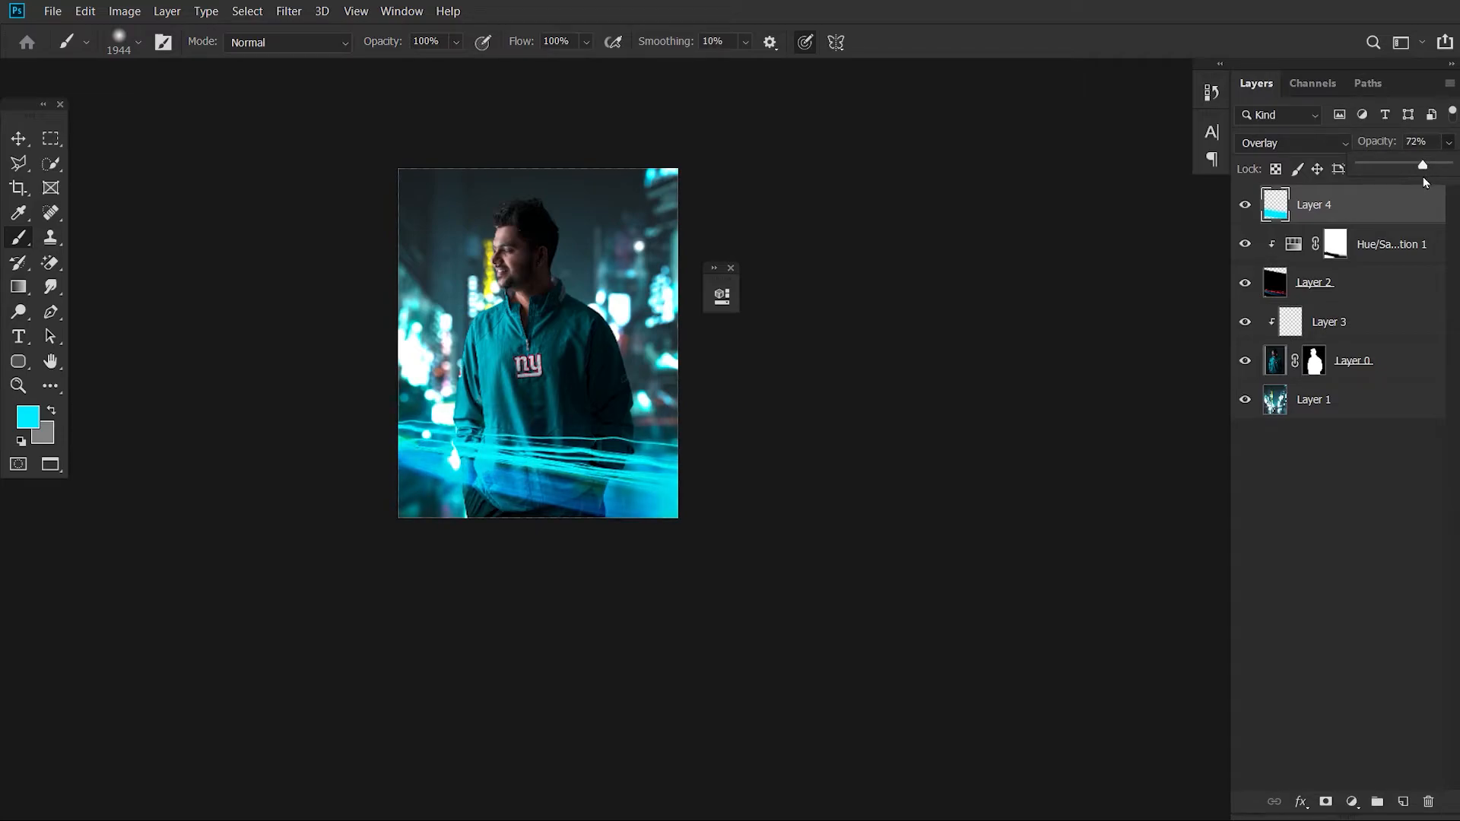
Group Layer 4, the Hue/Saturation adjustment and Layer 2, and place a duplicate of the group directly beneath Layer 0
{"action": "left_click", "coordinate": [1372, 249]}
{"action": "left_click", "coordinate": [1367, 293], "text": "shift"}
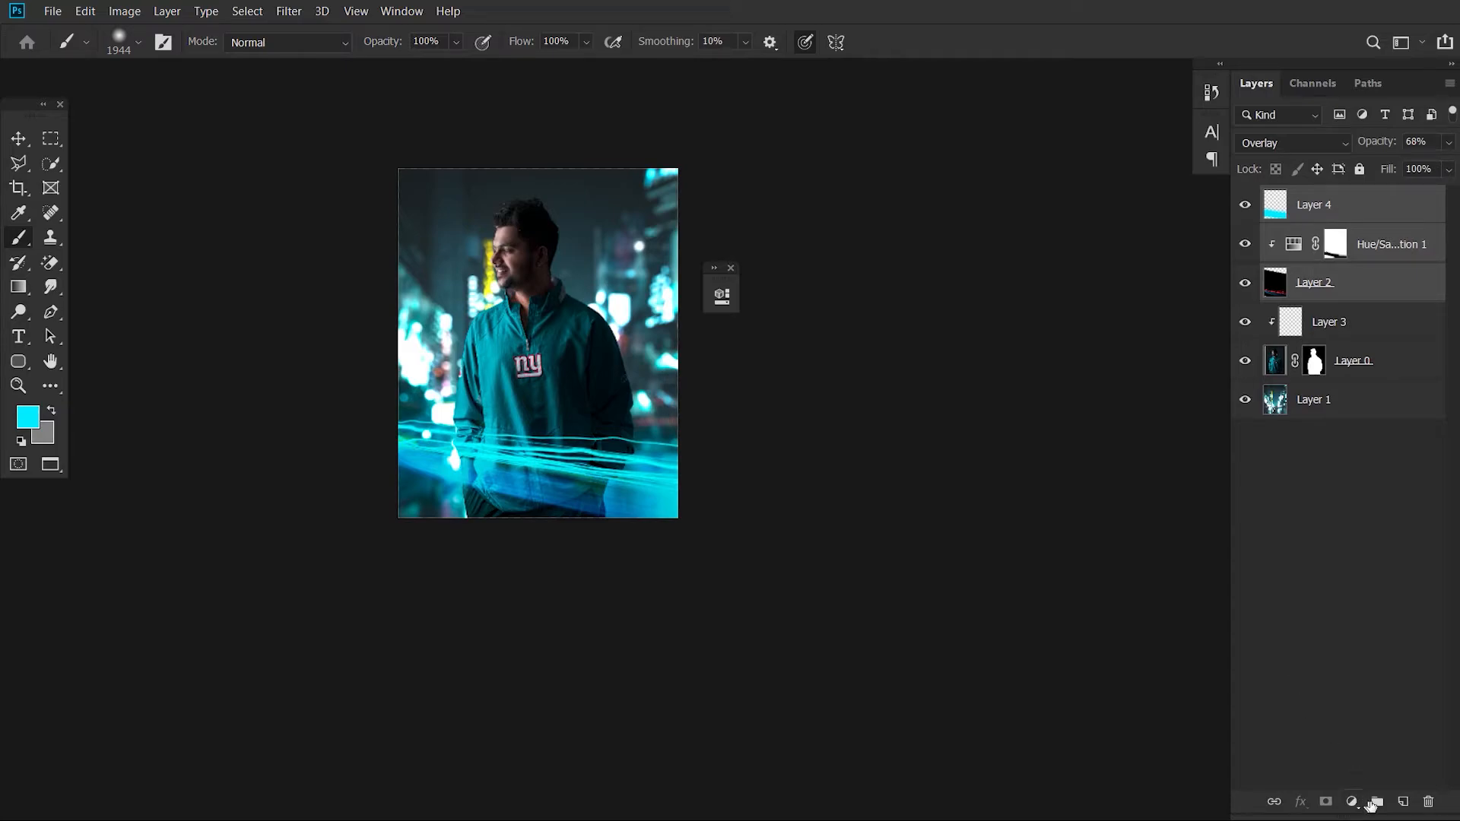
{"action": "left_click", "coordinate": [1377, 803]}
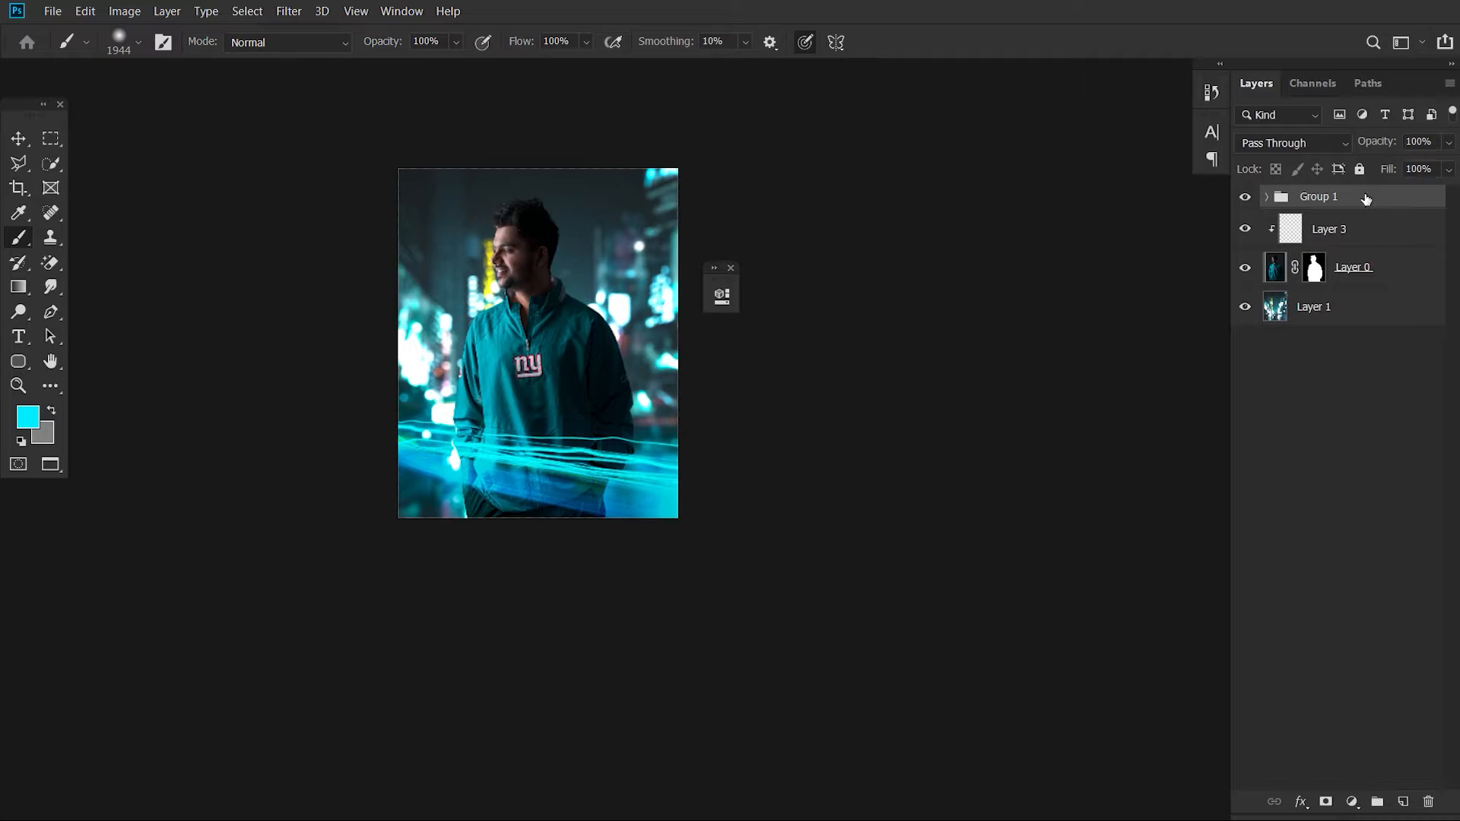
{"action": "key", "text": "ctrl+j"}
{"action": "left_click_drag", "start_coordinate": [1365, 198], "coordinate": [1355, 311]}
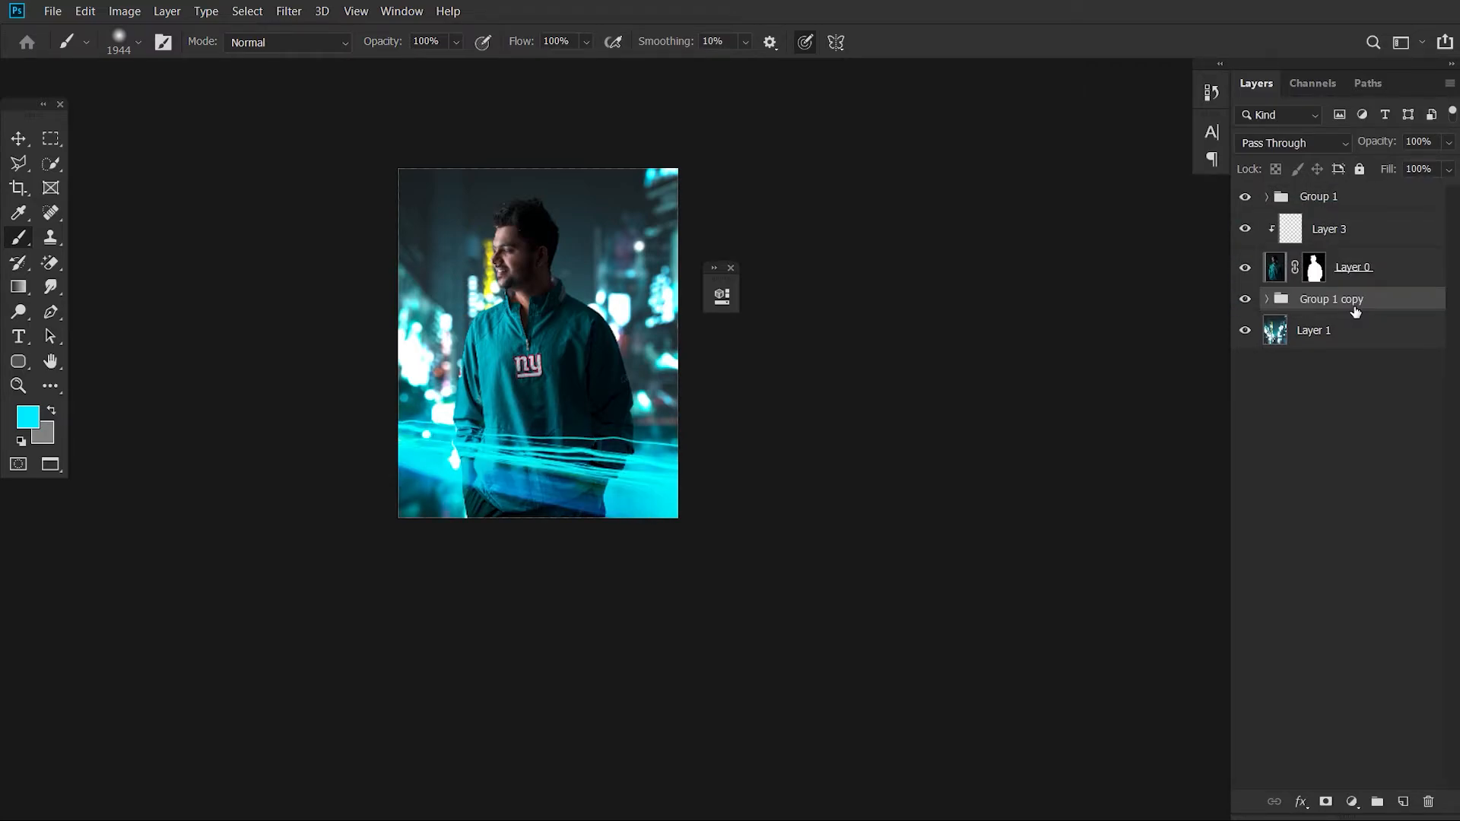
Flip the copied light-trail group horizontally and move it behind the man's torso, to about X 1984 px, Y 2147 px, using temporary transform controls
{"action": "left_click", "coordinate": [18, 139]}
{"action": "left_click", "coordinate": [362, 41]}
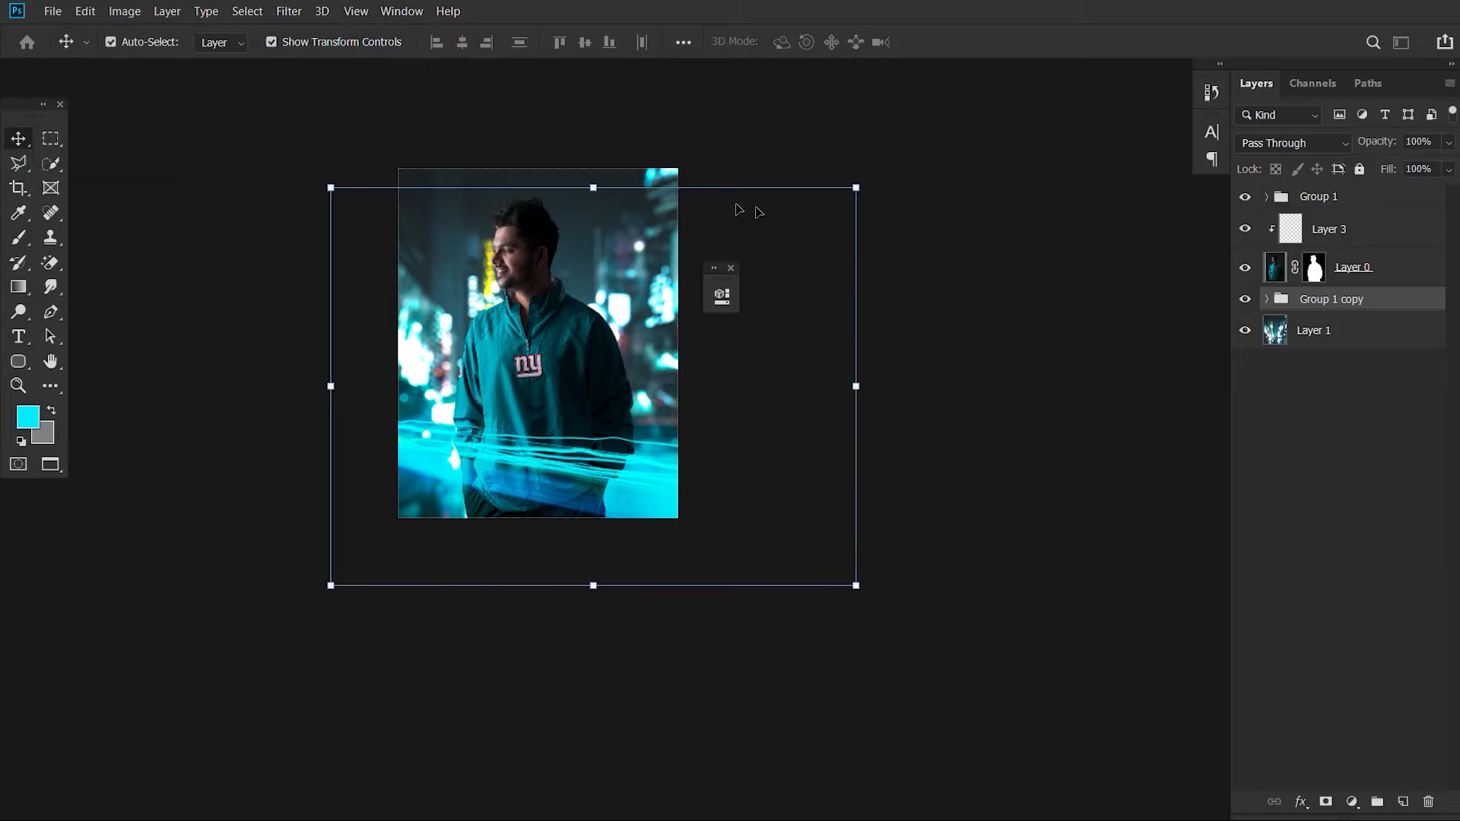
{"action": "right_click", "coordinate": [509, 332]}
{"action": "left_click", "coordinate": [572, 260]}
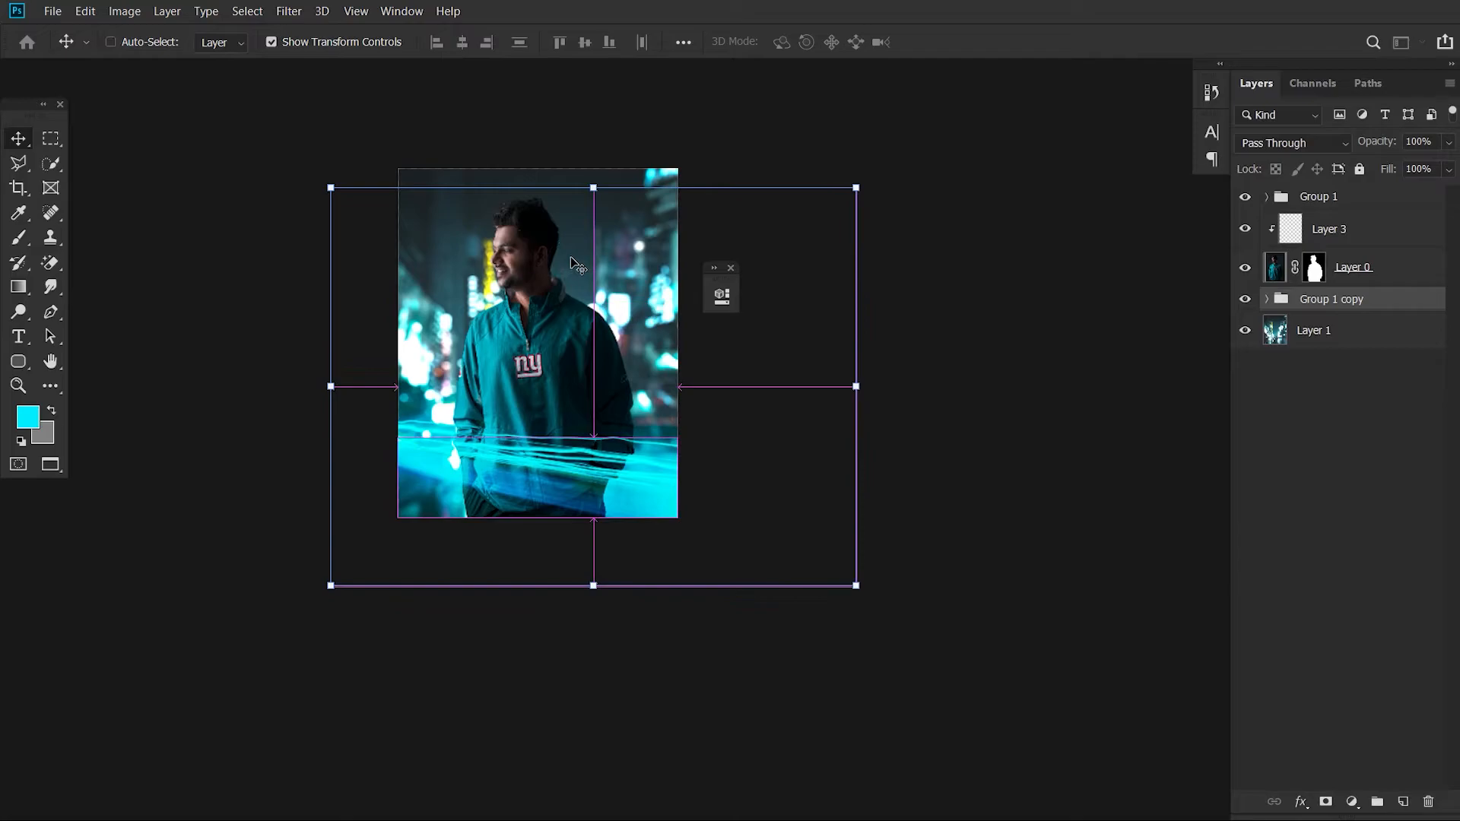
{"action": "key", "text": "ctrl+t"}
{"action": "right_click", "coordinate": [574, 262]}
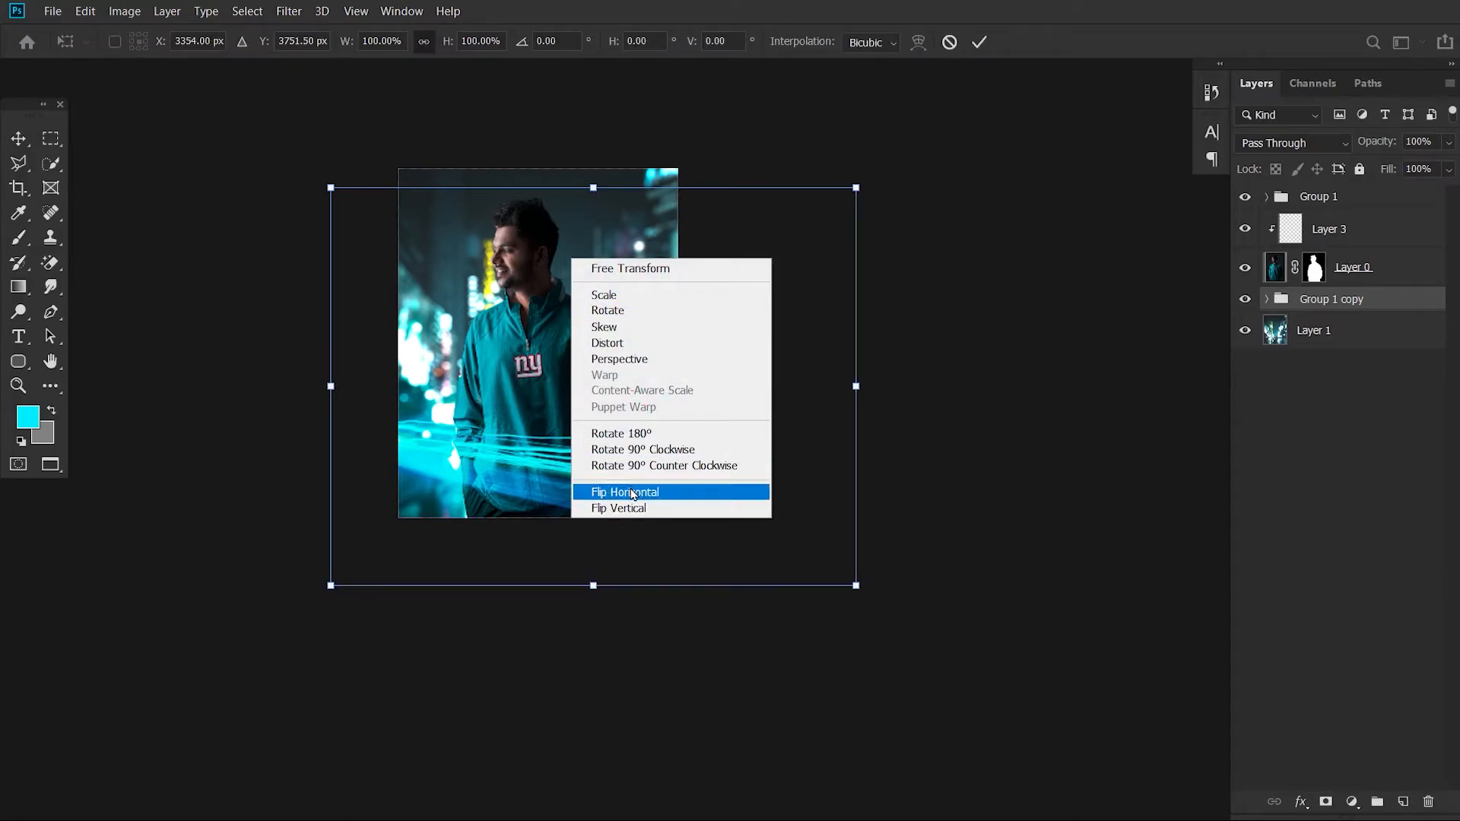
{"action": "left_click", "coordinate": [633, 494]}
{"action": "left_click_drag", "start_coordinate": [664, 414], "coordinate": [663, 293]}
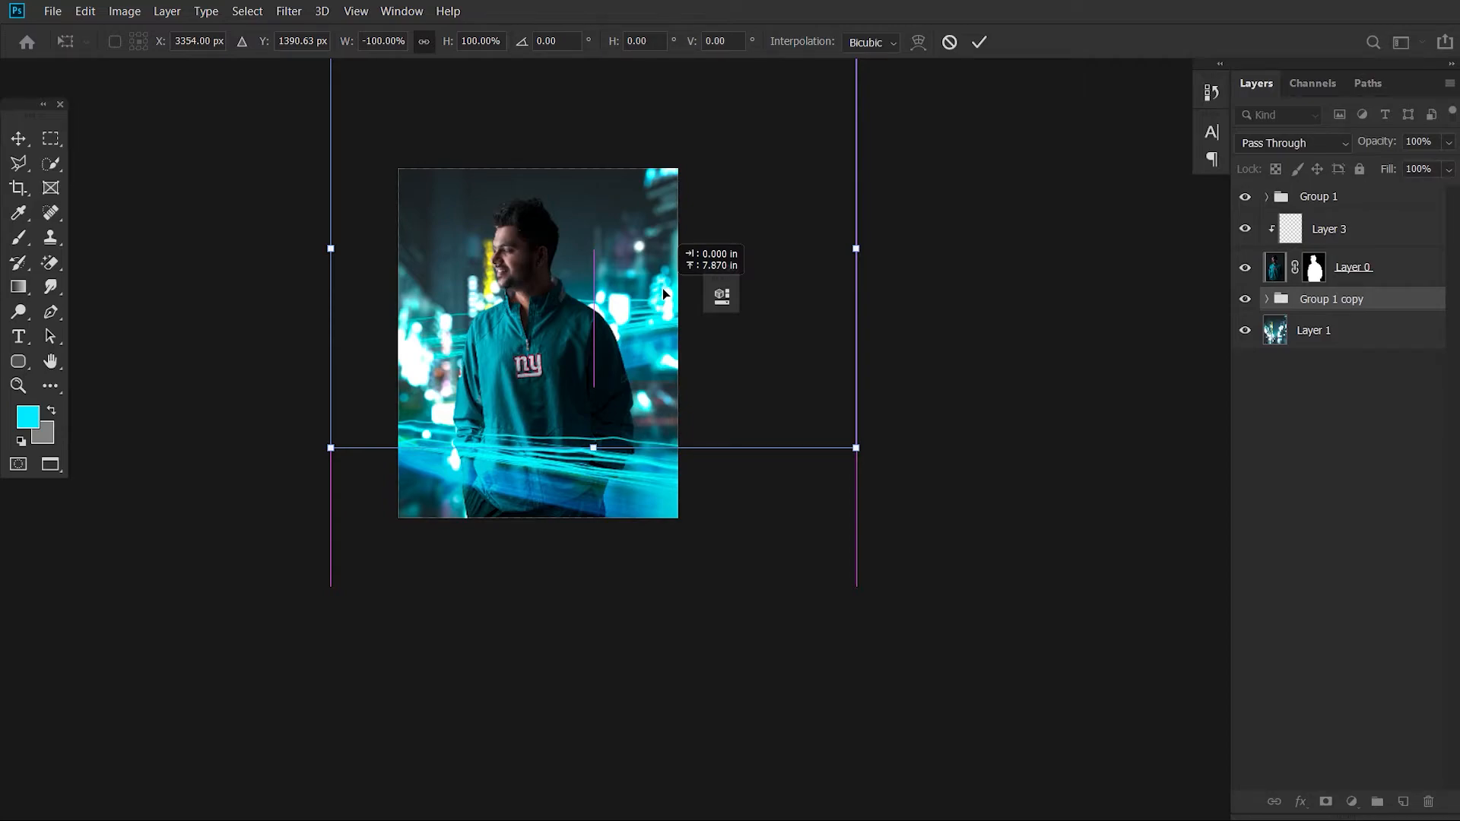
{"action": "left_click_drag", "start_coordinate": [663, 290], "coordinate": [586, 338]}
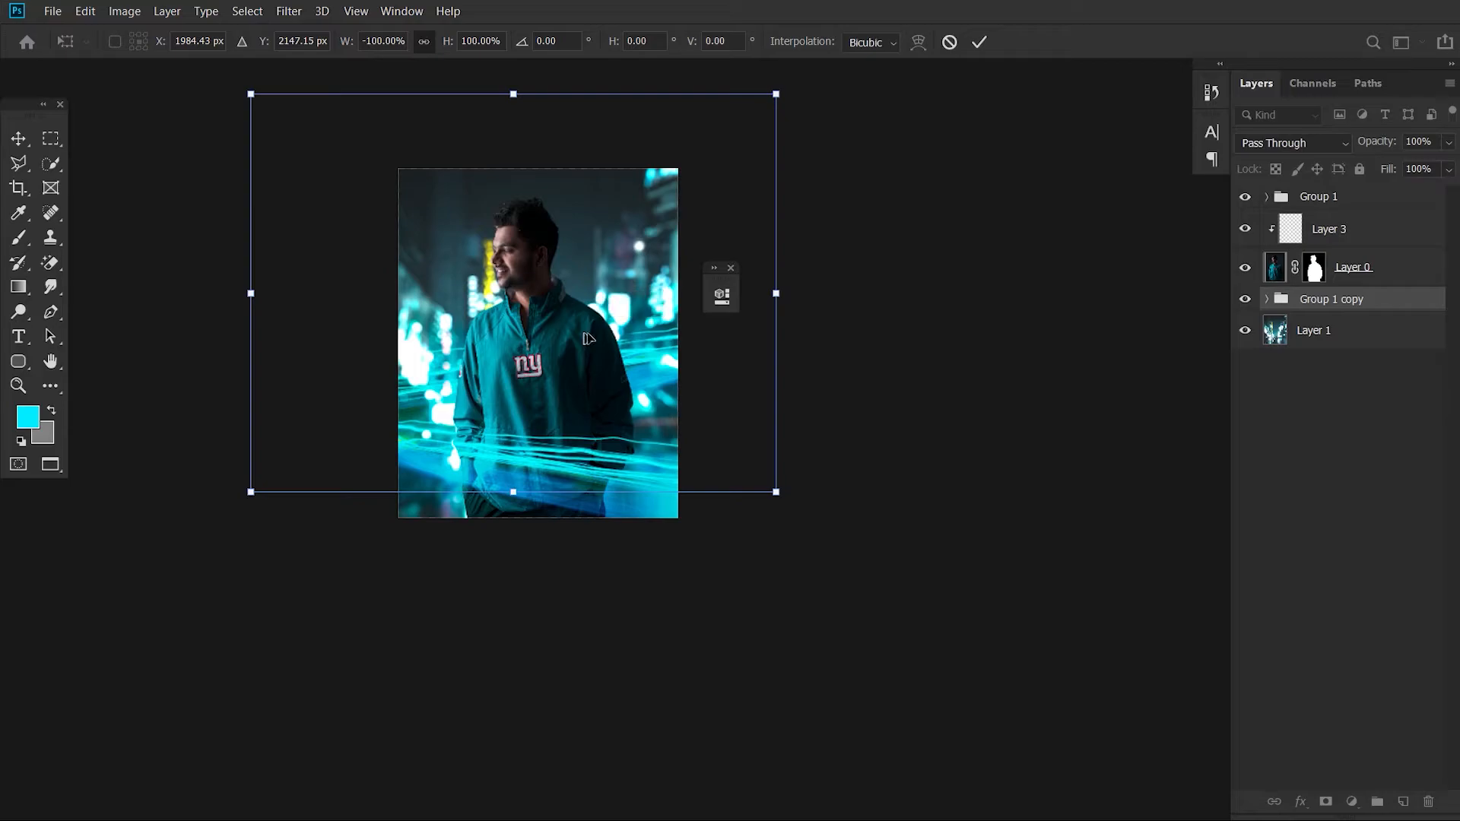
{"action": "left_click", "coordinate": [976, 44]}
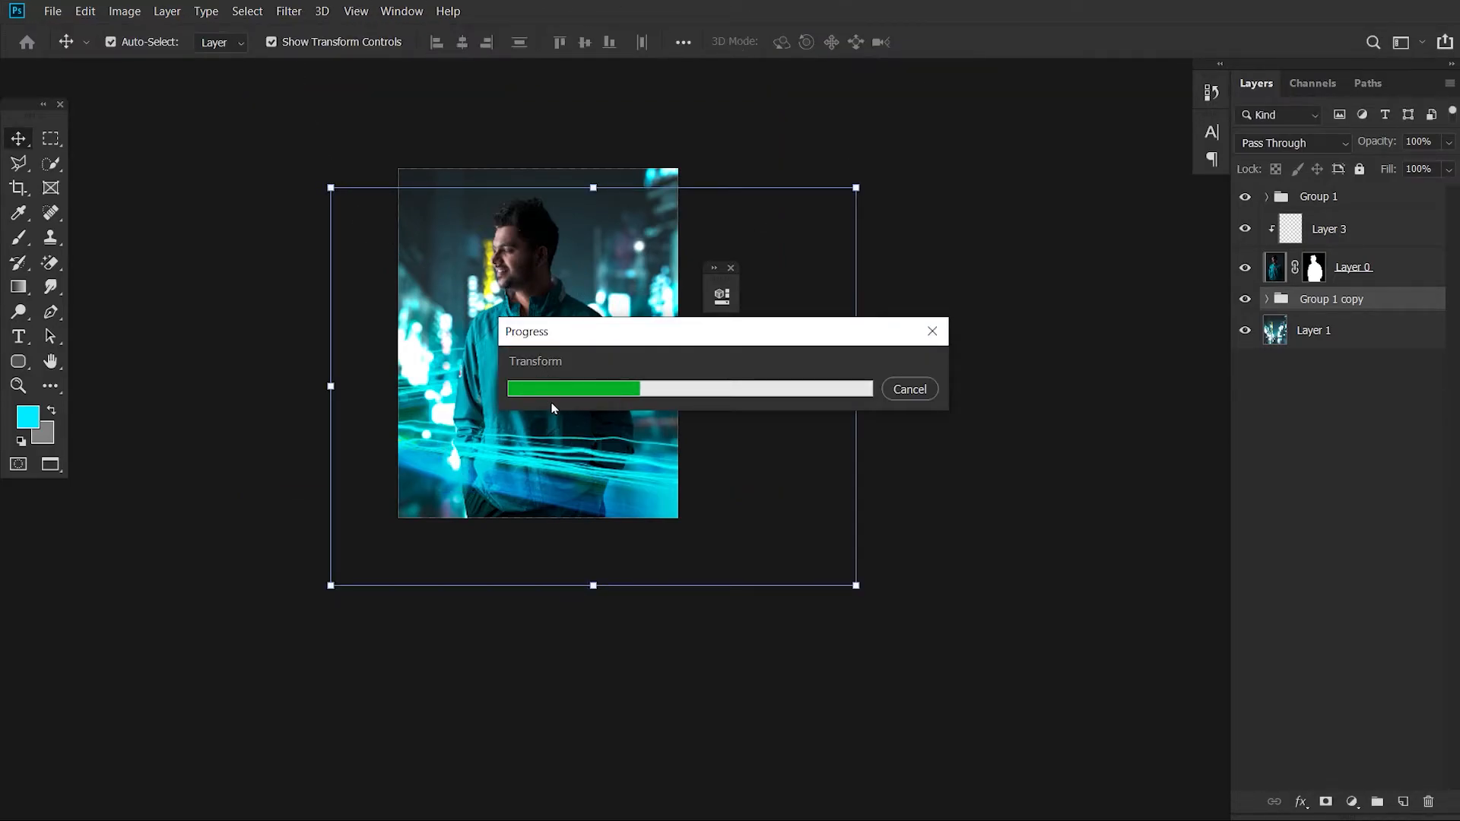
{"action": "left_click", "coordinate": [315, 42]}
Close the floating Properties panel and add an empty layer clipped to Layer 0, directly above it
{"action": "scroll", "coordinate": [498, 307], "scroll_direction": "up", "scroll_amount": 5}
{"action": "scroll", "coordinate": [535, 346], "scroll_direction": "up", "scroll_amount": 6}
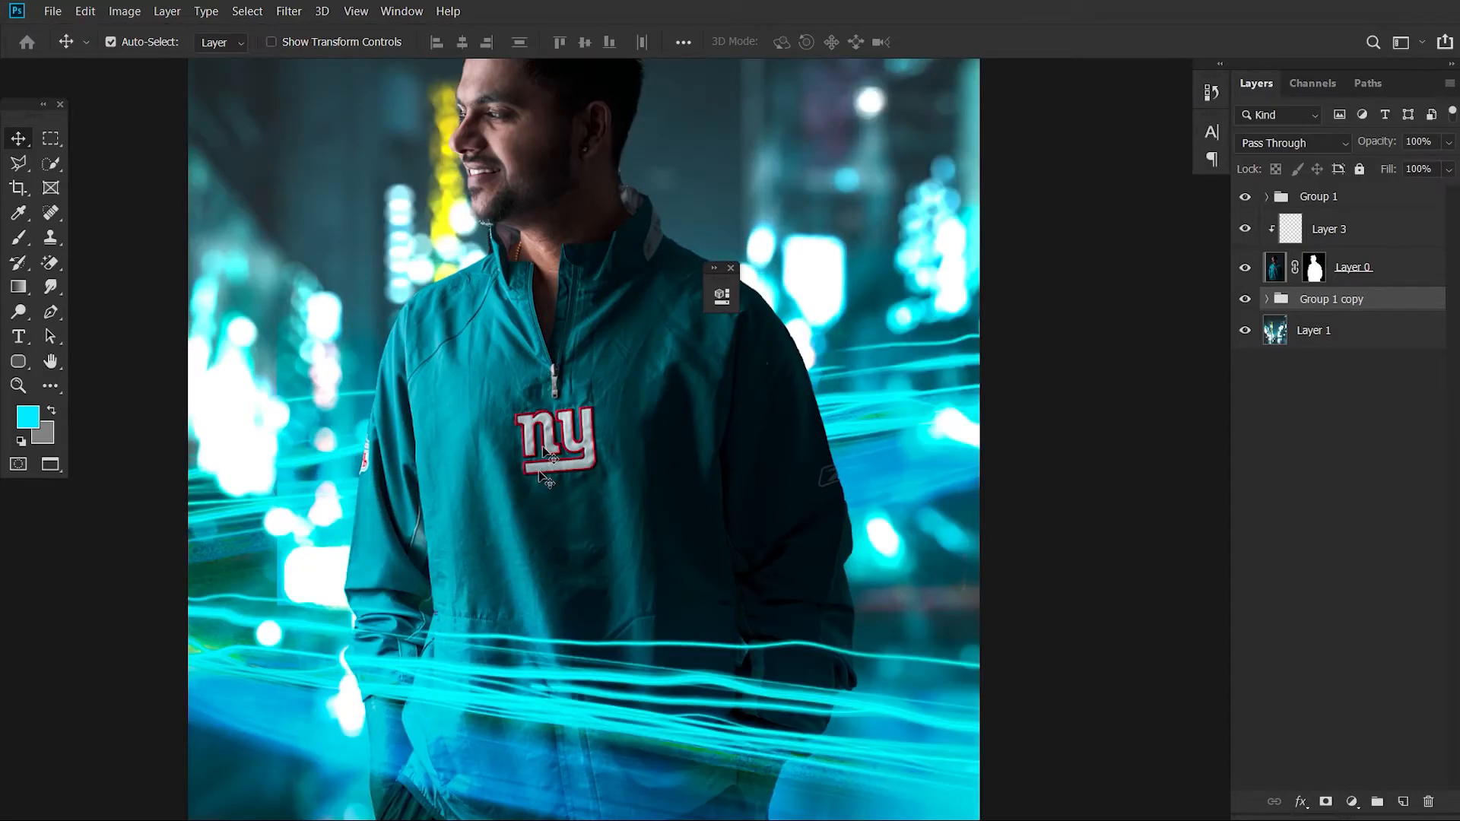
{"action": "scroll", "coordinate": [546, 426], "scroll_direction": "up", "scroll_amount": 4}
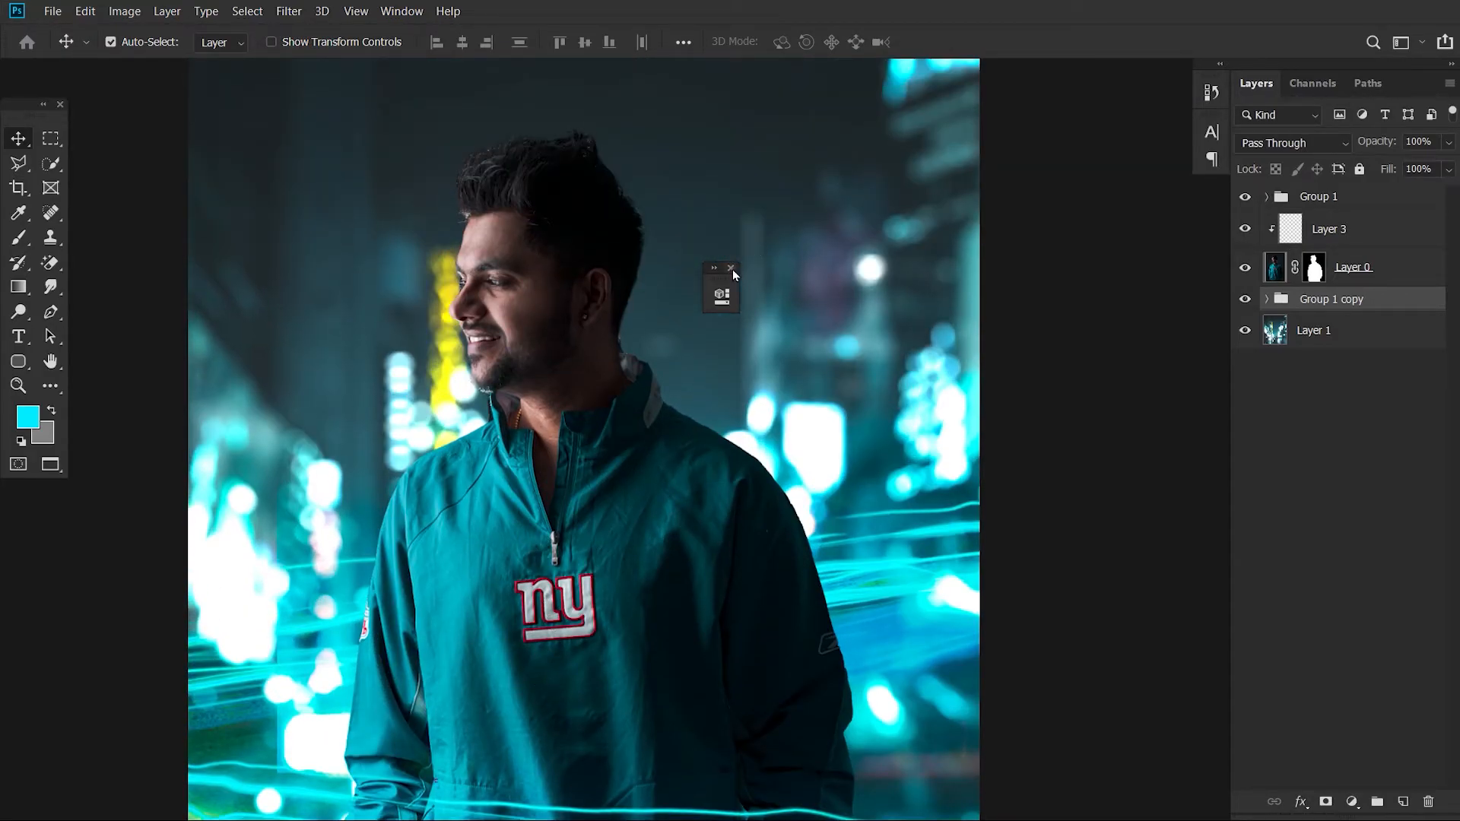
{"action": "left_click", "coordinate": [731, 268]}
{"action": "left_click", "coordinate": [1342, 203]}
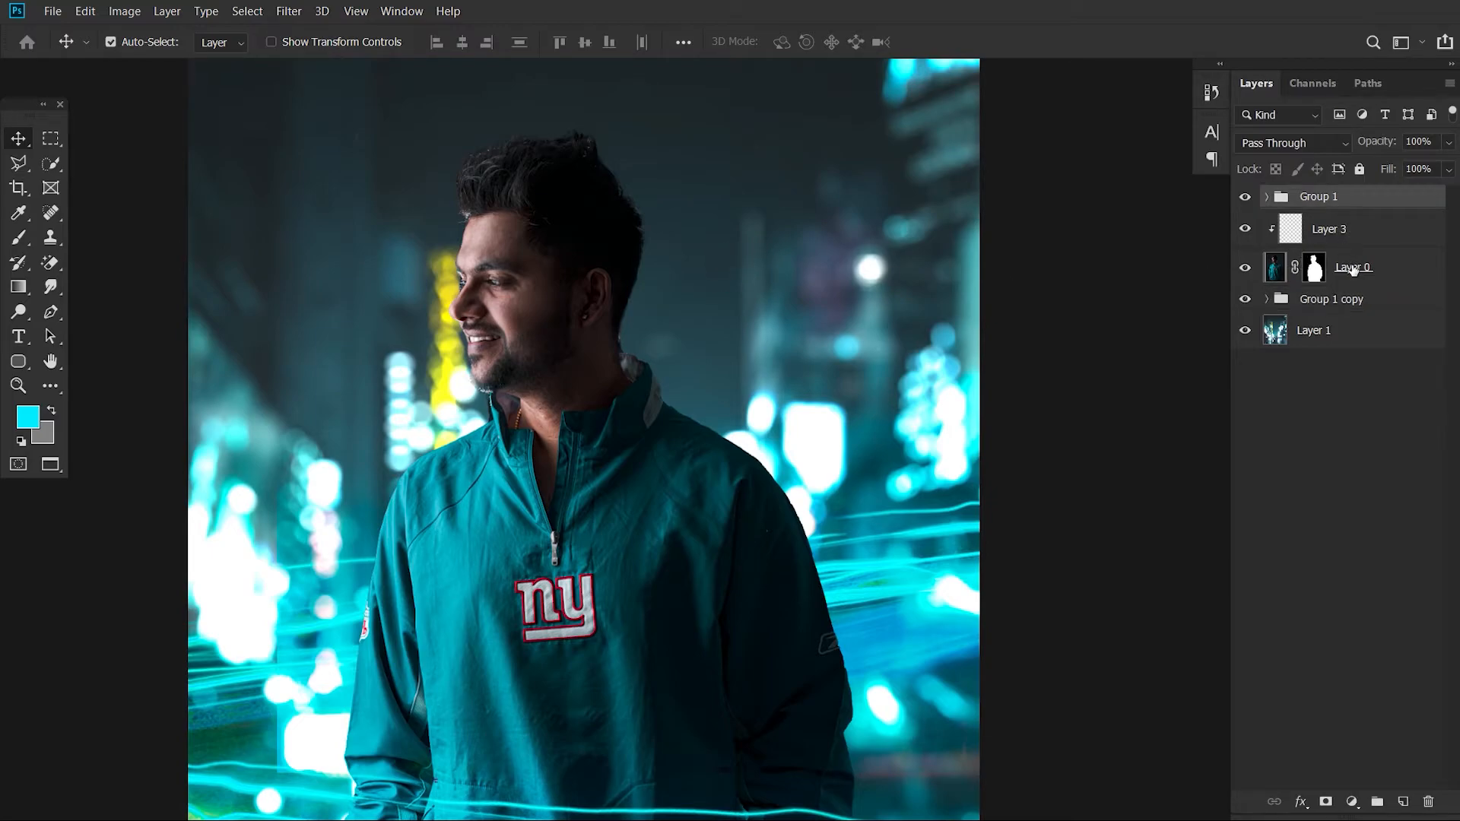
{"action": "left_click", "coordinate": [1353, 270]}
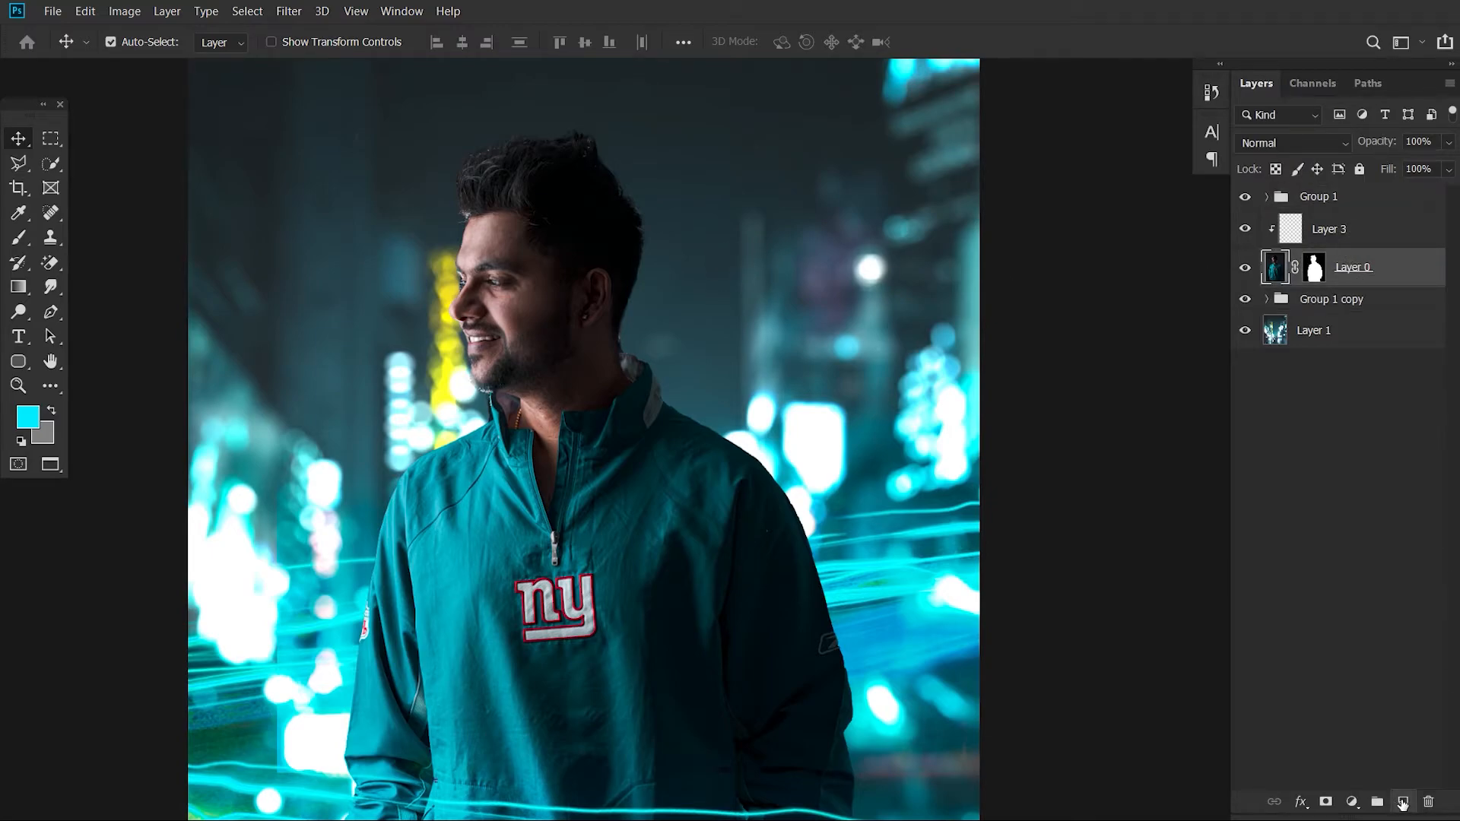
{"action": "left_click", "coordinate": [1403, 803]}
Load Layer 0's mask as a selection and contract it by 4 pixels
{"action": "left_click", "coordinate": [1315, 313]}
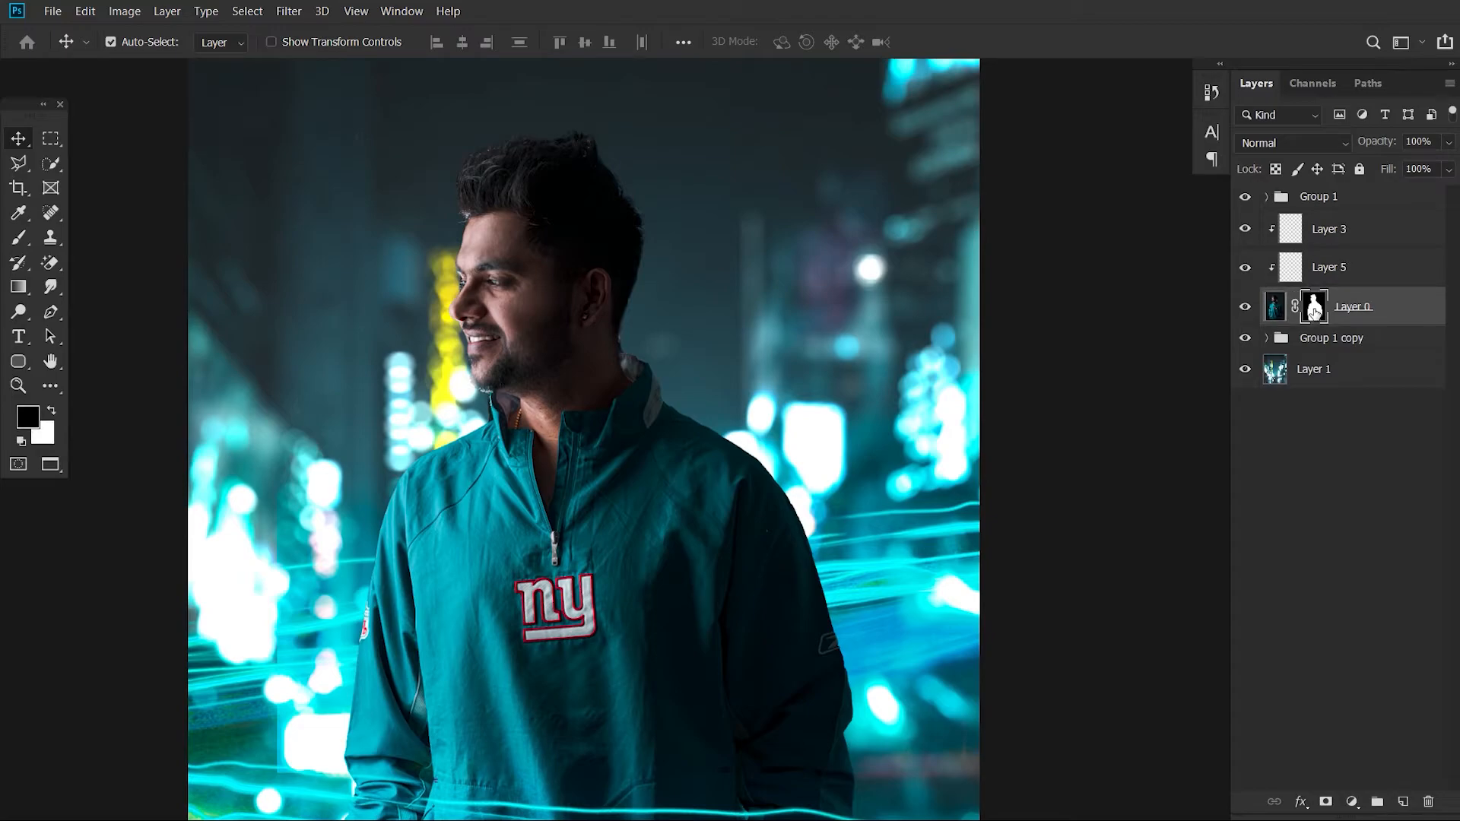
{"action": "left_click_drag", "start_coordinate": [1316, 313], "coordinate": [1318, 318]}
{"action": "left_click", "coordinate": [1318, 318], "text": "ctrl"}
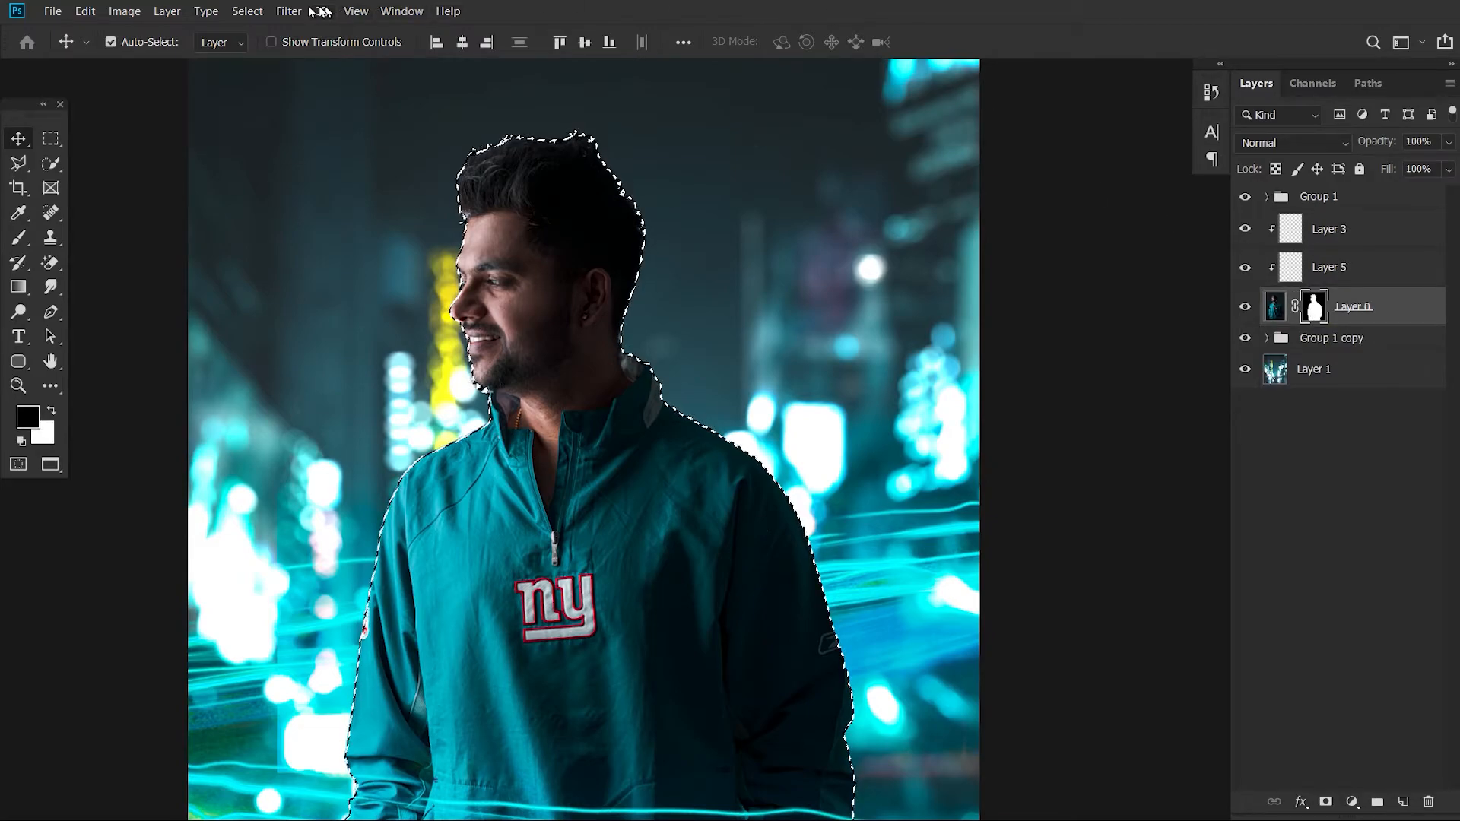
{"action": "left_click", "coordinate": [235, 14]}
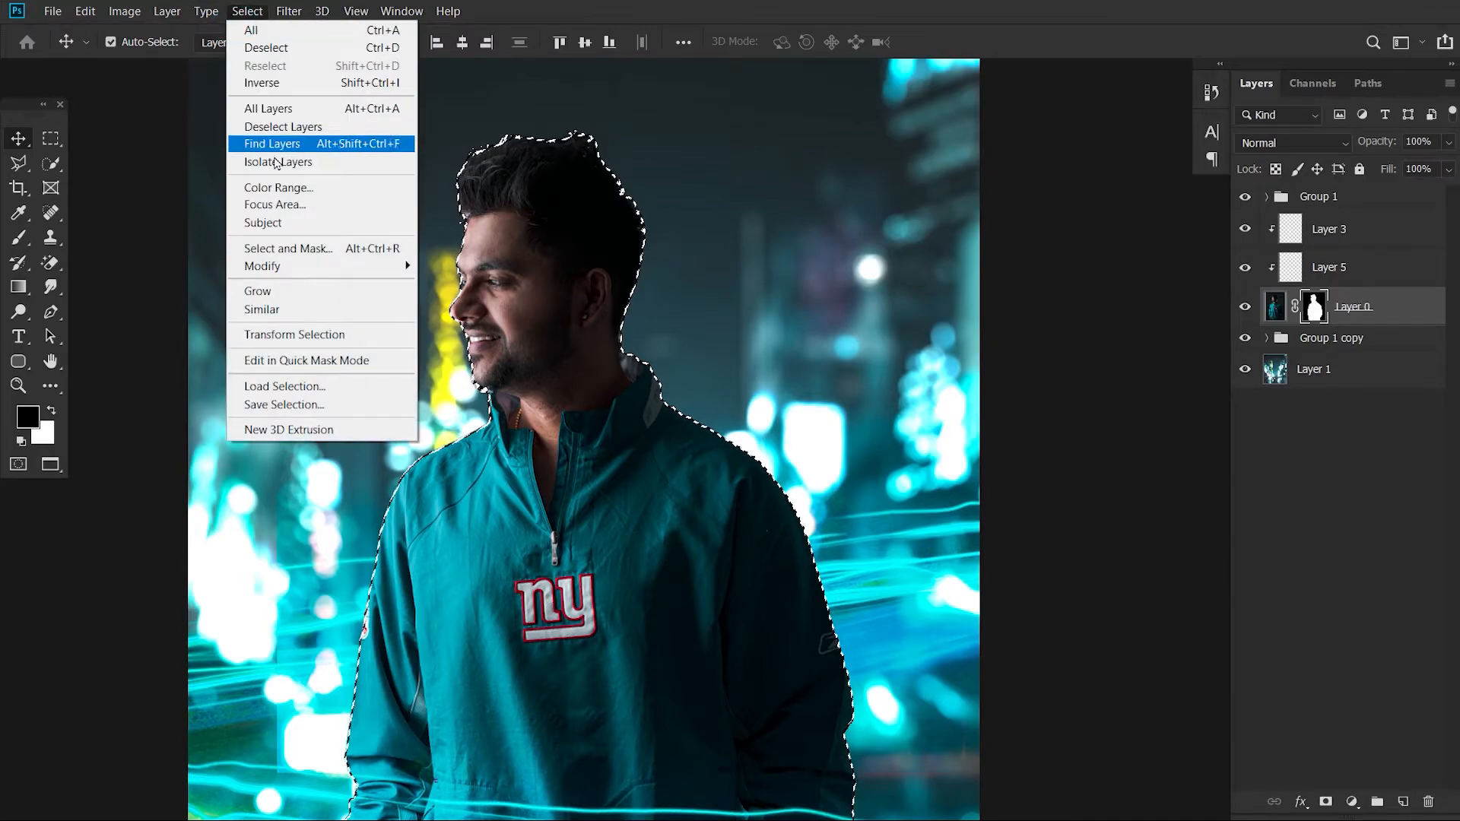
{"action": "left_click", "coordinate": [301, 273]}
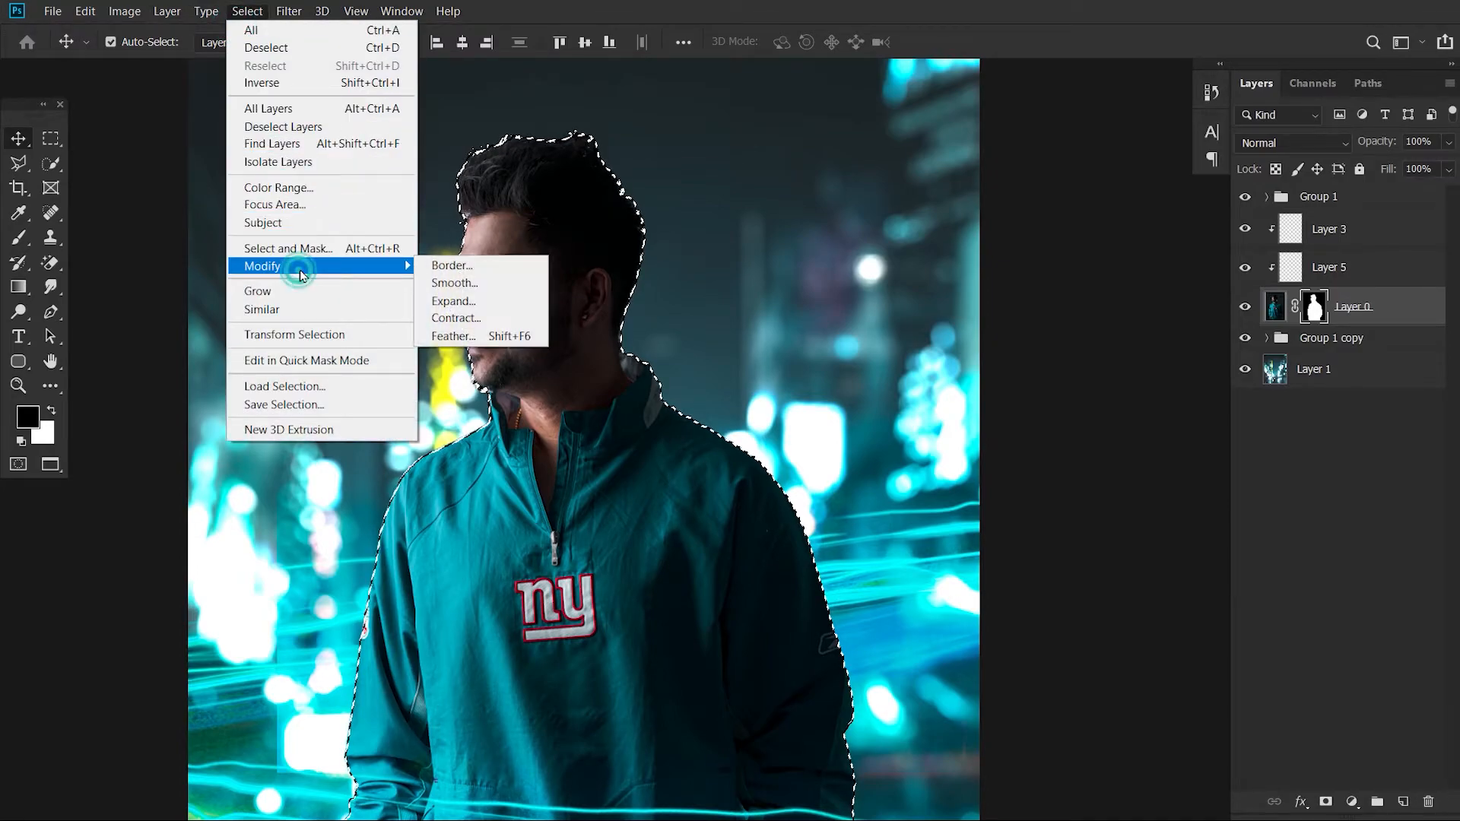
{"action": "left_click", "coordinate": [495, 320]}
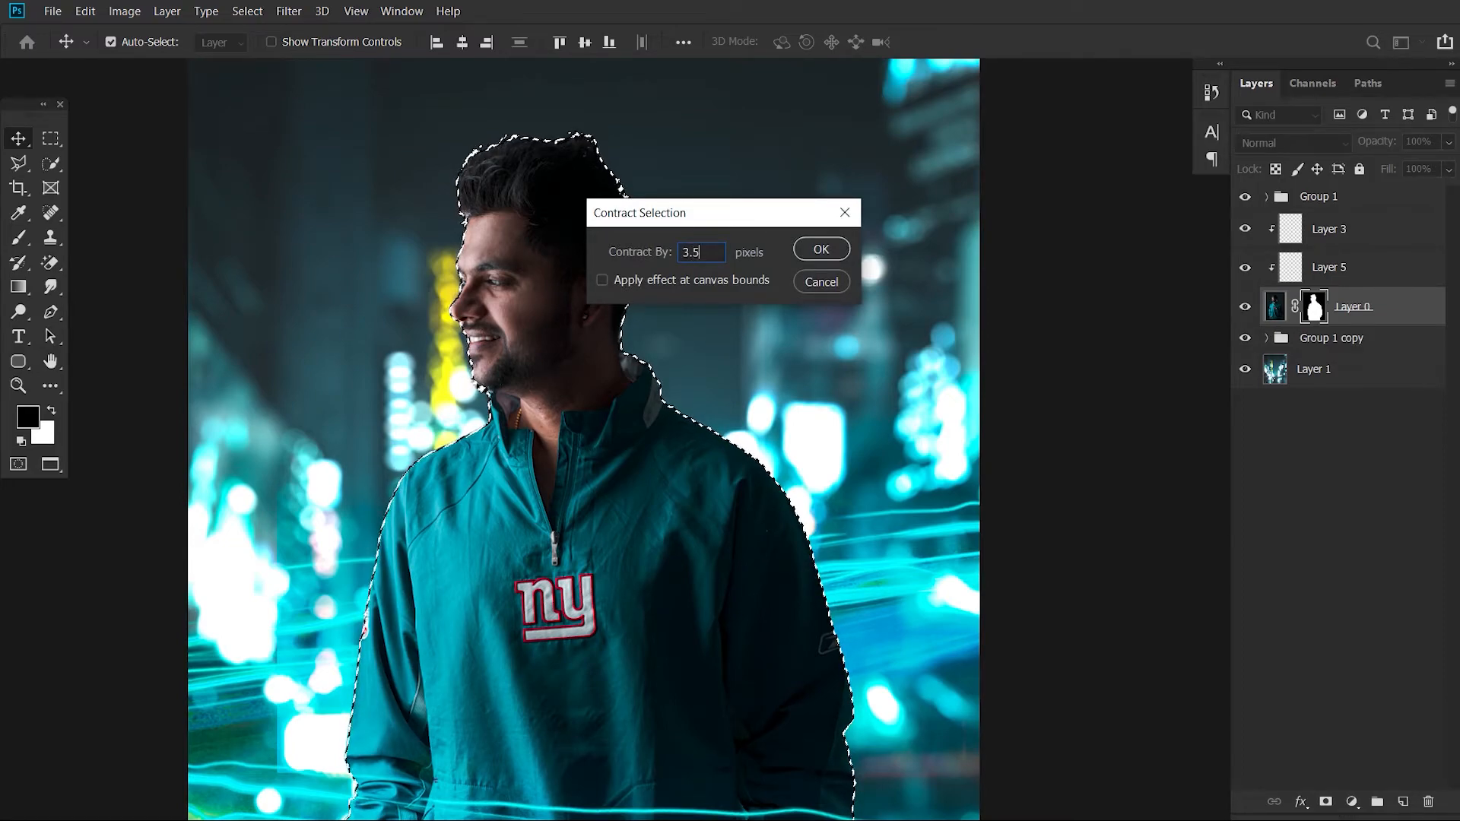
{"action": "left_click", "coordinate": [808, 260]}
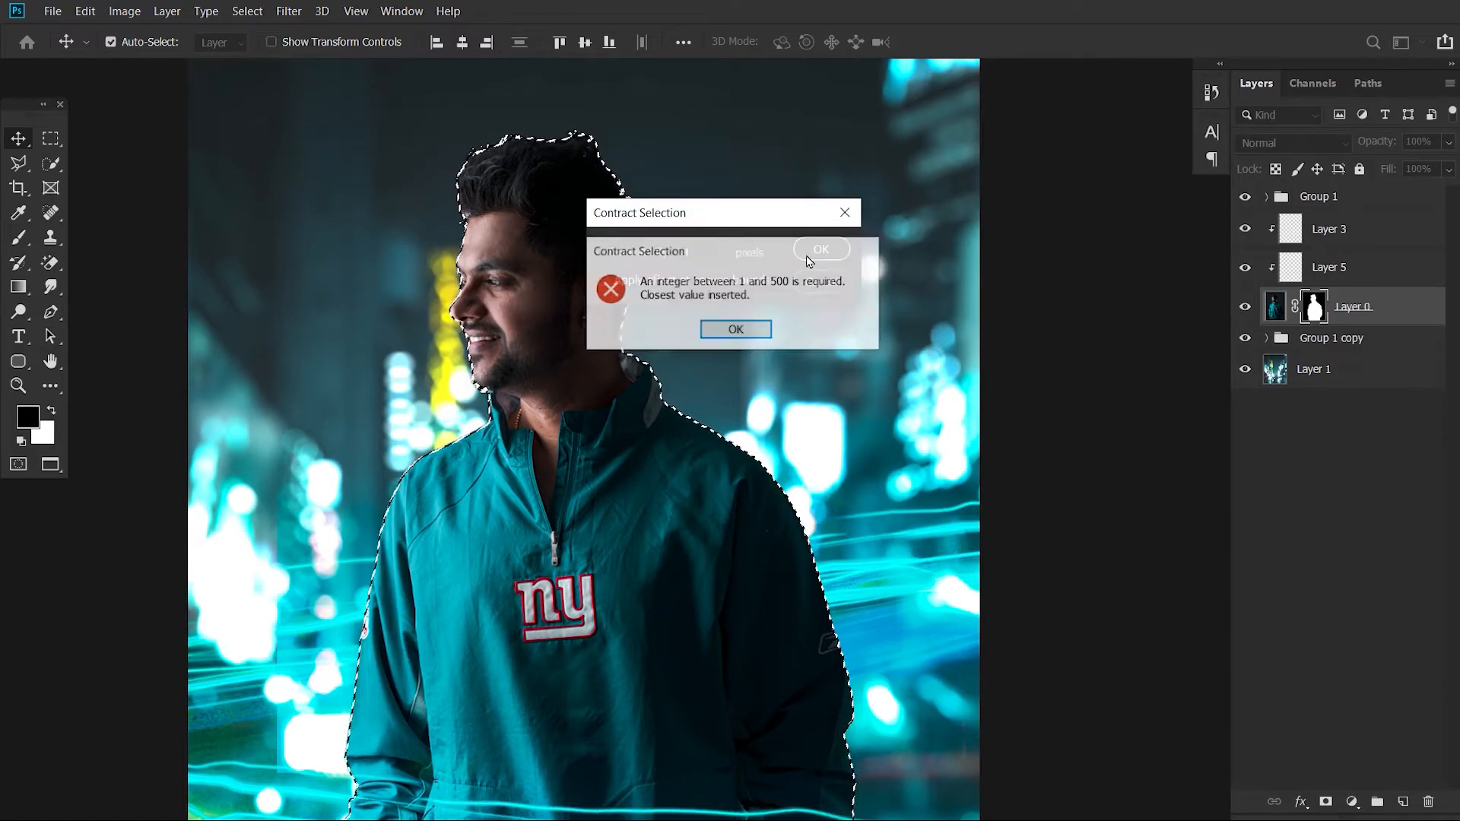
{"action": "key", "text": "Return"}
{"action": "left_click", "coordinate": [819, 255]}
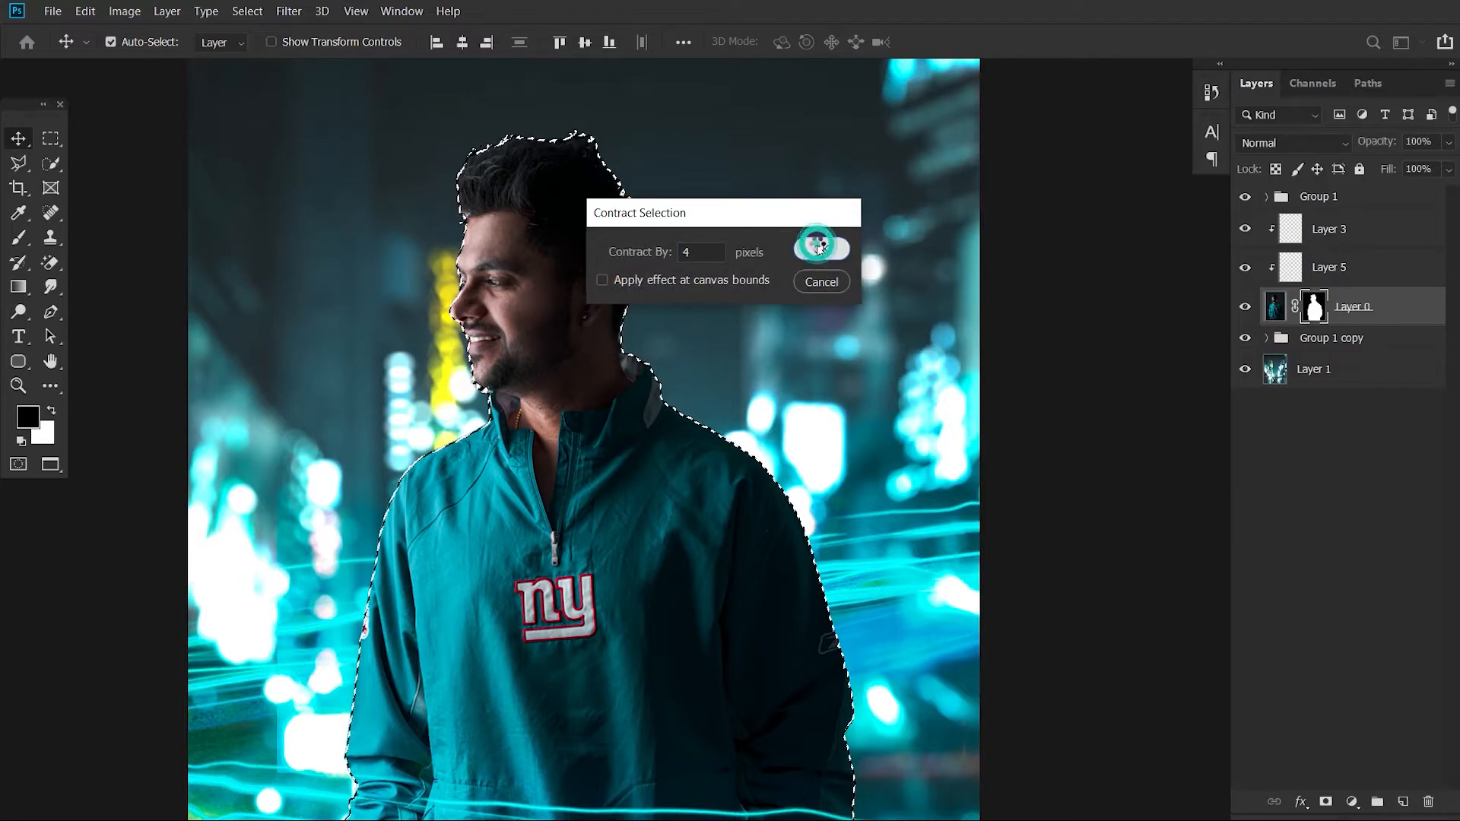
Feather the contracted selection by 3 pixels
{"action": "left_click", "coordinate": [257, 13]}
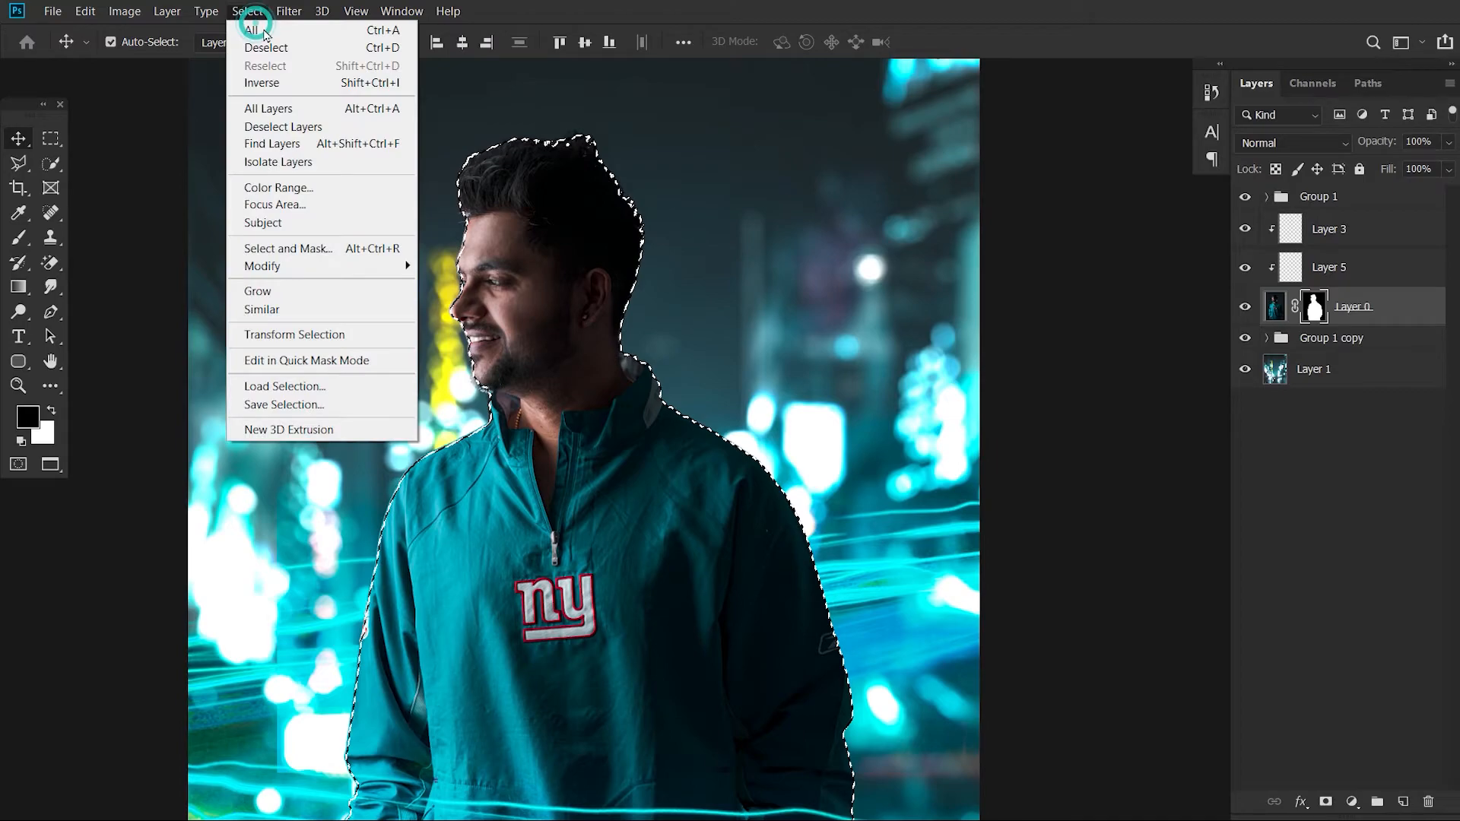
{"action": "left_click", "coordinate": [304, 265]}
{"action": "left_click", "coordinate": [508, 337]}
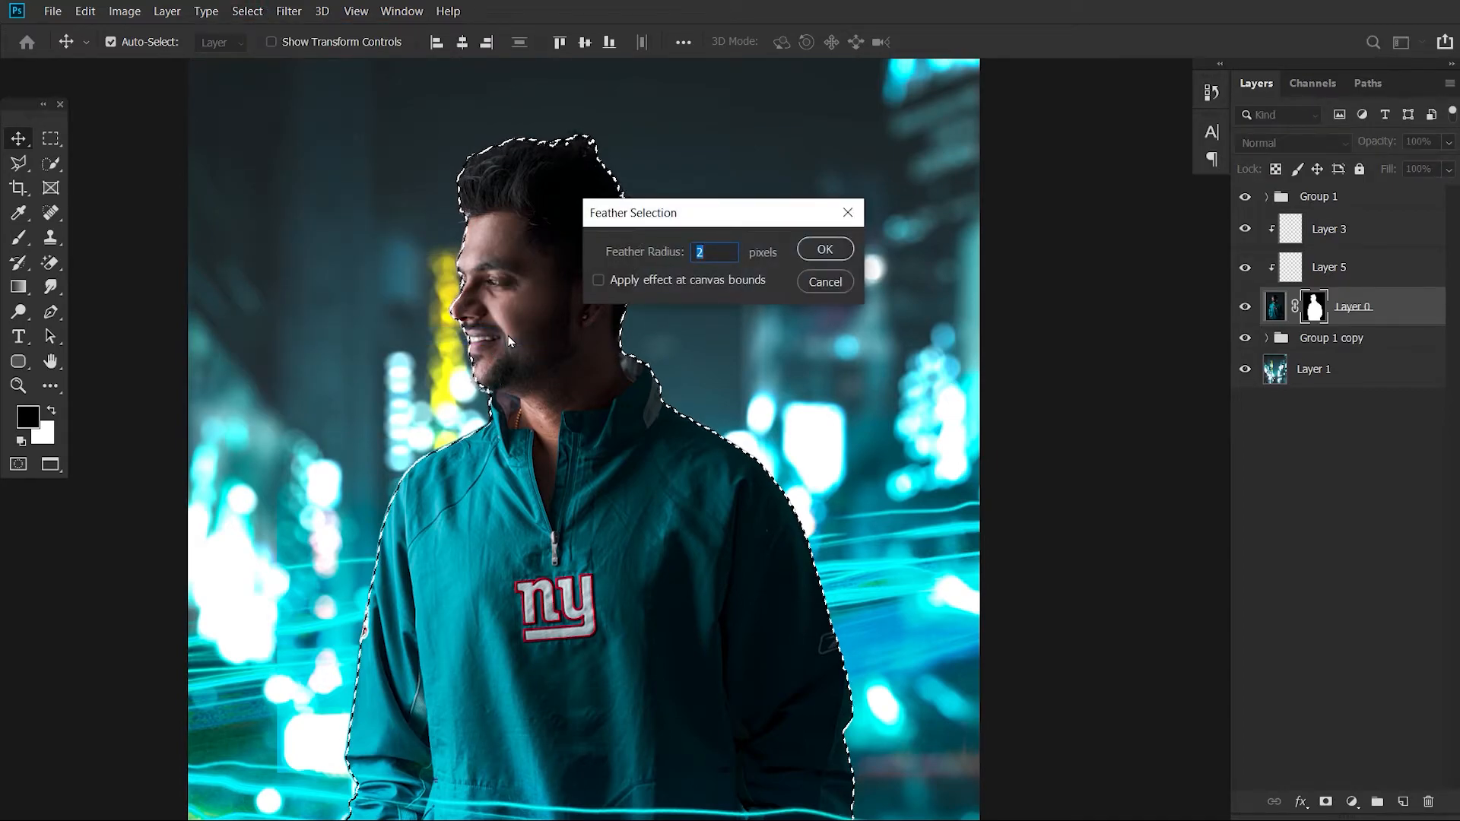
{"action": "type", "text": "3"}
{"action": "key", "text": "Return"}
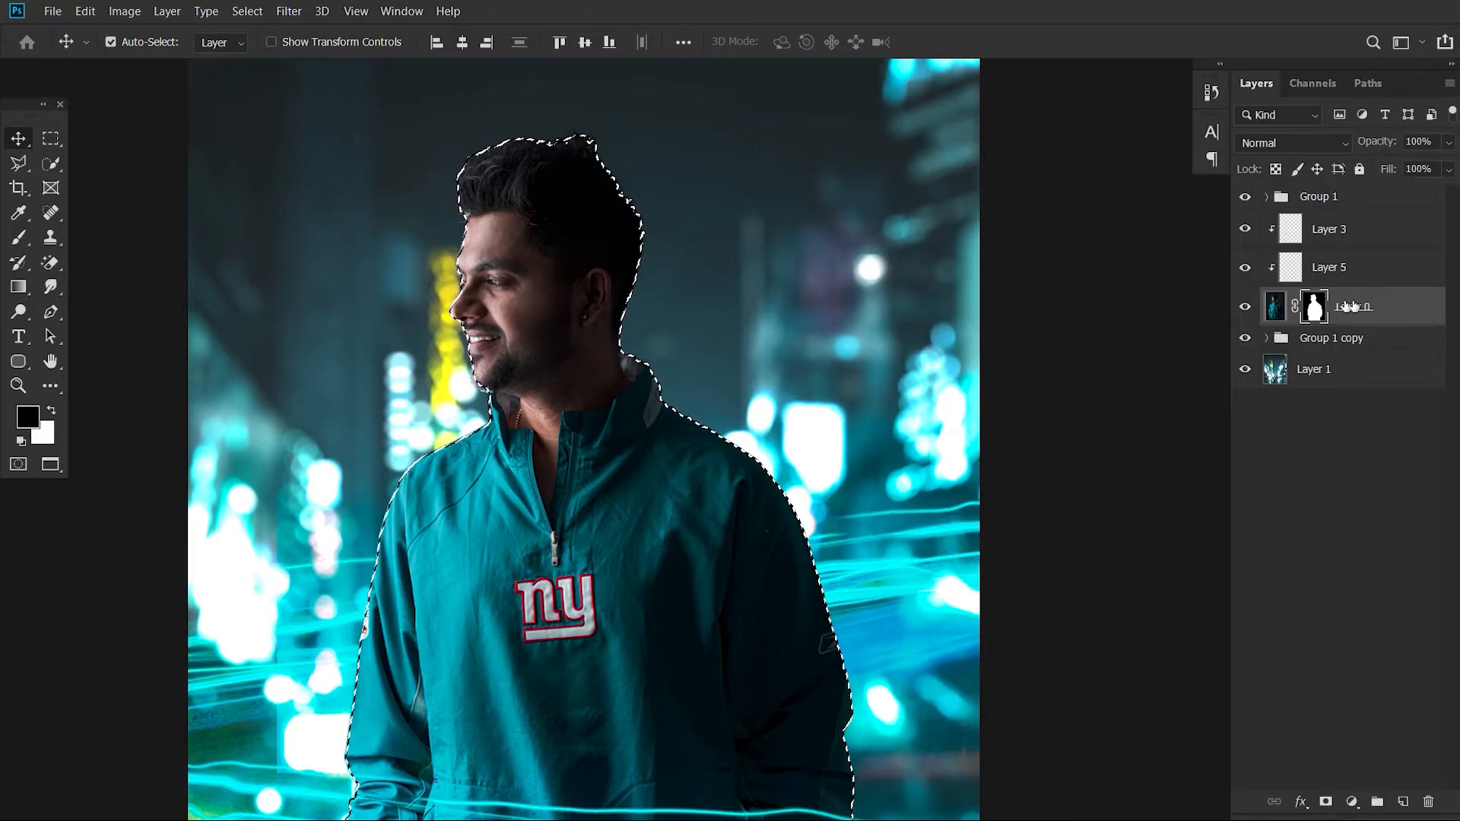
Invert the selection on Layer 5 and set the Brush tool's foreground colour to white (ffffff)
{"action": "left_click", "coordinate": [1324, 277]}
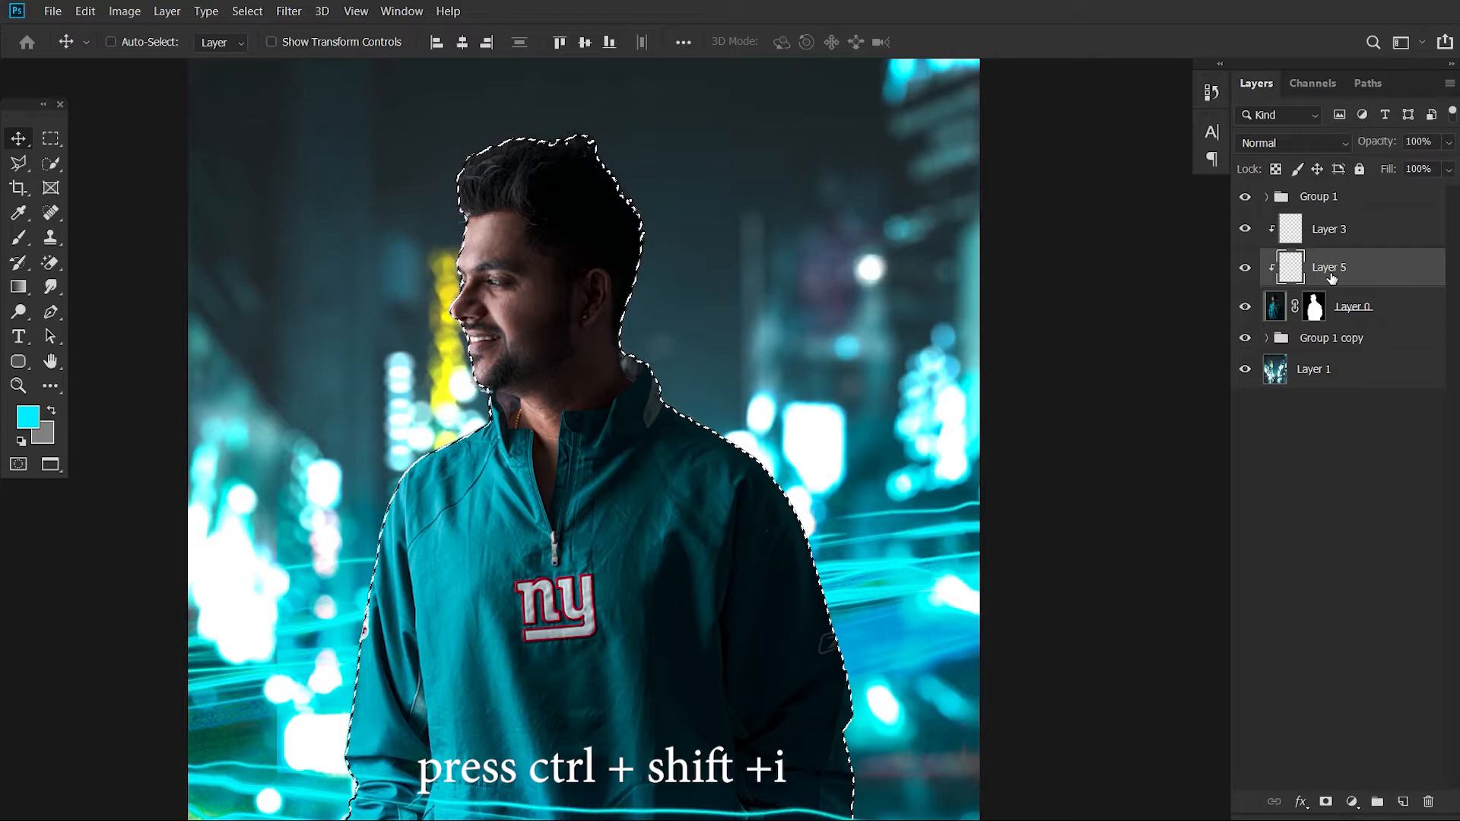
{"action": "key", "text": "ctrl+shift+i"}
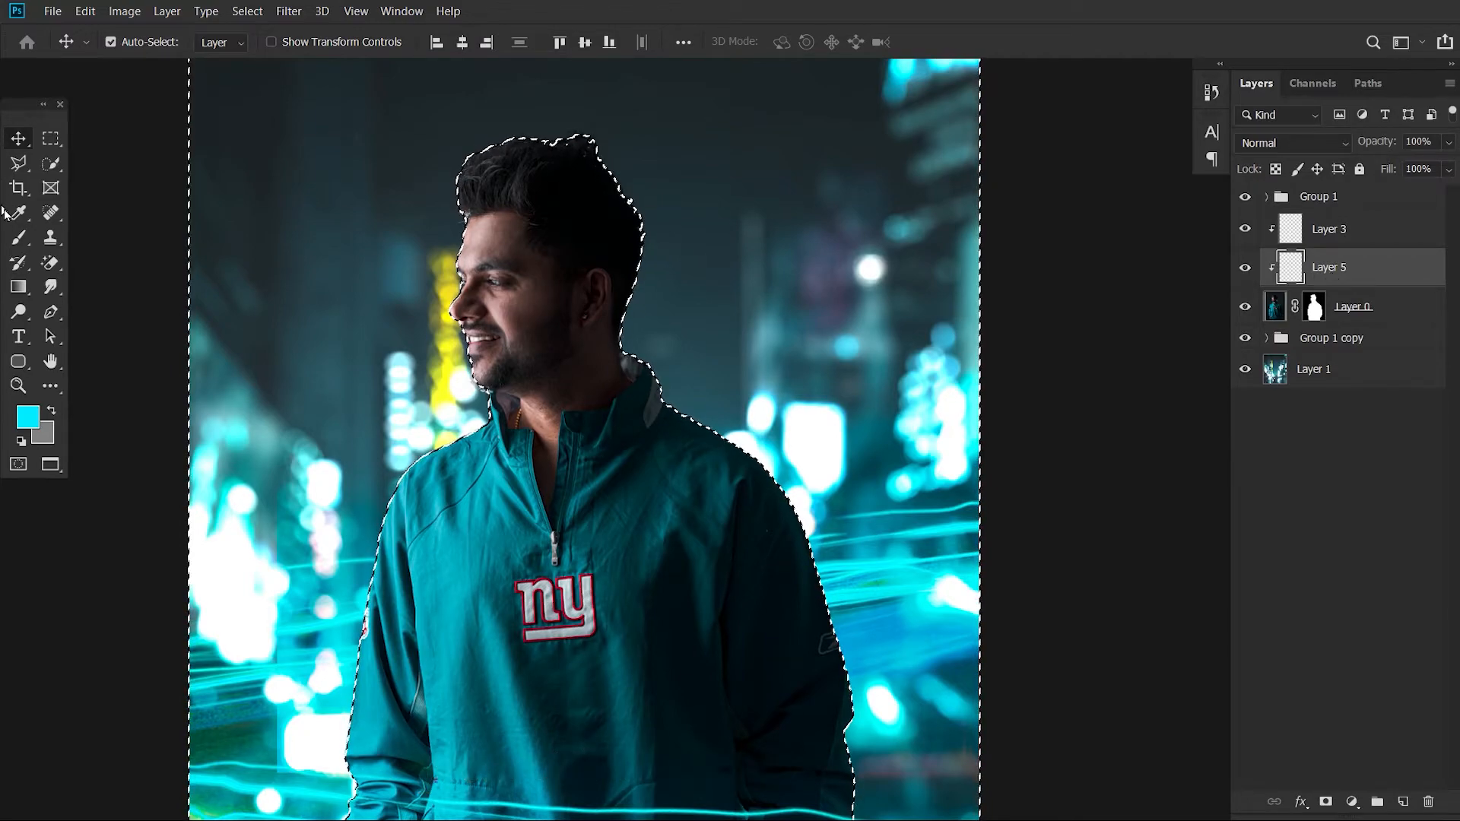
{"action": "left_click", "coordinate": [20, 240]}
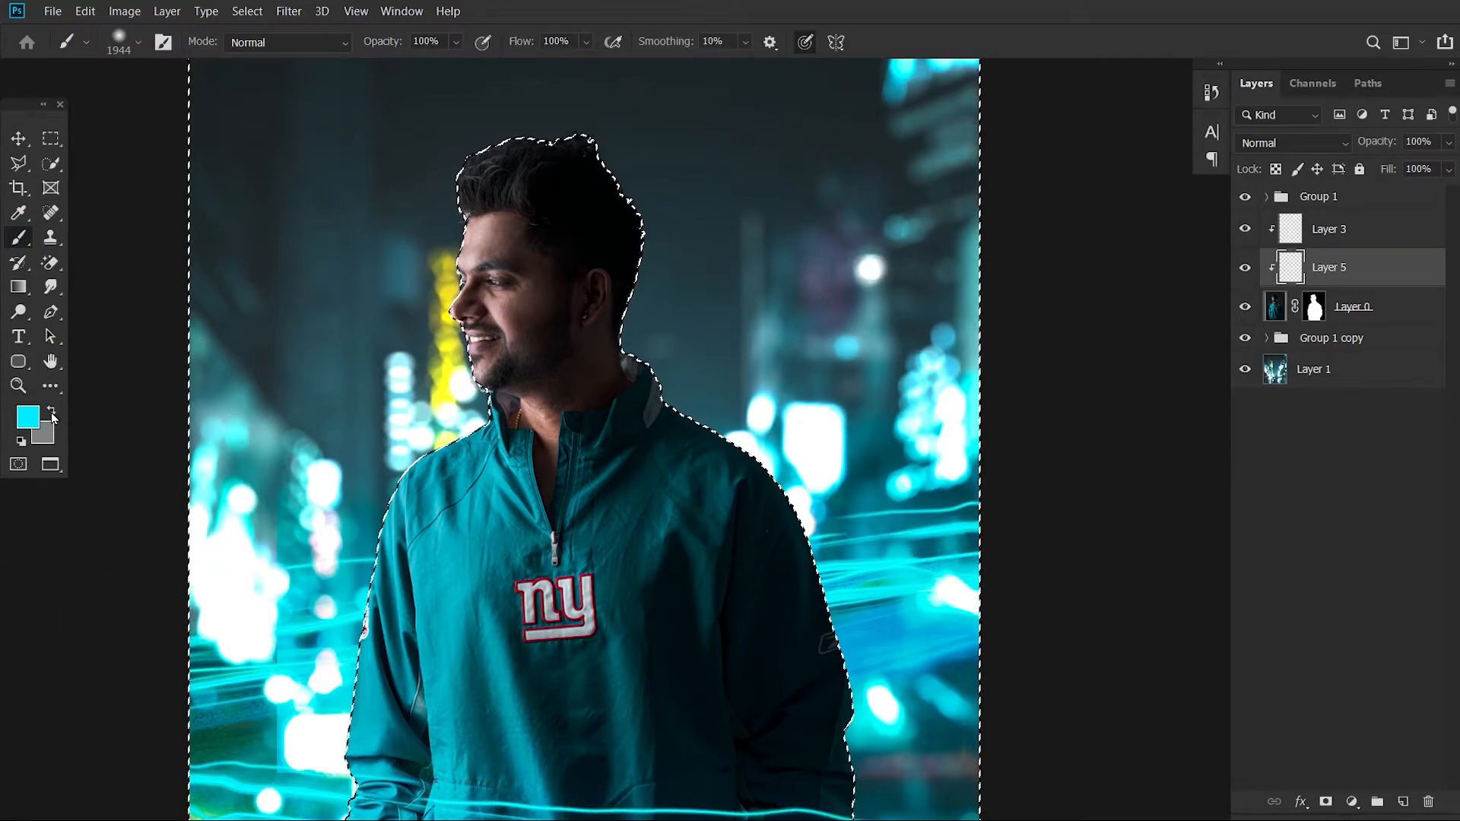
{"action": "left_click", "coordinate": [27, 416]}
{"action": "left_click", "coordinate": [1030, 264]}
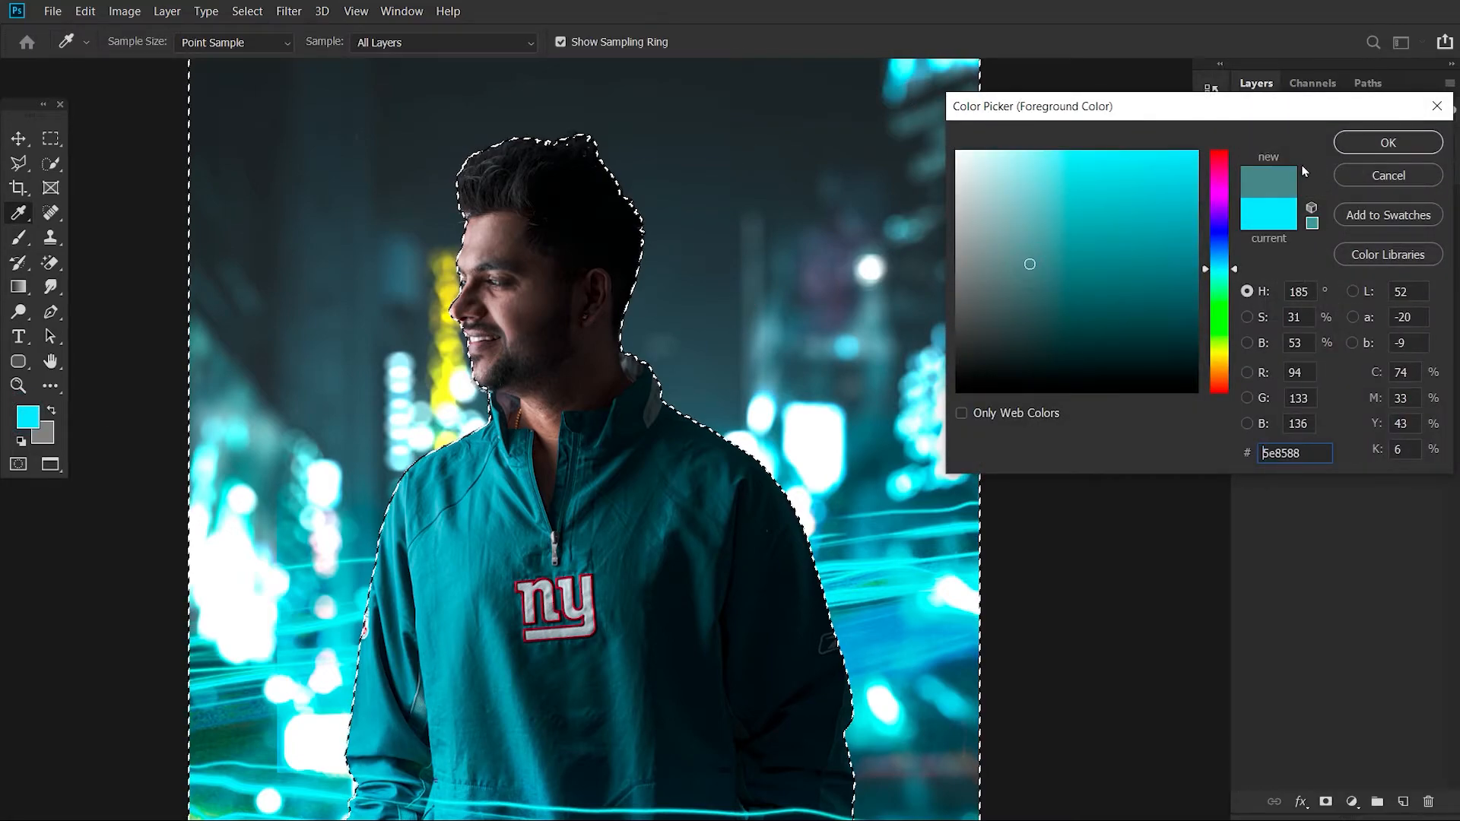
{"action": "left_click_drag", "start_coordinate": [1022, 208], "coordinate": [958, 152]}
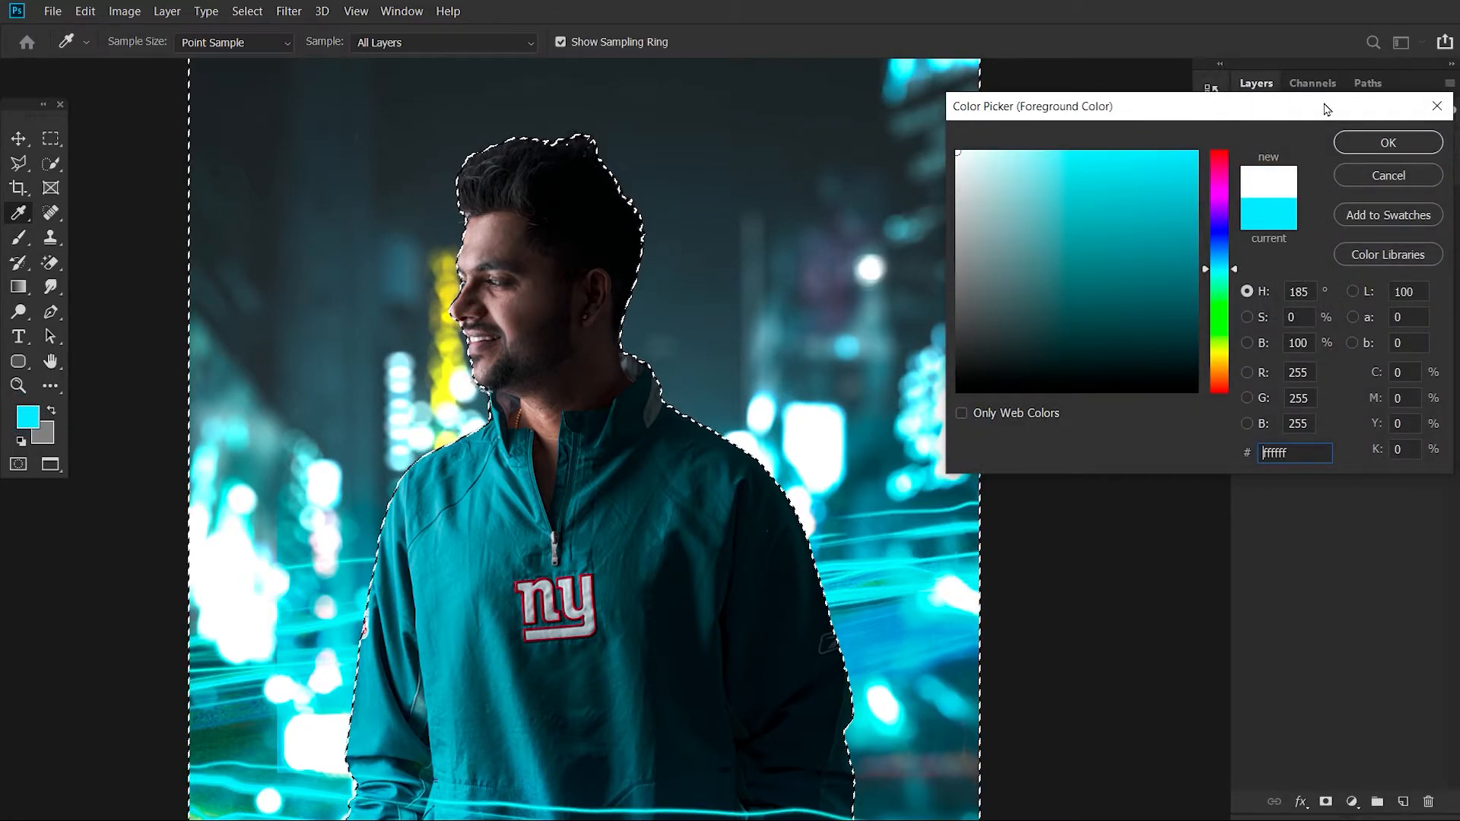
{"action": "left_click", "coordinate": [1348, 148]}
Paint a soft white rim along the jacket shoulder beside the yellow lights, reducing the brush from 431 to 268 and 234 px
{"action": "scroll", "coordinate": [424, 375], "scroll_direction": "up", "scroll_amount": 3}
{"action": "mouse_move", "coordinate": [541, 482]}
{"action": "left_mouse_down"}
{"action": "mouse_move", "coordinate": [335, 514]}
{"action": "mouse_move", "coordinate": [156, 511]}
{"action": "left_mouse_up"}
{"action": "scroll", "coordinate": [374, 523], "scroll_direction": "up", "scroll_amount": 3}
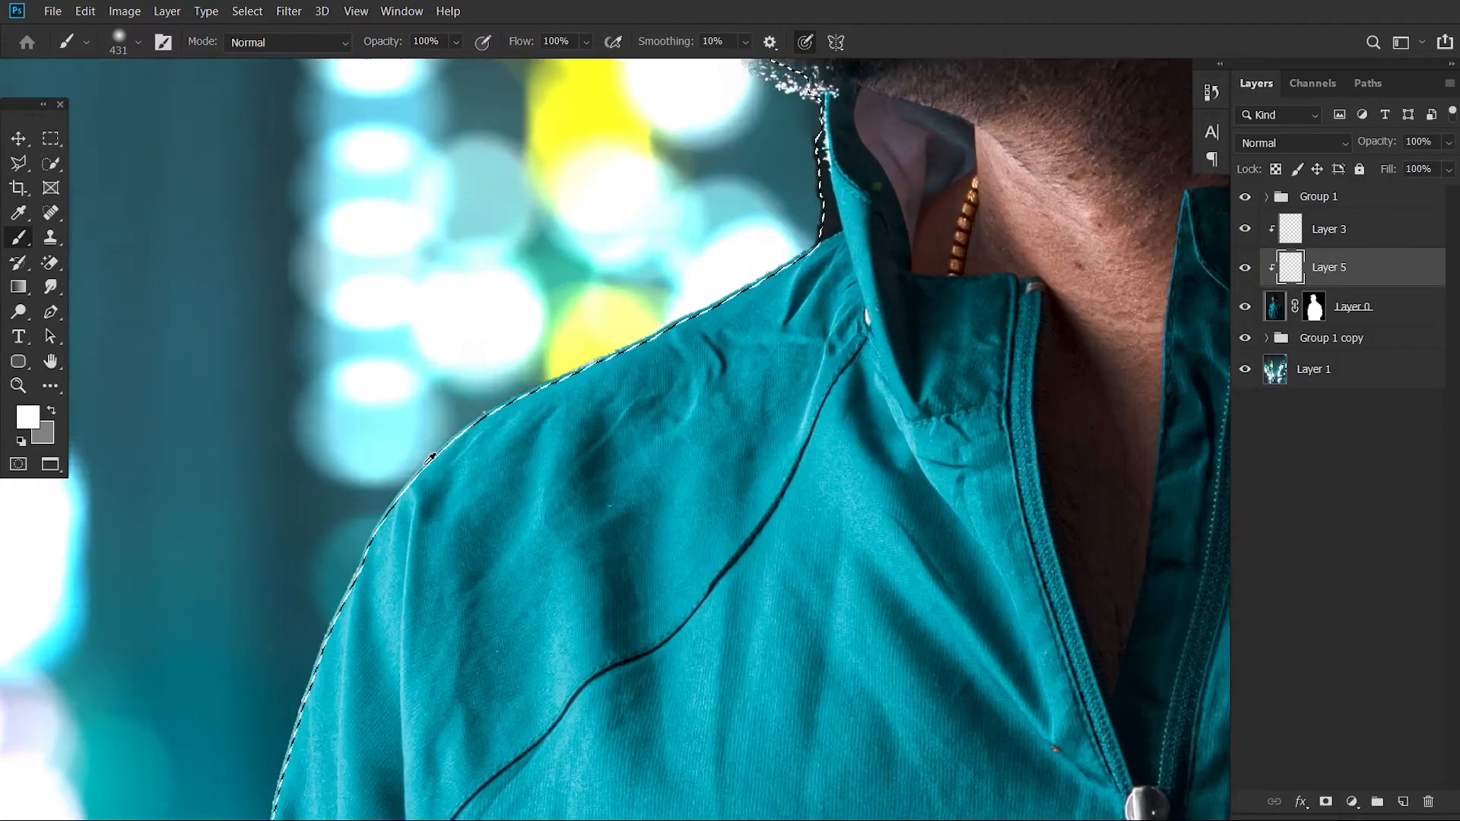
{"action": "scroll", "coordinate": [430, 457], "scroll_direction": "up", "scroll_amount": 2}
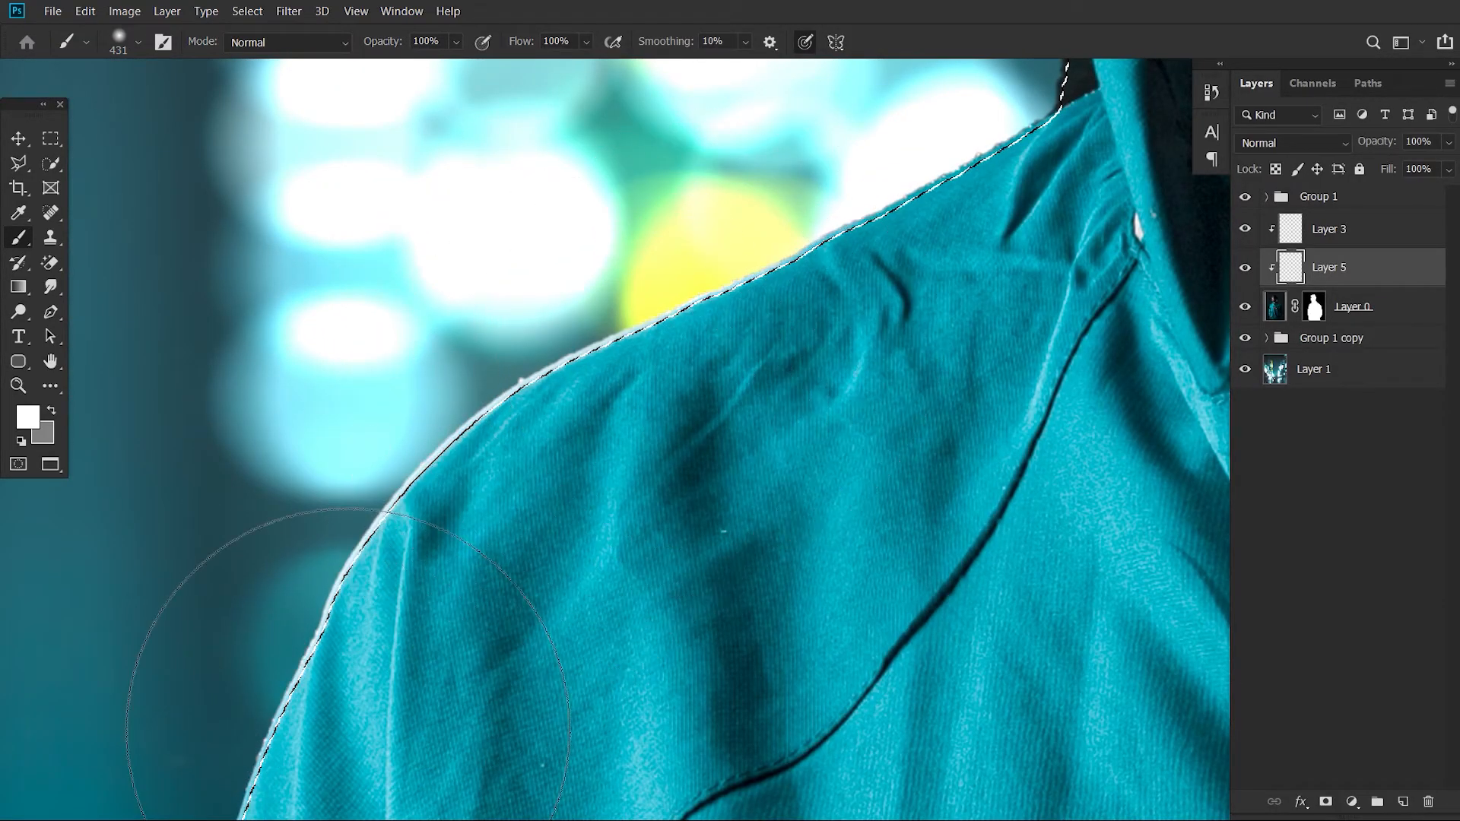
{"action": "left_click_drag", "start_coordinate": [679, 492], "coordinate": [548, 493]}
{"action": "scroll", "coordinate": [563, 486], "scroll_direction": "down", "scroll_amount": 5}
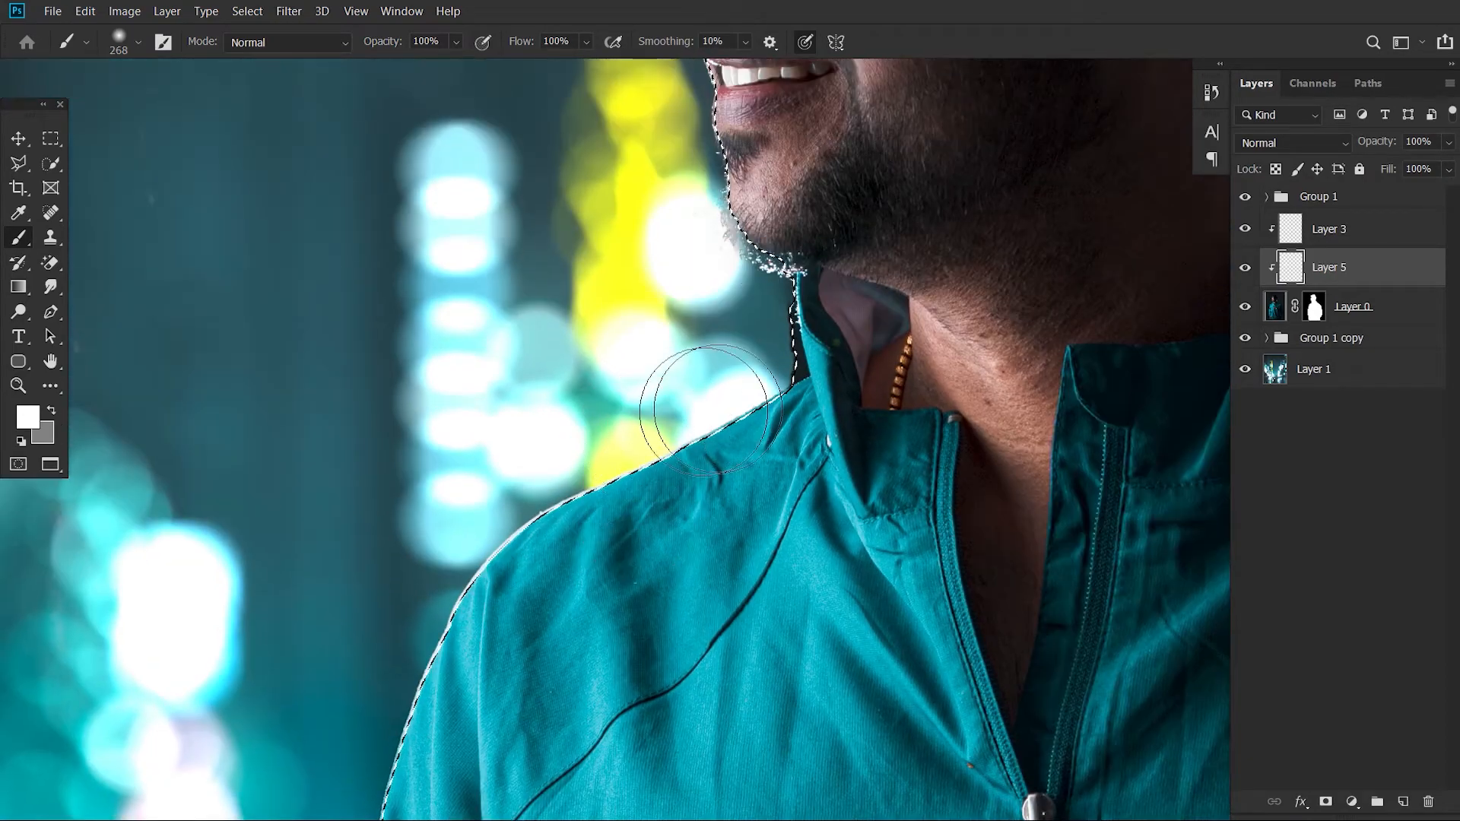
{"action": "scroll", "coordinate": [788, 411], "scroll_direction": "up", "scroll_amount": 3}
{"action": "left_click_drag", "start_coordinate": [788, 398], "coordinate": [767, 397]}
{"action": "mouse_move", "coordinate": [763, 290]}
{"action": "left_mouse_down"}
{"action": "mouse_move", "coordinate": [758, 381]}
{"action": "mouse_move", "coordinate": [701, 439]}
{"action": "mouse_move", "coordinate": [713, 409]}
{"action": "mouse_move", "coordinate": [770, 369]}
{"action": "mouse_move", "coordinate": [851, 389]}
{"action": "mouse_move", "coordinate": [499, 502]}
{"action": "left_mouse_up"}
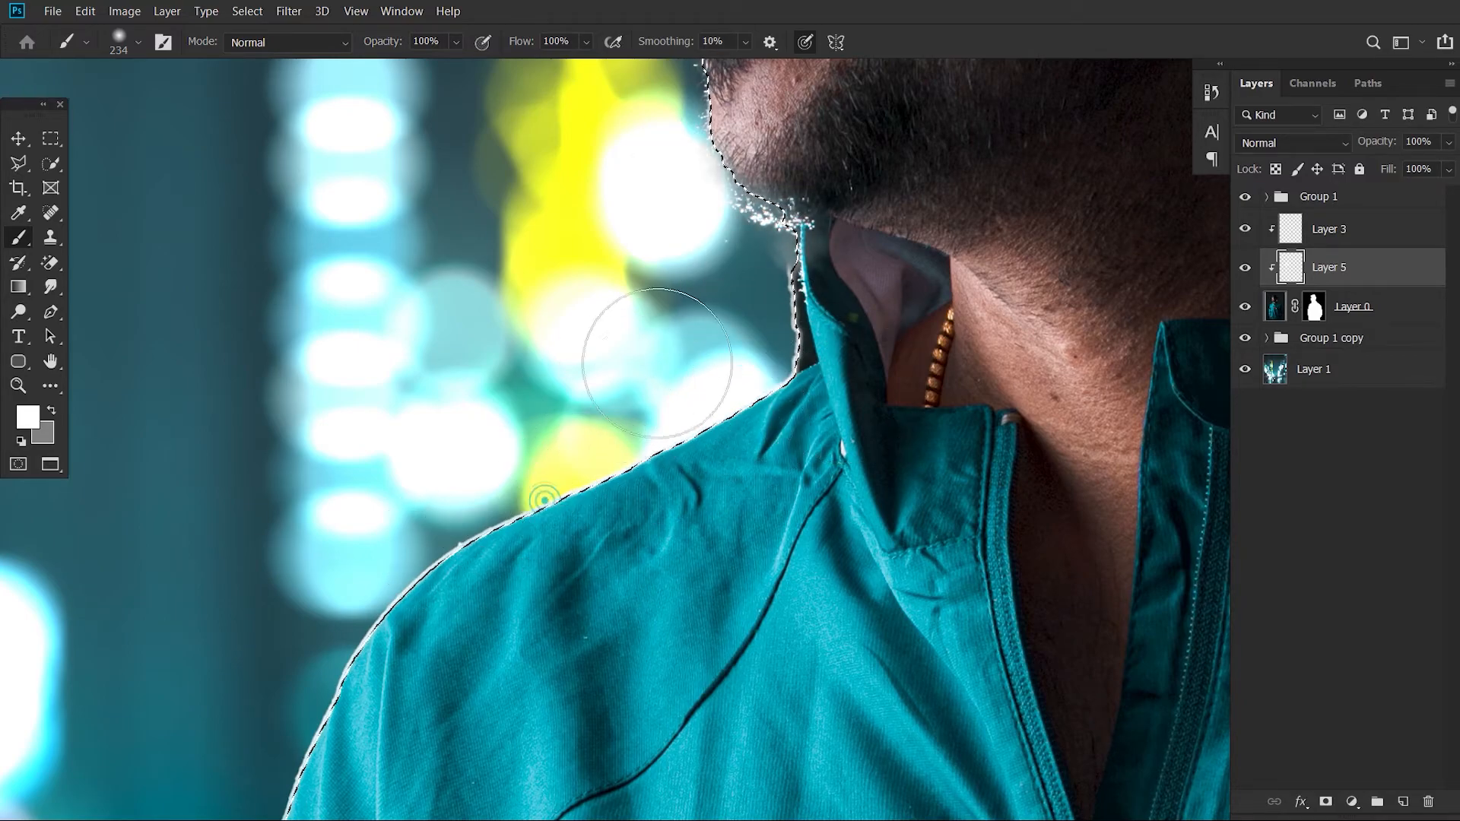
Continue the white rim light down the outer sleeve and along the back collar and opposite shoulder with the 234 px brush
{"action": "scroll", "coordinate": [574, 297], "scroll_direction": "down", "scroll_amount": 5}
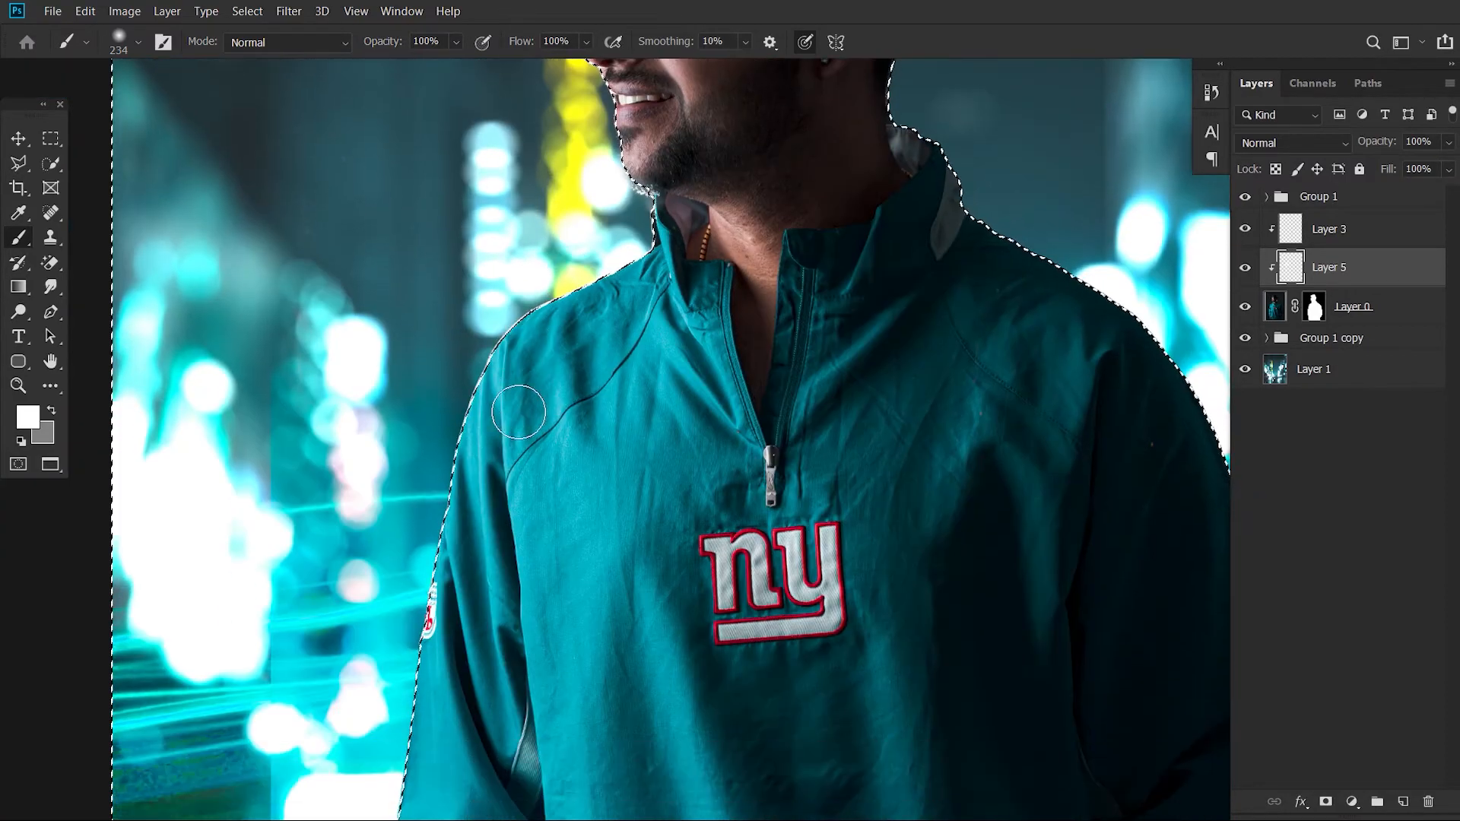
{"action": "scroll", "coordinate": [518, 411], "scroll_direction": "down", "scroll_amount": 2}
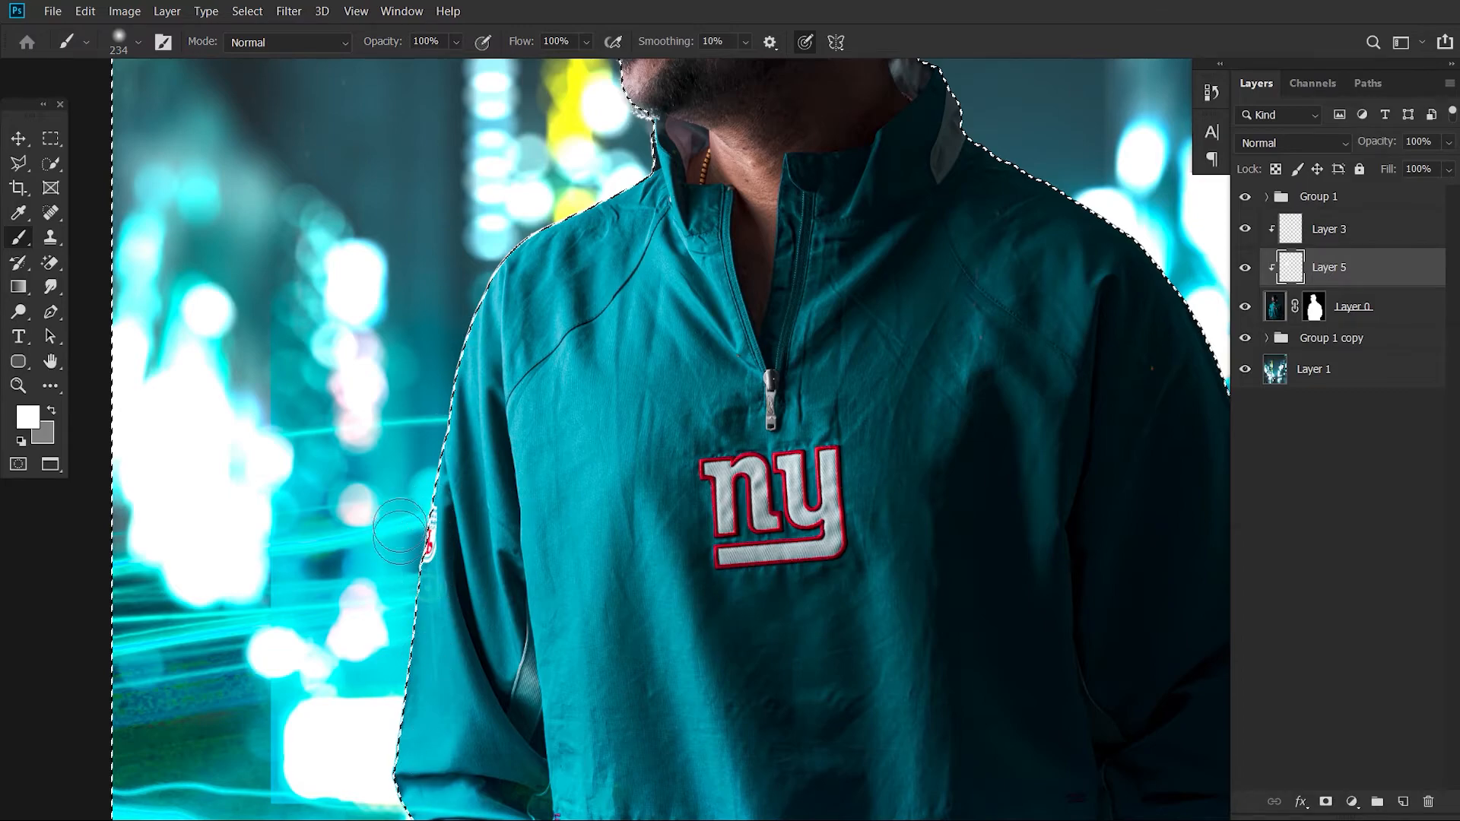
{"action": "scroll", "coordinate": [561, 287], "scroll_direction": "up", "scroll_amount": 6}
{"action": "mouse_move", "coordinate": [895, 267]}
{"action": "left_mouse_down"}
{"action": "mouse_move", "coordinate": [1003, 394]}
{"action": "mouse_move", "coordinate": [961, 332]}
{"action": "left_mouse_up"}
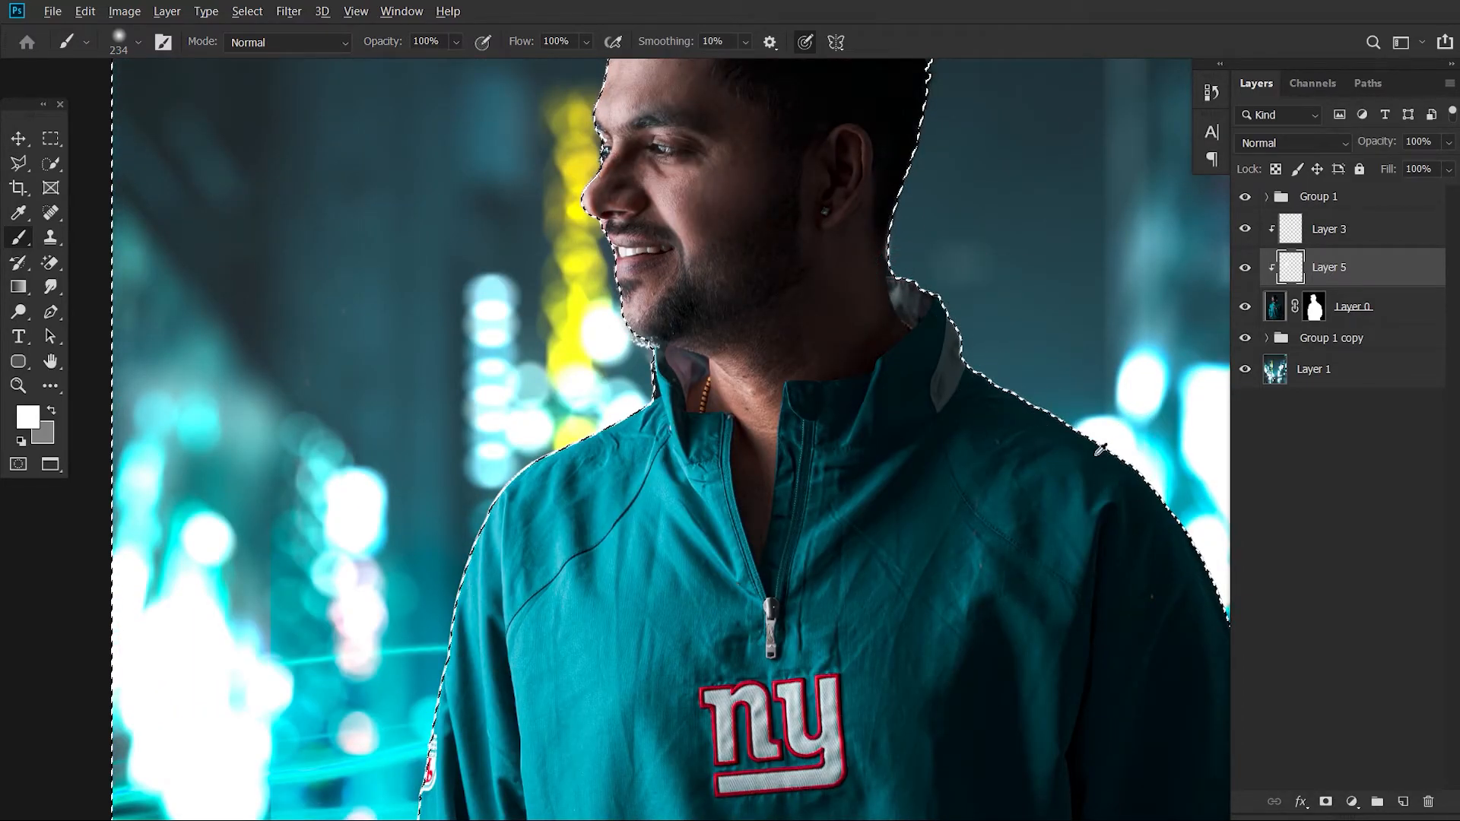
{"action": "scroll", "coordinate": [1101, 449], "scroll_direction": "down", "scroll_amount": 3}
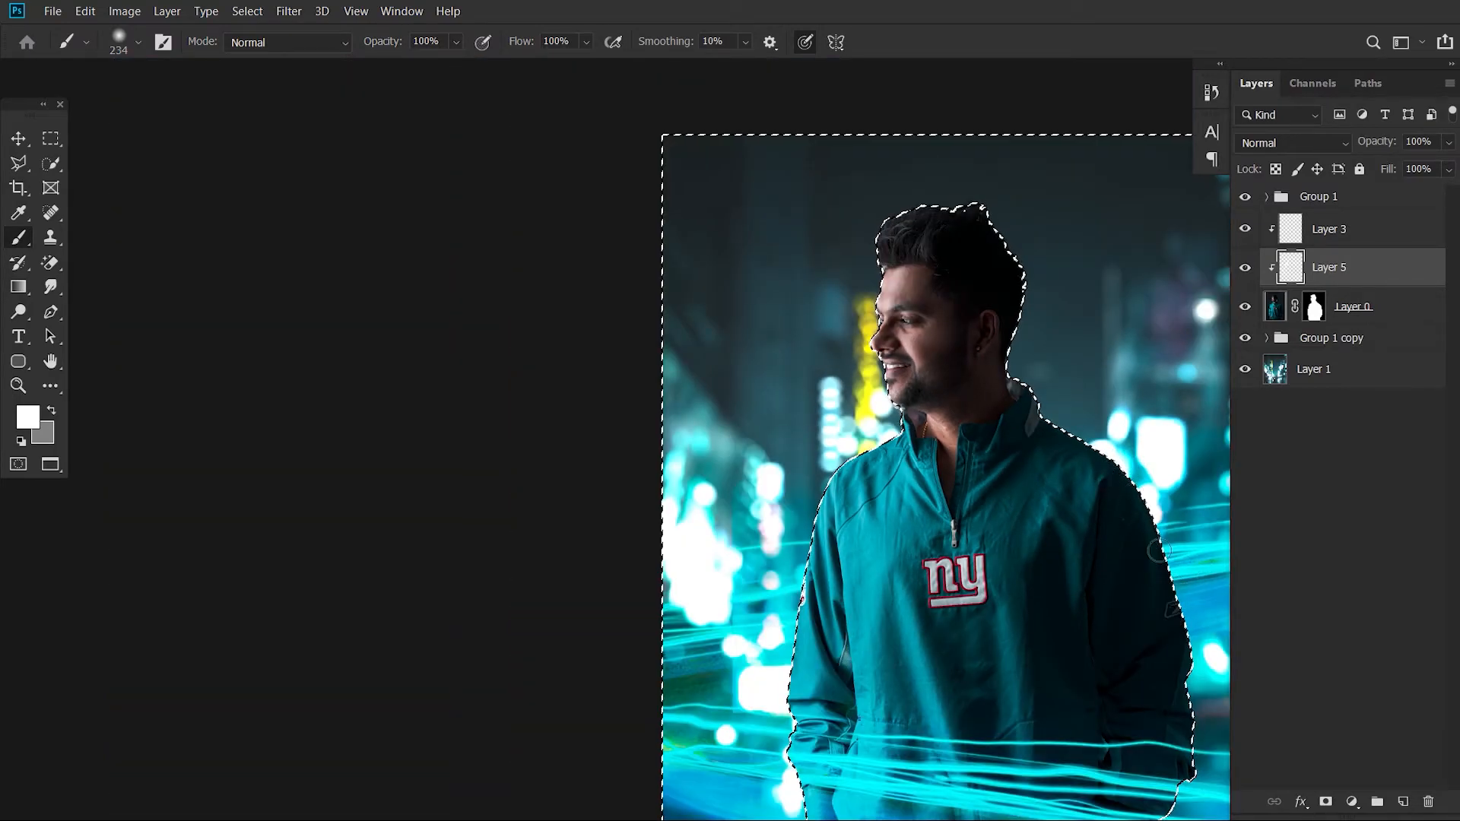
{"action": "scroll", "coordinate": [1038, 479], "scroll_direction": "down", "scroll_amount": 2}
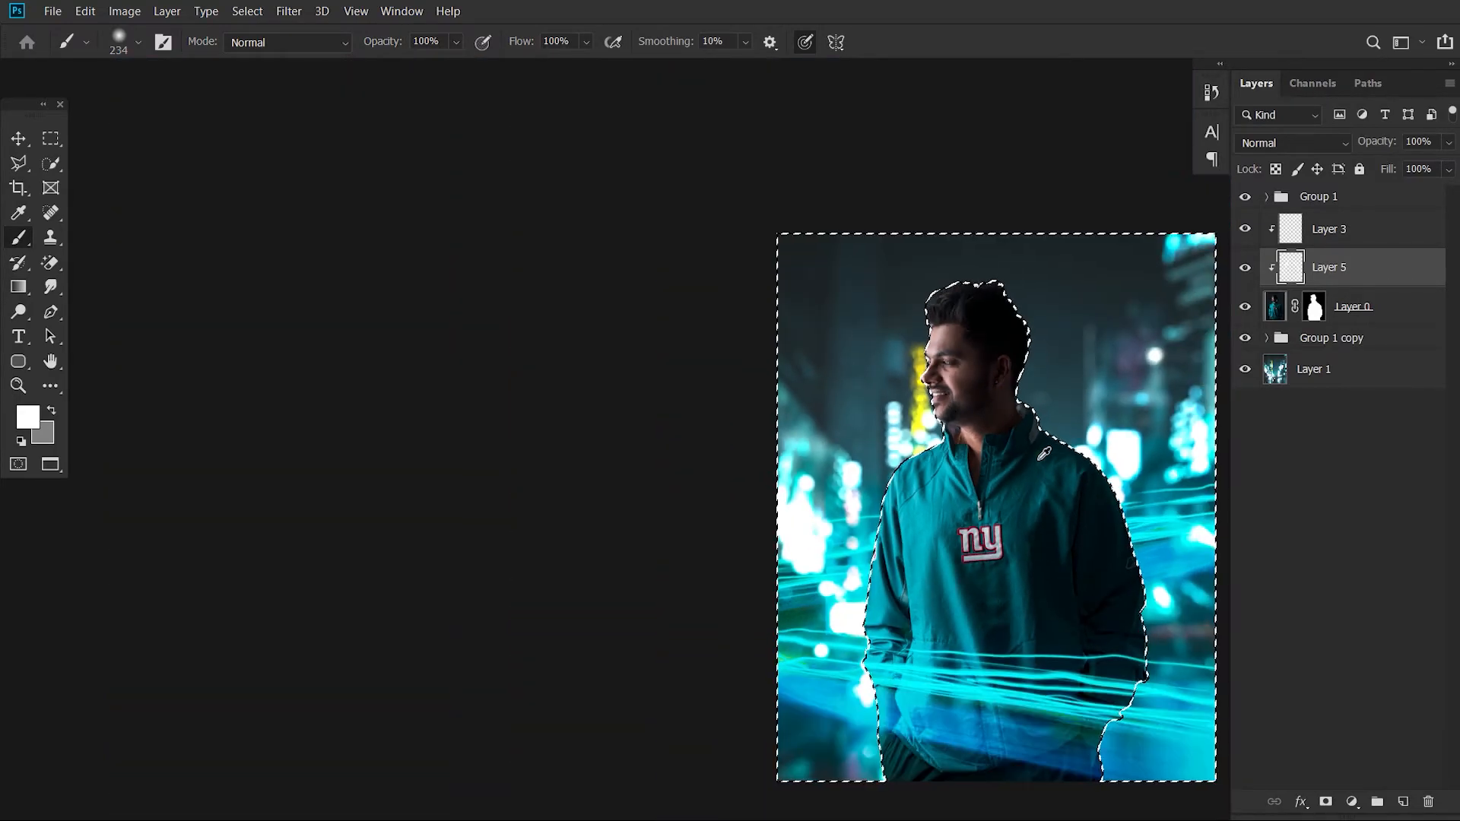
Undo the last three brush actions, repaint the sleeve edge facing the bright bokeh with a 328 px brush, and deselect
{"action": "key", "text": "ctrl+z"}
{"action": "key", "text": "ctrl+z"}
{"action": "key", "text": "ctrl+z"}
{"action": "left_click_drag", "start_coordinate": [883, 555], "coordinate": [889, 555]}
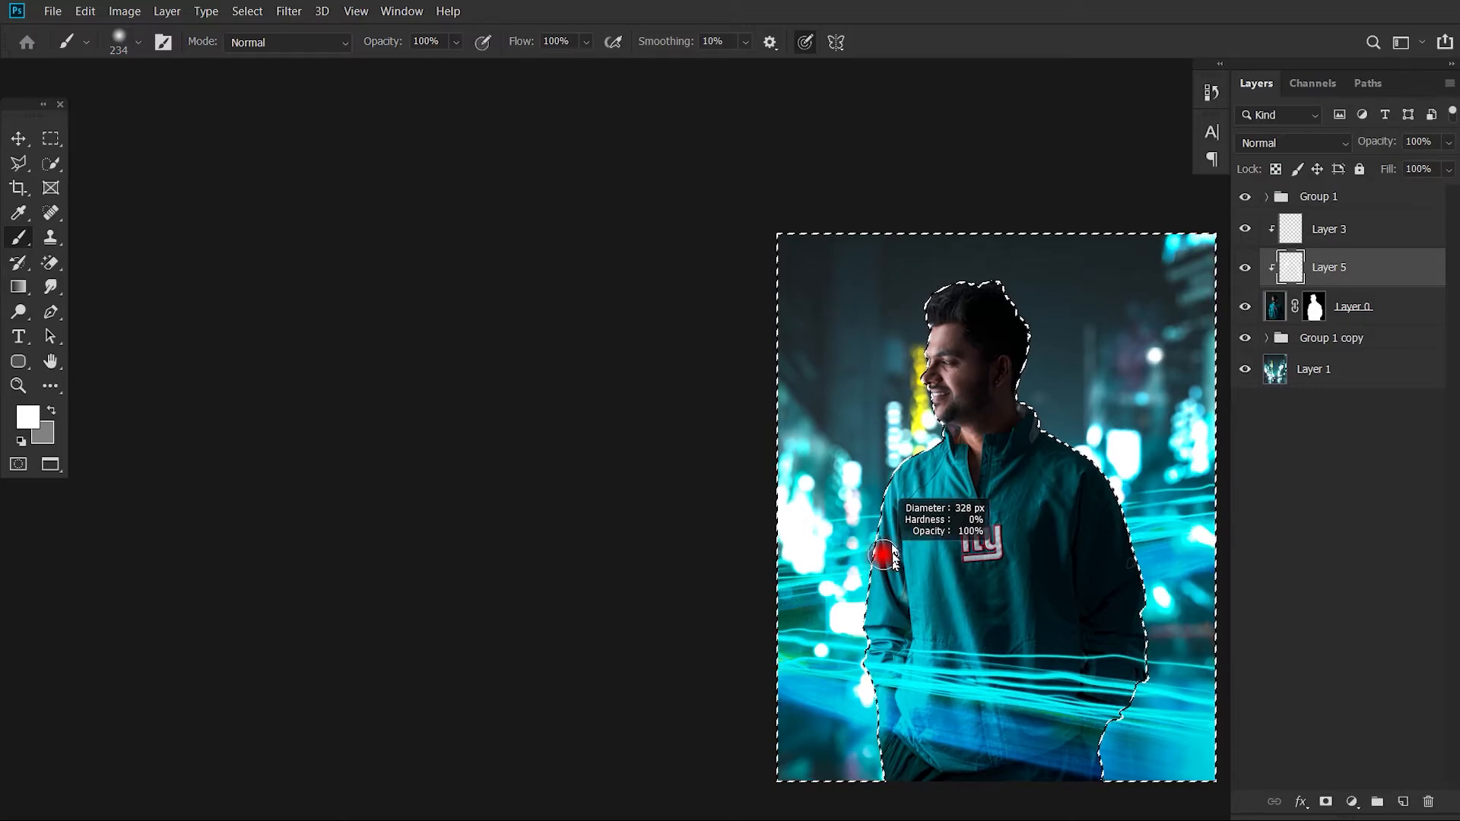
{"action": "left_click_drag", "start_coordinate": [894, 480], "coordinate": [877, 623]}
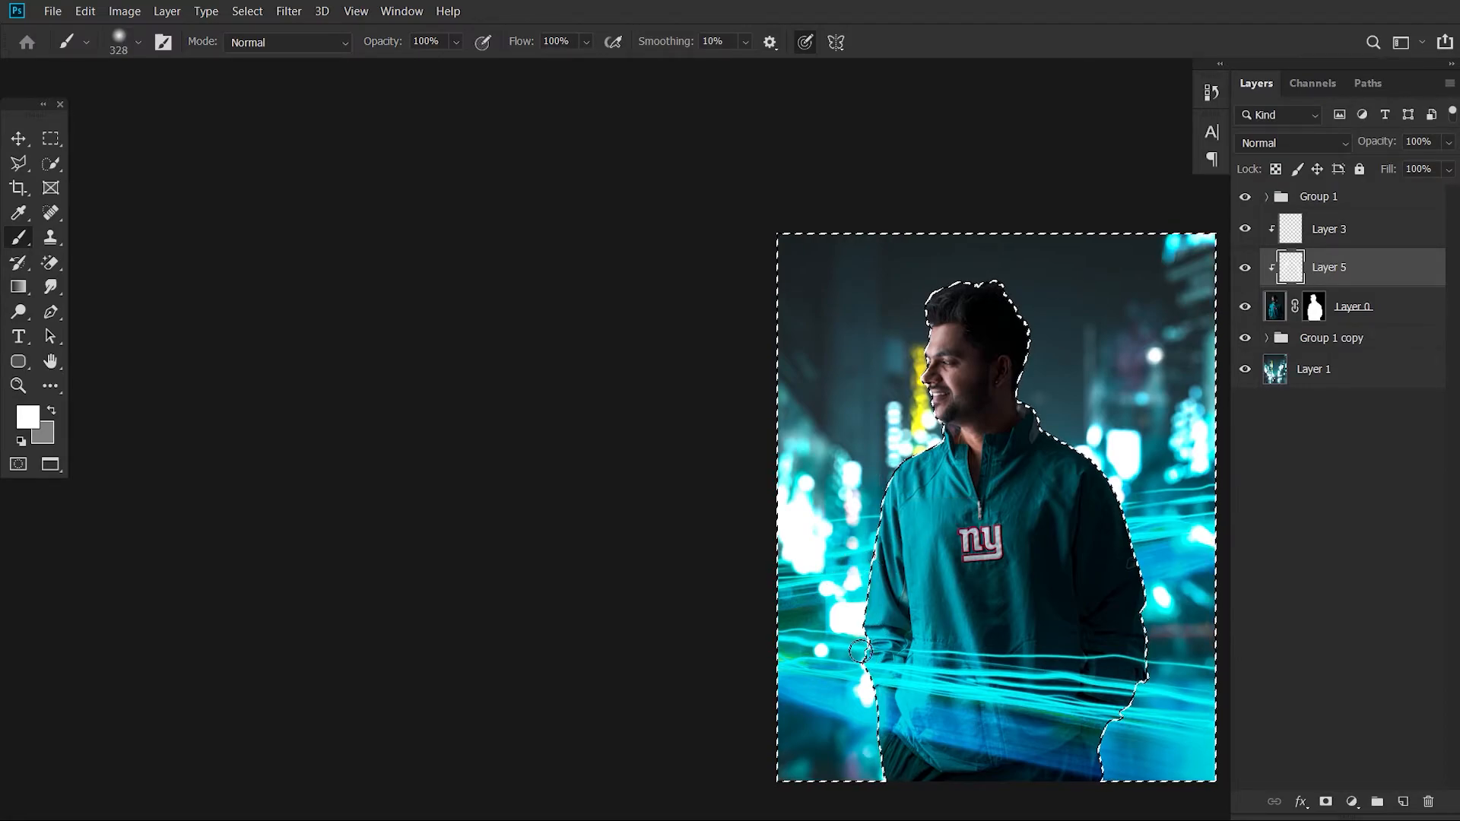
{"action": "key", "text": "ctrl+d"}
Examine the white rim light around the face, collar, shoulders and sleeves close up and in the full image
{"action": "scroll", "coordinate": [899, 507], "scroll_direction": "up", "scroll_amount": 4}
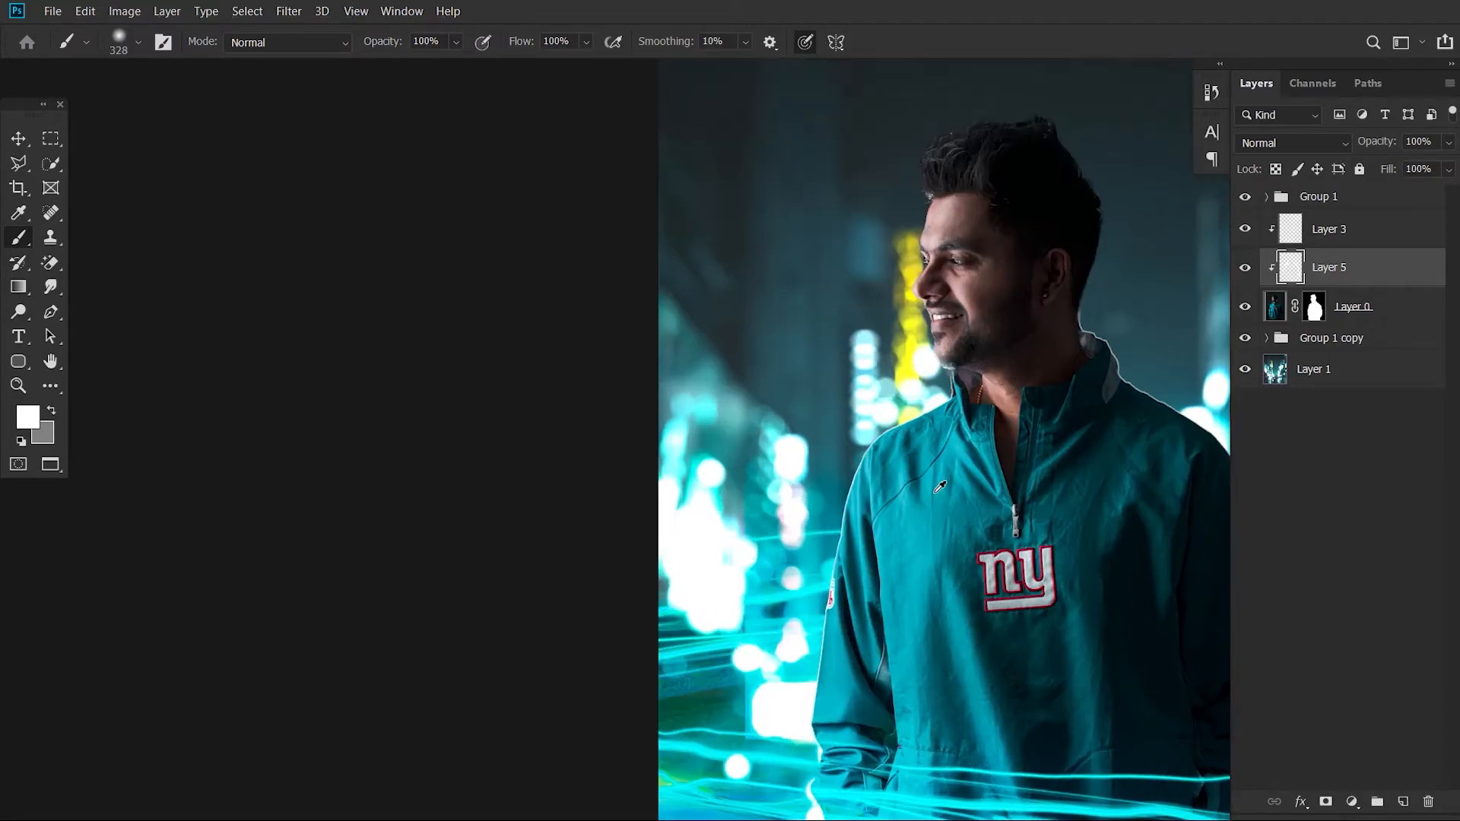
{"action": "scroll", "coordinate": [1020, 166], "scroll_direction": "up", "scroll_amount": 1}
{"action": "scroll", "coordinate": [1020, 166], "scroll_direction": "down", "scroll_amount": 2}
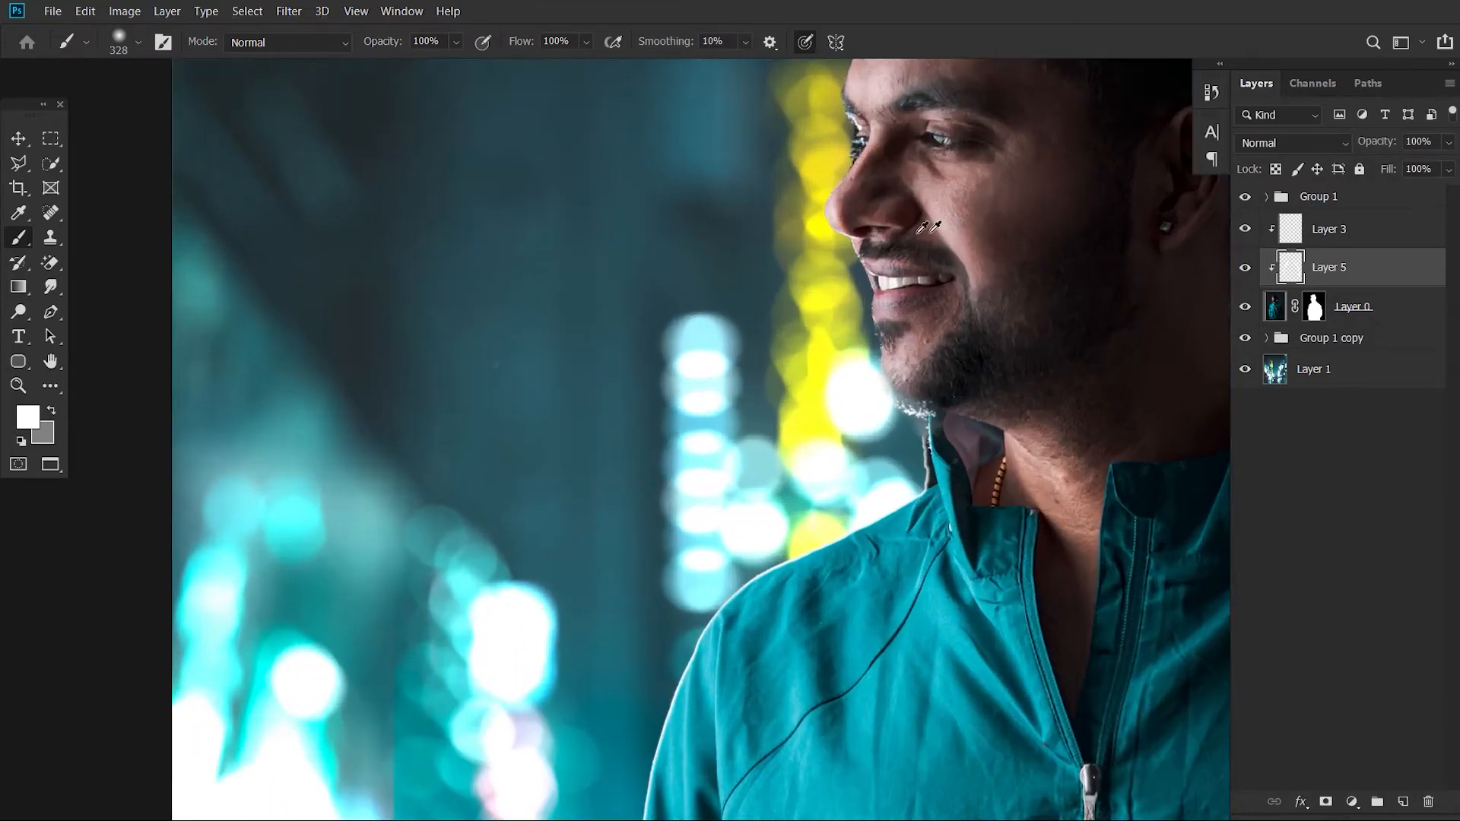
{"action": "scroll", "coordinate": [1020, 165], "scroll_direction": "up", "scroll_amount": 3}
{"action": "scroll", "coordinate": [970, 348], "scroll_direction": "down", "scroll_amount": 4}
{"action": "scroll", "coordinate": [969, 348], "scroll_direction": "down", "scroll_amount": 3}
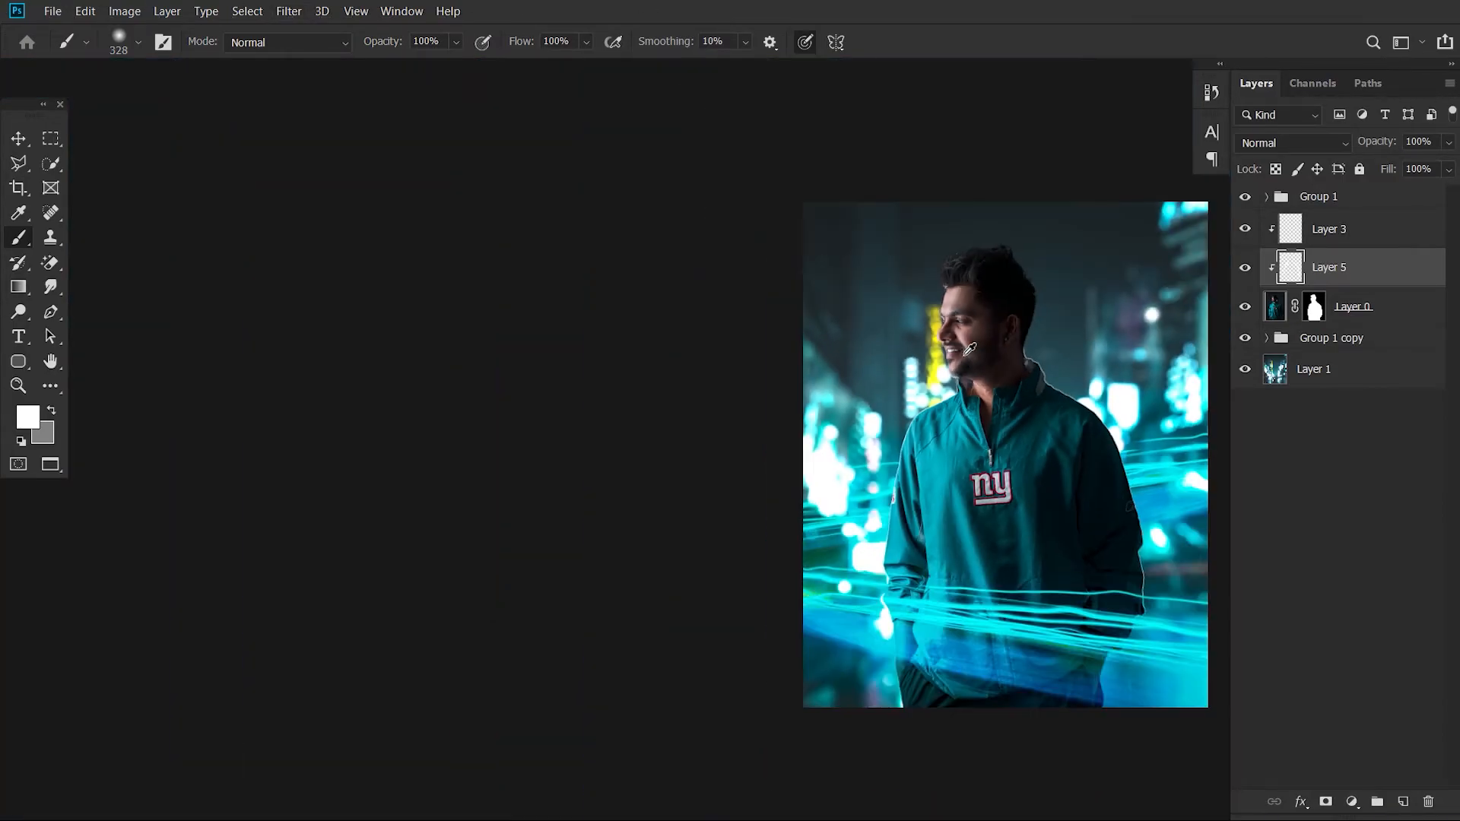
{"action": "scroll", "coordinate": [1097, 311], "scroll_direction": "up", "scroll_amount": 4}
{"action": "scroll", "coordinate": [720, 326], "scroll_direction": "up", "scroll_amount": 2}
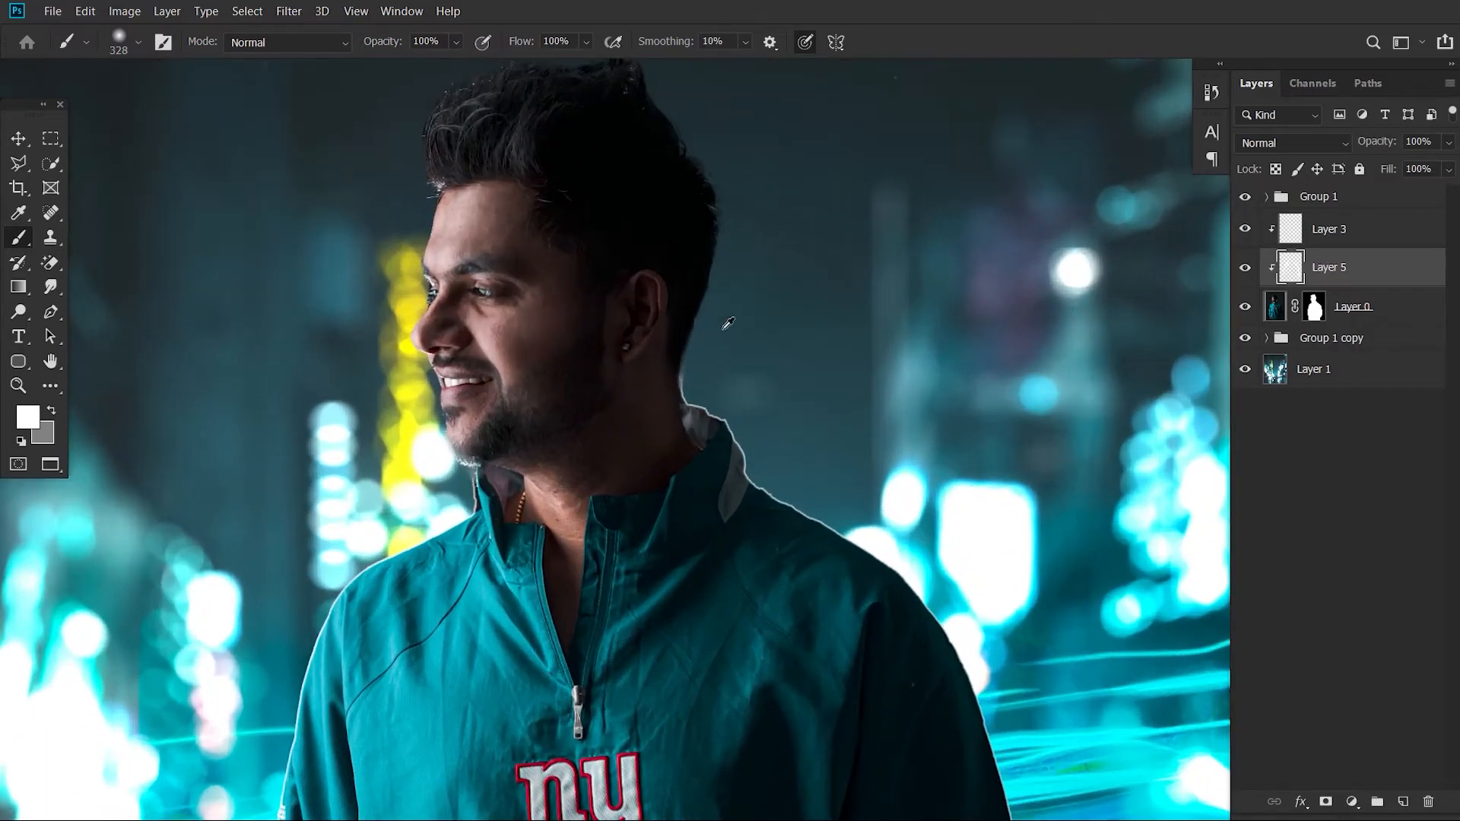
{"action": "scroll", "coordinate": [532, 305], "scroll_direction": "down", "scroll_amount": 2}
{"action": "scroll", "coordinate": [459, 284], "scroll_direction": "up", "scroll_amount": 2}
{"action": "scroll", "coordinate": [460, 283], "scroll_direction": "up", "scroll_amount": 1}
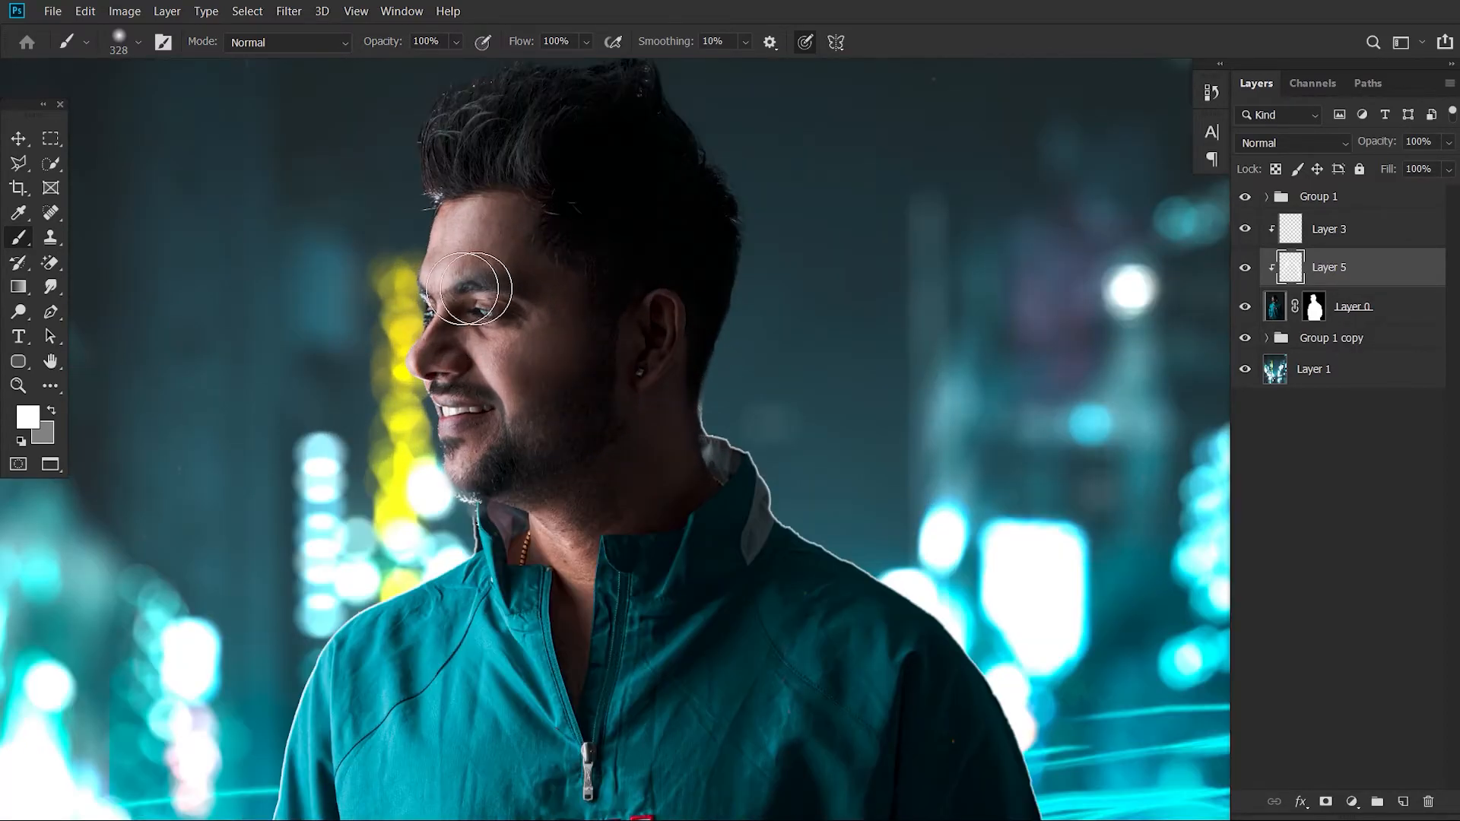
{"action": "scroll", "coordinate": [545, 287], "scroll_direction": "down", "scroll_amount": 4}
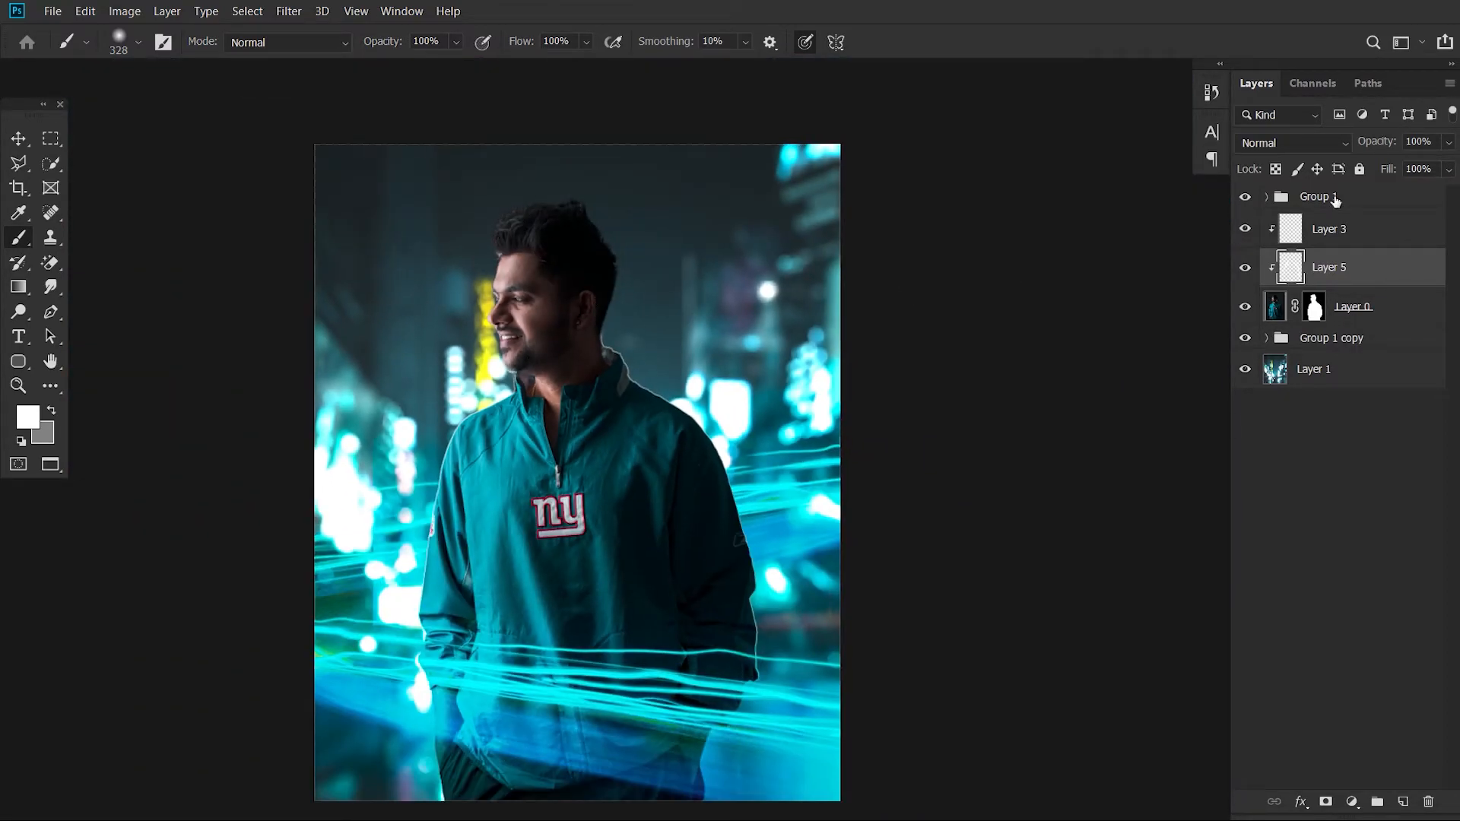
Add an empty layer above Group 1 and dab a soft cyan (00eaff) glow above the man's shoulder with a 1918 px brush
{"action": "left_click", "coordinate": [1335, 200]}
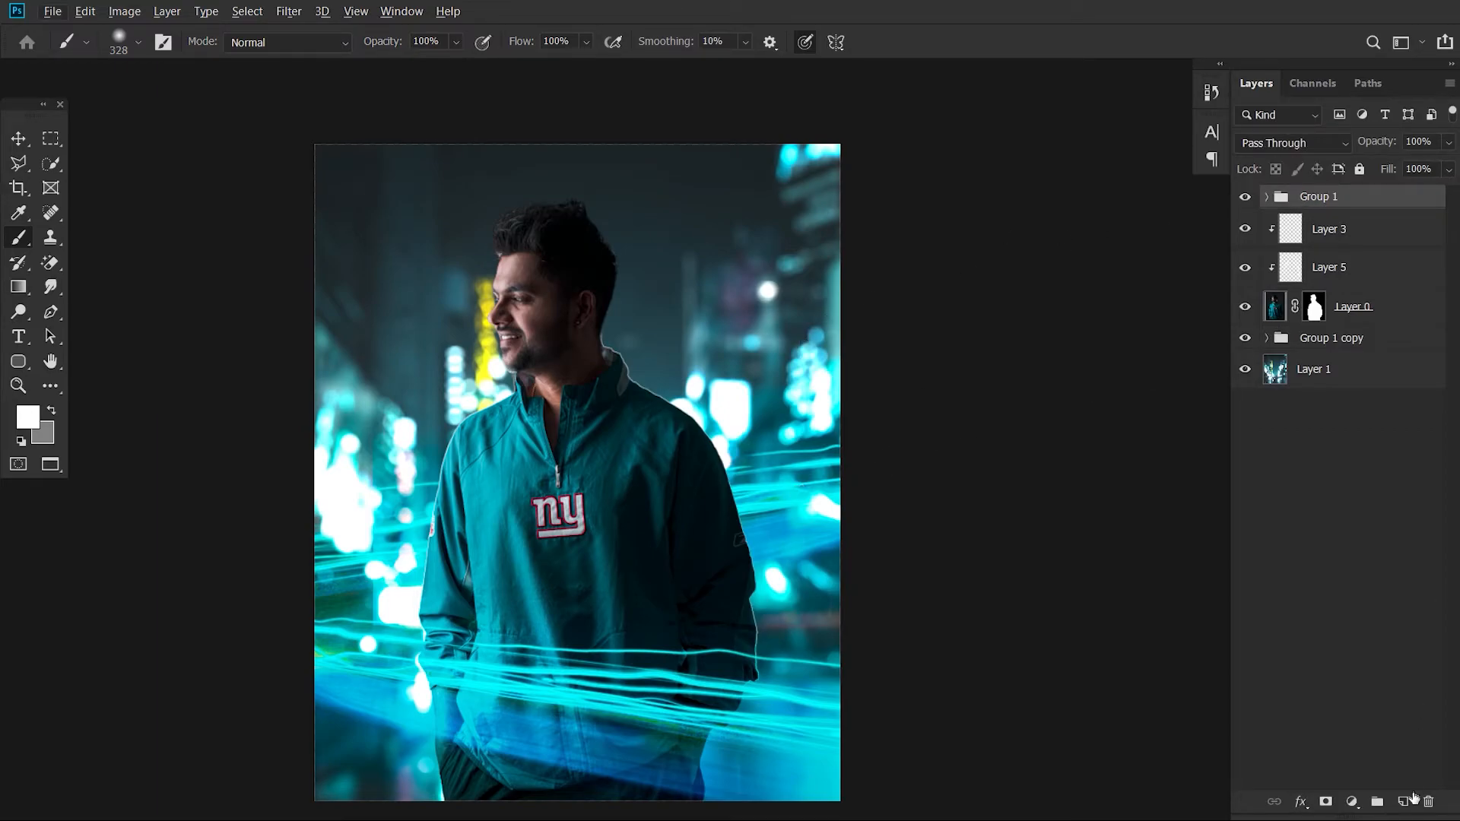
{"action": "left_click", "coordinate": [1405, 801]}
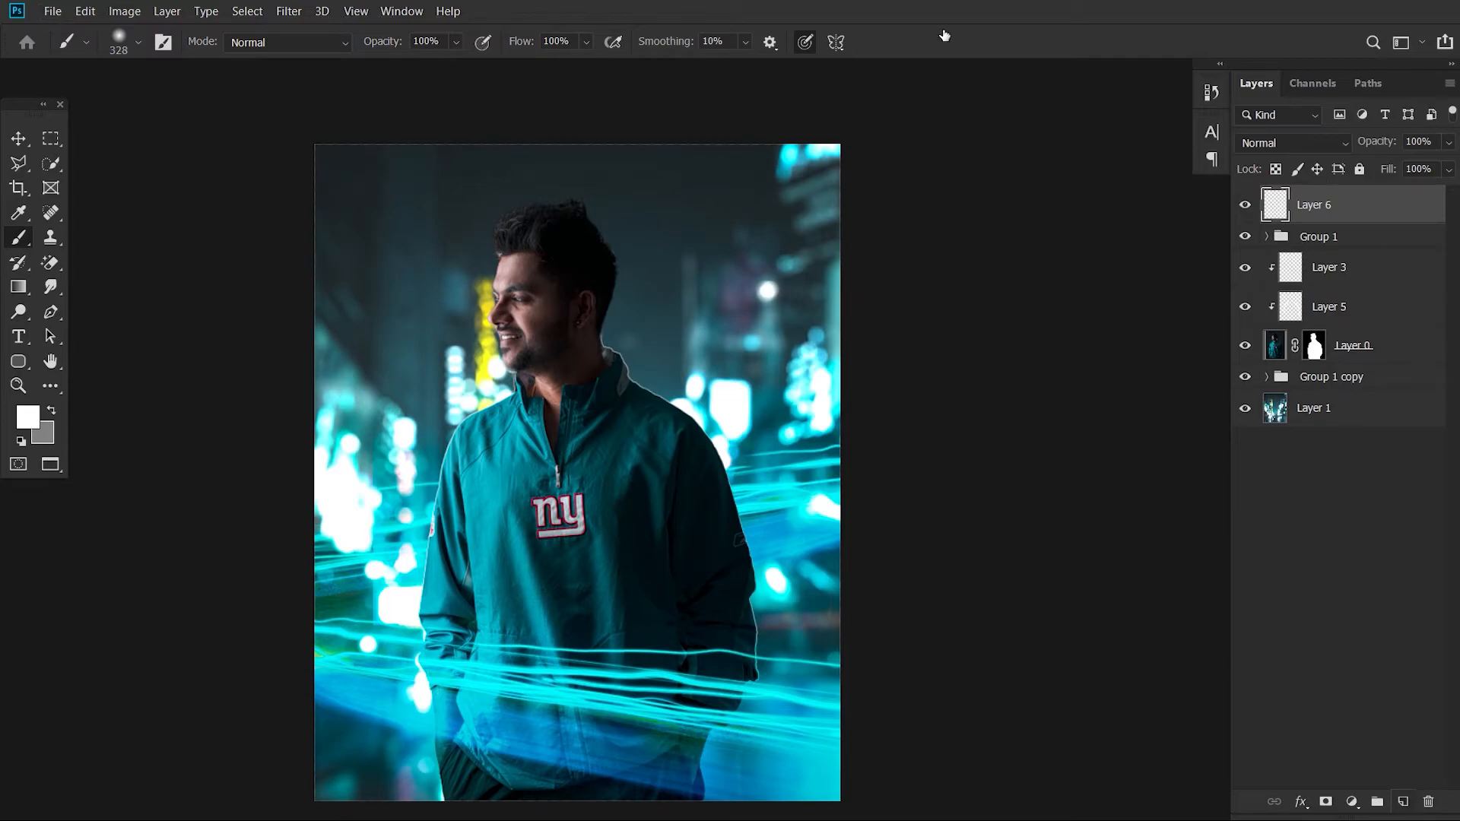
{"action": "left_click", "coordinate": [28, 418]}
{"action": "type", "text": "00eaff"}
{"action": "left_click", "coordinate": [1388, 143]}
{"action": "left_click", "coordinate": [697, 378]}
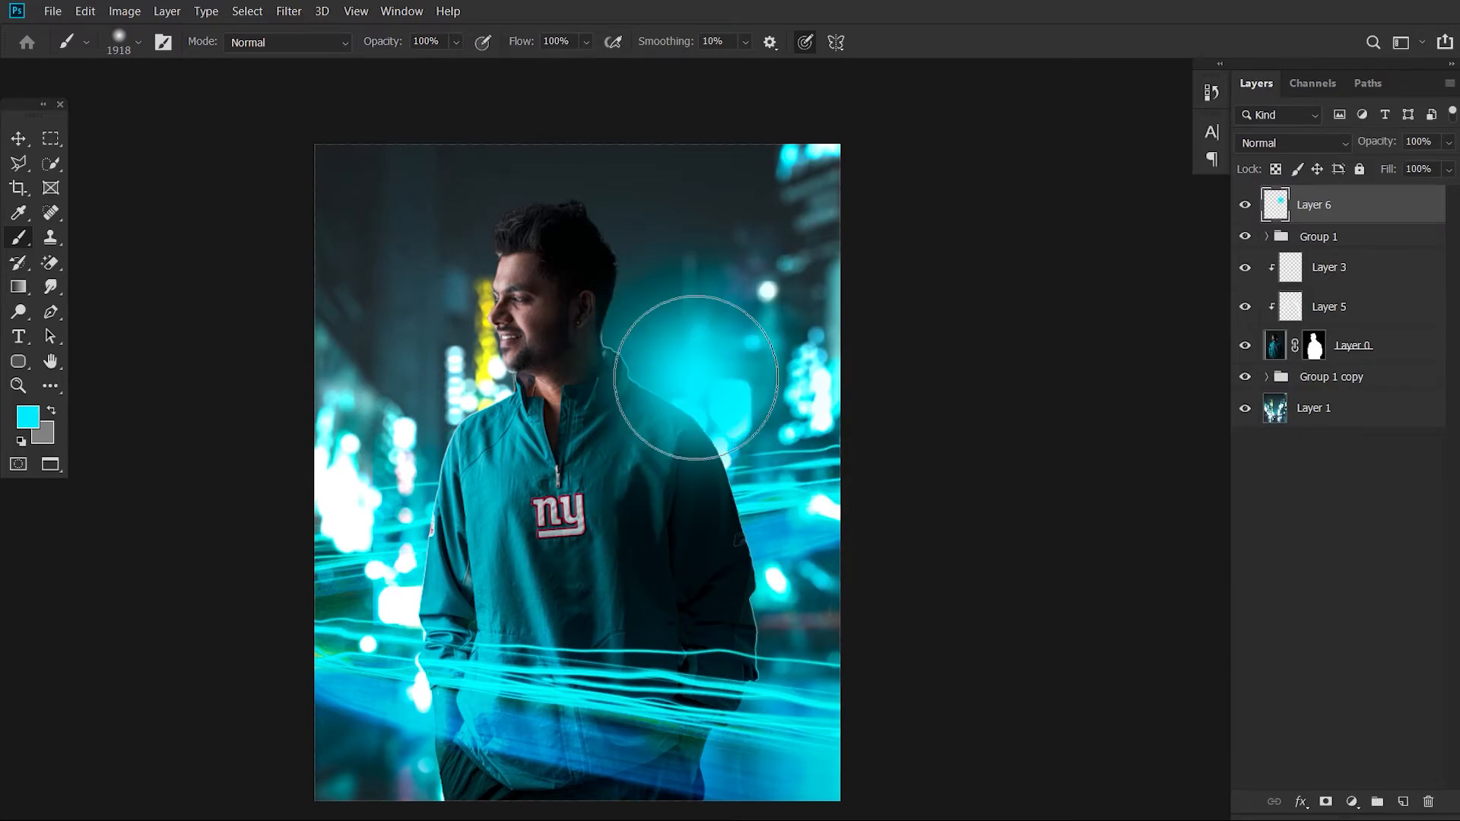
Set the cyan glow layer to Overlay blending and paint more soft cyan over the man's jacket with the 1918 px brush
{"action": "left_click", "coordinate": [1266, 143]}
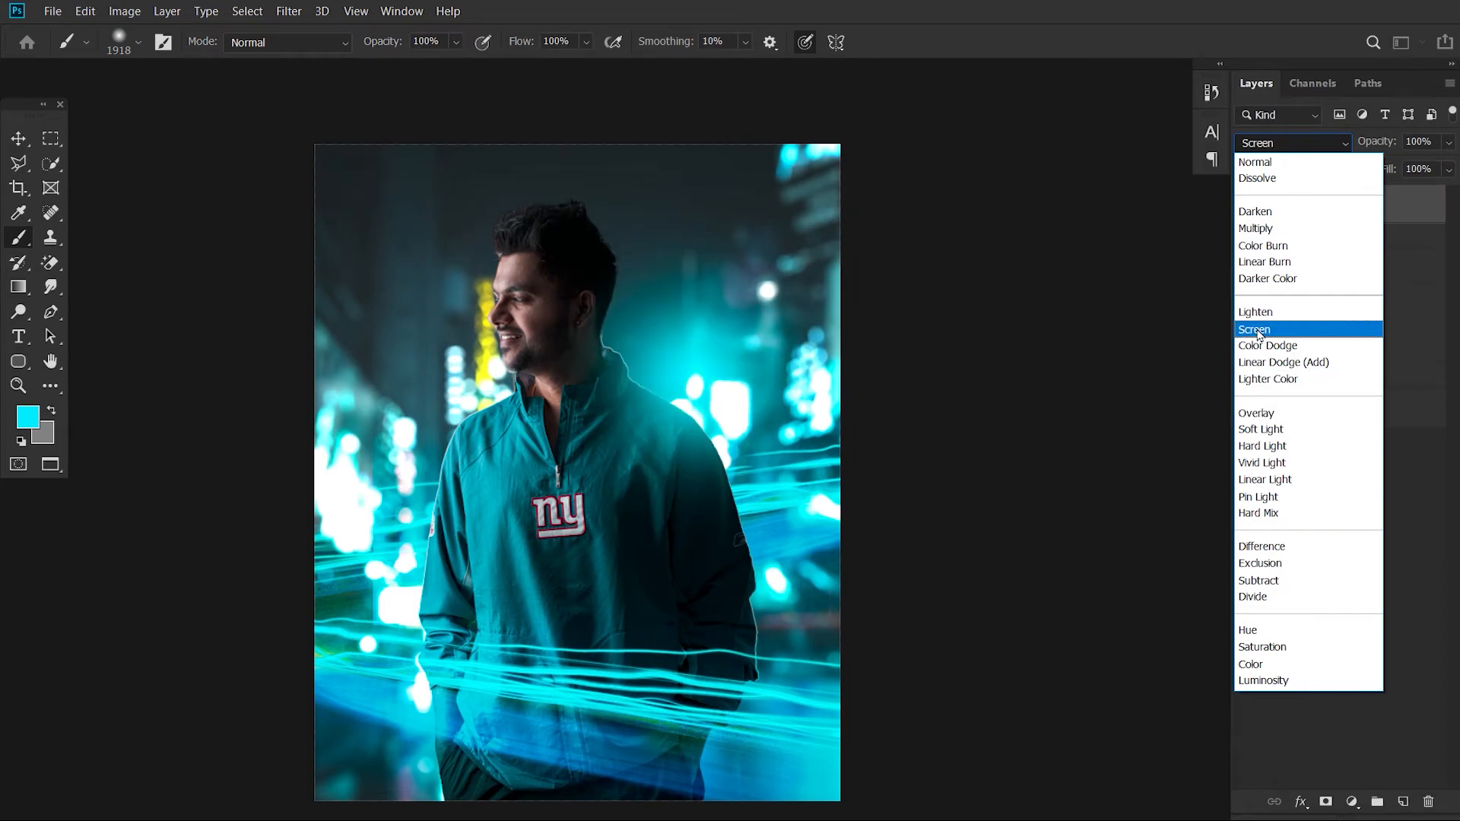
{"action": "left_click", "coordinate": [1266, 418]}
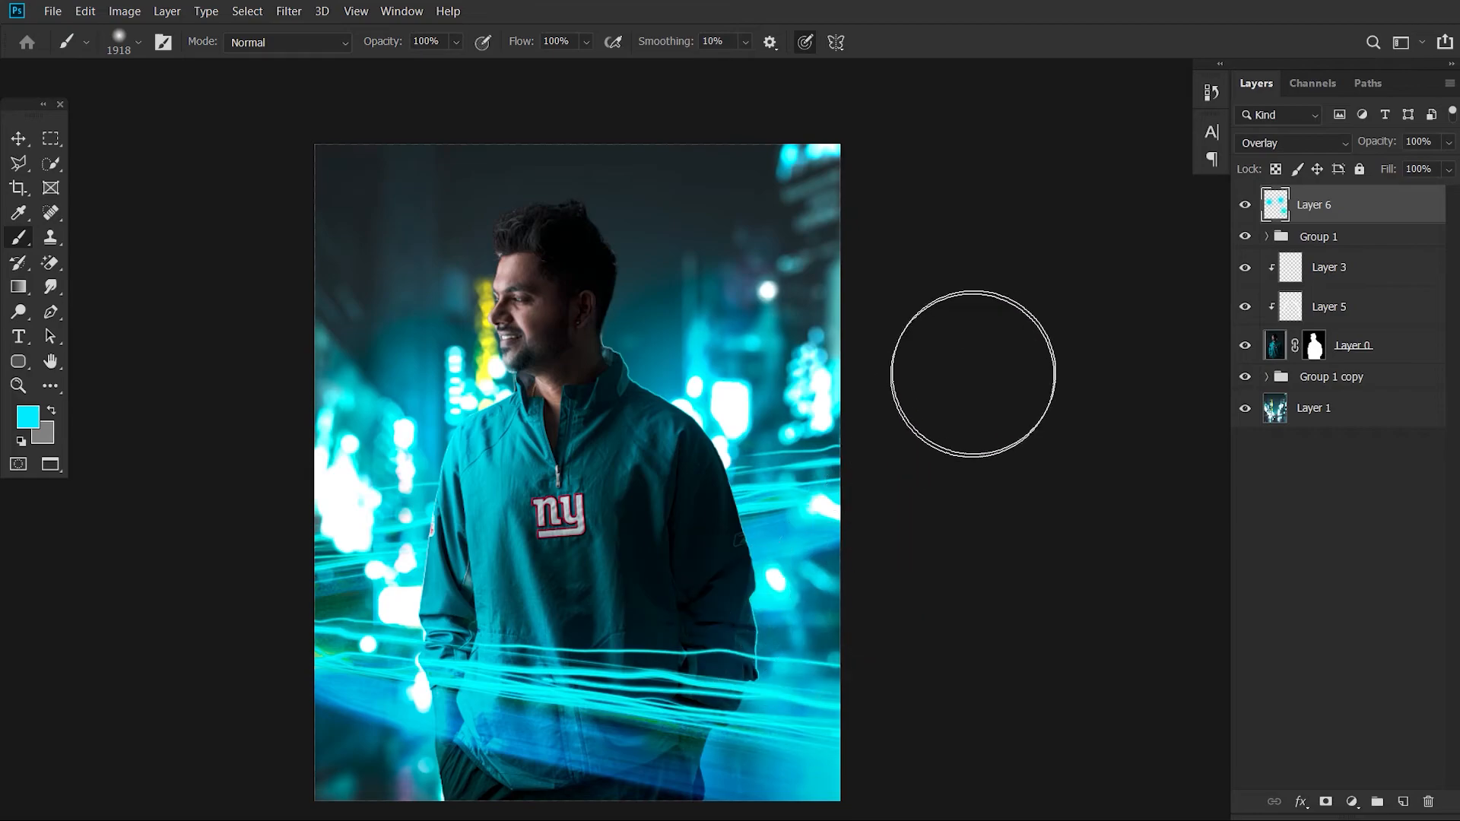
{"action": "mouse_move", "coordinate": [631, 491]}
{"action": "left_mouse_down"}
{"action": "mouse_move", "coordinate": [673, 660]}
{"action": "mouse_move", "coordinate": [673, 723]}
{"action": "left_mouse_up"}
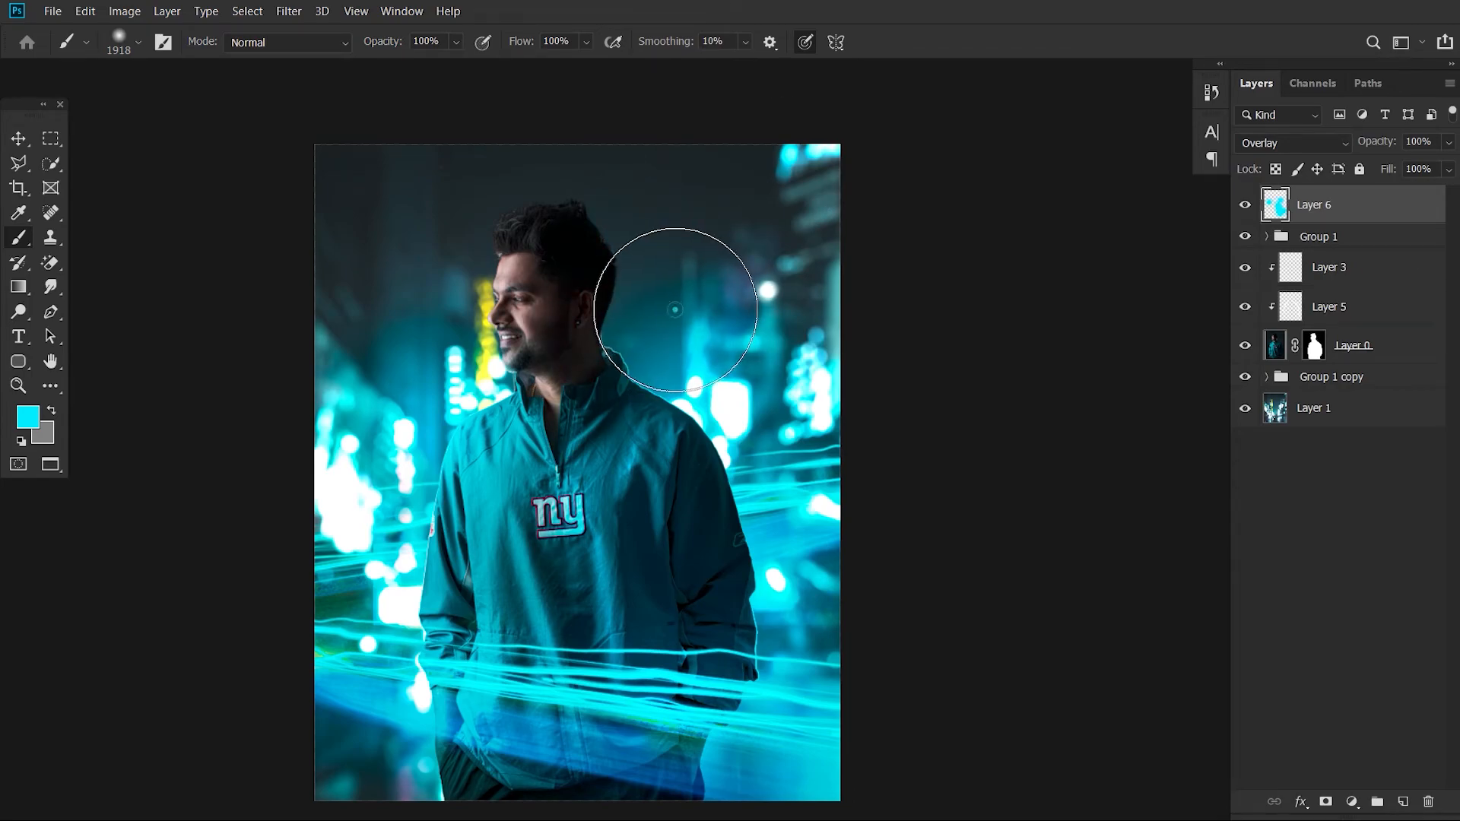
Stamp all visible layers into a new merged layer on top and open it in the Camera Raw Filter
{"action": "scroll", "coordinate": [733, 293], "scroll_direction": "down", "scroll_amount": 3}
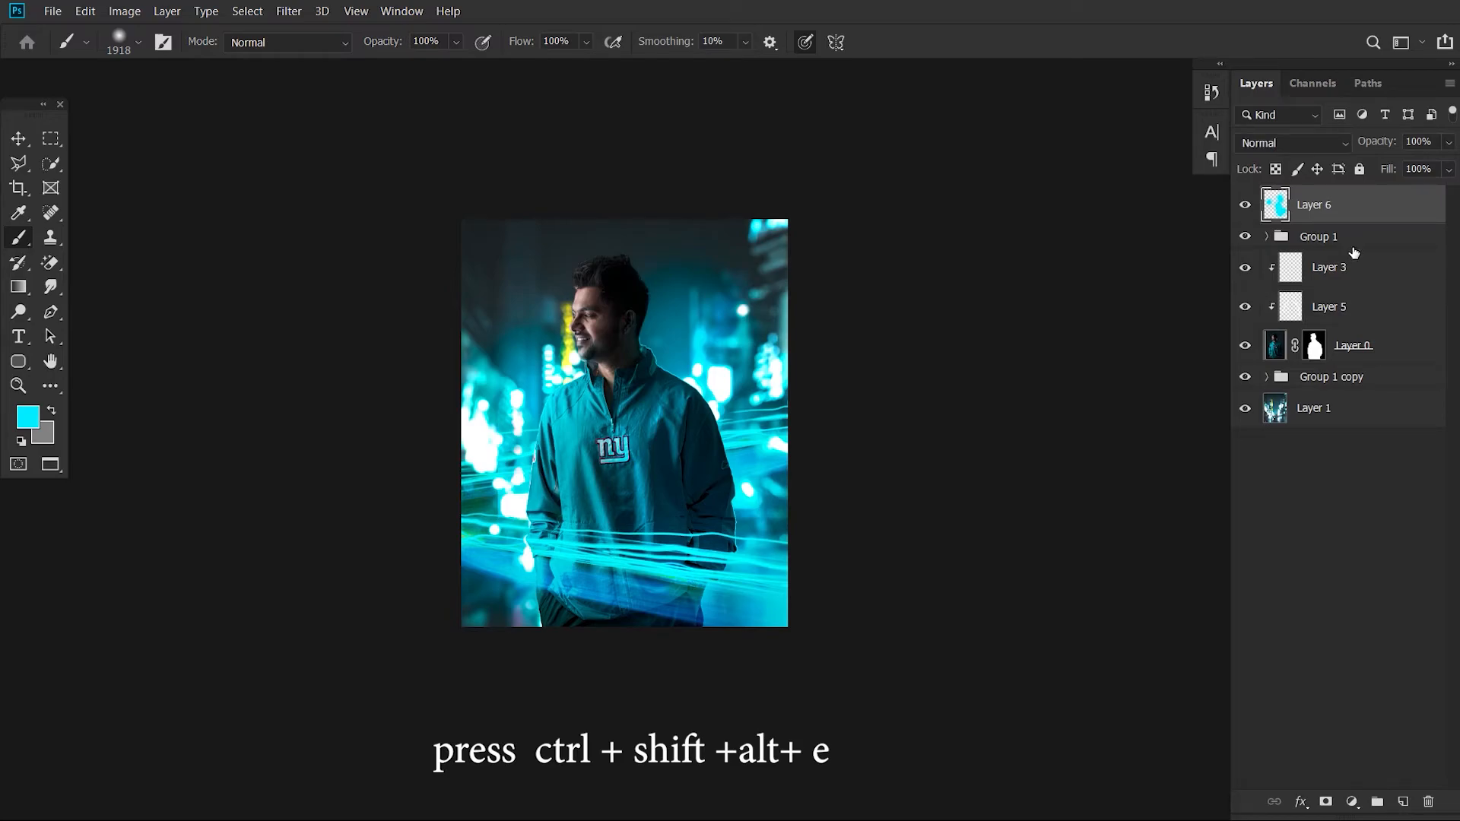
{"action": "key", "text": "ctrl+shift+alt+e"}
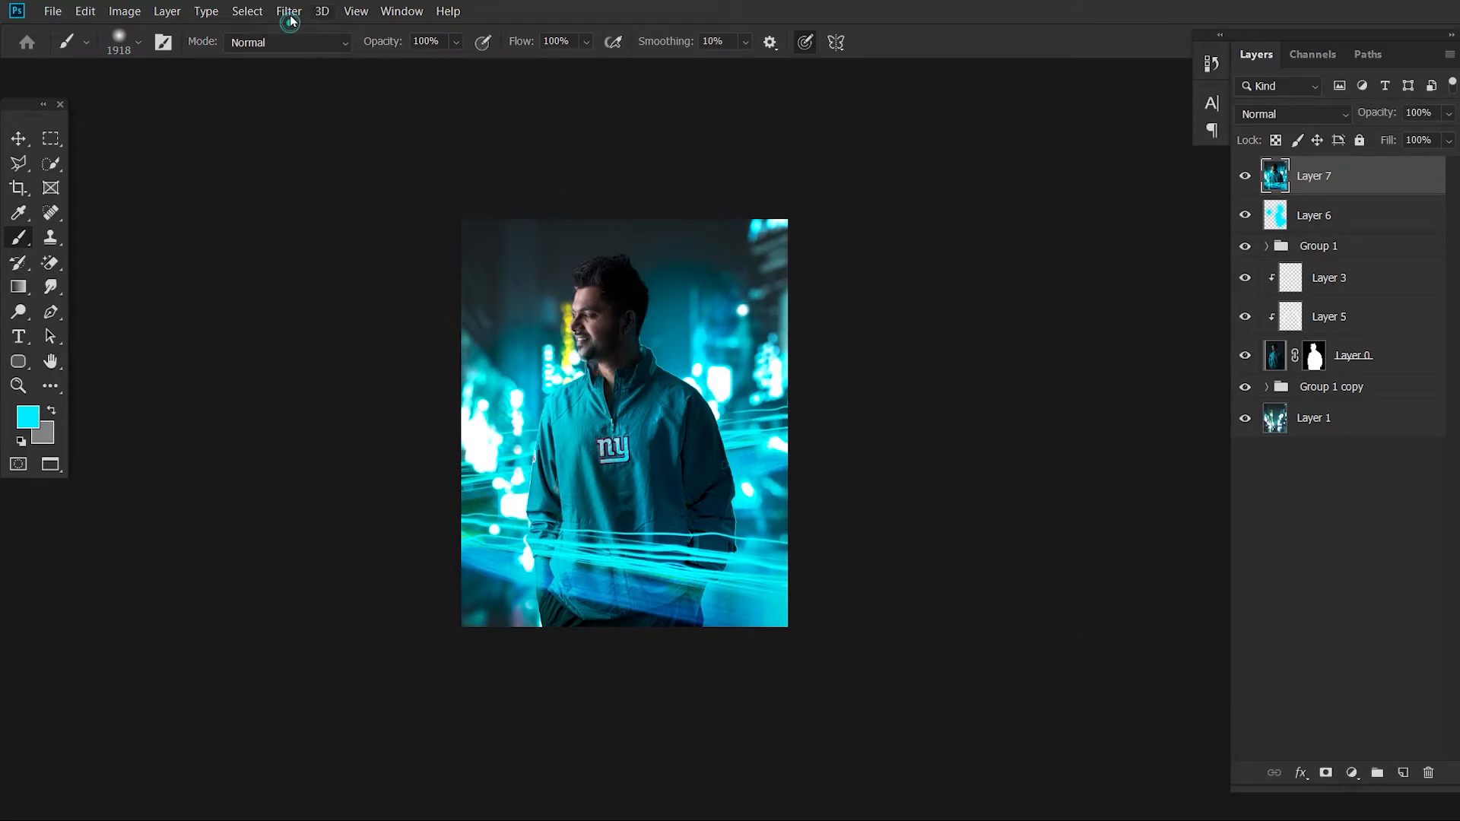
{"action": "left_click", "coordinate": [290, 11]}
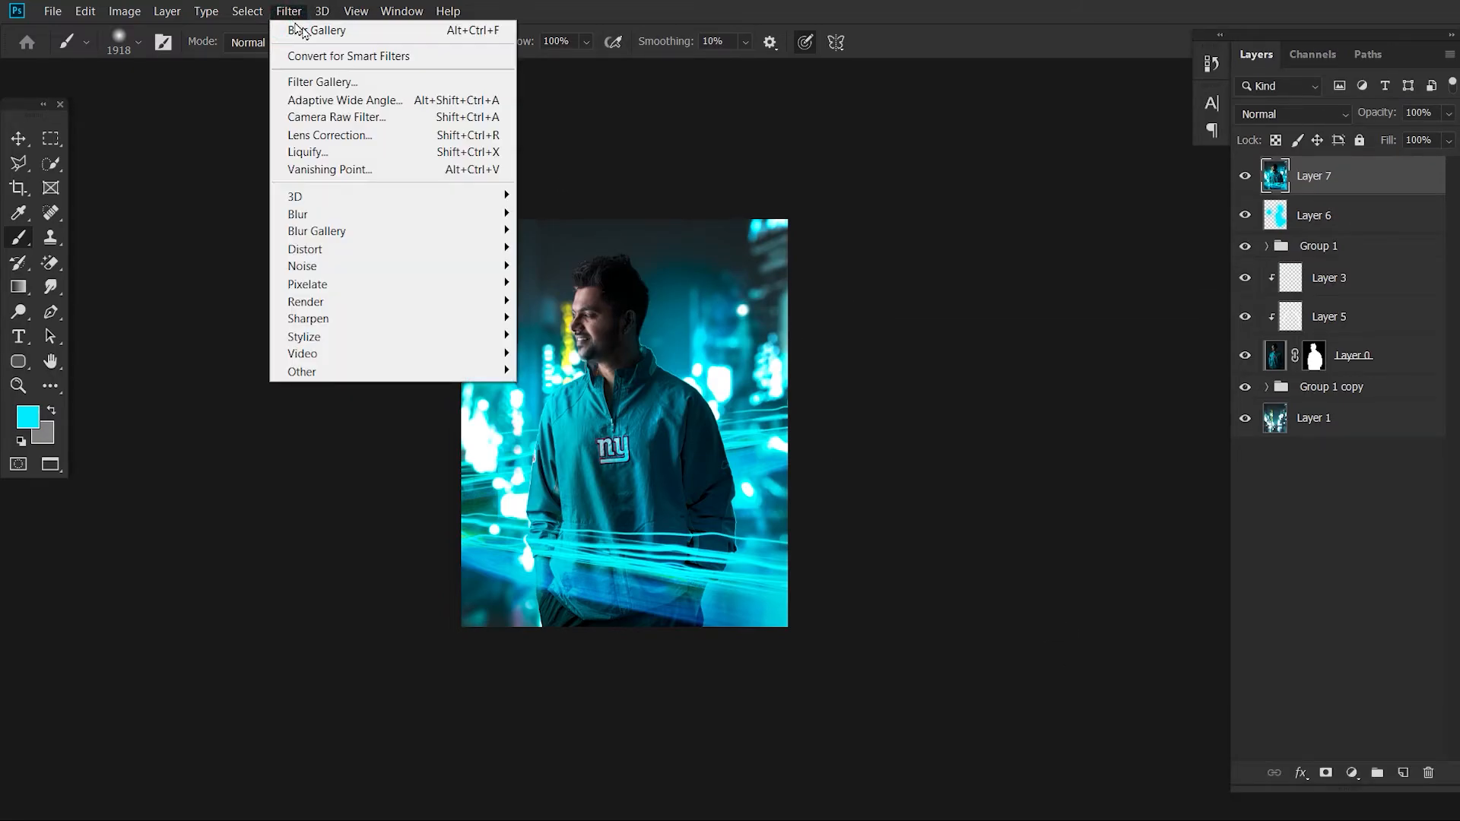
{"action": "left_click", "coordinate": [337, 120]}
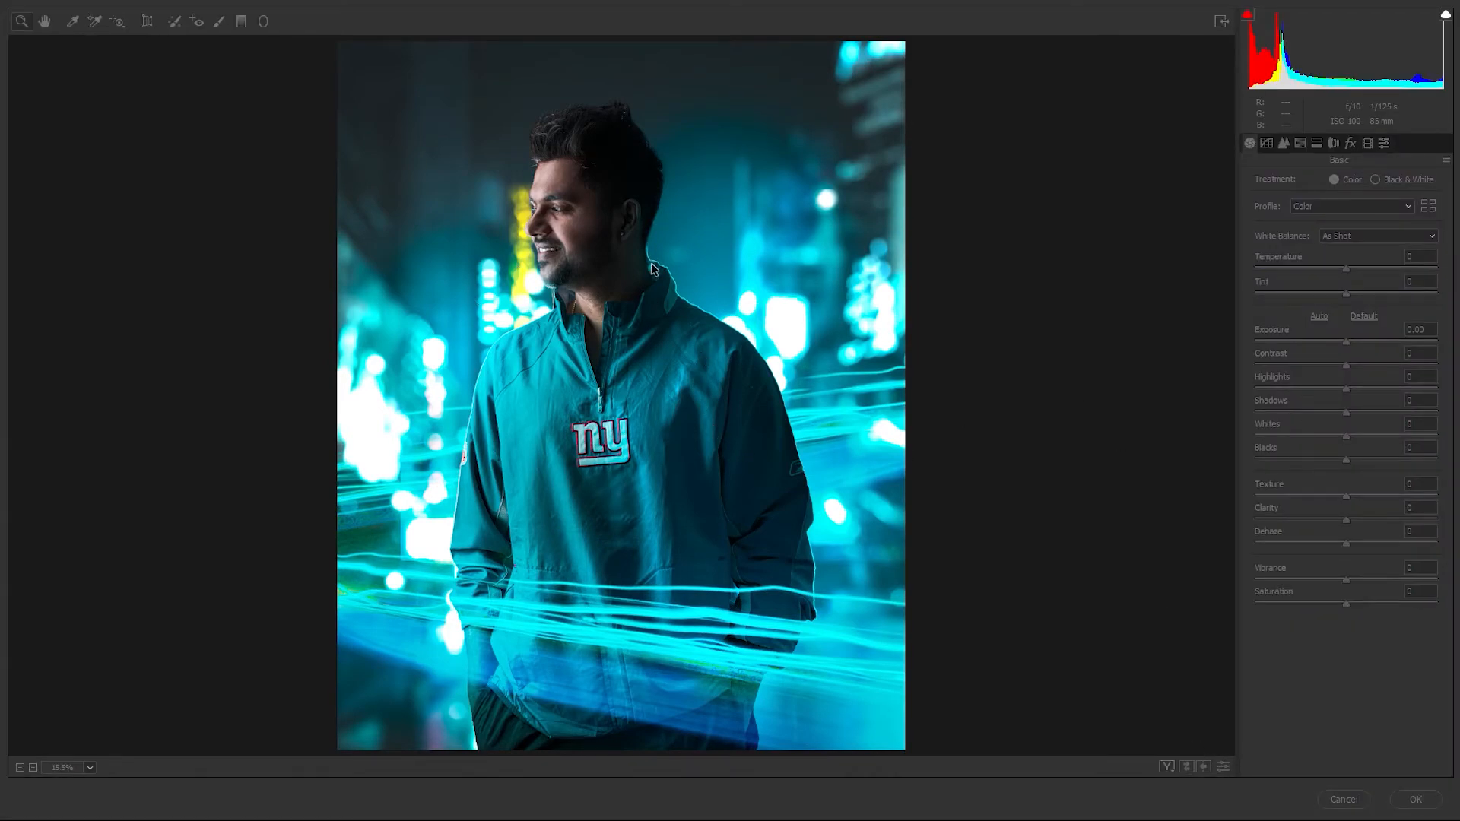
Load the Camera Raw settings file "ARZUZ CREATION - Cinematic Color Effect 2019.xmp" from the SPEICAL PRESETS 007 folder
{"action": "left_click", "coordinate": [1446, 161]}
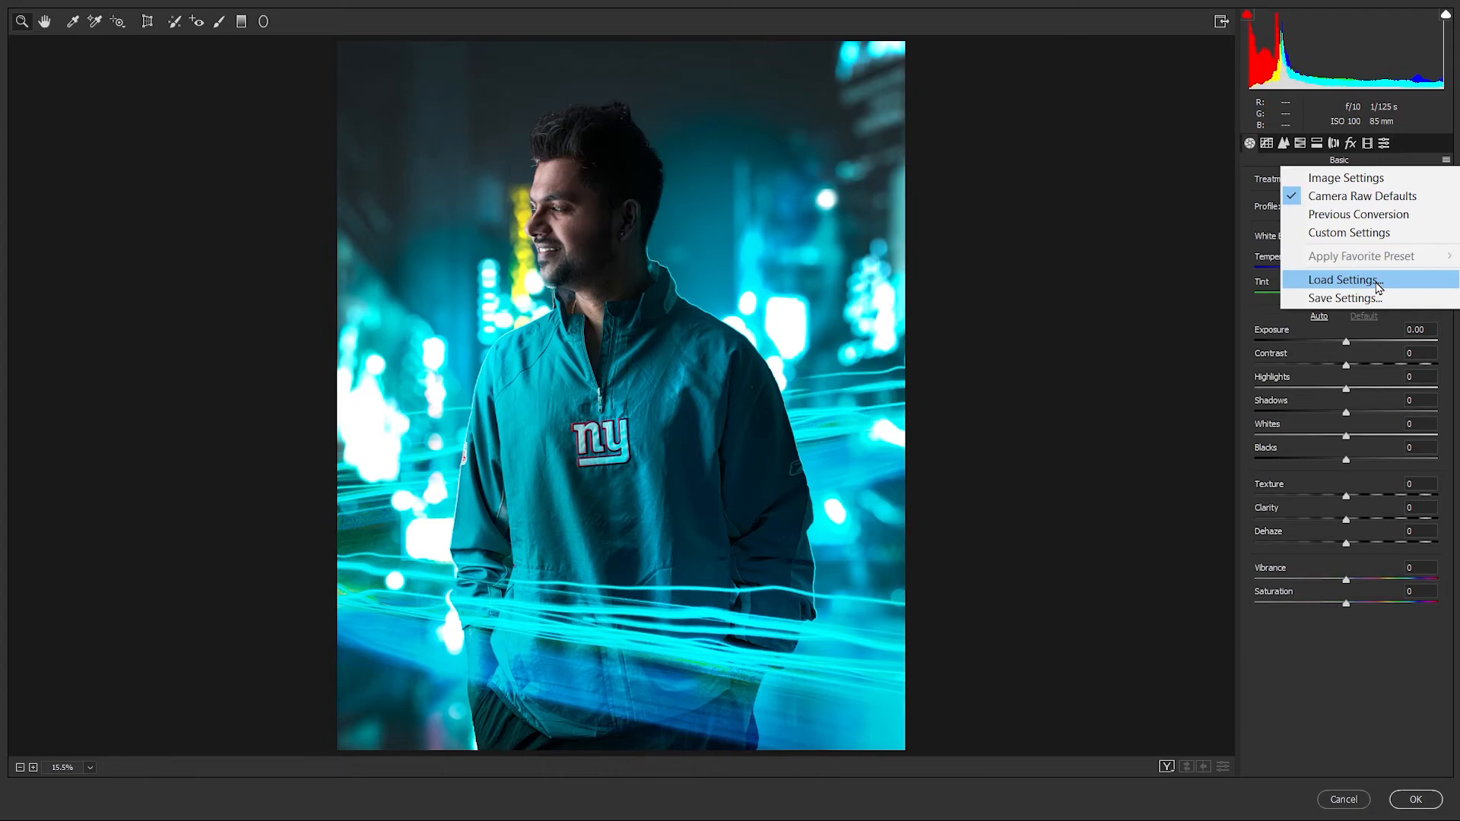
{"action": "left_click", "coordinate": [1343, 280]}
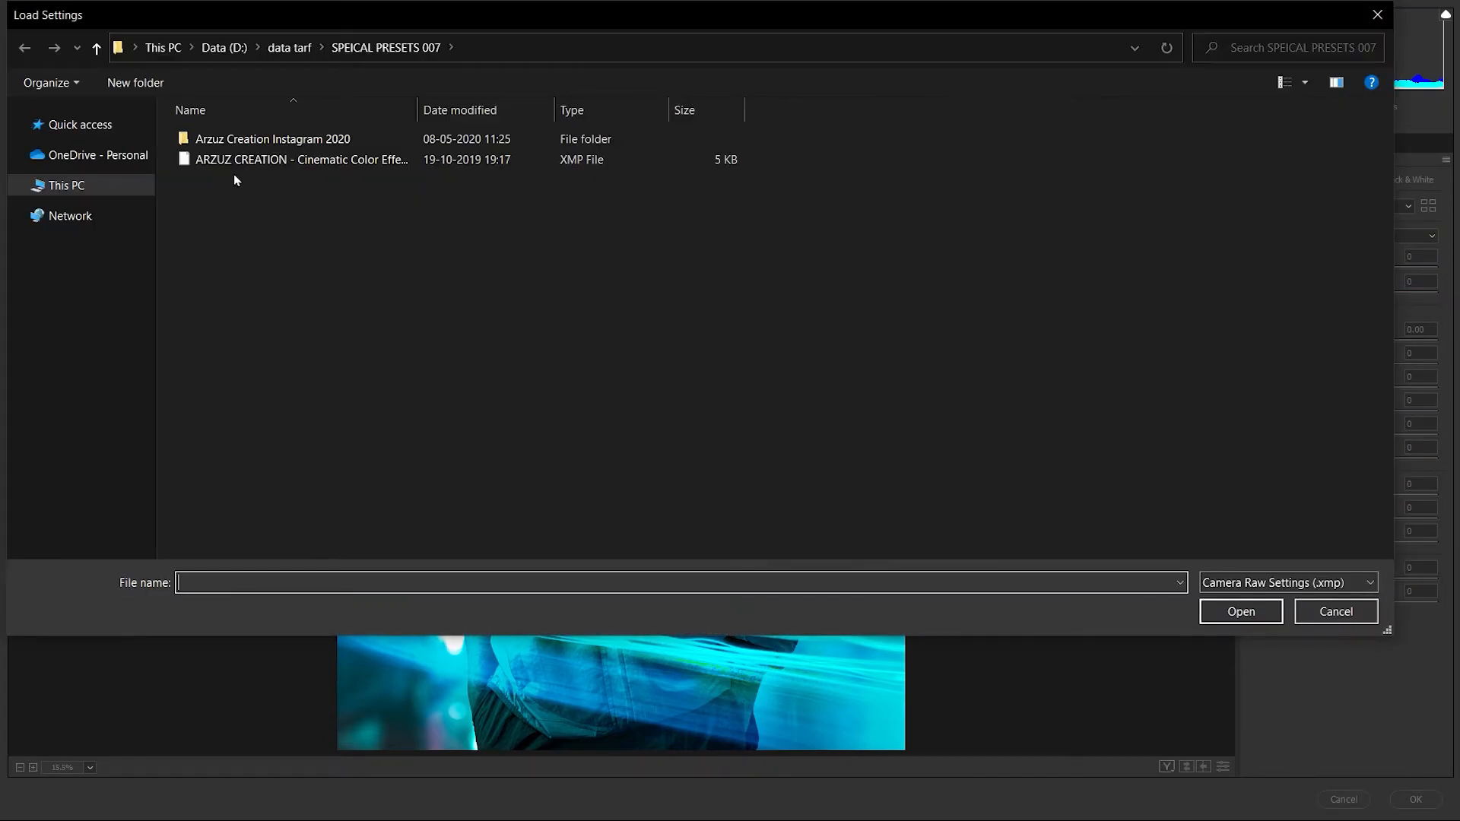
{"action": "left_click", "coordinate": [234, 166]}
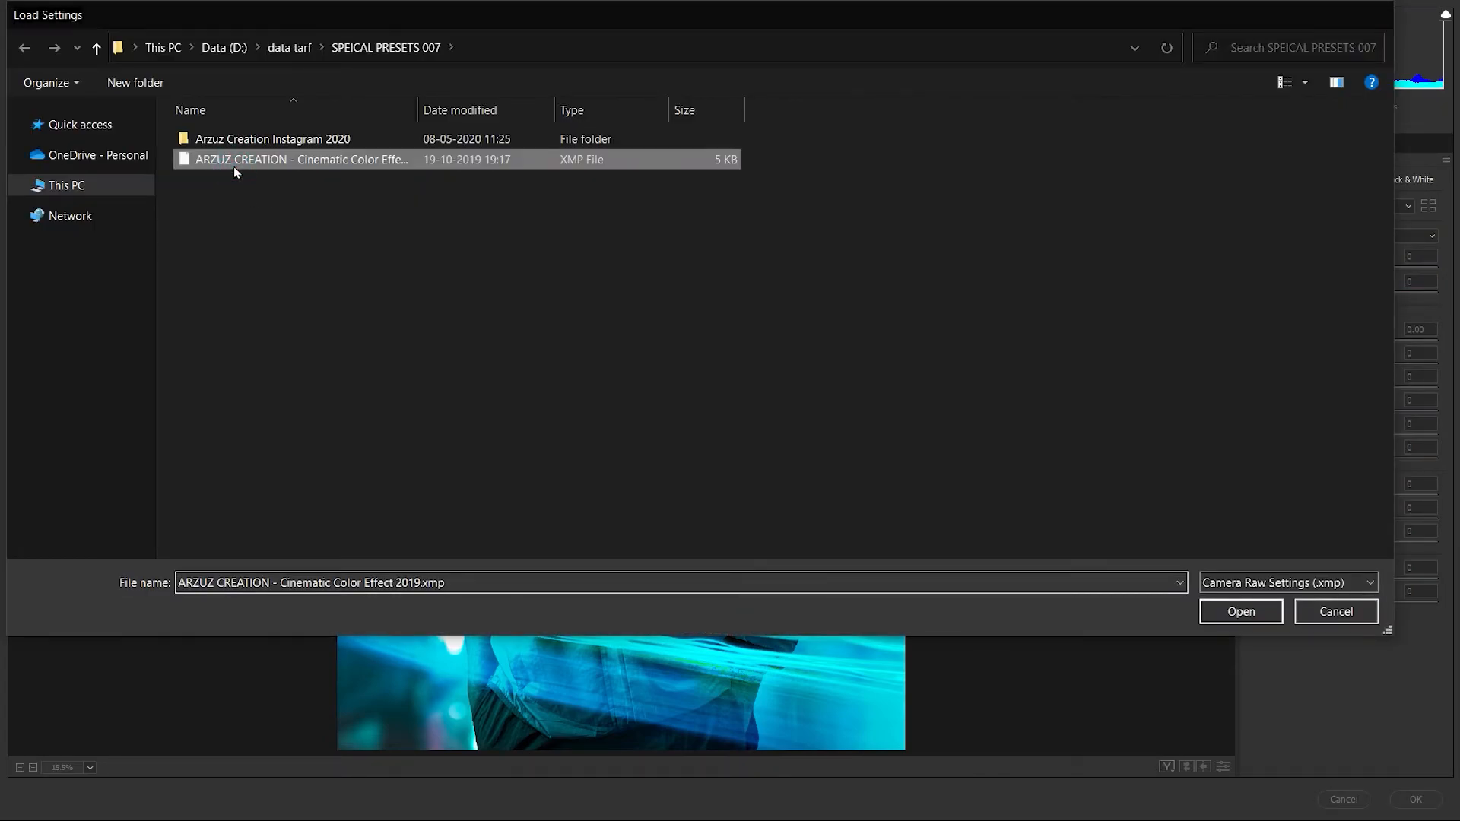
{"action": "double_click", "coordinate": [234, 166]}
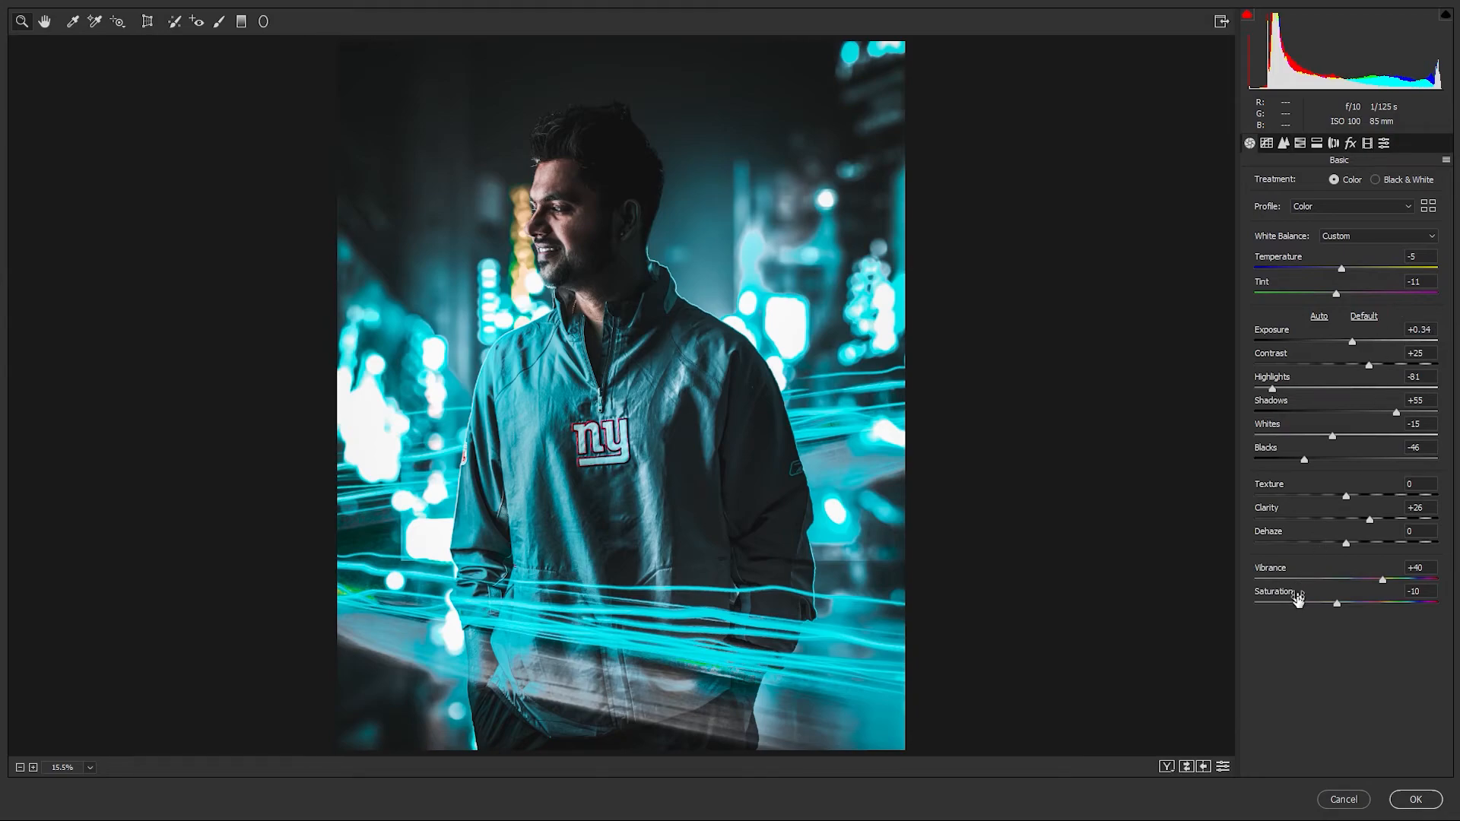
Set the basic adjustments to saturation -23, exposure +0.09 and contrast -33
{"action": "left_click_drag", "start_coordinate": [1302, 608], "coordinate": [1324, 614]}
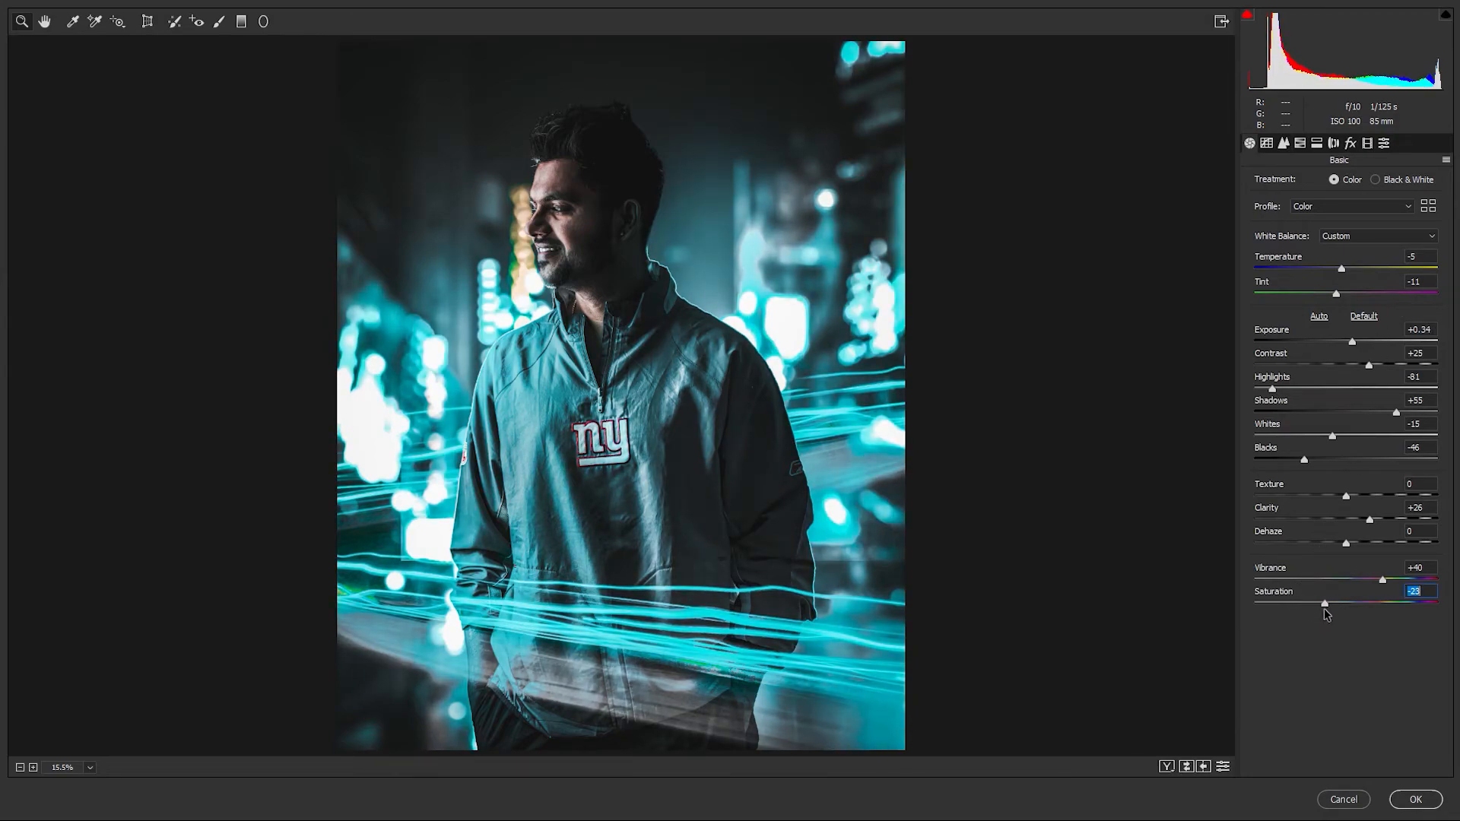
{"action": "mouse_move", "coordinate": [1381, 333]}
{"action": "left_mouse_down"}
{"action": "mouse_move", "coordinate": [1397, 335]}
{"action": "mouse_move", "coordinate": [1379, 337]}
{"action": "left_mouse_up"}
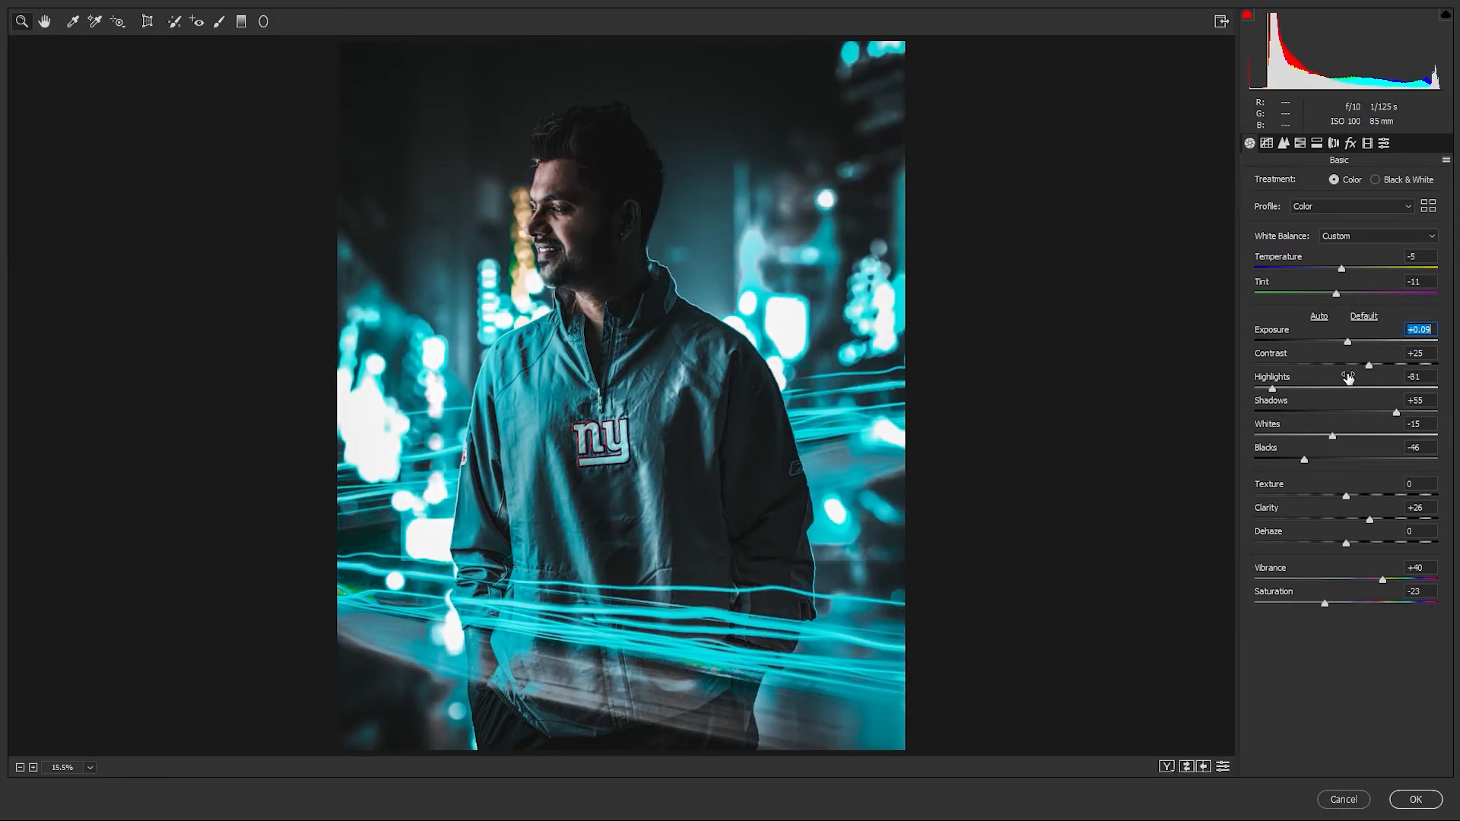
{"action": "left_click_drag", "start_coordinate": [1335, 369], "coordinate": [1317, 367]}
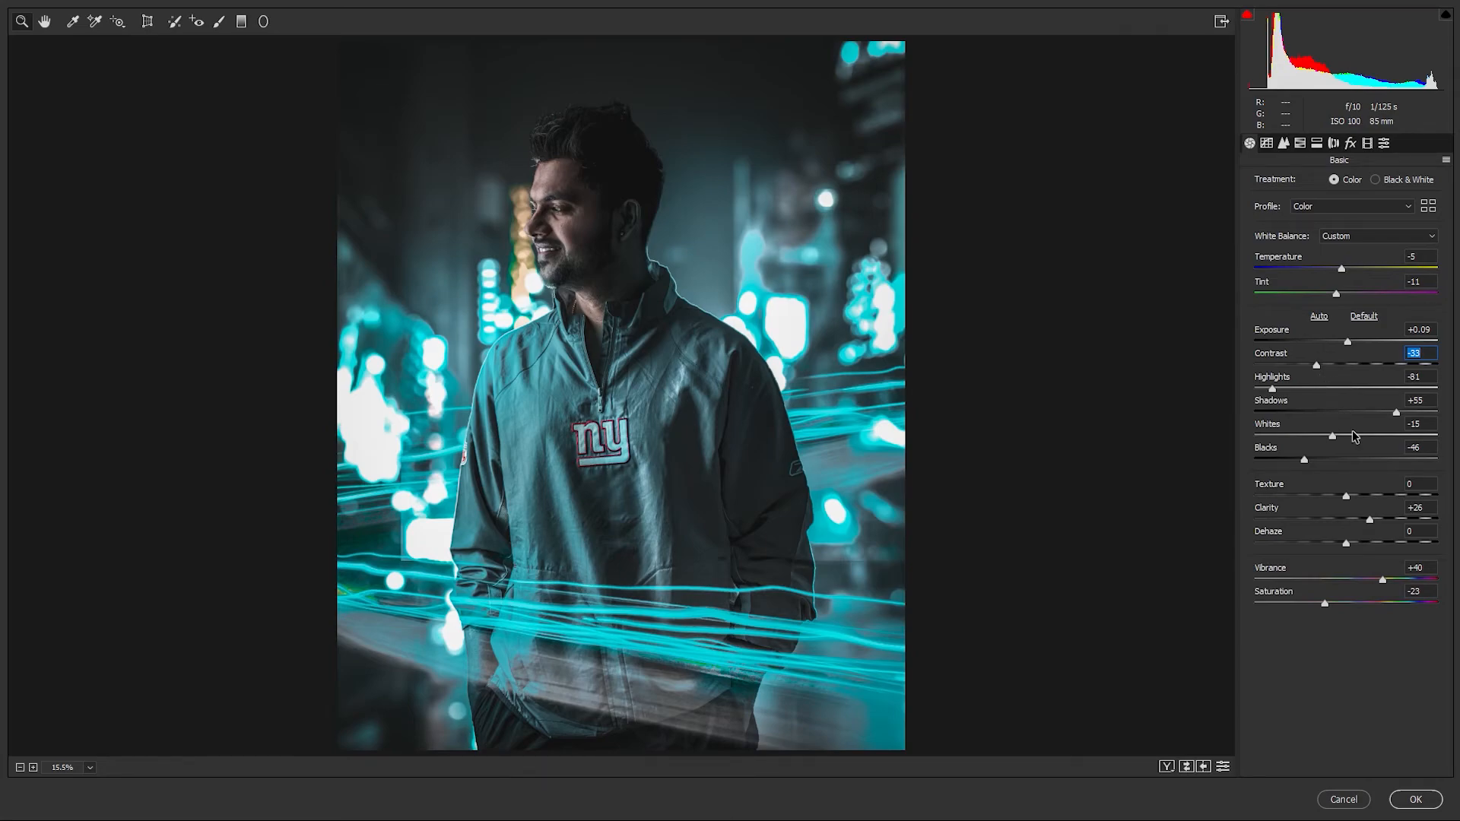
Tint the highlights with split toning at hue 224 and saturation 15
{"action": "left_click", "coordinate": [1317, 144]}
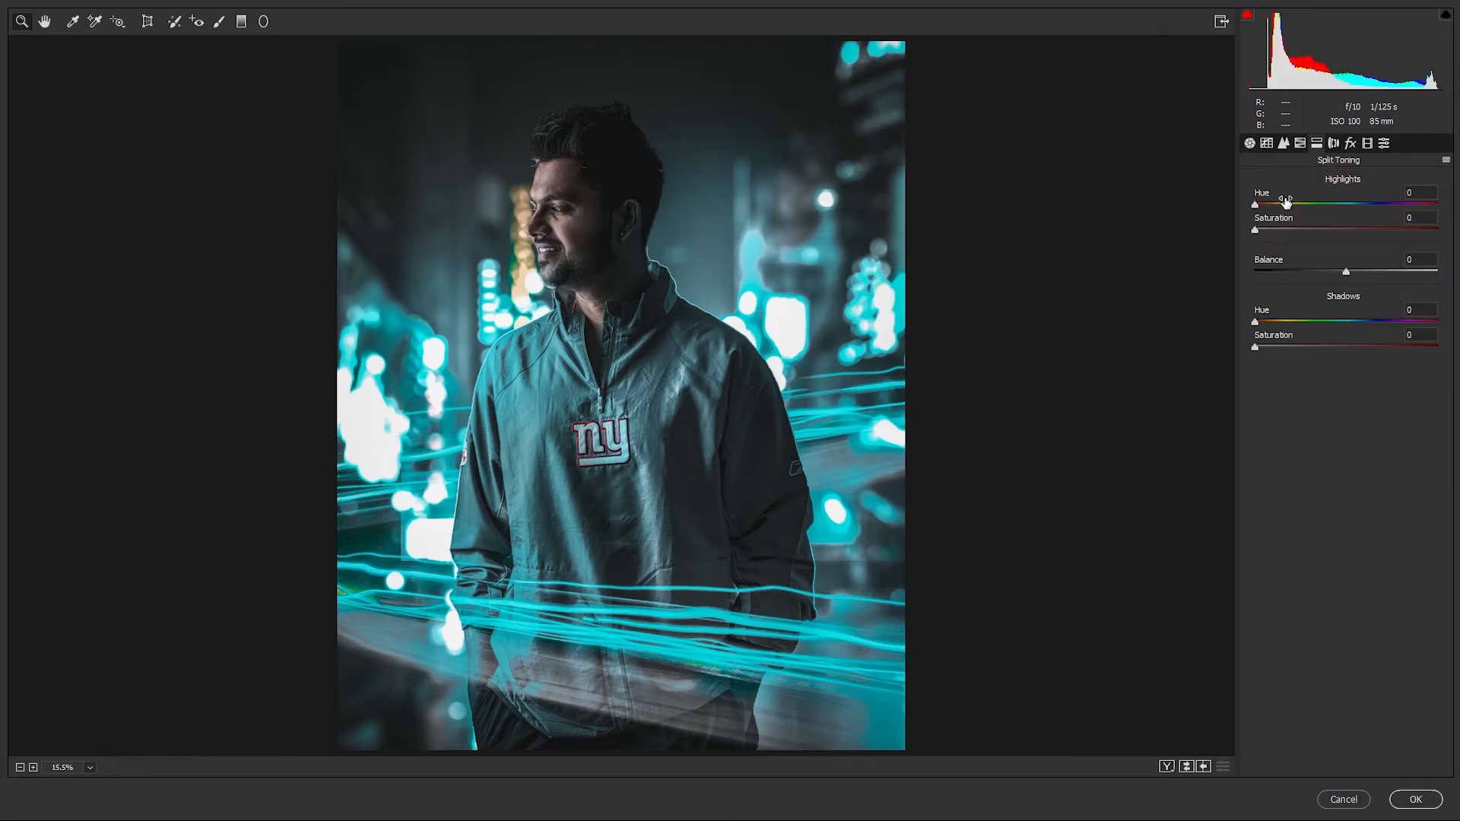
{"action": "left_click", "coordinate": [1368, 205]}
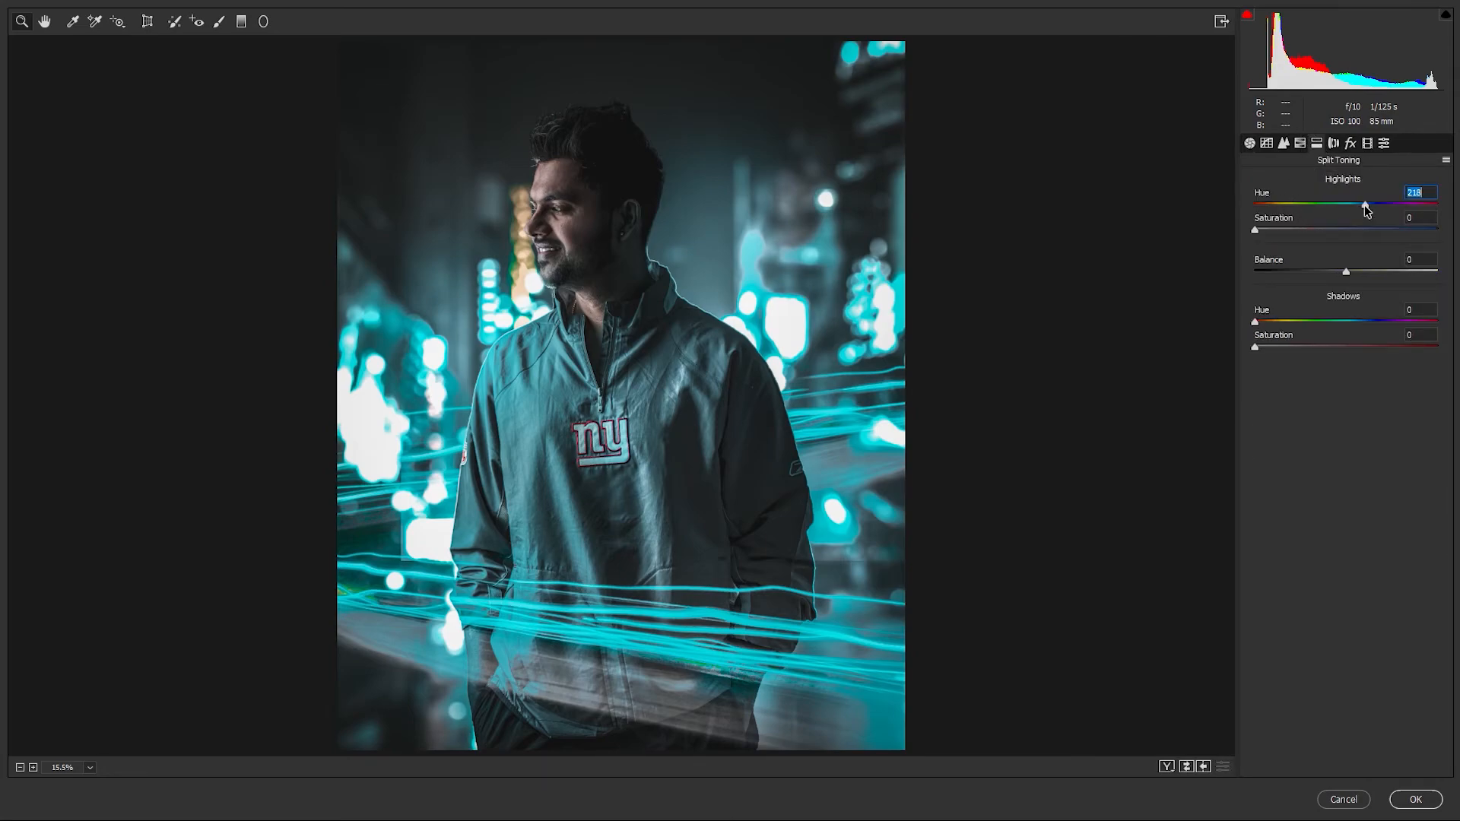
{"action": "left_click", "coordinate": [1286, 232]}
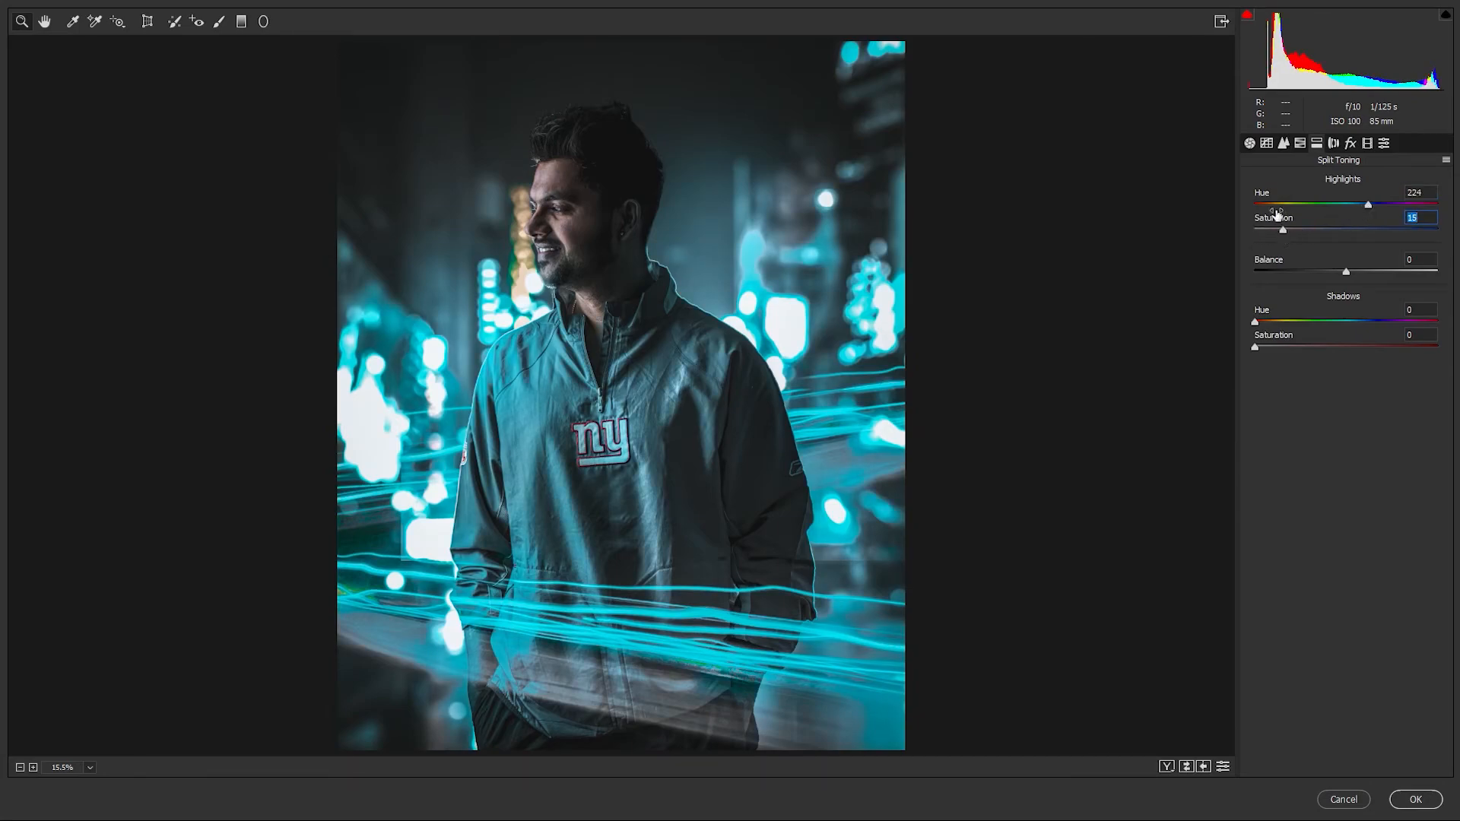
Refine the basic adjustments: texture +46, whites +27, blacks -56, highlights -86, exposure -0.06 and saturation -15
{"action": "left_click", "coordinate": [1250, 148]}
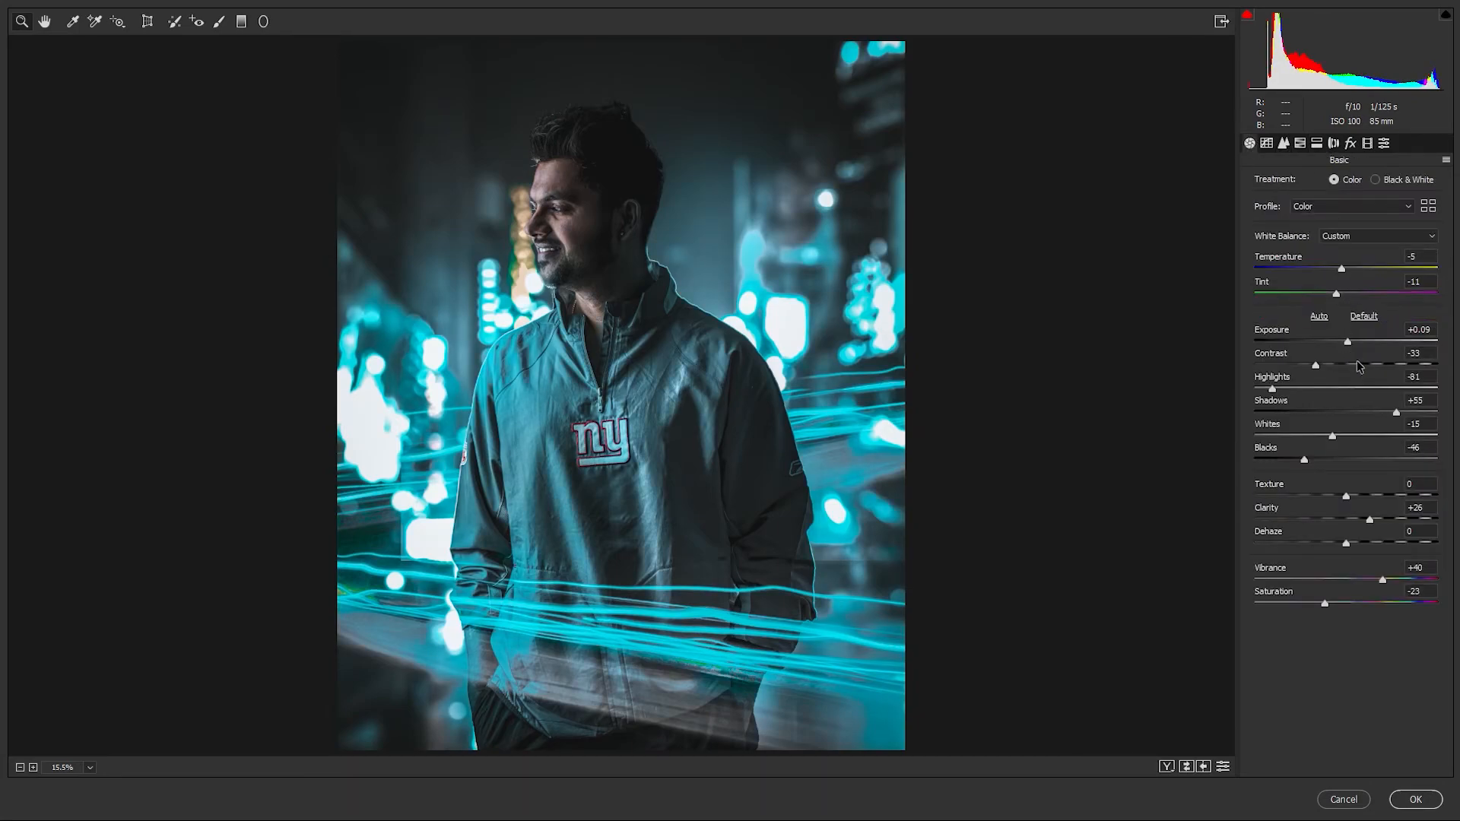
{"action": "left_click_drag", "start_coordinate": [1381, 498], "coordinate": [1374, 431]}
{"action": "mouse_move", "coordinate": [1327, 384]}
{"action": "left_mouse_down"}
{"action": "mouse_move", "coordinate": [1361, 384]}
{"action": "mouse_move", "coordinate": [1311, 385]}
{"action": "left_mouse_up"}
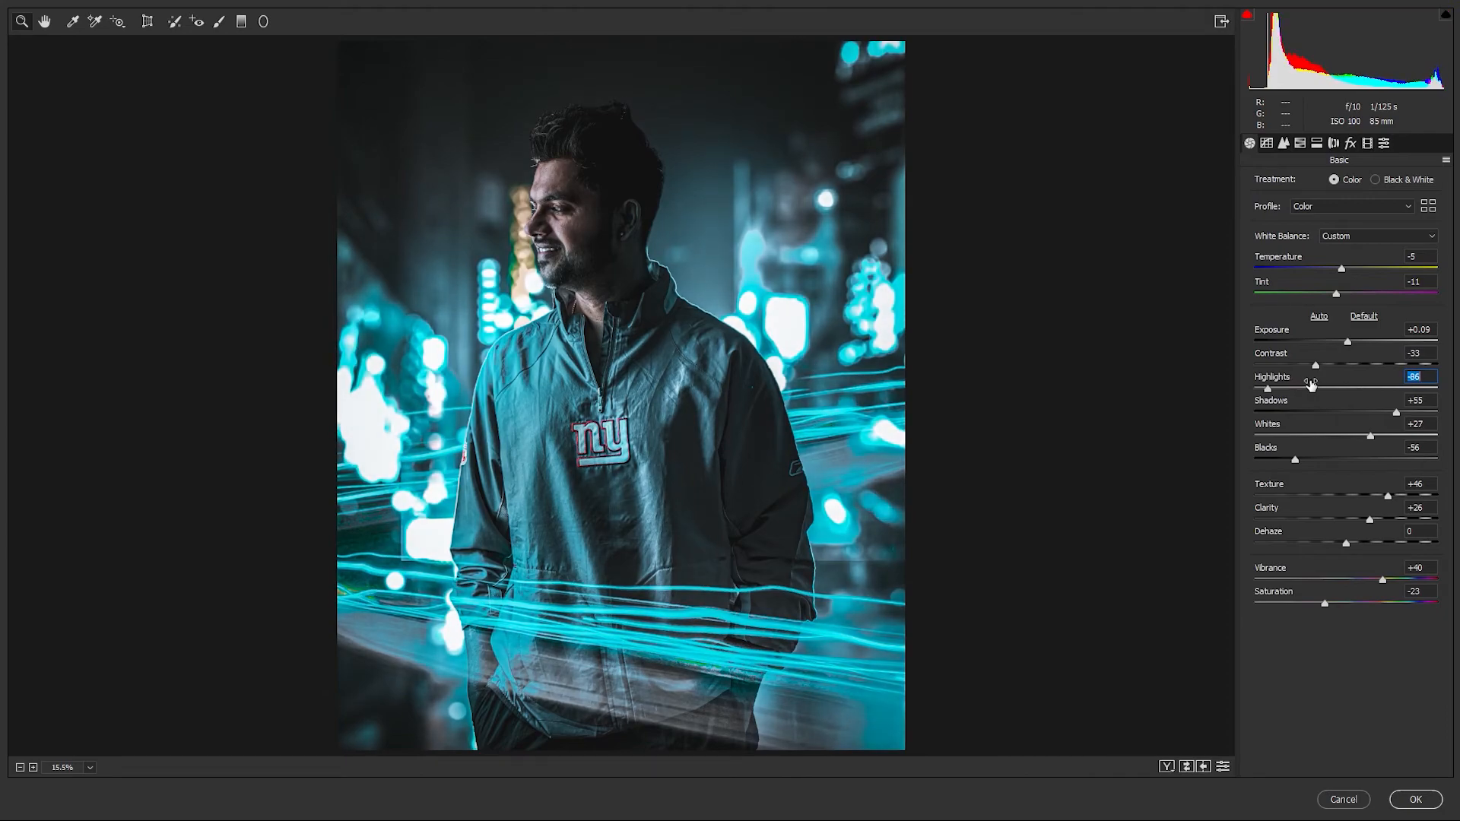
{"action": "left_click_drag", "start_coordinate": [1342, 333], "coordinate": [1342, 340]}
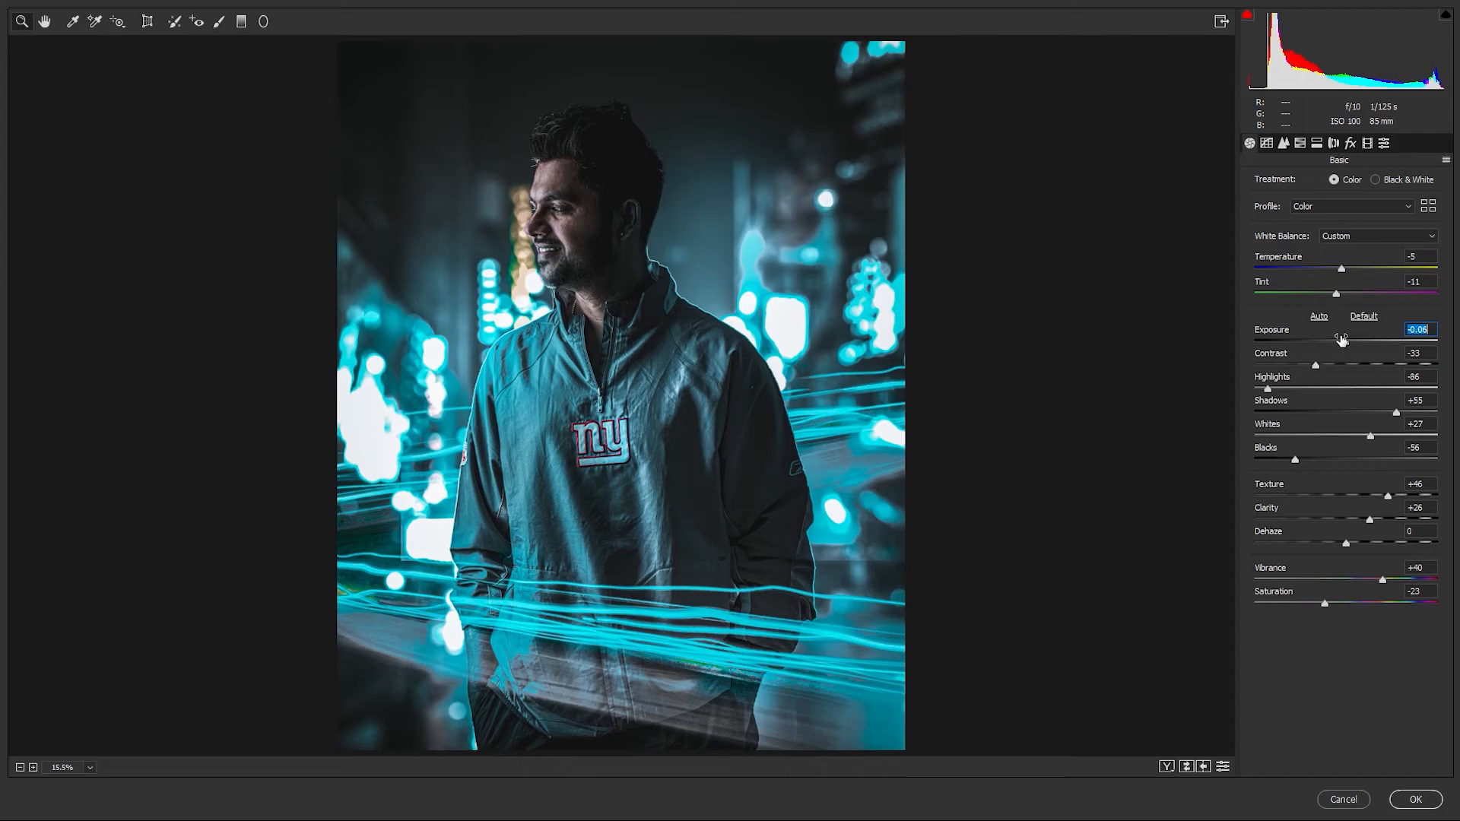
{"action": "left_click_drag", "start_coordinate": [1346, 597], "coordinate": [1359, 595]}
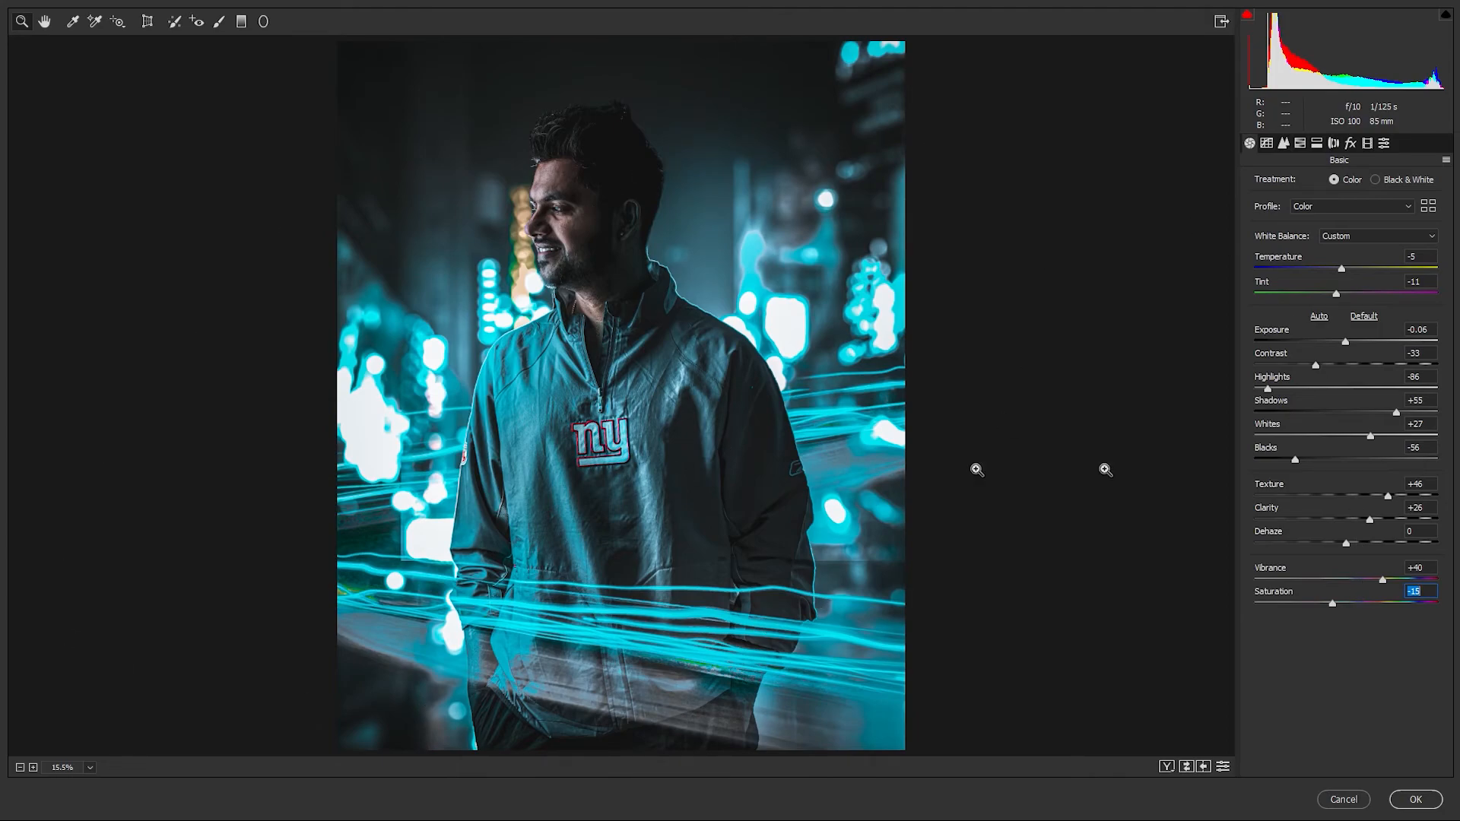
Adjust the oranges in the HSL settings, setting their saturation to -39
{"action": "left_click", "coordinate": [1300, 143]}
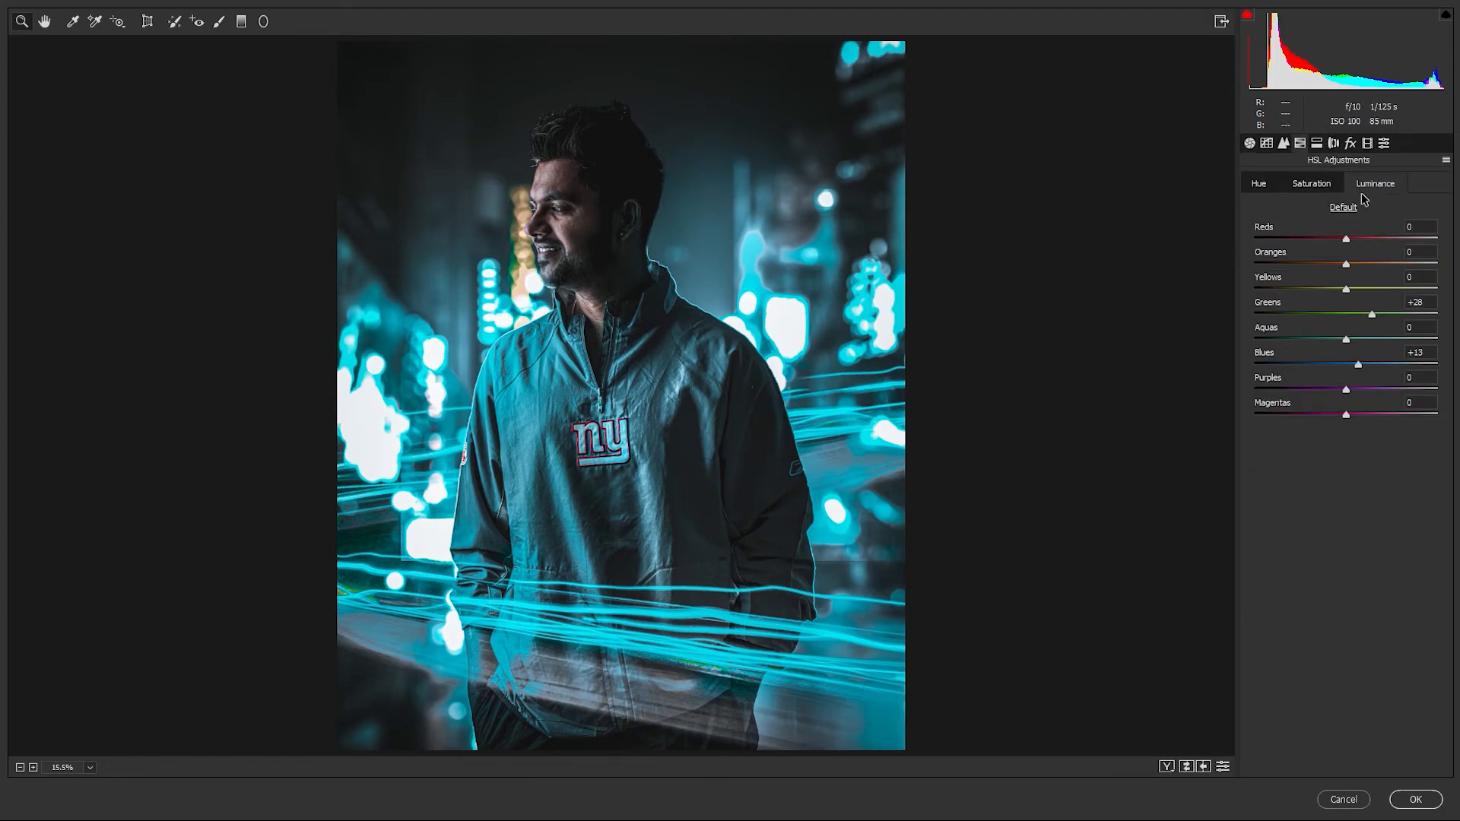
{"action": "left_click_drag", "start_coordinate": [1382, 255], "coordinate": [1322, 263]}
{"action": "left_click", "coordinate": [1324, 190]}
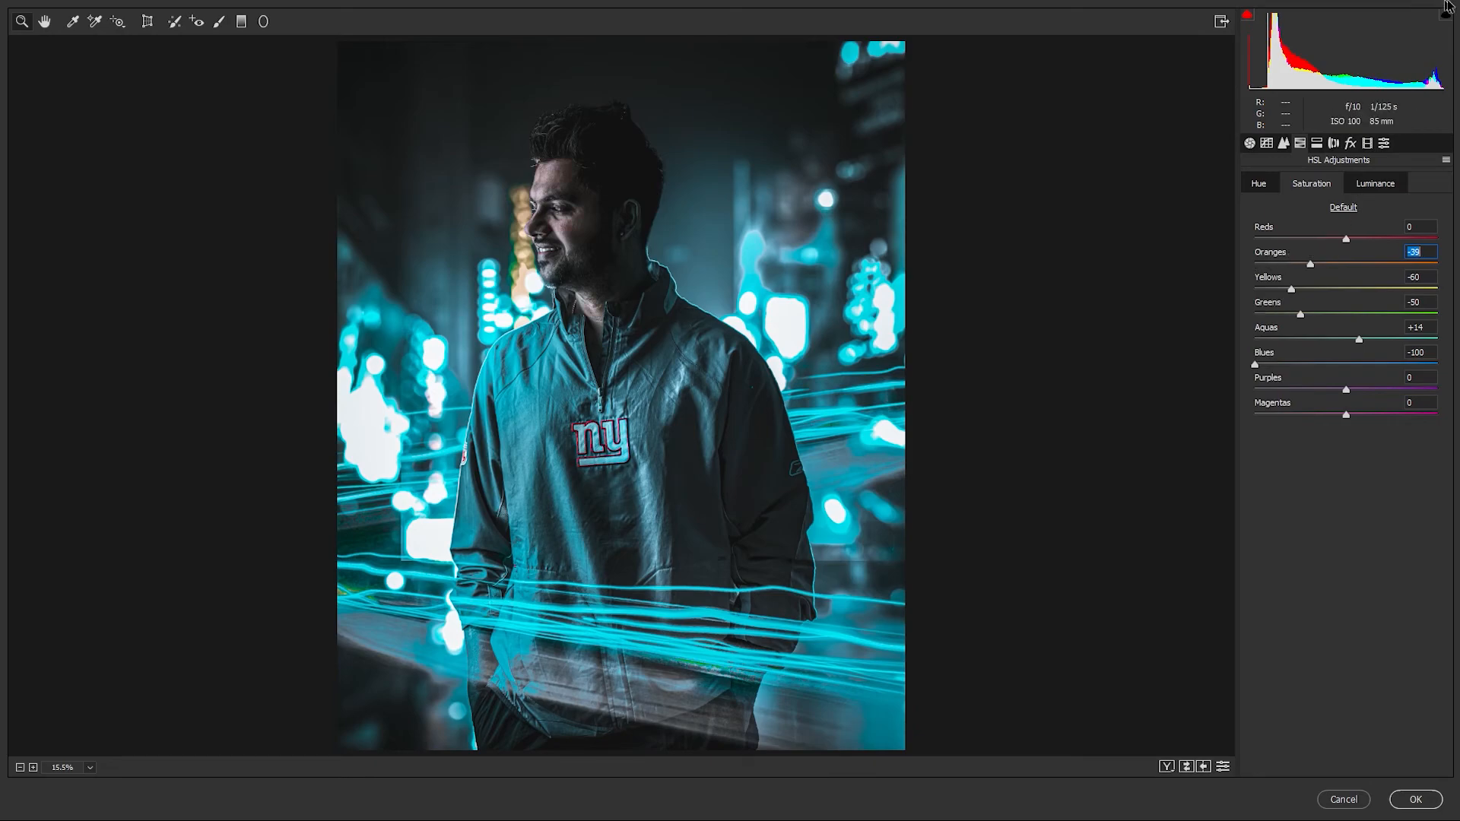
Show the before and after views side by side and readjust the split-toning highlight saturation
{"action": "left_click", "coordinate": [1166, 767]}
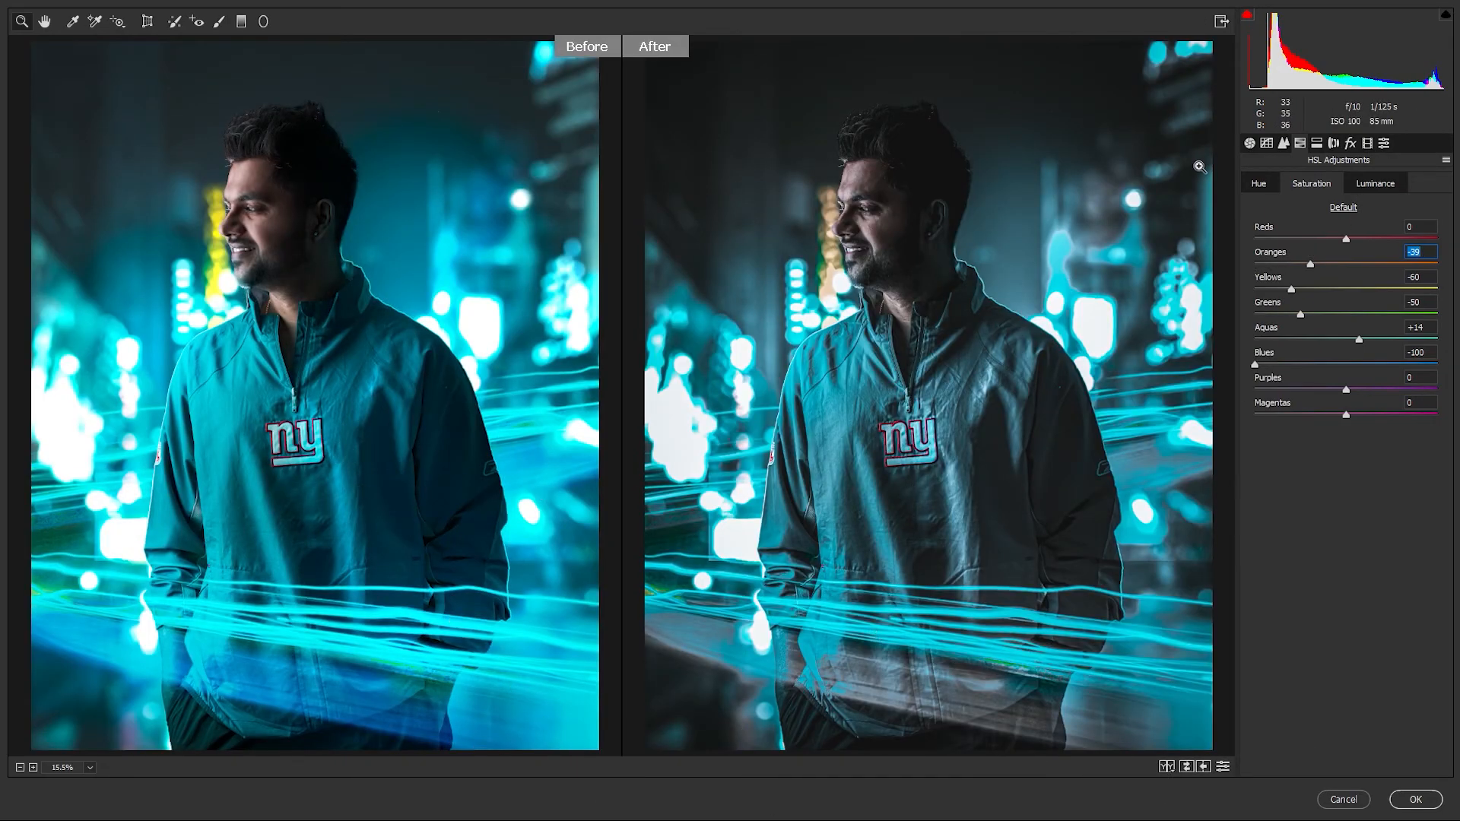
{"action": "left_click", "coordinate": [1319, 145]}
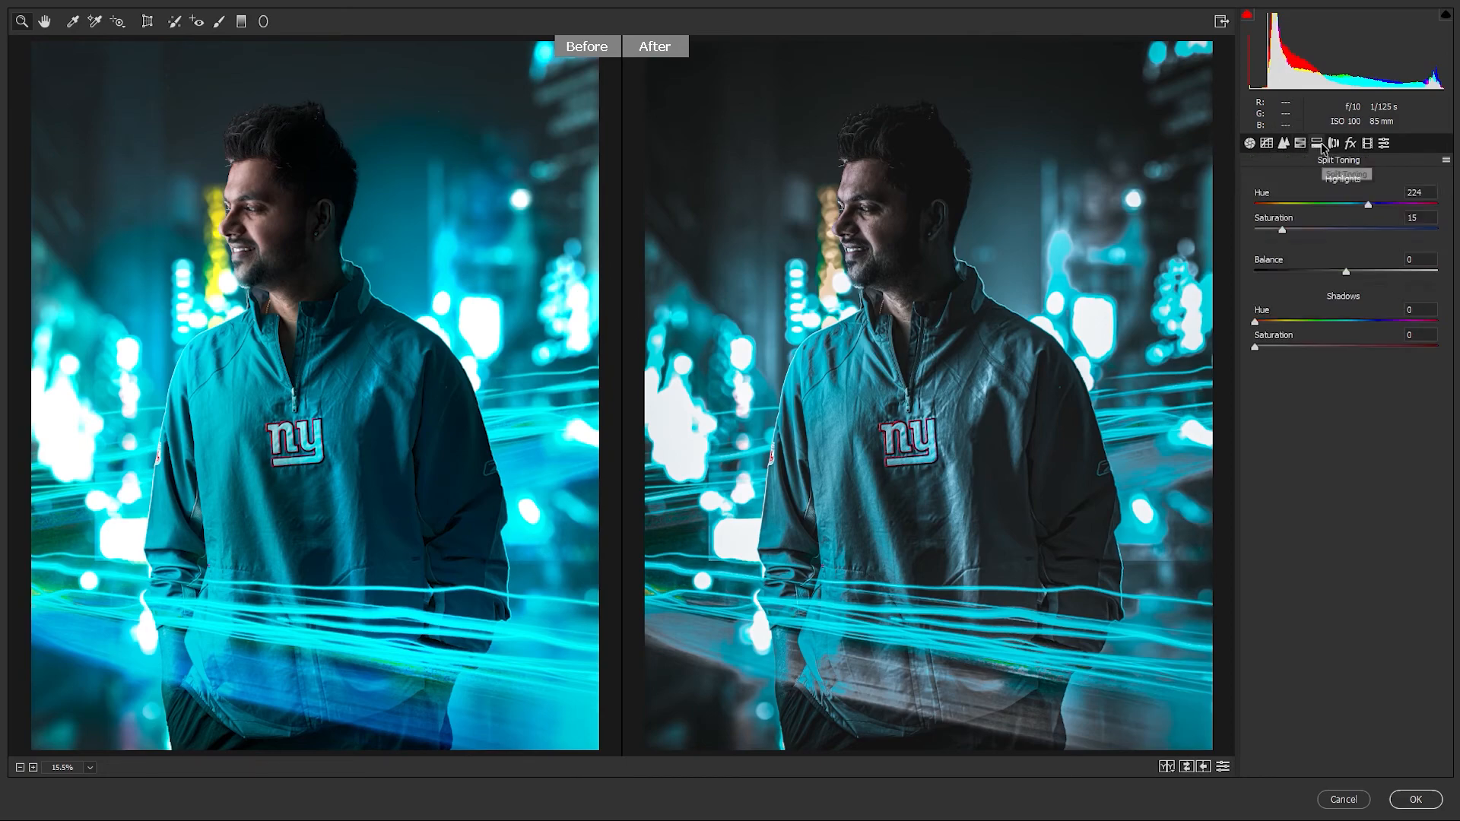
{"action": "left_click", "coordinate": [1300, 234]}
Set the Blue Primary calibration to hue -25 and saturation +51
{"action": "left_click", "coordinate": [1368, 143]}
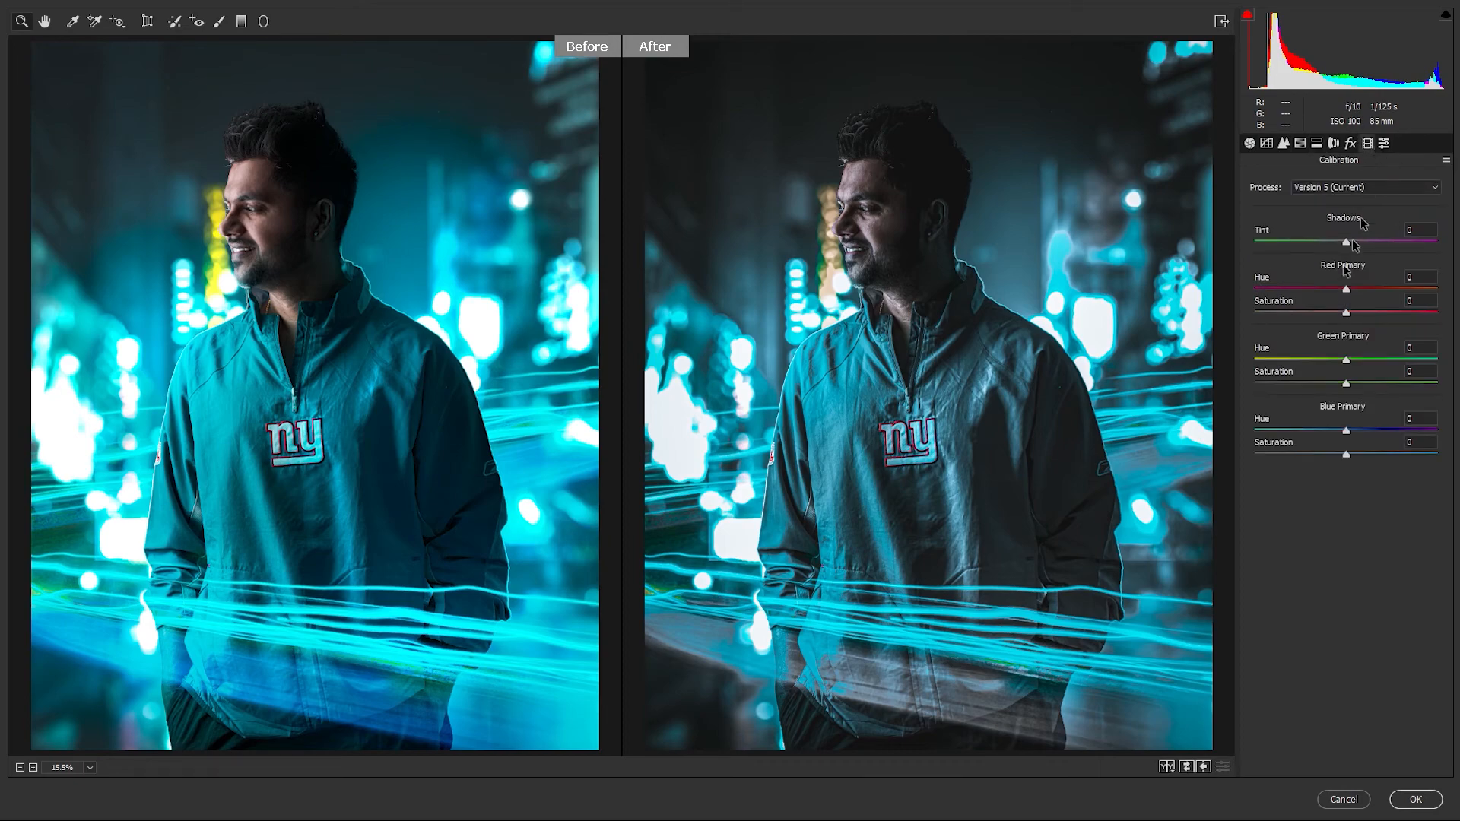
{"action": "left_click", "coordinate": [1325, 432]}
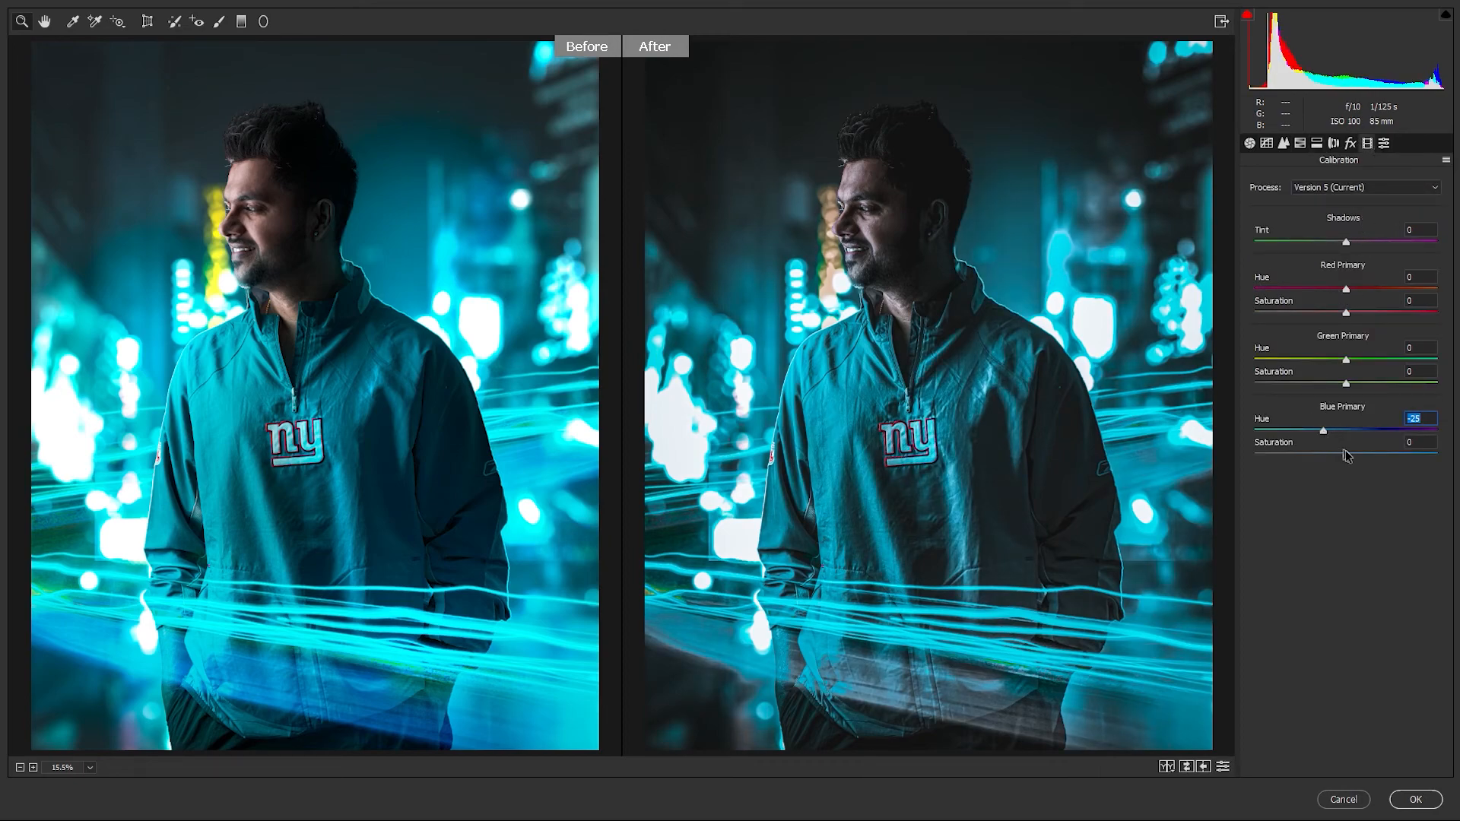
{"action": "left_click", "coordinate": [1423, 455]}
{"action": "left_click_drag", "start_coordinate": [1417, 459], "coordinate": [1393, 456]}
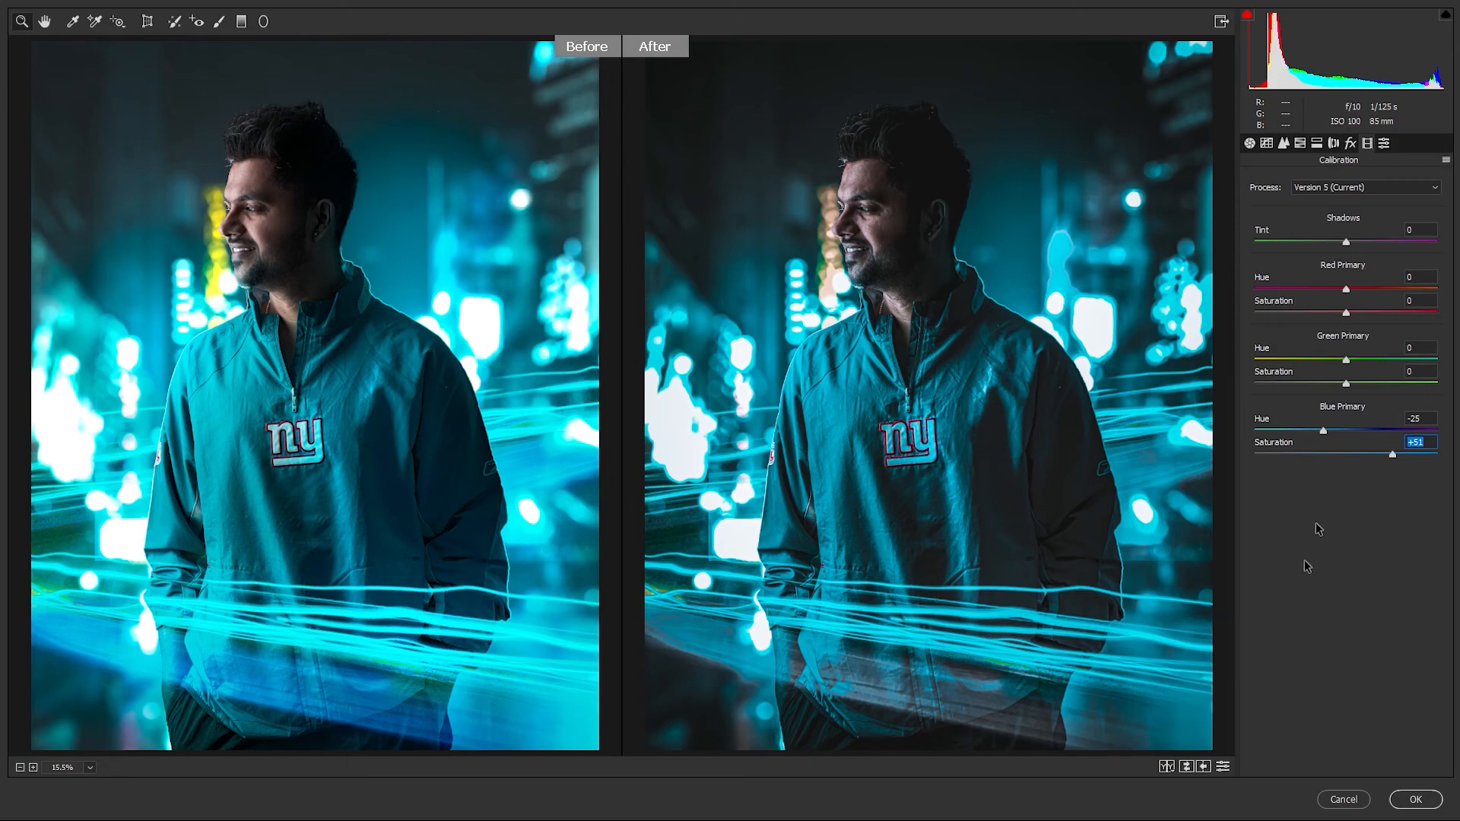
Lift the black point of the RGB point curve to output 24 and apply the Camera Raw grading
{"action": "left_click", "coordinate": [1267, 143]}
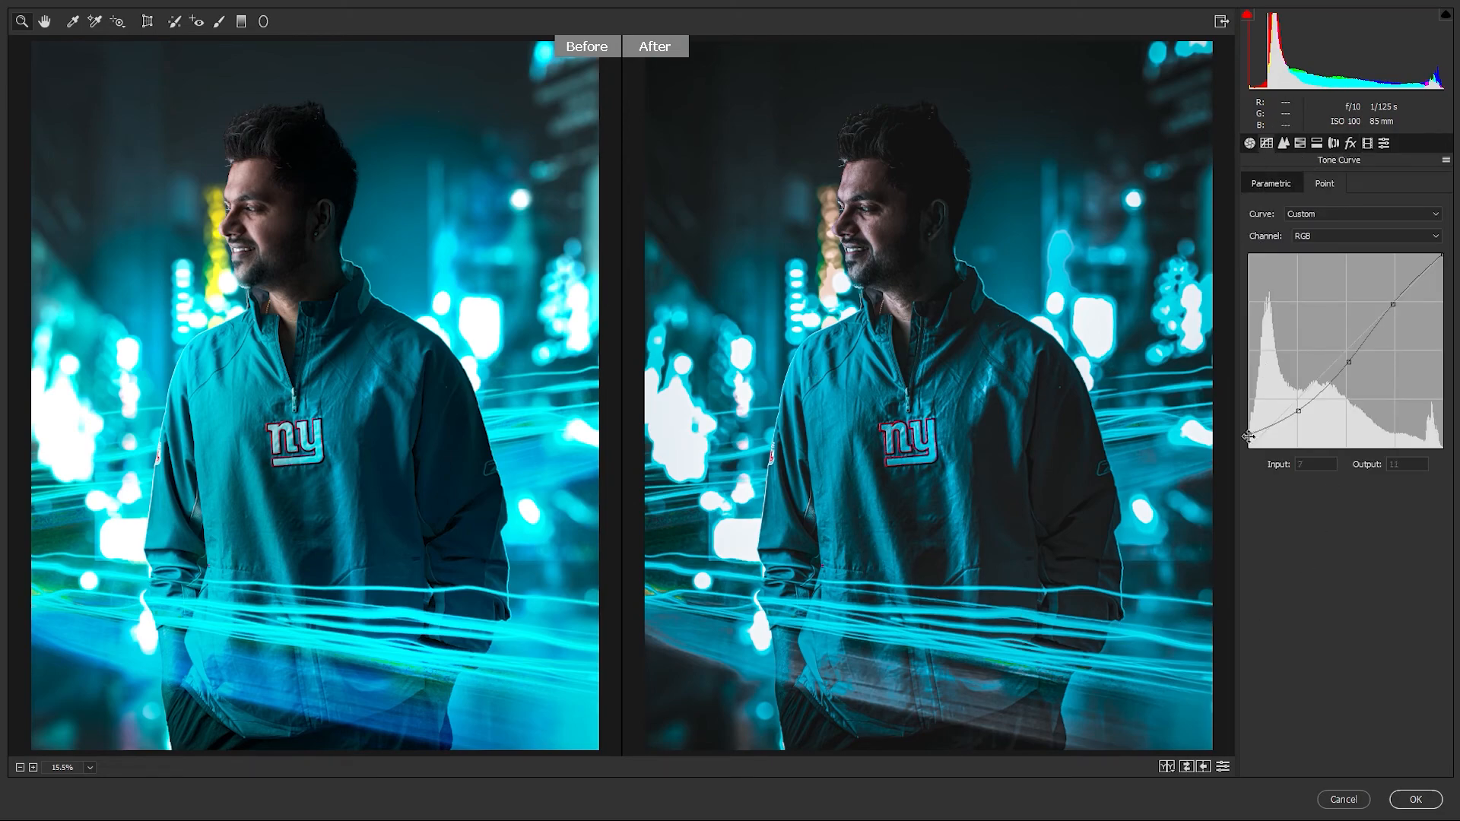
{"action": "left_click_drag", "start_coordinate": [1248, 435], "coordinate": [1227, 431]}
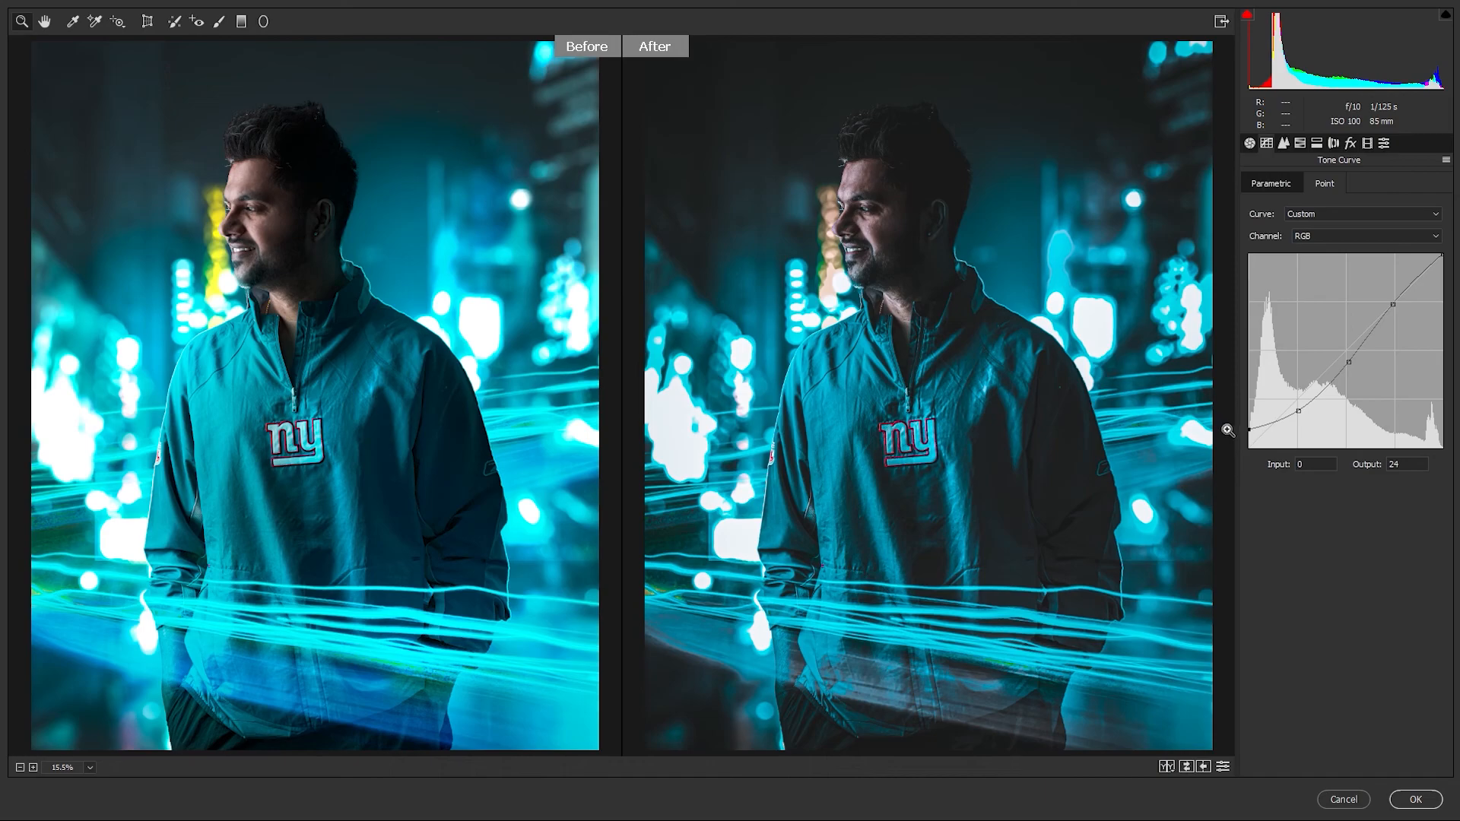
{"action": "left_click", "coordinate": [1412, 800]}
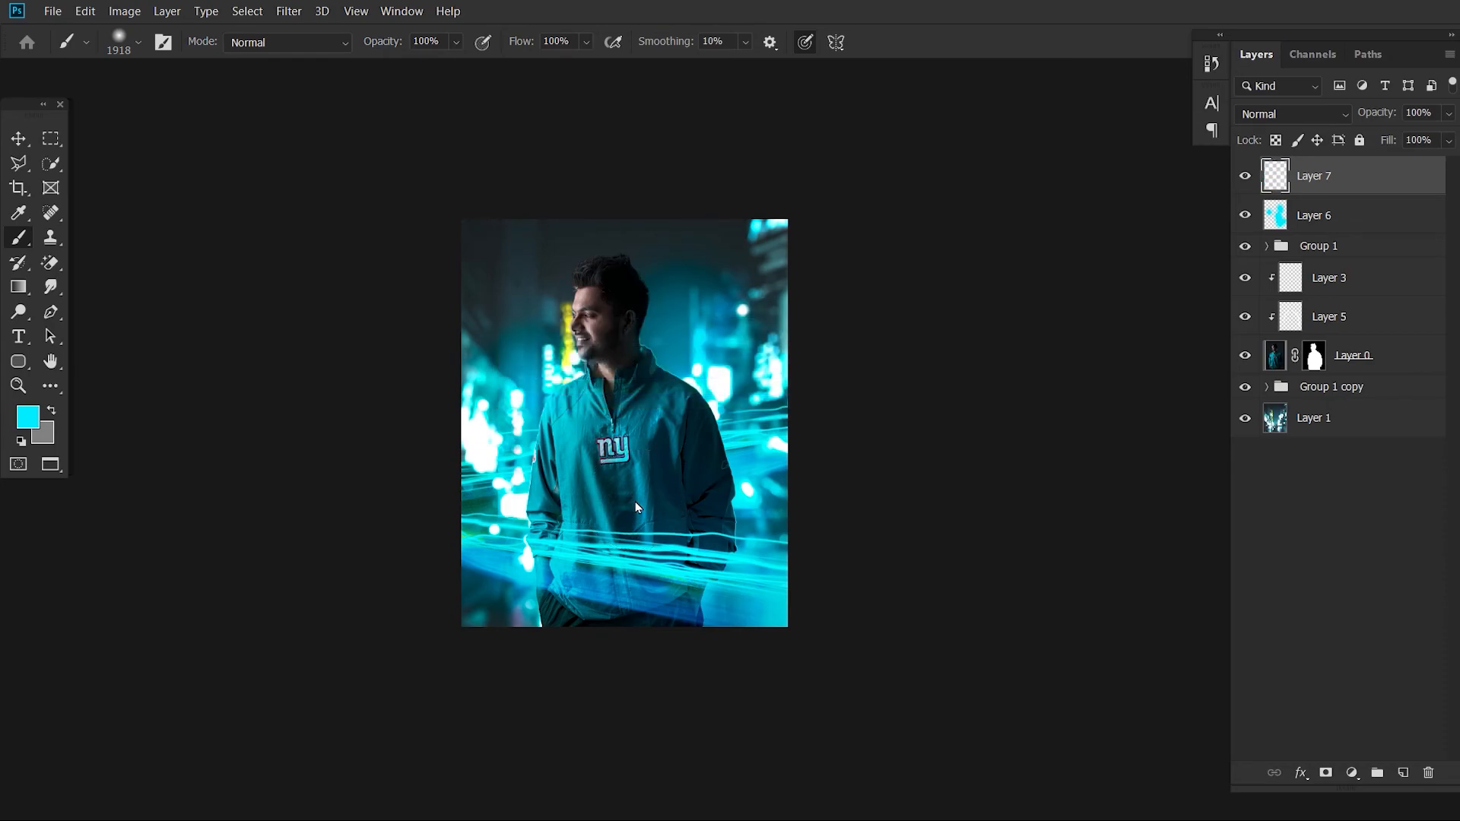
Check the graded face and jacket close up, and add an empty layer above the graded merged layer
{"action": "scroll", "coordinate": [618, 308], "scroll_direction": "up", "scroll_amount": 6}
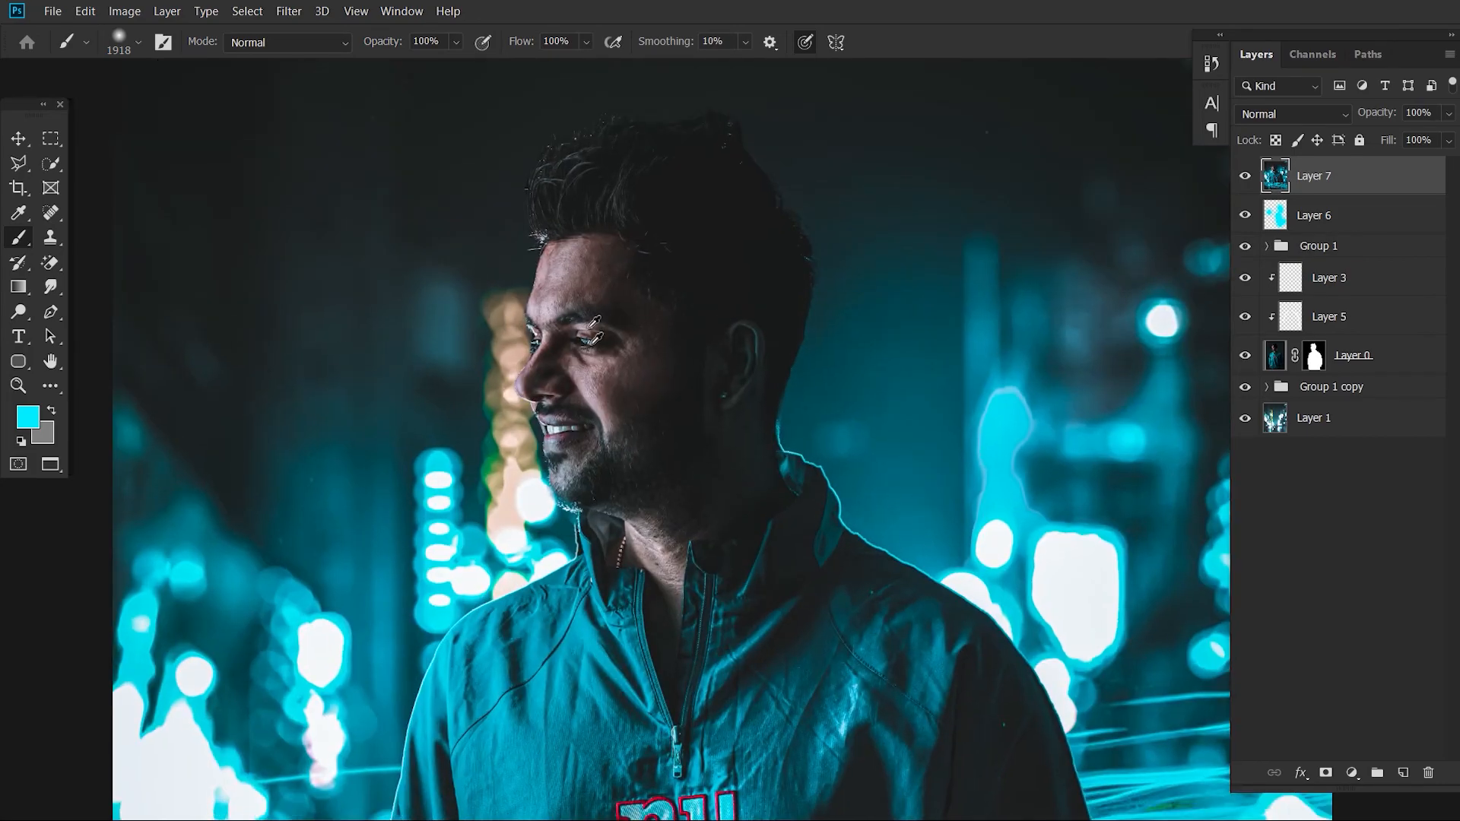
{"action": "scroll", "coordinate": [597, 454], "scroll_direction": "down", "scroll_amount": 5}
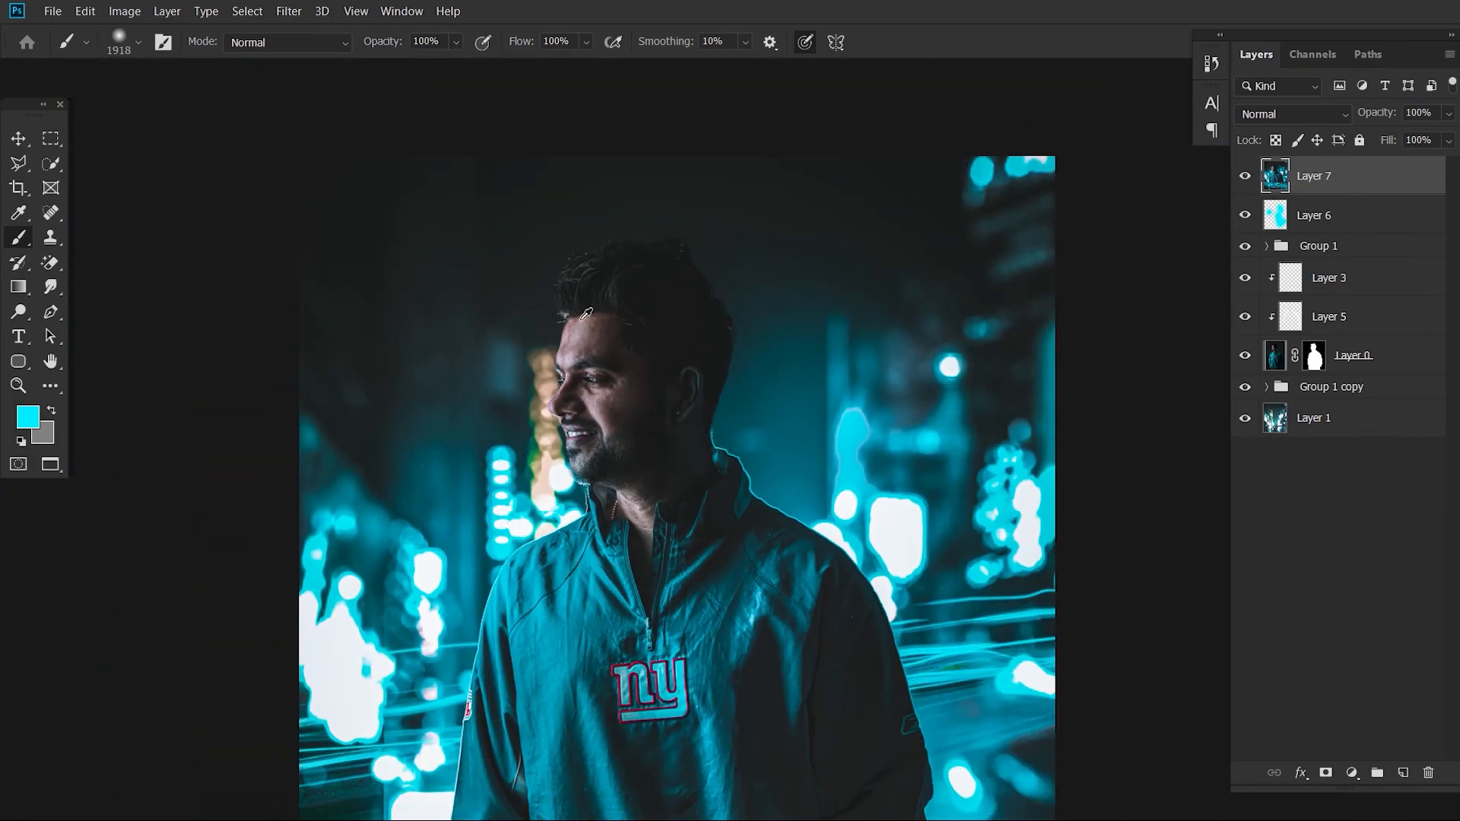
{"action": "scroll", "coordinate": [545, 326], "scroll_direction": "up", "scroll_amount": 5}
{"action": "scroll", "coordinate": [589, 327], "scroll_direction": "down", "scroll_amount": 1}
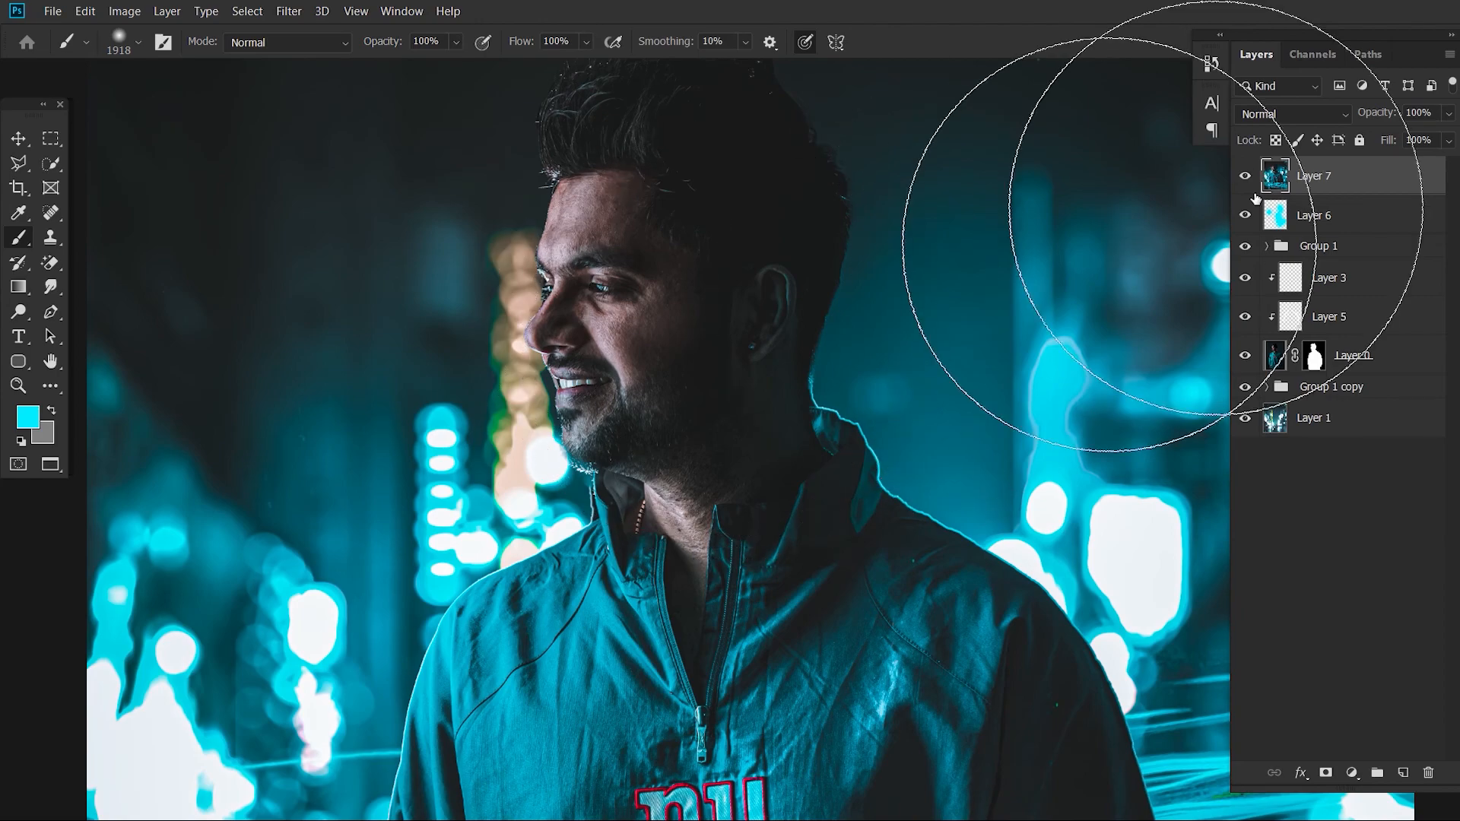
{"action": "left_click", "coordinate": [1404, 772]}
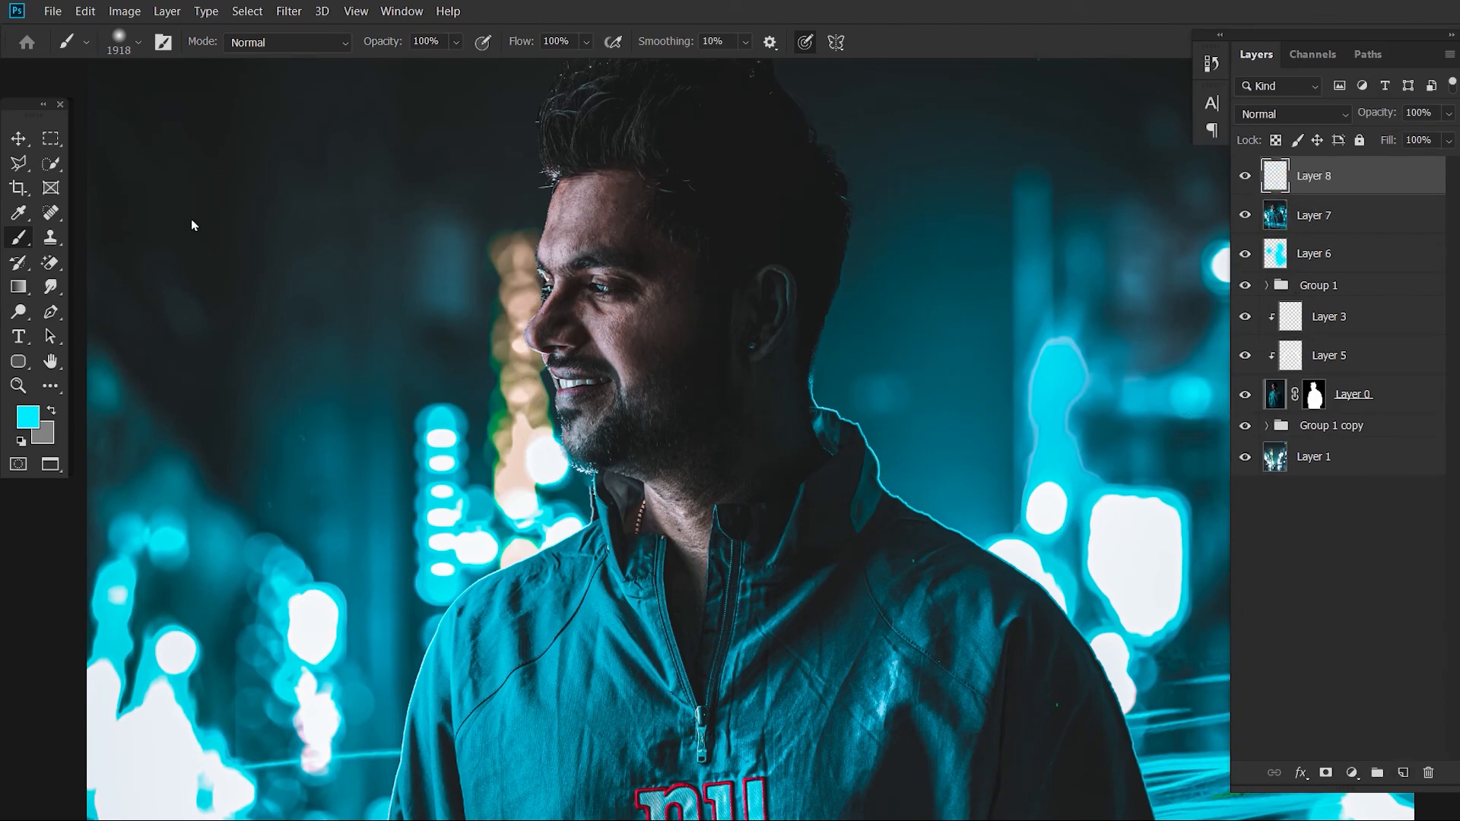
Set the foreground colour to white (ffffff) and paint one large soft brush dab over the man's head on the empty top layer
{"action": "left_click", "coordinate": [25, 426]}
{"action": "type", "text": "ffffff"}
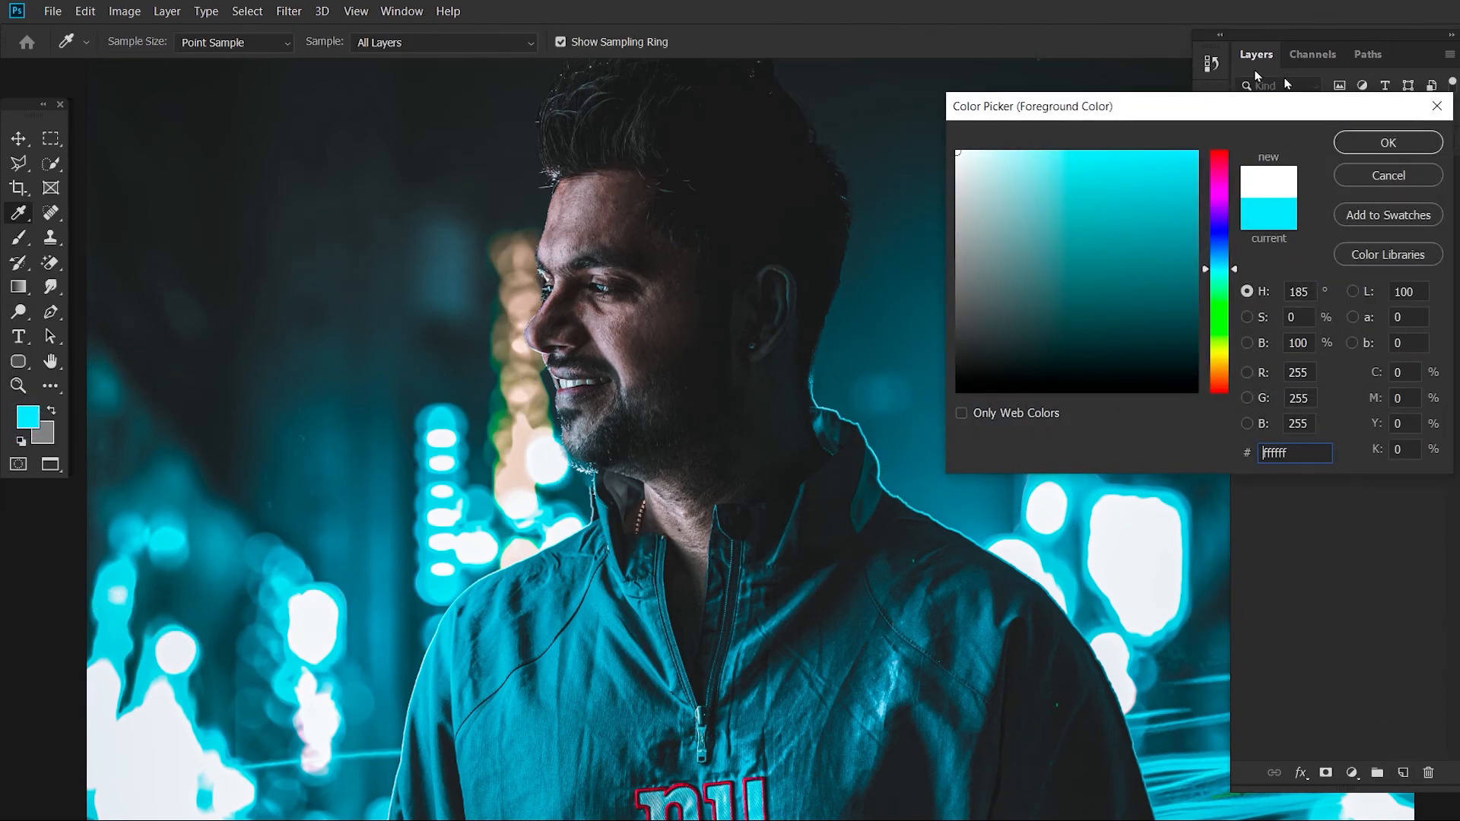
{"action": "left_click", "coordinate": [1412, 147]}
{"action": "key", "text": "b"}
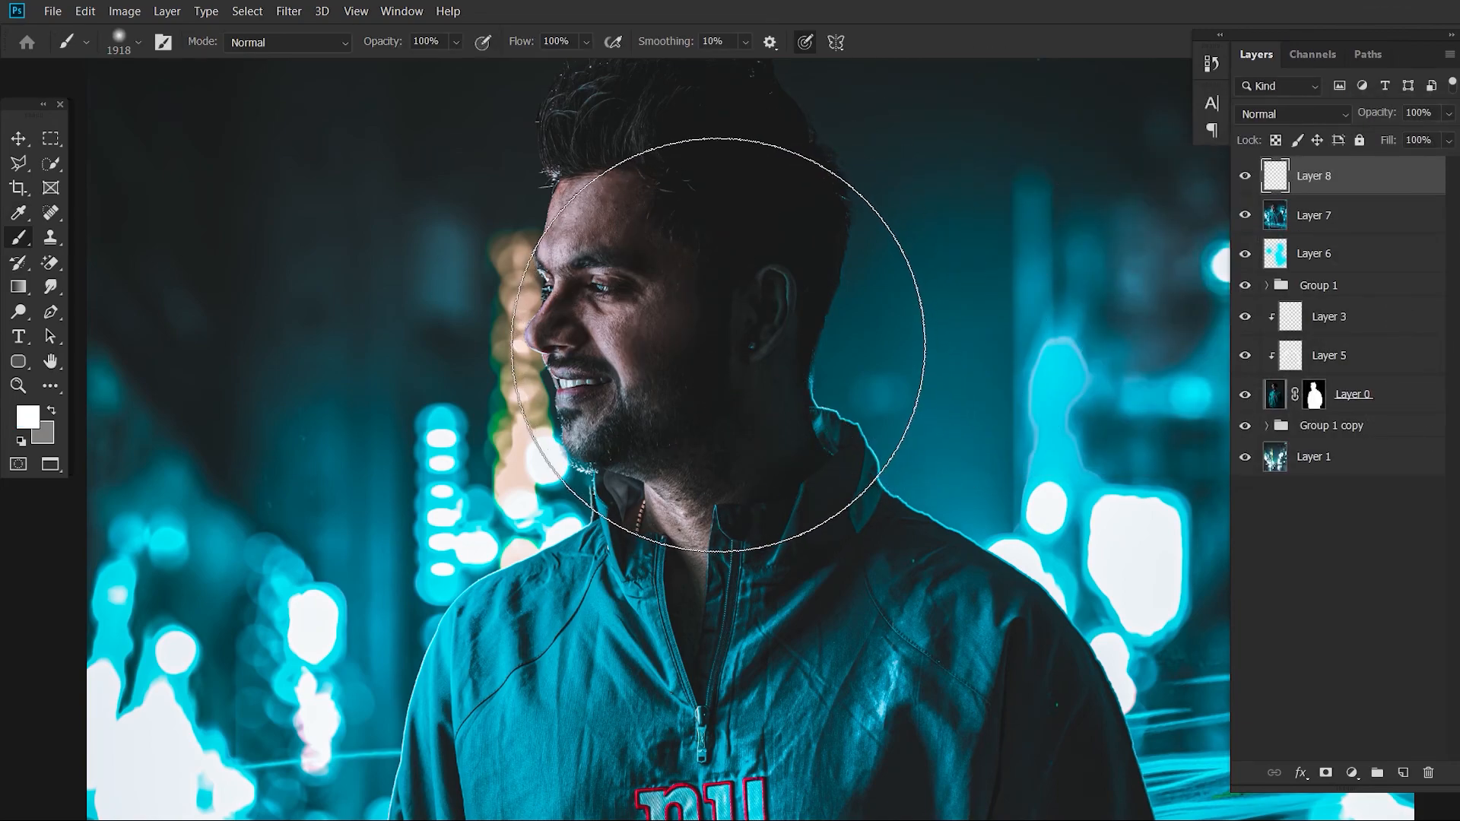
{"action": "left_click", "coordinate": [700, 314]}
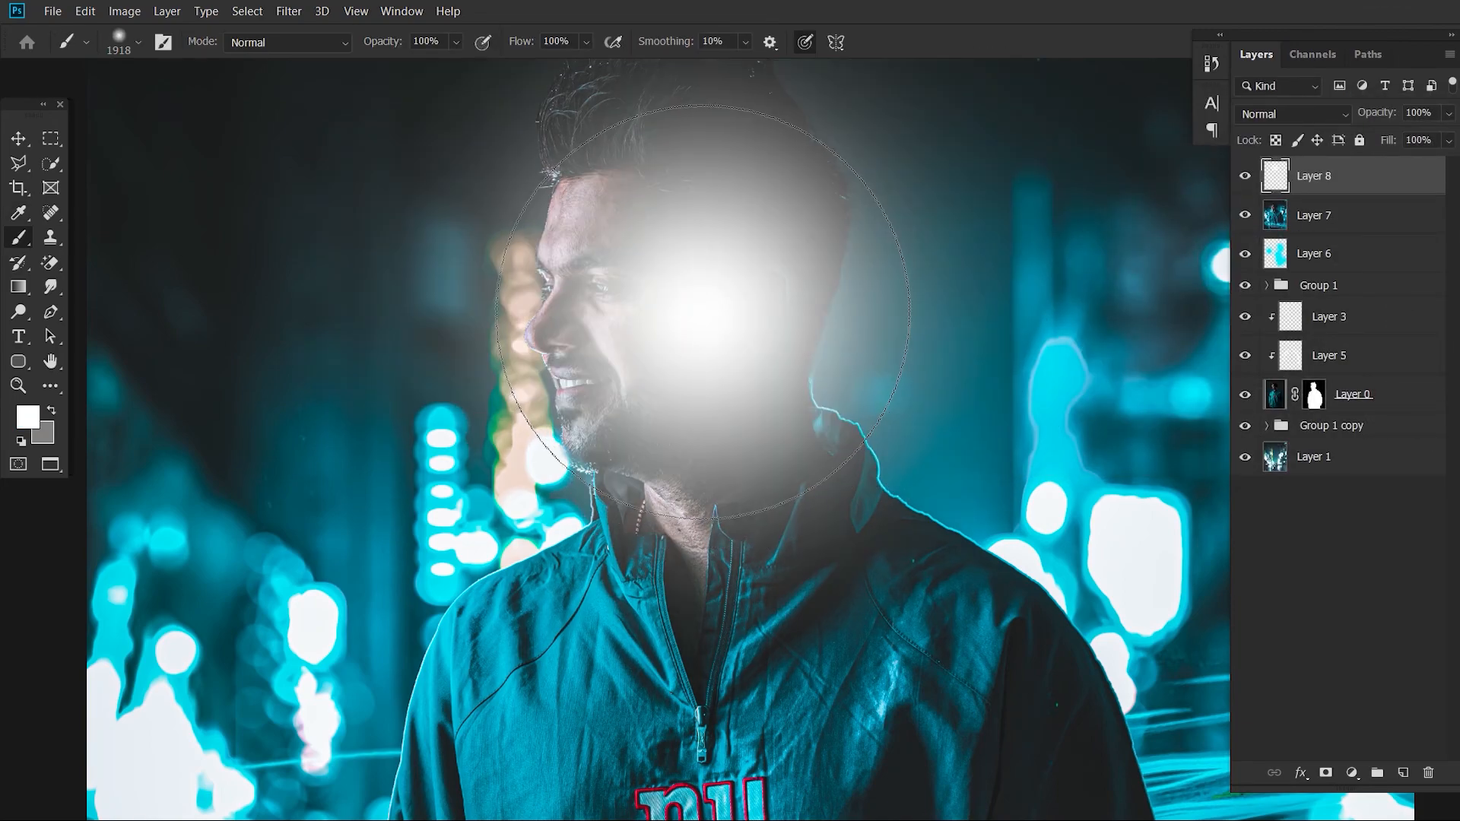
Set the white glow layer's blend mode to Color Dodge and its fill to 29%, and review the whole portrait
{"action": "left_click", "coordinate": [1303, 115]}
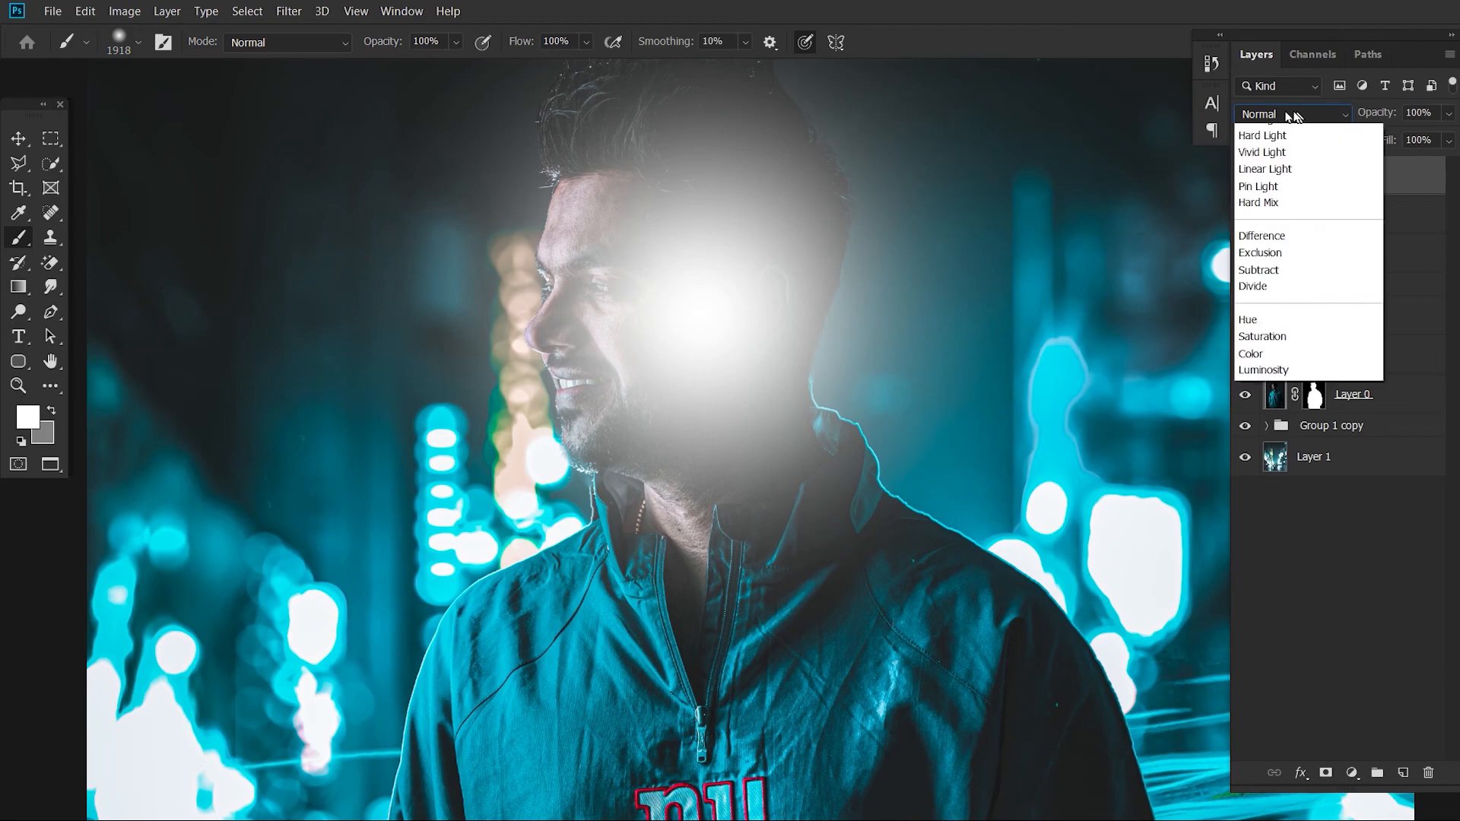
{"action": "left_click", "coordinate": [1268, 317]}
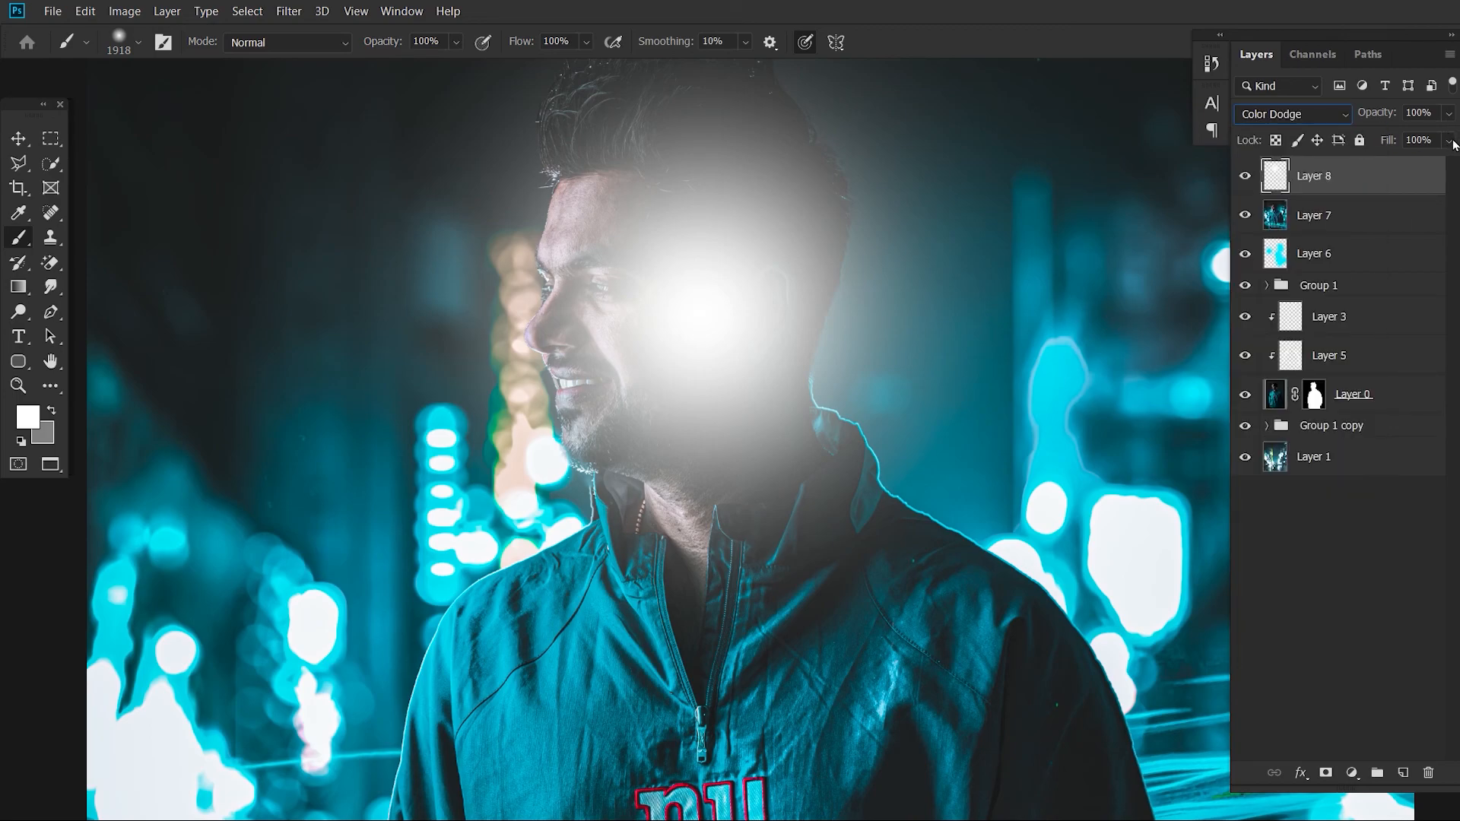
{"action": "left_click", "coordinate": [1449, 140]}
{"action": "left_click_drag", "start_coordinate": [1376, 162], "coordinate": [1386, 164]}
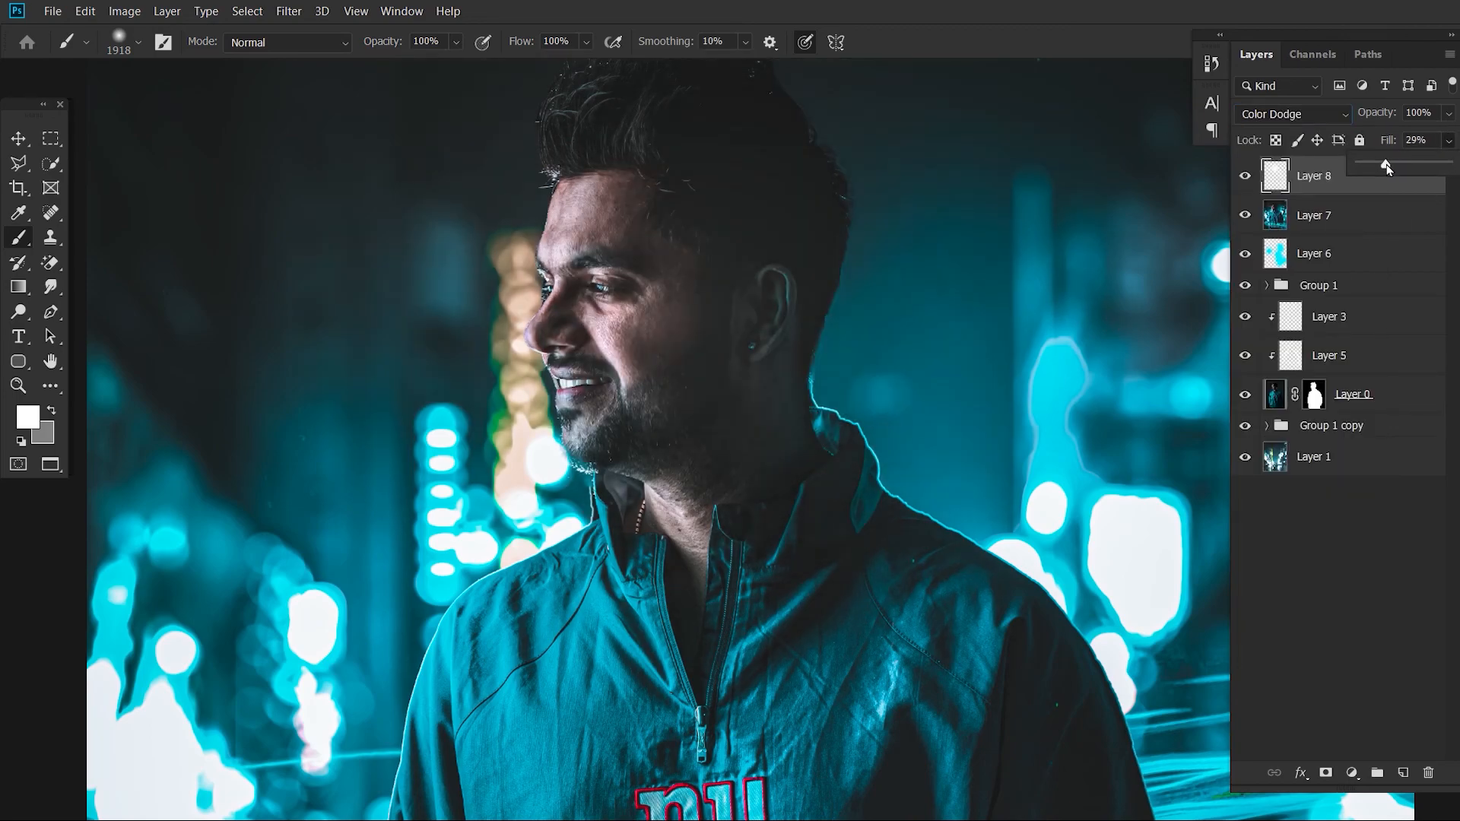
{"action": "scroll", "coordinate": [681, 260], "scroll_direction": "down", "scroll_amount": 5}
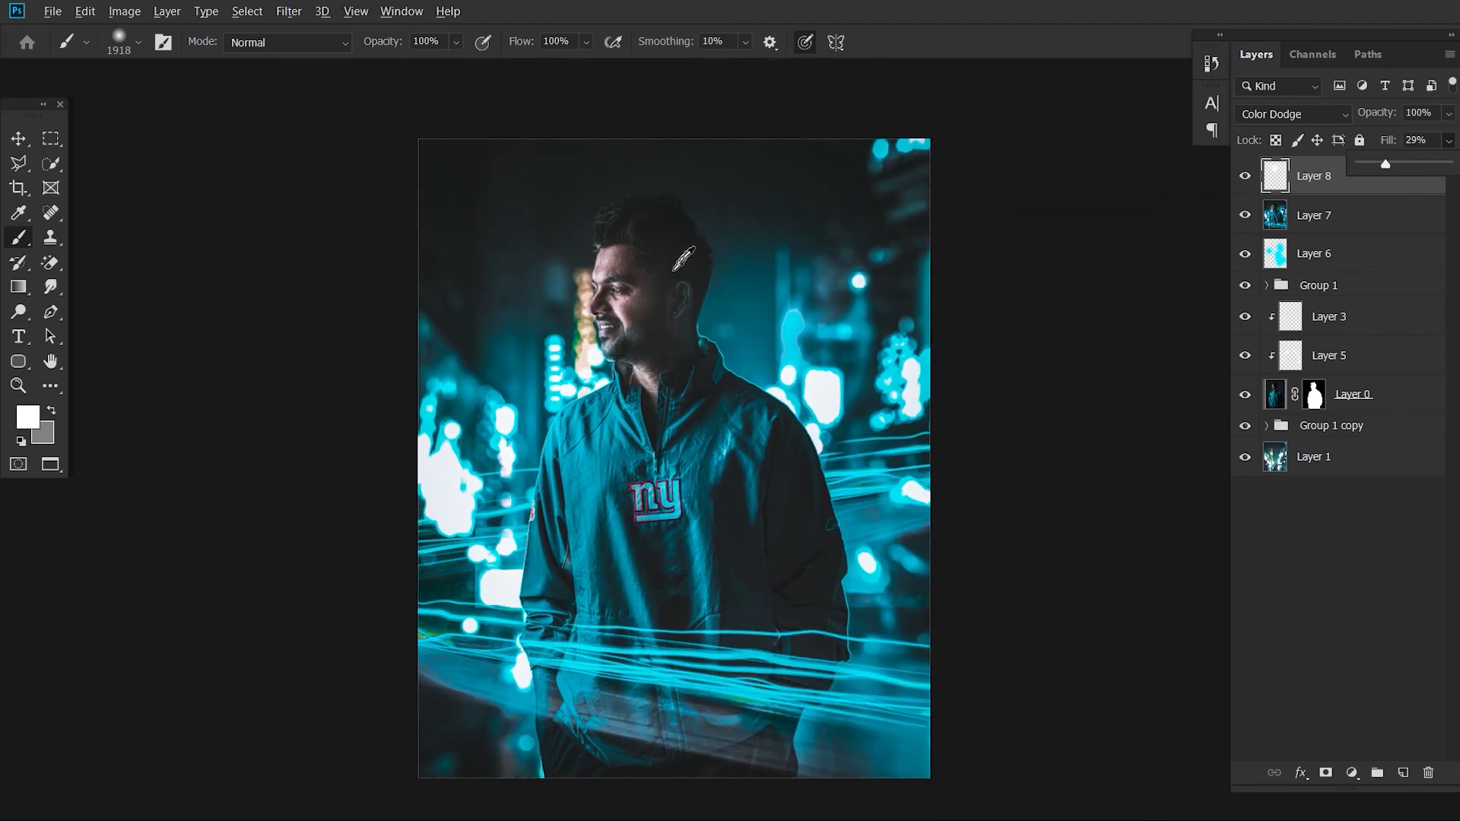
{"action": "scroll", "coordinate": [681, 261], "scroll_direction": "down", "scroll_amount": 2}
{"action": "scroll", "coordinate": [521, 339], "scroll_direction": "up", "scroll_amount": 2}
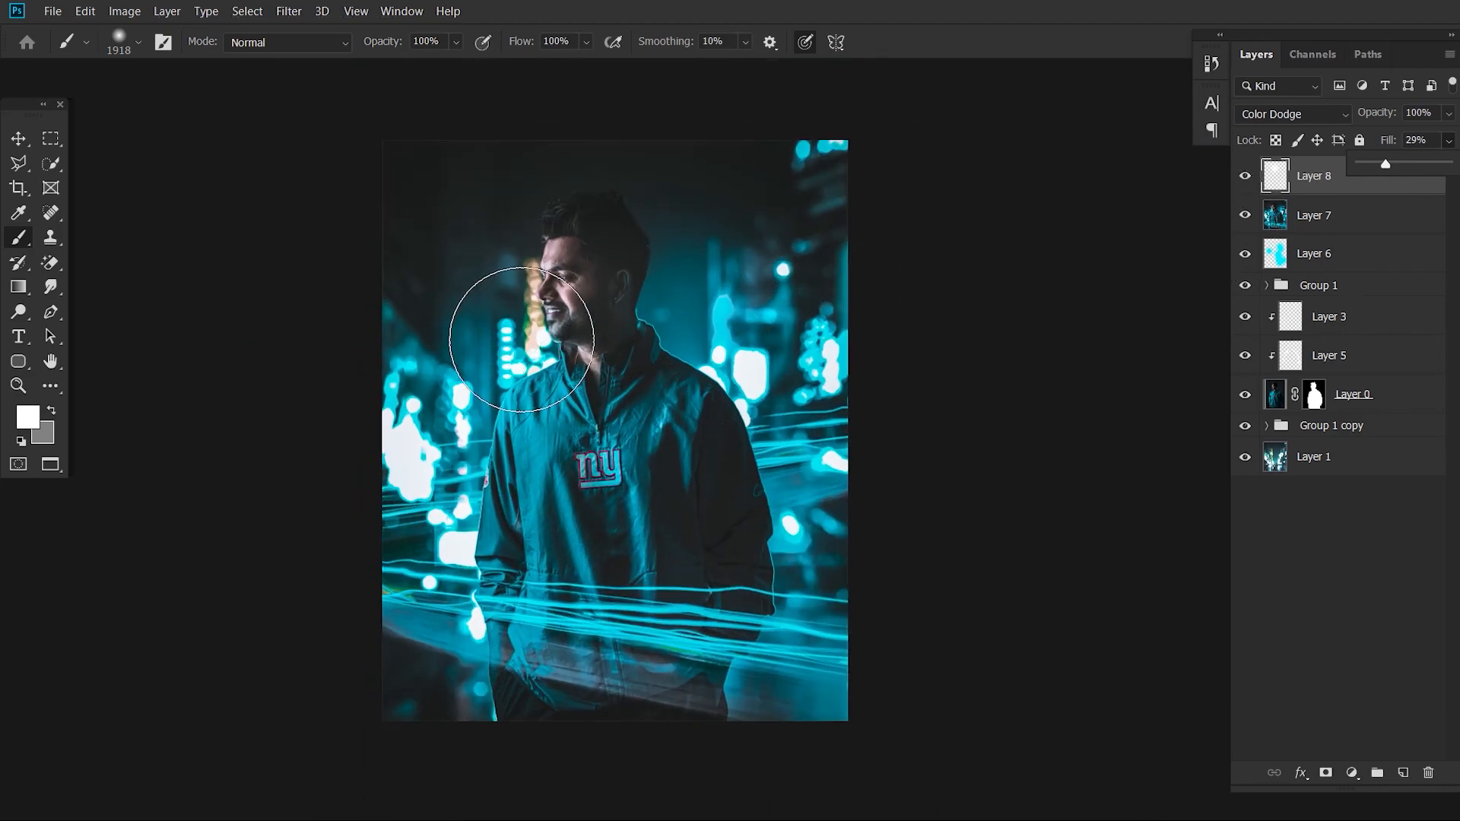
{"action": "left_click", "coordinate": [1411, 191]}
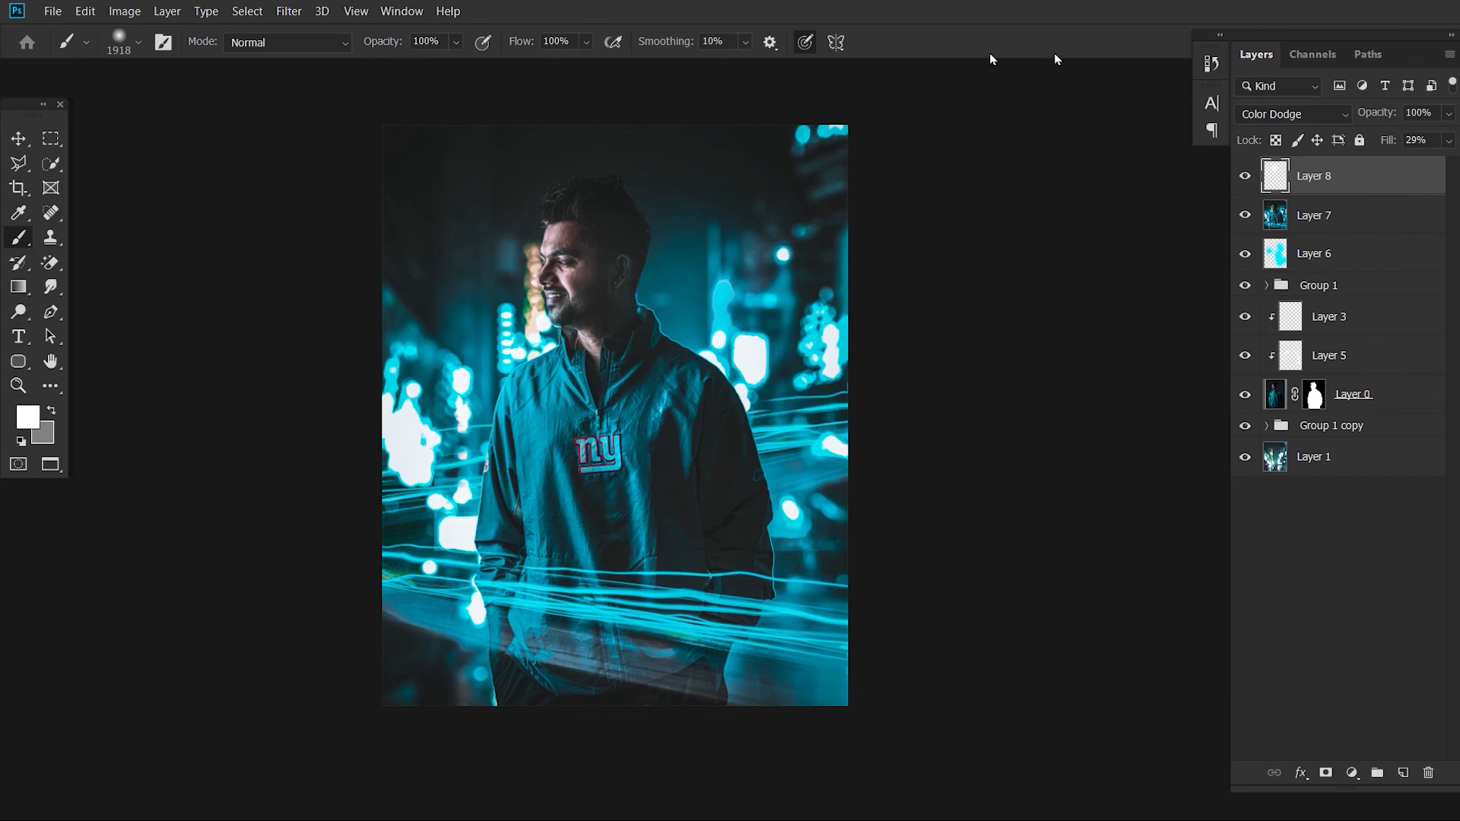